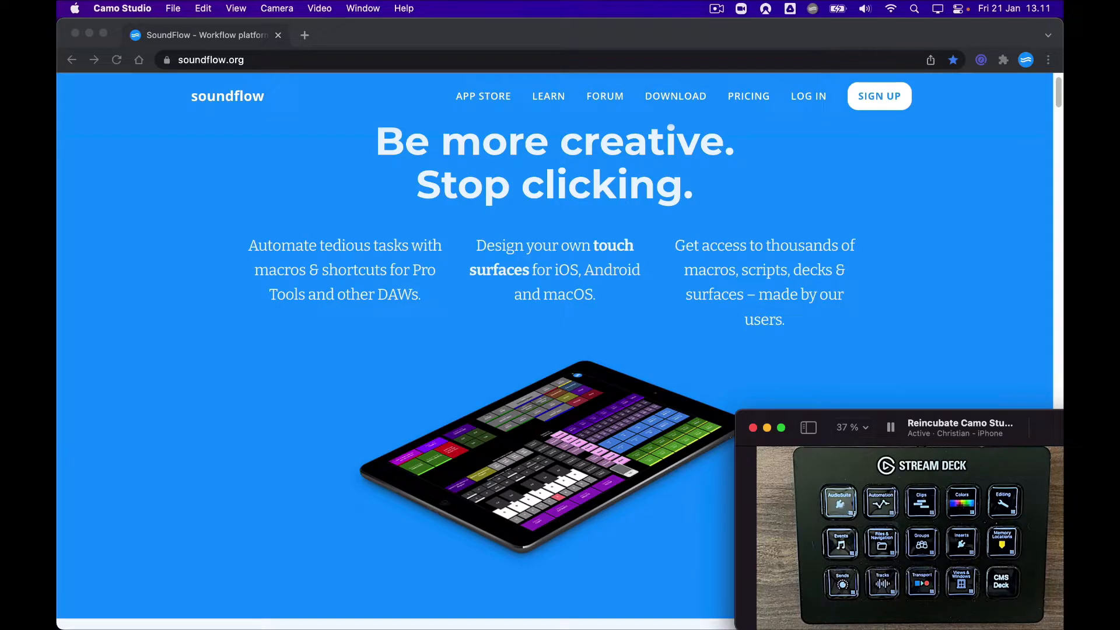
# - Switch to SoundFlow and open the 5x3 Decks folder in the Pro Tools package
pyautogui.click(240, 359)
pyautogui.press('super+Tab')
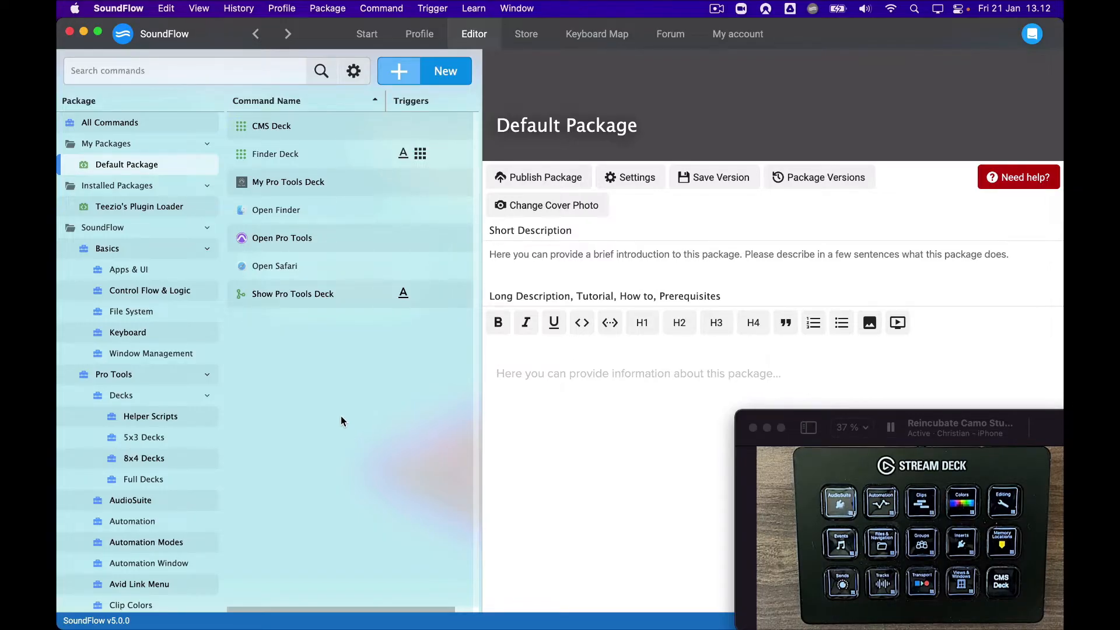
pyautogui.click(163, 380)
pyautogui.scroll(-2, 164, 377)
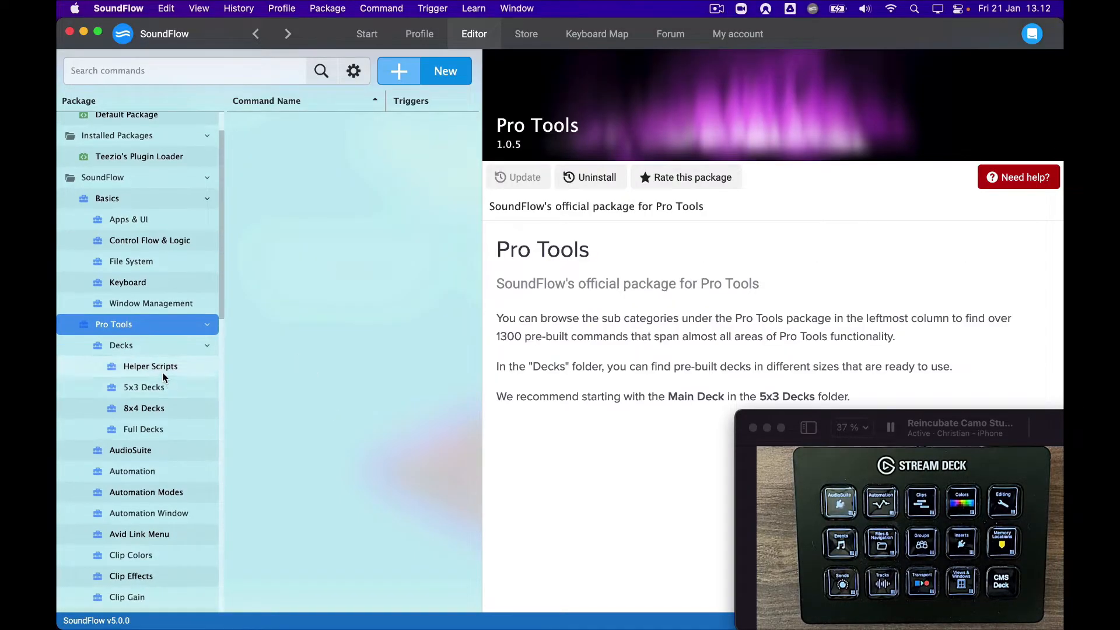
pyautogui.click(161, 387)
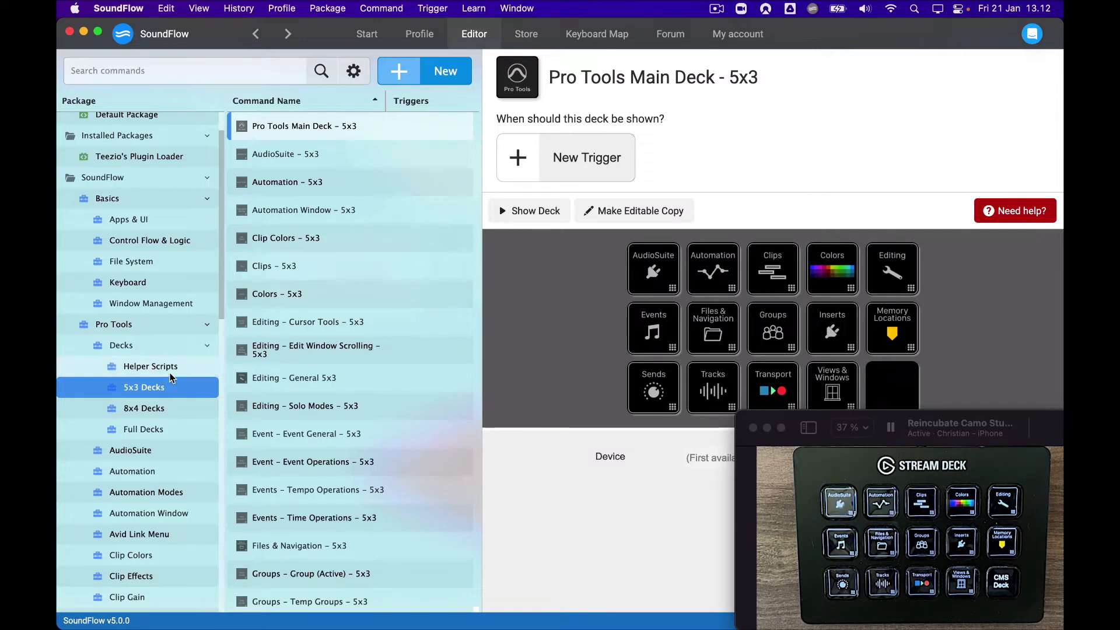
pyautogui.scroll(-3, 174, 379)
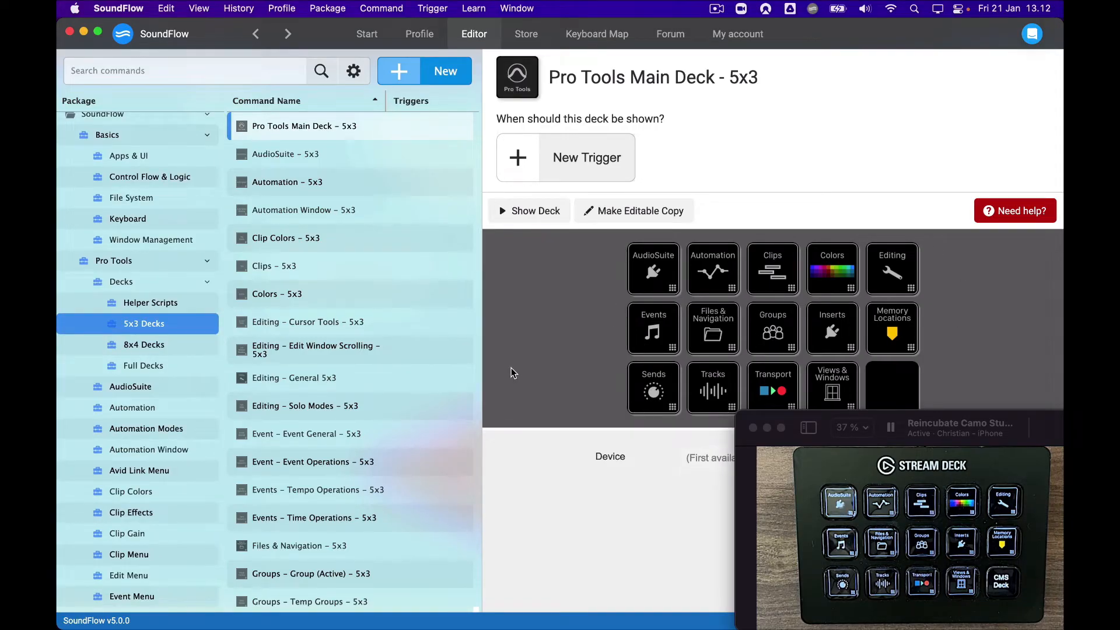
# - Open the AudioSuite 5x3 deck and move the Camo Studio preview window clear of the deck's buttons
pyautogui.moveTo(934, 422); pyautogui.dragTo(938, 429)
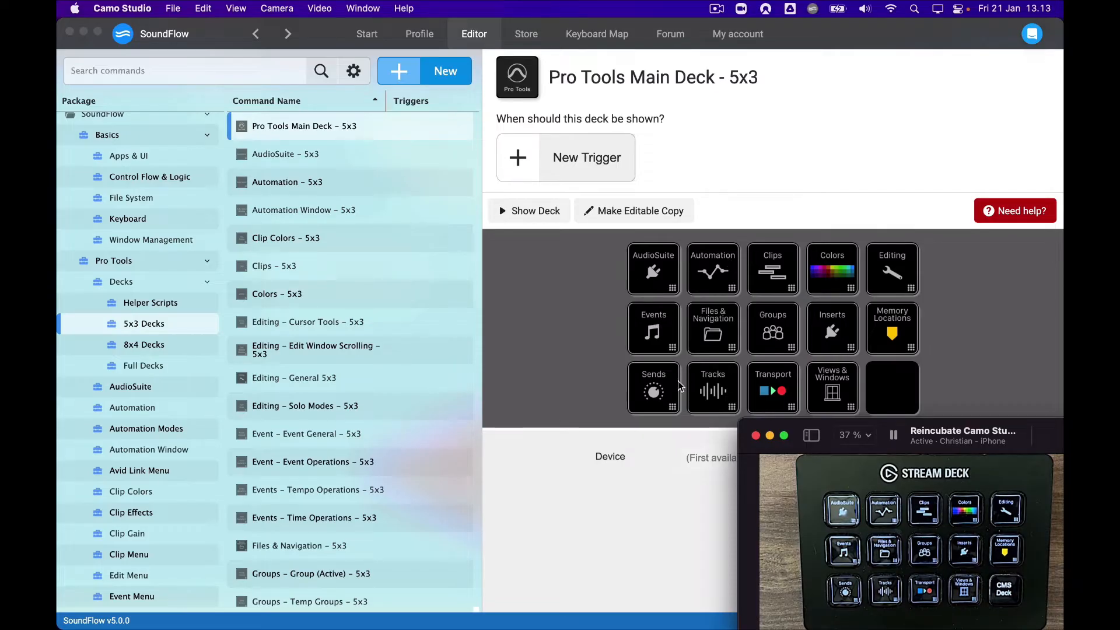
pyautogui.moveTo(993, 432); pyautogui.dragTo(972, 422)
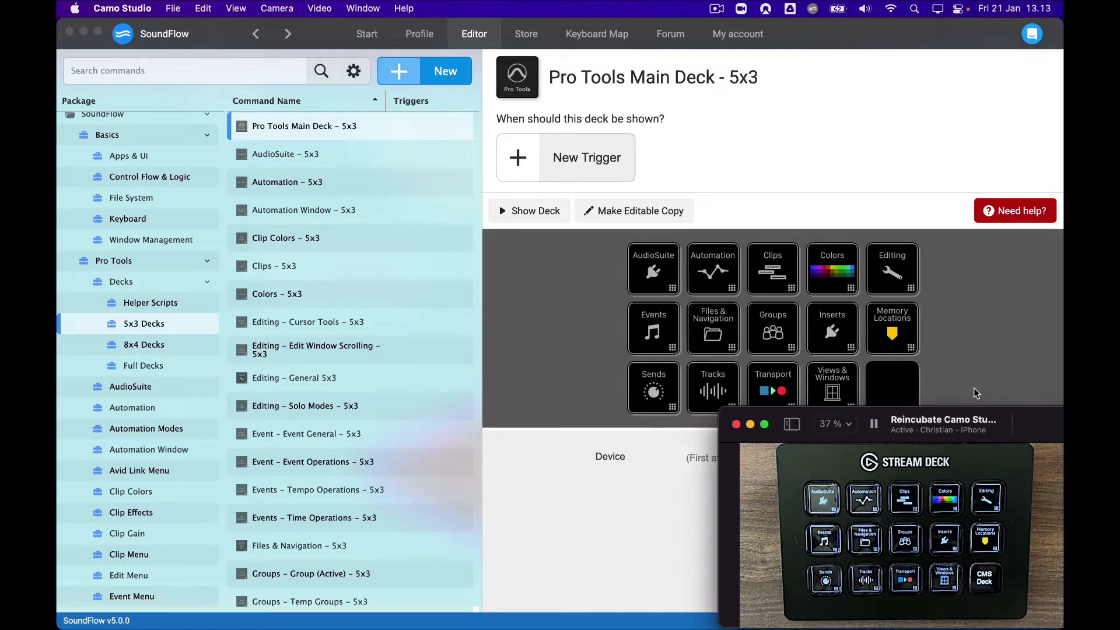
pyautogui.click(530, 331)
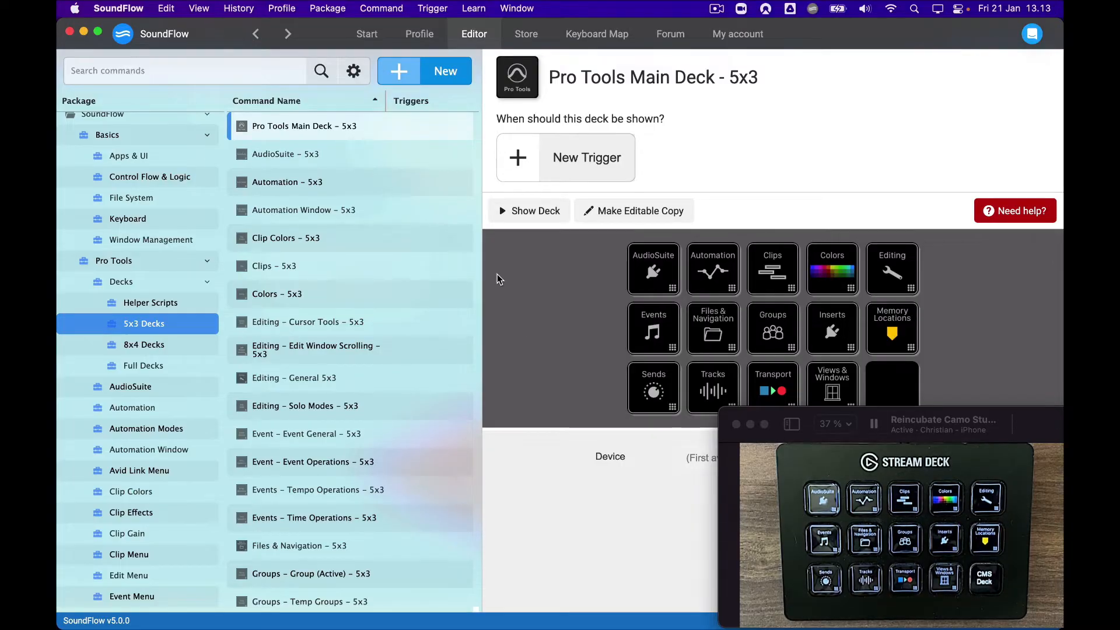
pyautogui.click(352, 166)
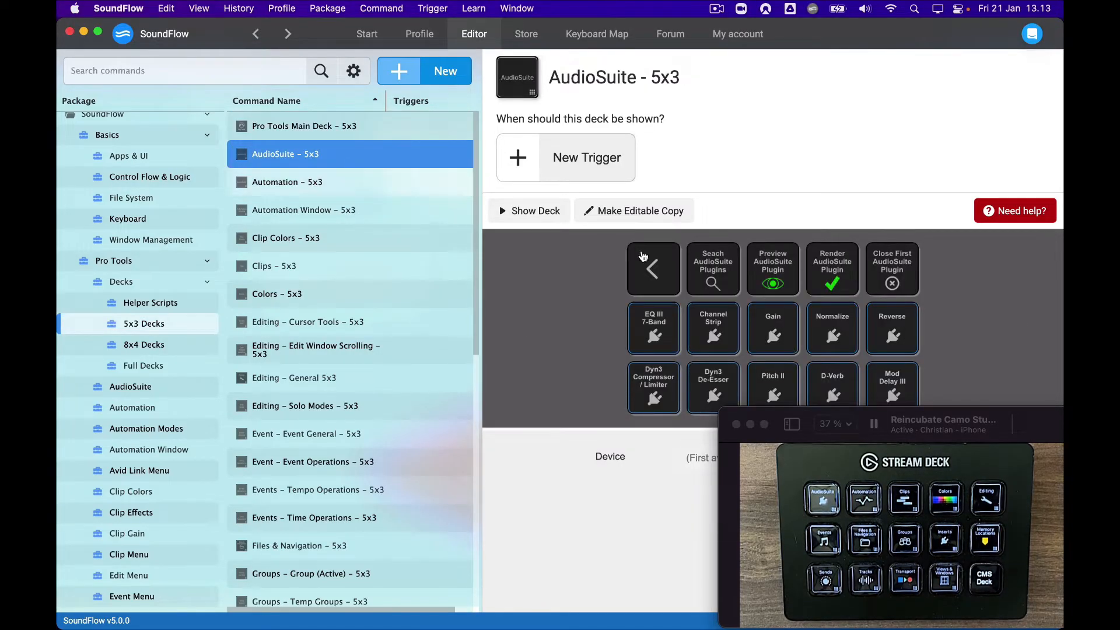
pyautogui.click(945, 421)
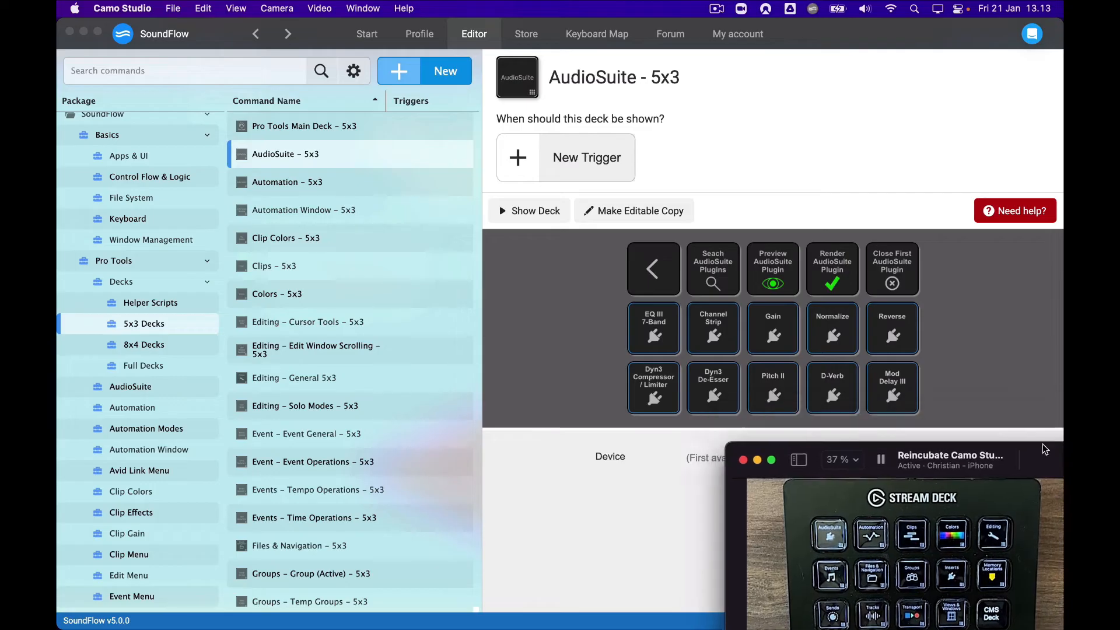
pyautogui.moveTo(945, 421); pyautogui.dragTo(952, 457)
# - Examine the button layouts of the Automation, Automation Window, Clip Colors, Clips, Editing - Cursor Tools and Editing - Solo Modes 5x3 decks
pyautogui.click(314, 182)
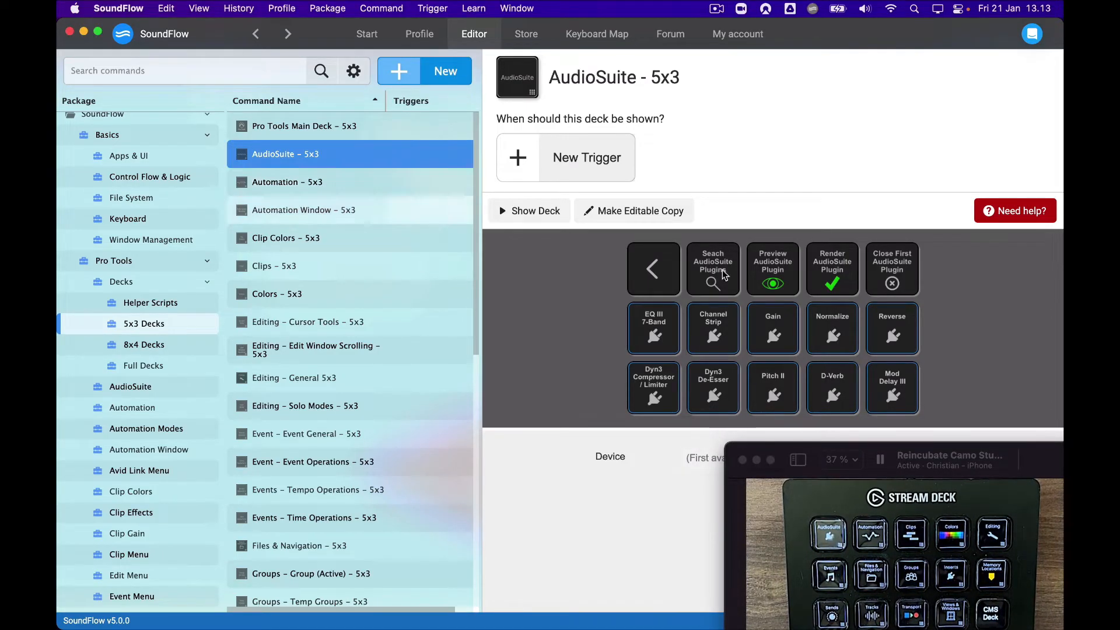
pyautogui.click(308, 187)
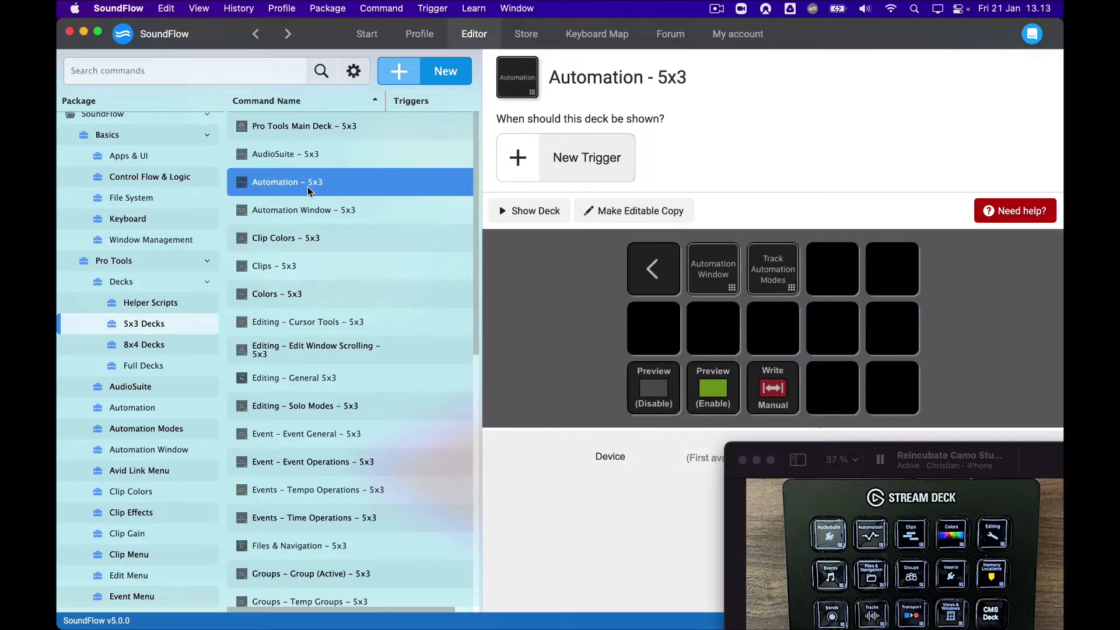
pyautogui.click(327, 212)
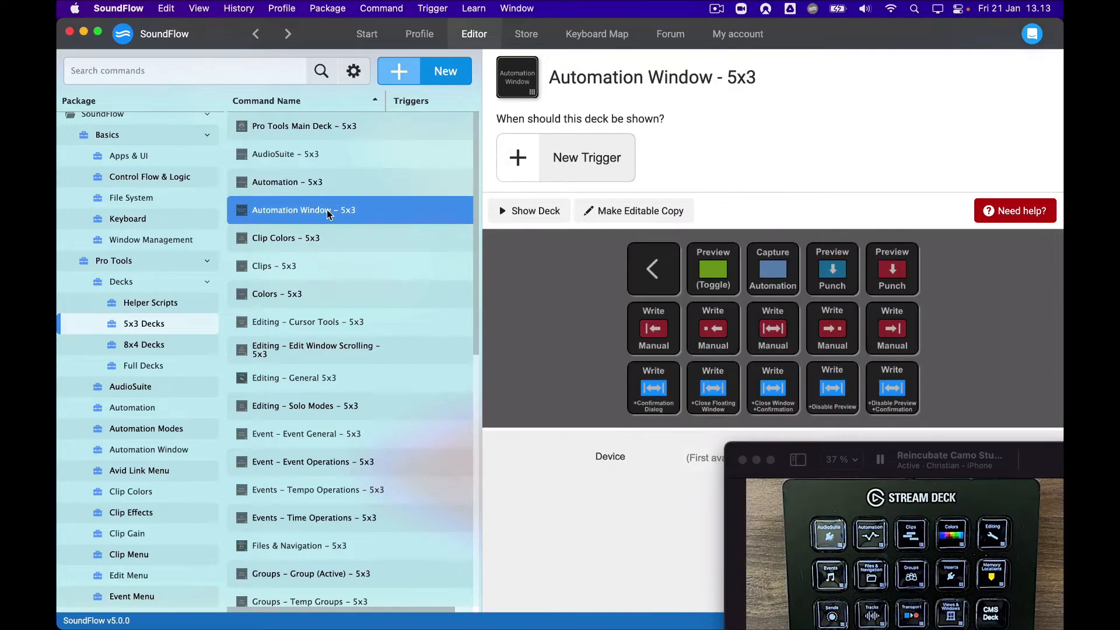
pyautogui.click(326, 241)
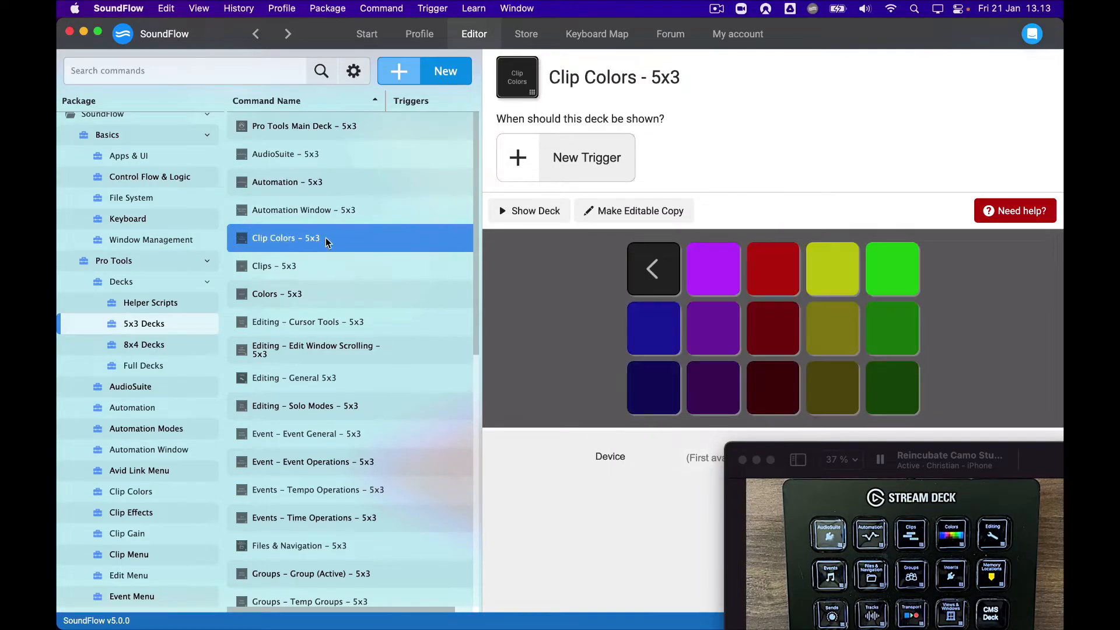
pyautogui.click(325, 267)
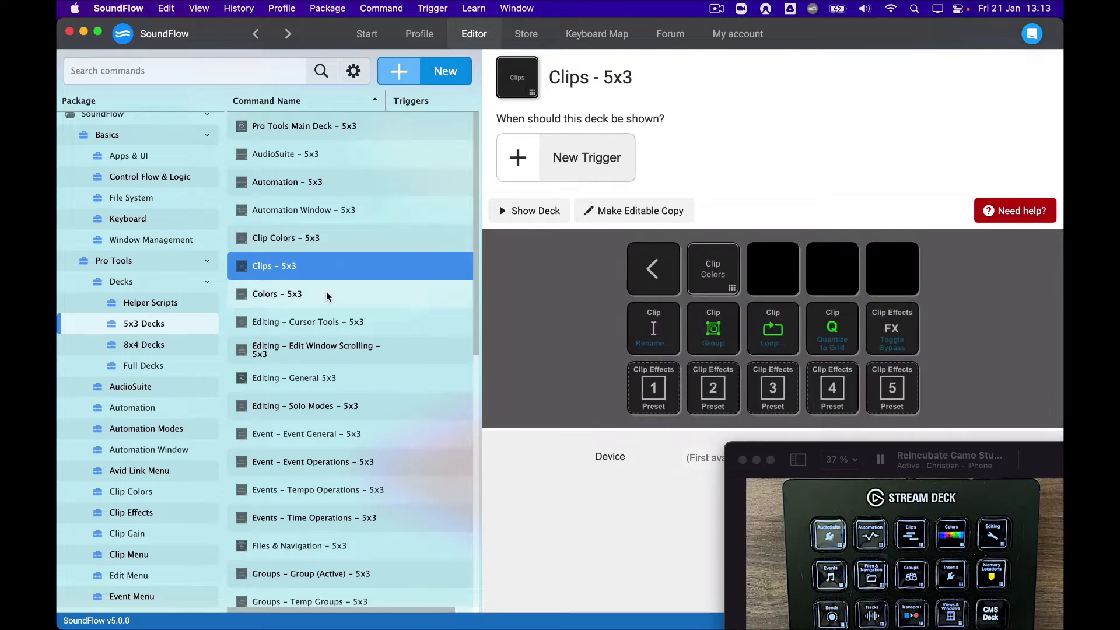
pyautogui.click(332, 329)
pyautogui.scroll(-1, 331, 347)
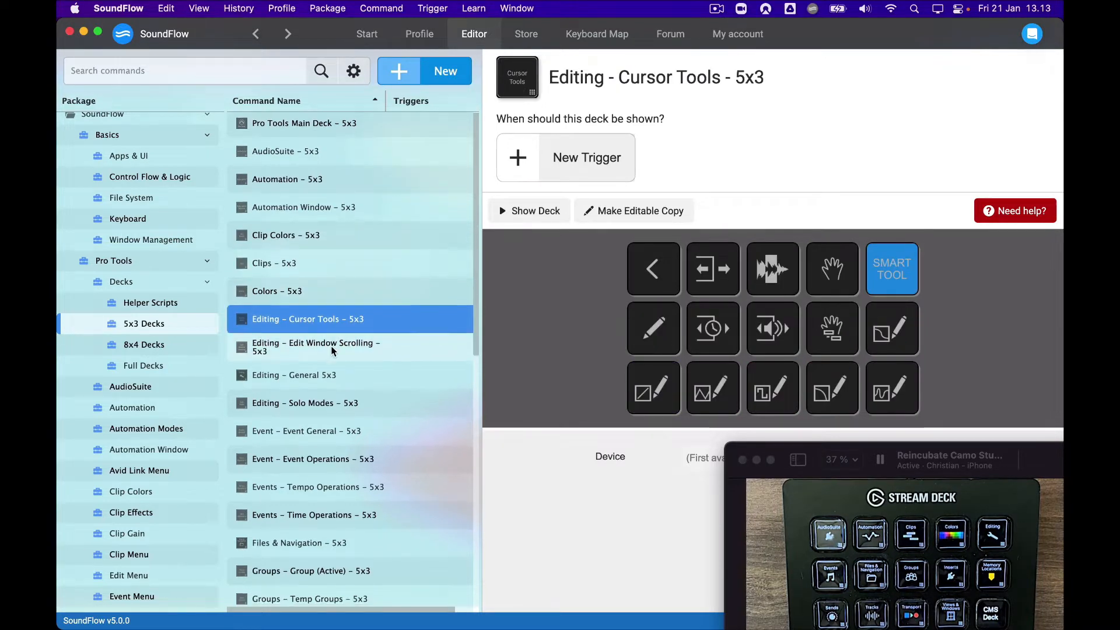
pyautogui.click(381, 400)
pyautogui.scroll(-2, 380, 399)
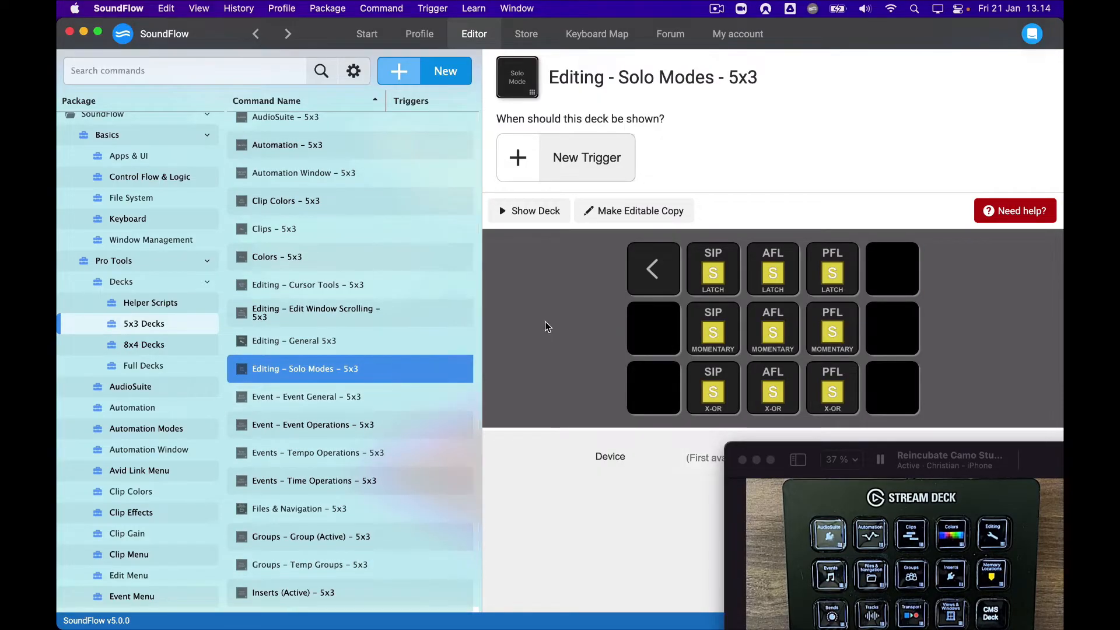
# - Return to the Default Package under My Packages
pyautogui.scroll(2, 331, 313)
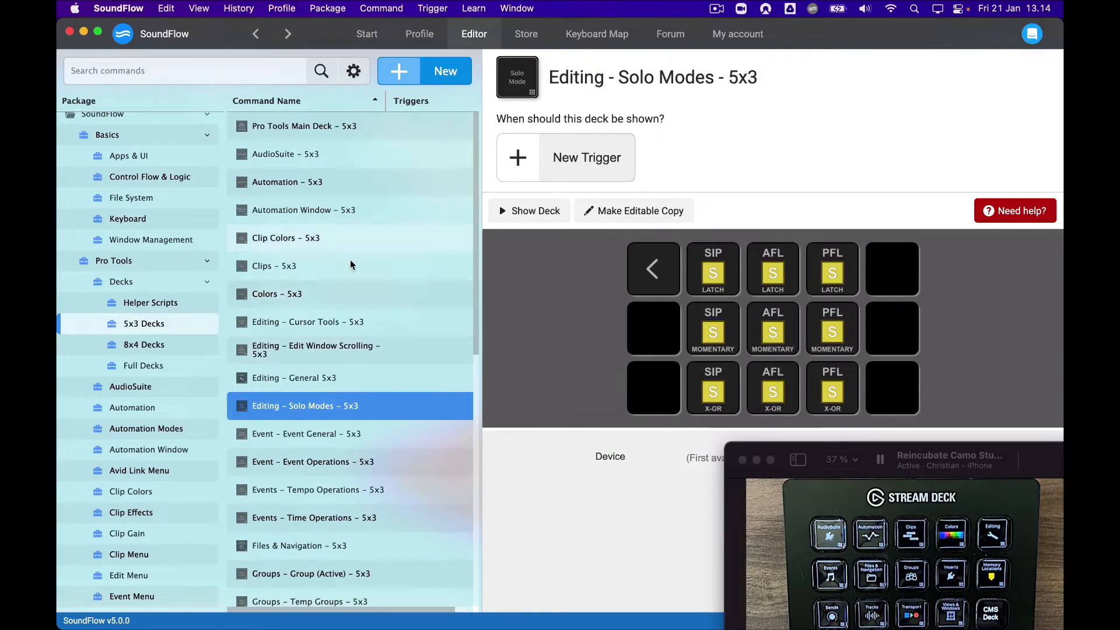
pyautogui.scroll(5, 178, 349)
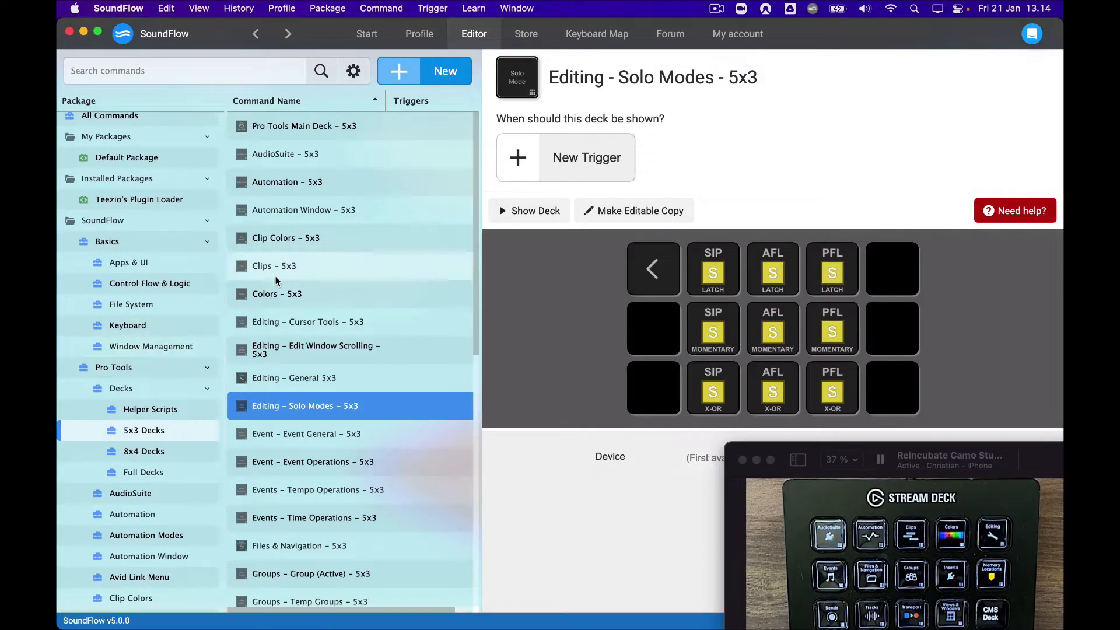
pyautogui.click(149, 160)
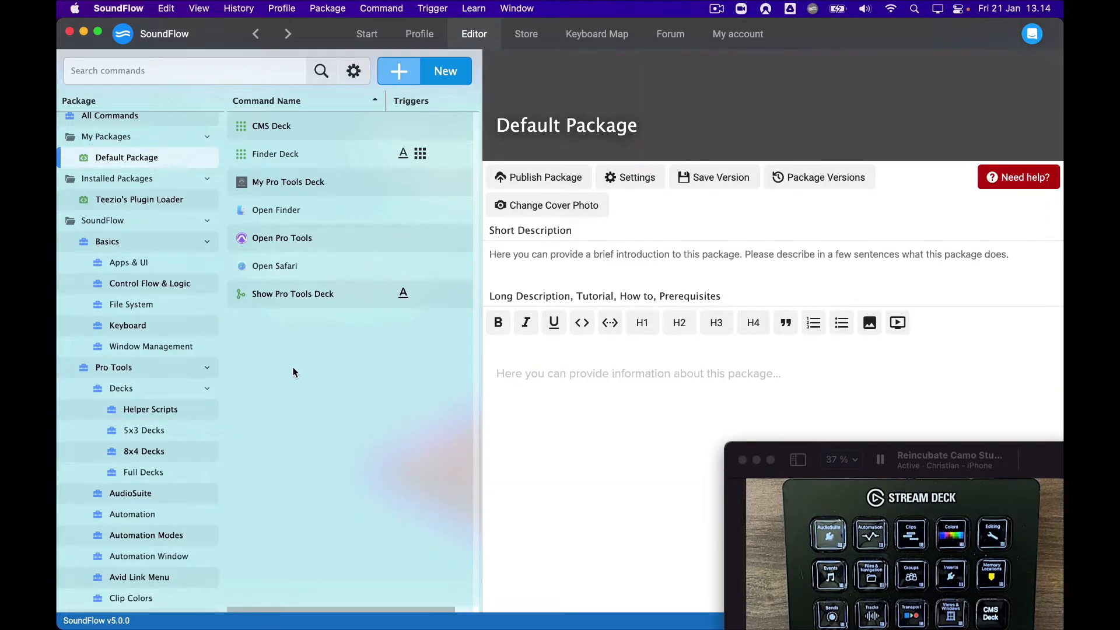
# - Switch to QuickTime Player with the SF Getting Started (r3).mp4 video and move the Camo Studio preview out of its way
pyautogui.press('super+Tab')
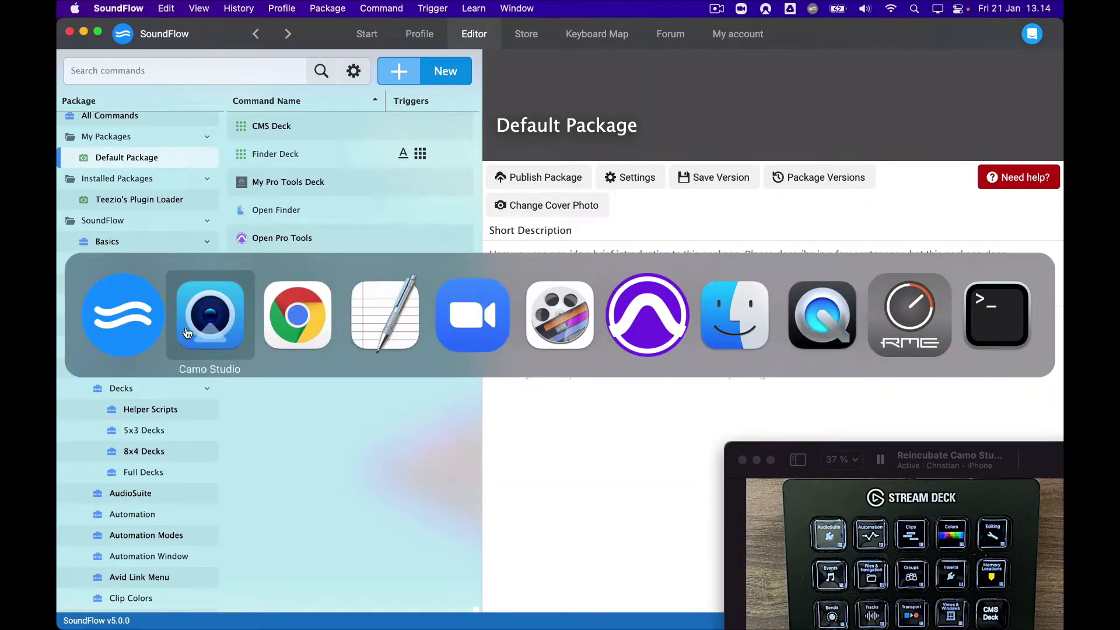
pyautogui.click(835, 314)
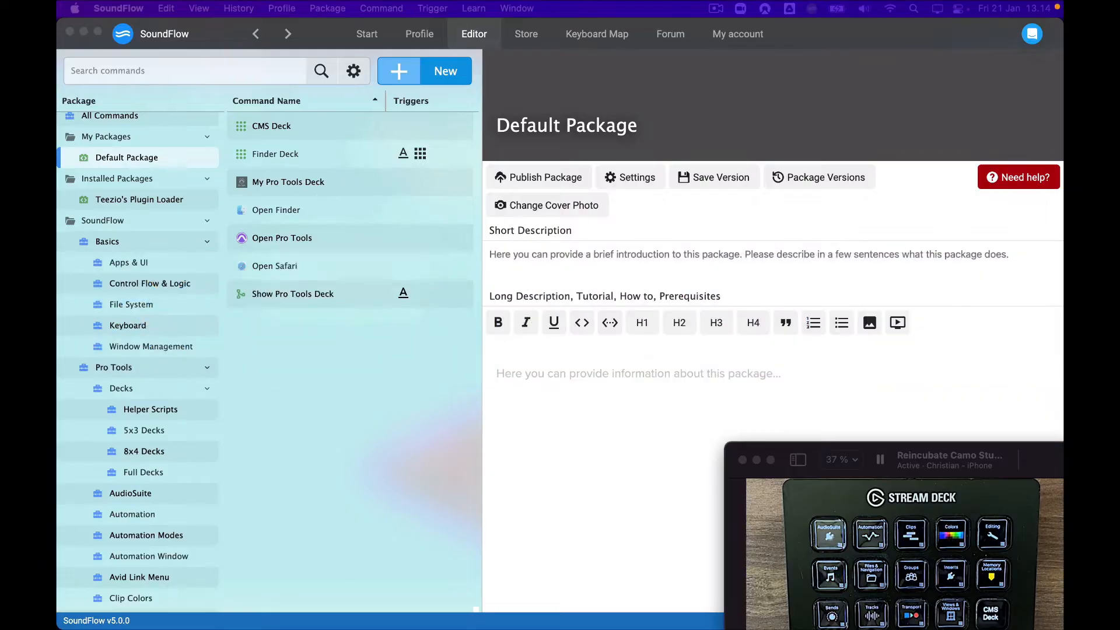
pyautogui.moveTo(485, 42); pyautogui.dragTo(563, 5)
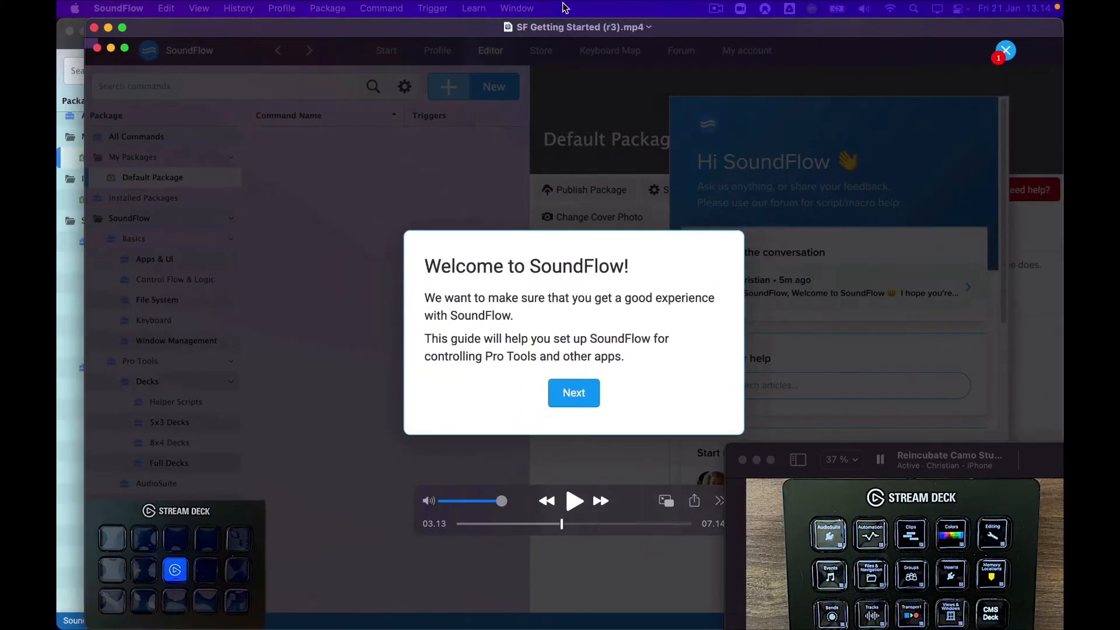
pyautogui.moveTo(991, 455); pyautogui.dragTo(938, 570)
# - Skim forward through the Getting Started video from the welcome screen, past the question about how to use SoundFlow
pyautogui.moveTo(589, 530)
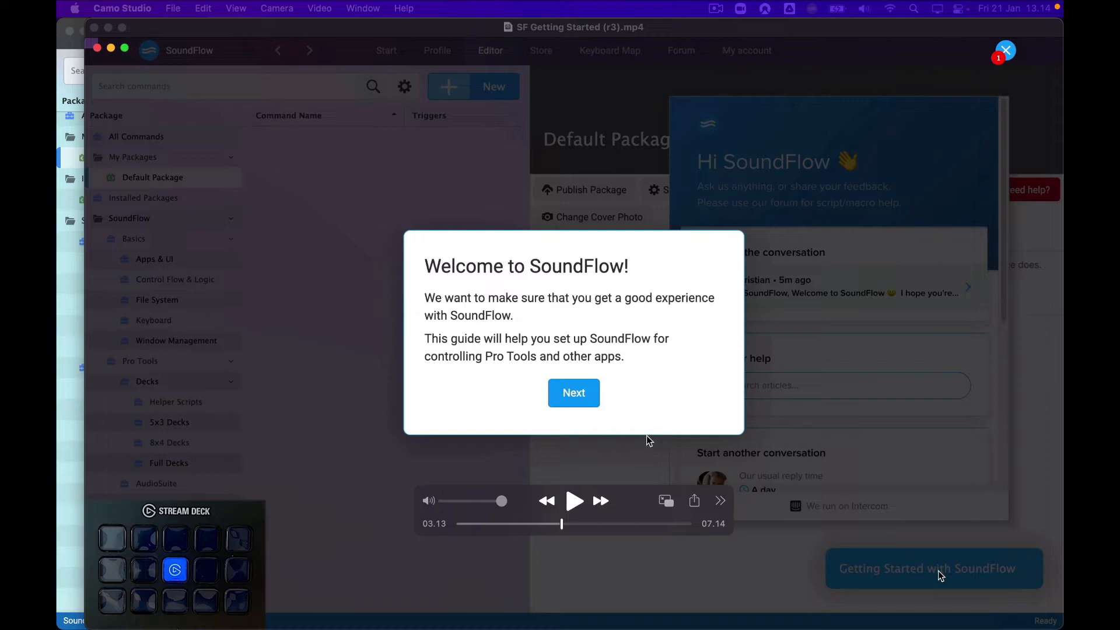
pyautogui.click(564, 524)
pyautogui.moveTo(566, 524); pyautogui.dragTo(569, 523)
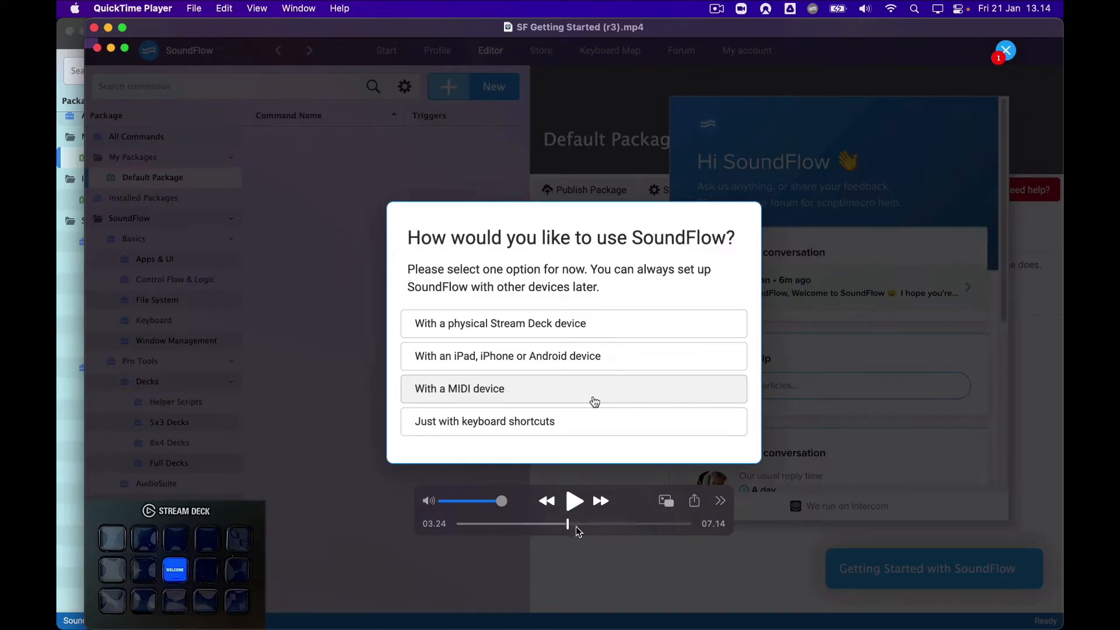
pyautogui.moveTo(568, 522); pyautogui.dragTo(601, 521)
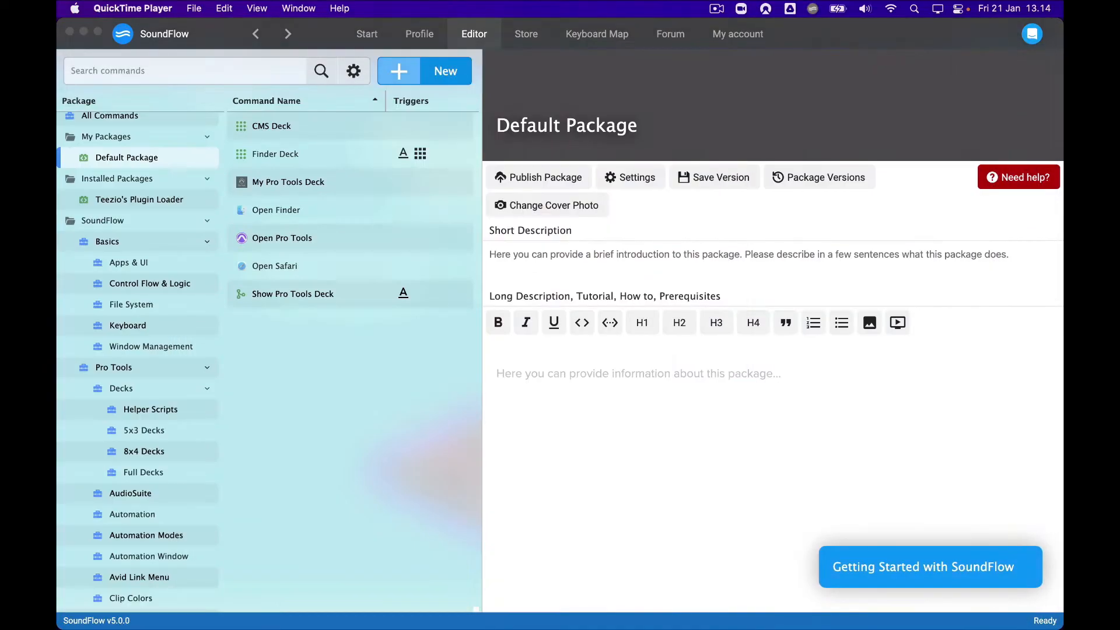
# - Return to SoundFlow, open the Finder Deck and bring the Camo Studio preview back into view
pyautogui.click(343, 477)
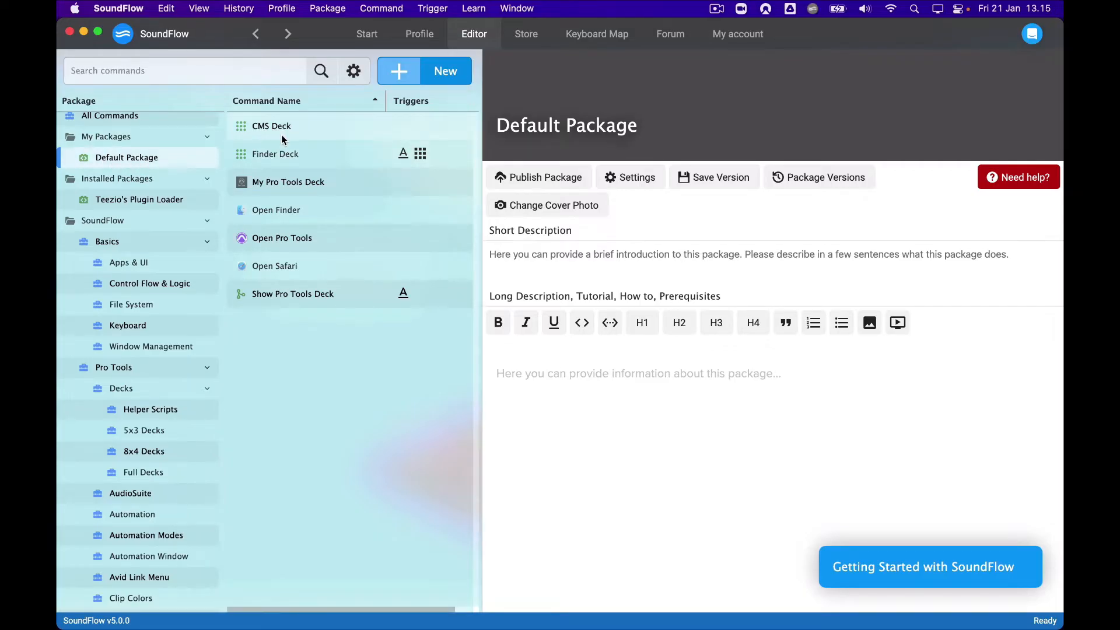
pyautogui.click(289, 158)
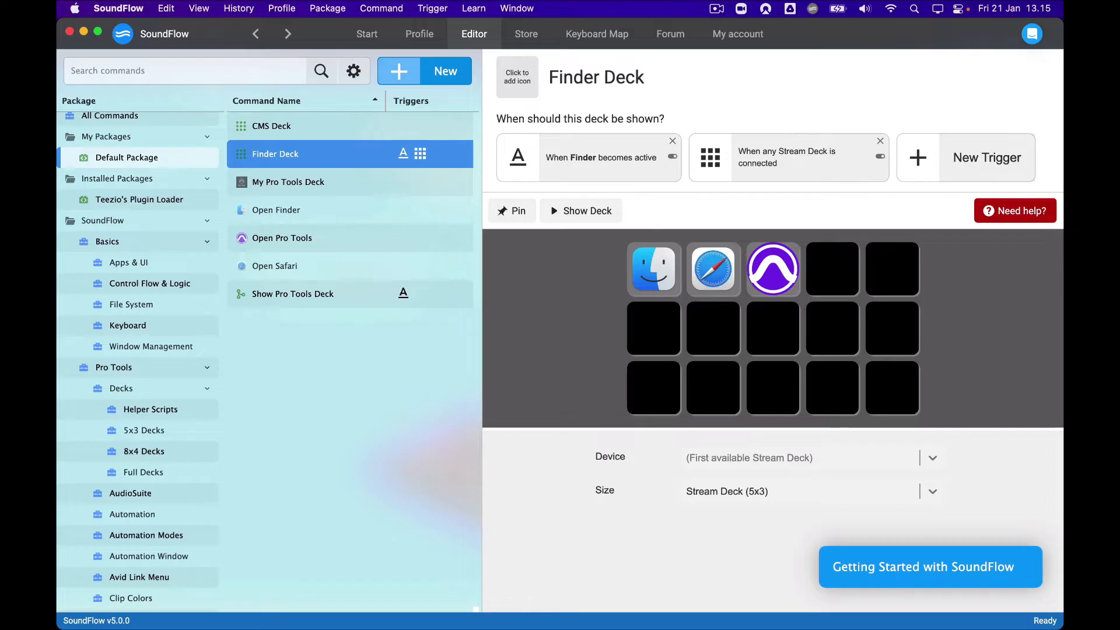
pyautogui.moveTo(435, 470); pyautogui.dragTo(995, 420)
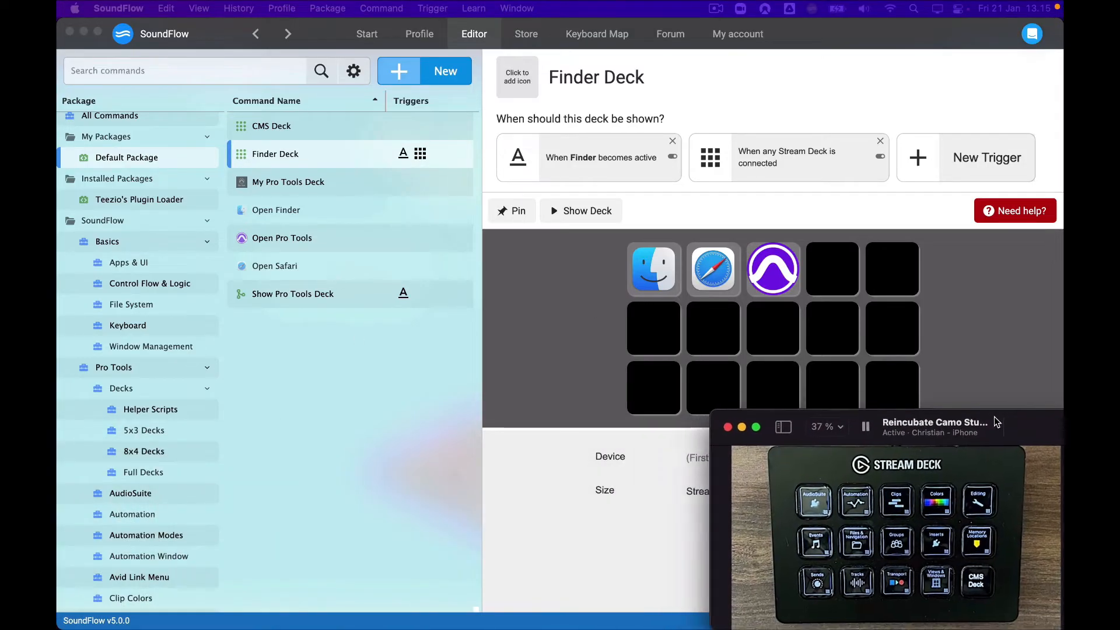
# - Open My Pro Tools Deck and move the Camo Studio preview over the package list, clear of the deck's buttons and device settings
pyautogui.click(575, 266)
pyautogui.click(268, 182)
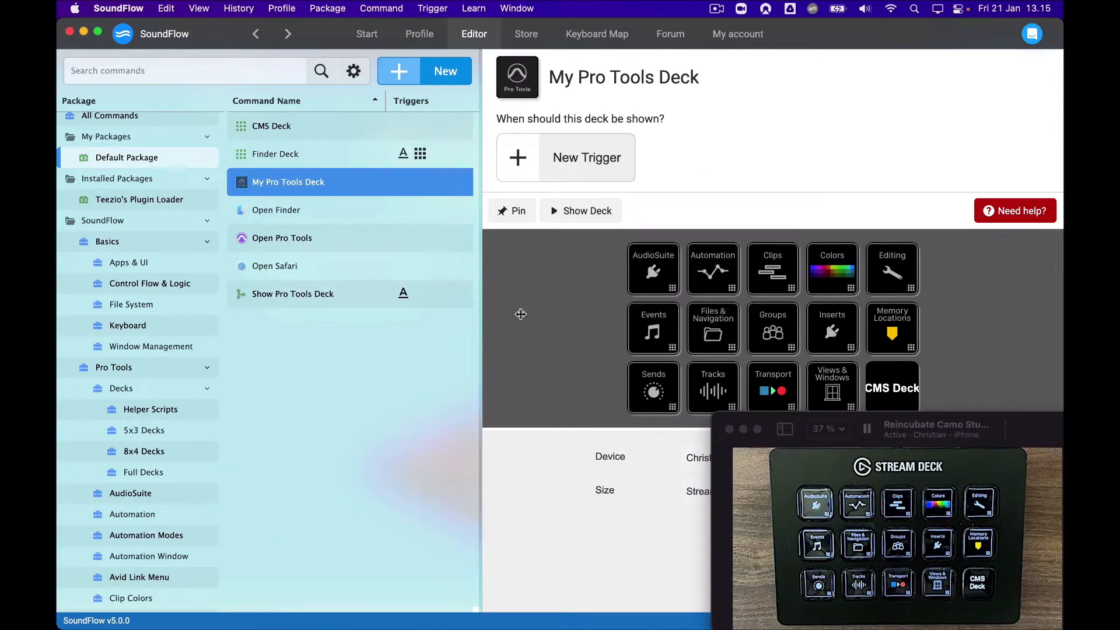
pyautogui.moveTo(916, 428); pyautogui.dragTo(923, 443)
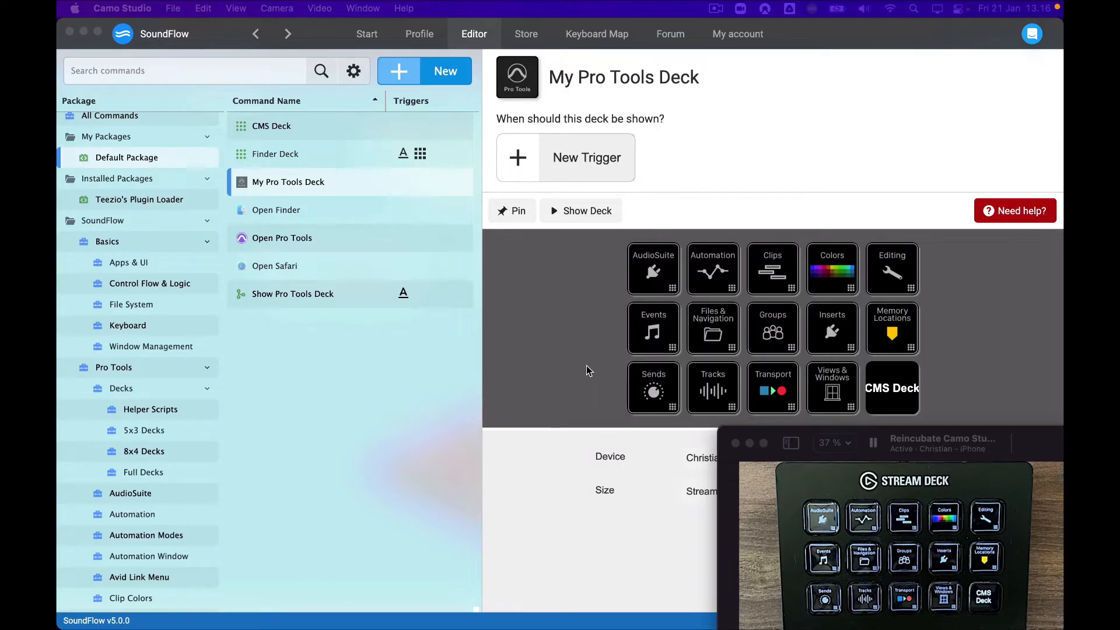
pyautogui.moveTo(996, 453); pyautogui.dragTo(301, 416)
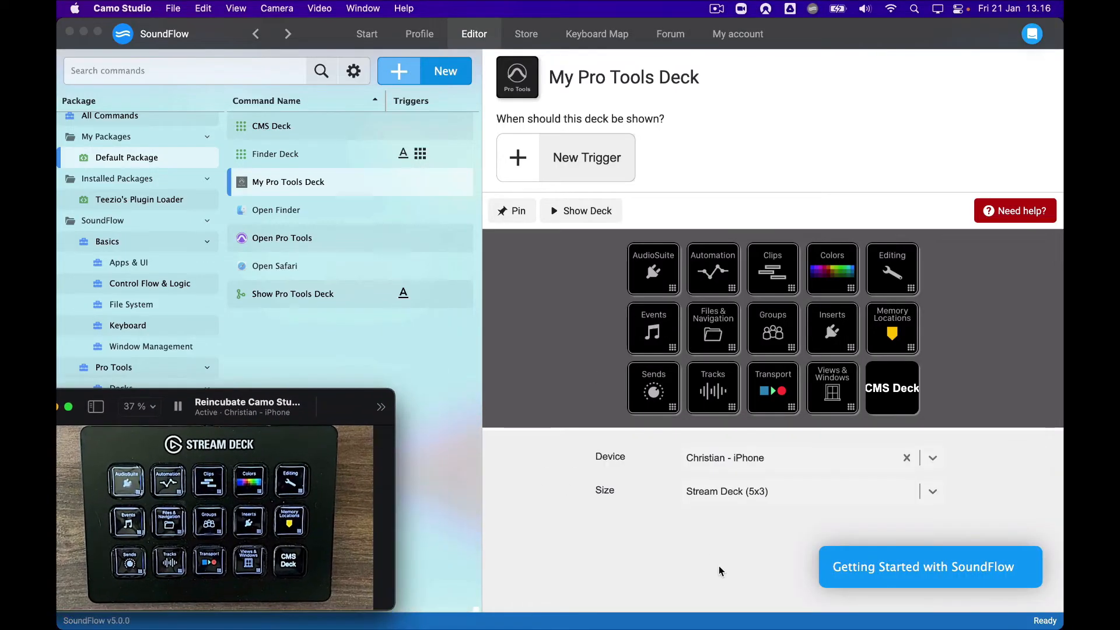
# - View the Getting Started with SoundFlow checklist, then collapse it
pyautogui.click(752, 567)
pyautogui.click(884, 575)
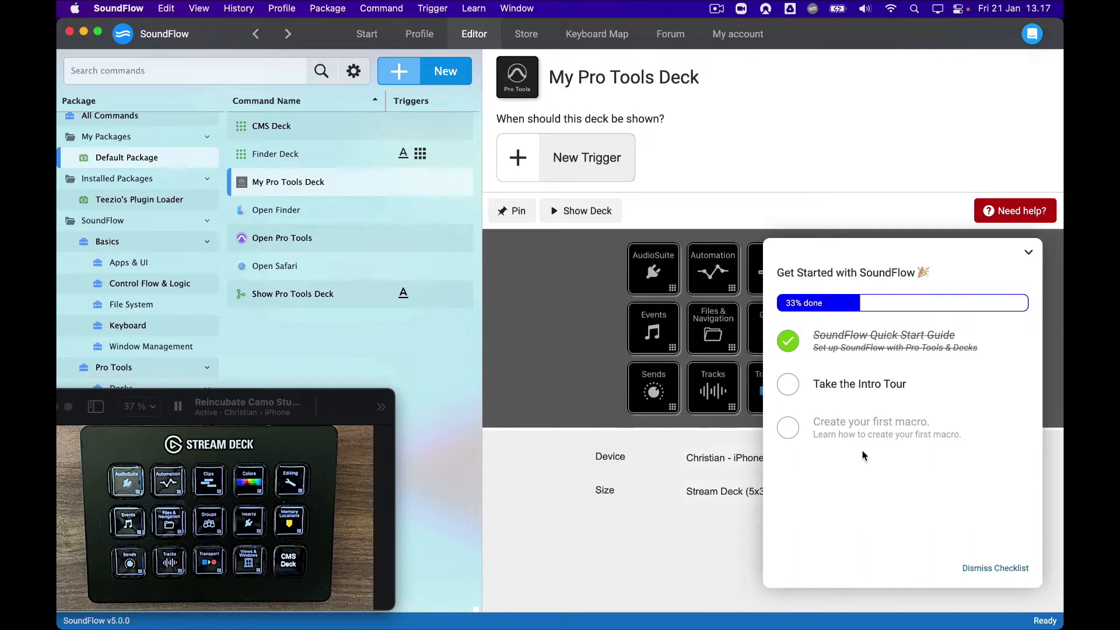
pyautogui.click(1028, 252)
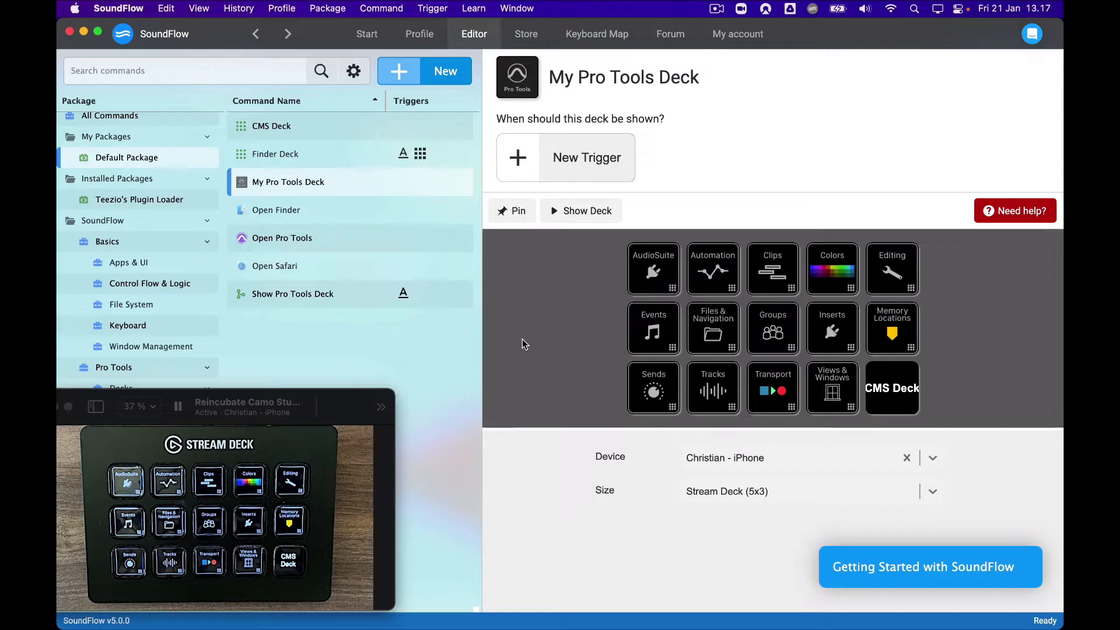
# - Switch to Pro Tools with the PTTest5 session
pyautogui.press('super+Tab')
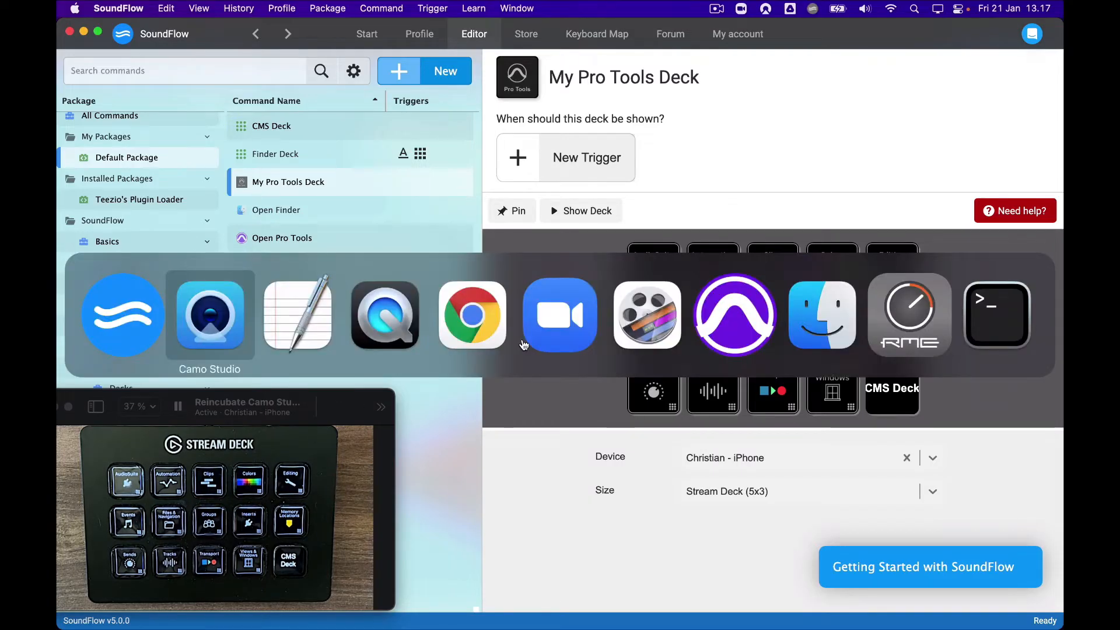
pyautogui.click(724, 329)
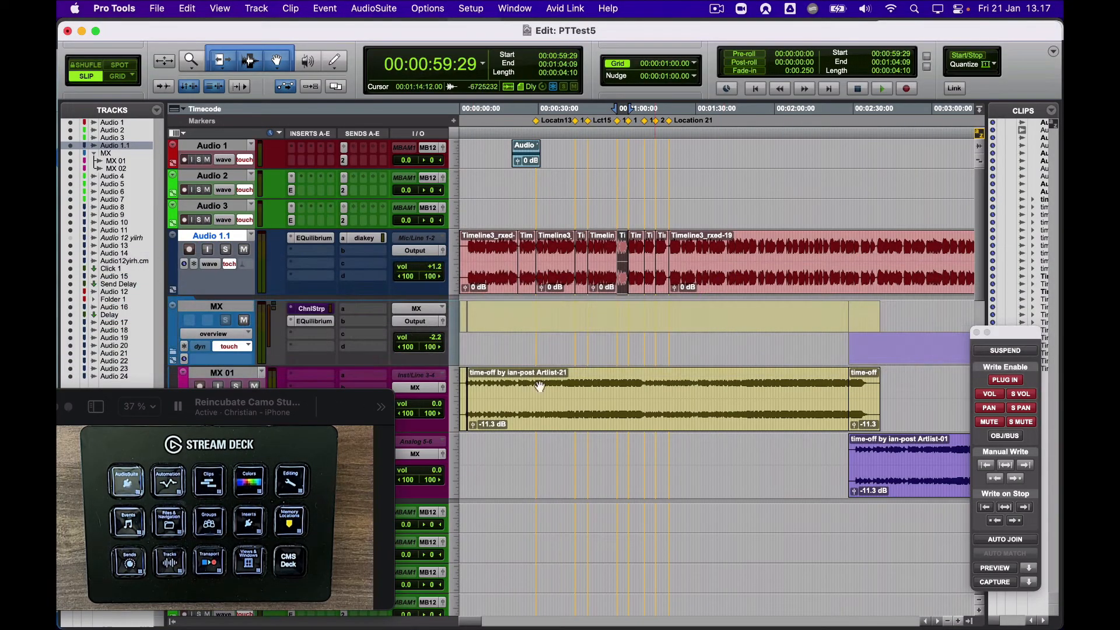
# - Move the Camo Studio preview clear of the track controls and select three consecutive Audio 1.1 clips starting with Timeline3_rxed-12
pyautogui.moveTo(341, 408); pyautogui.dragTo(916, 441)
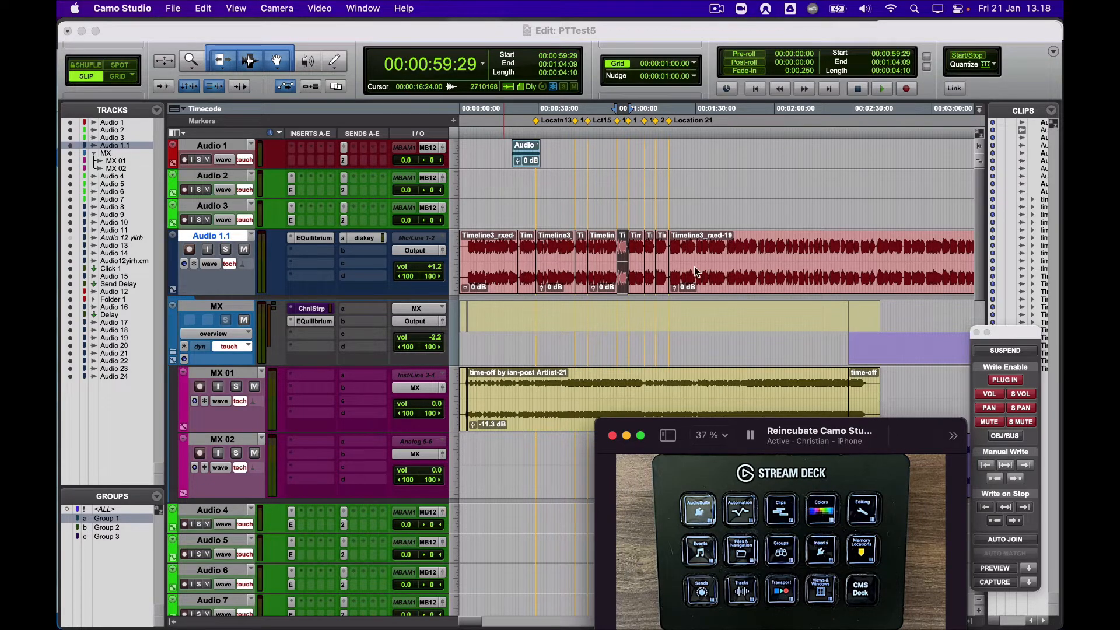
pyautogui.click(635, 251)
pyautogui.press('t')
pyautogui.press('t')
pyautogui.click(608, 280)
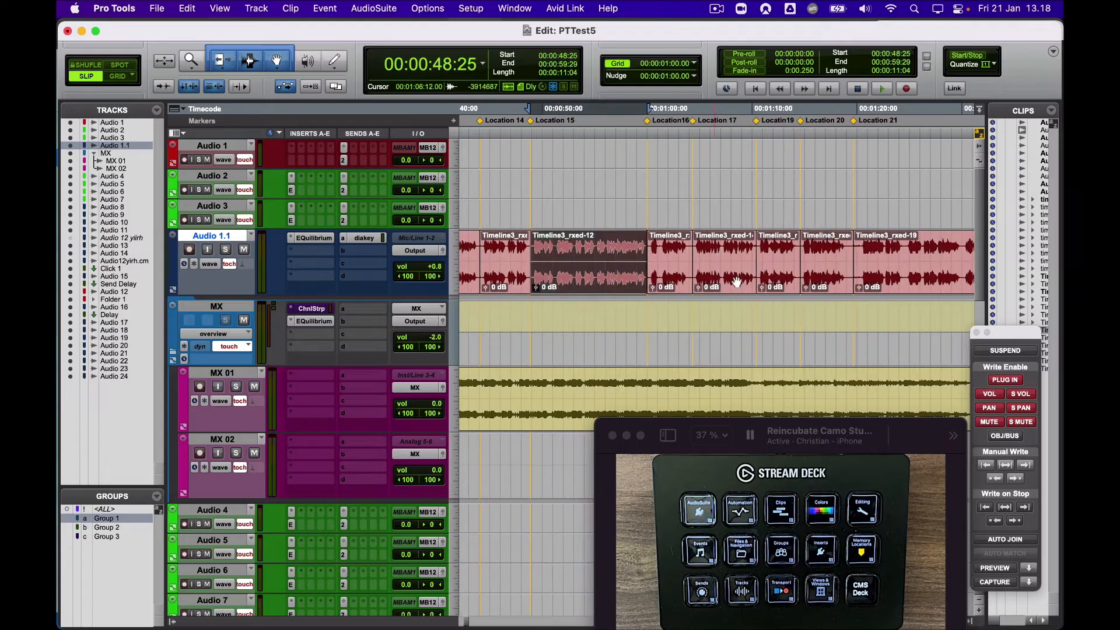
pyautogui.keyDown('shift'); pyautogui.click(738, 282); pyautogui.keyUp('shift')
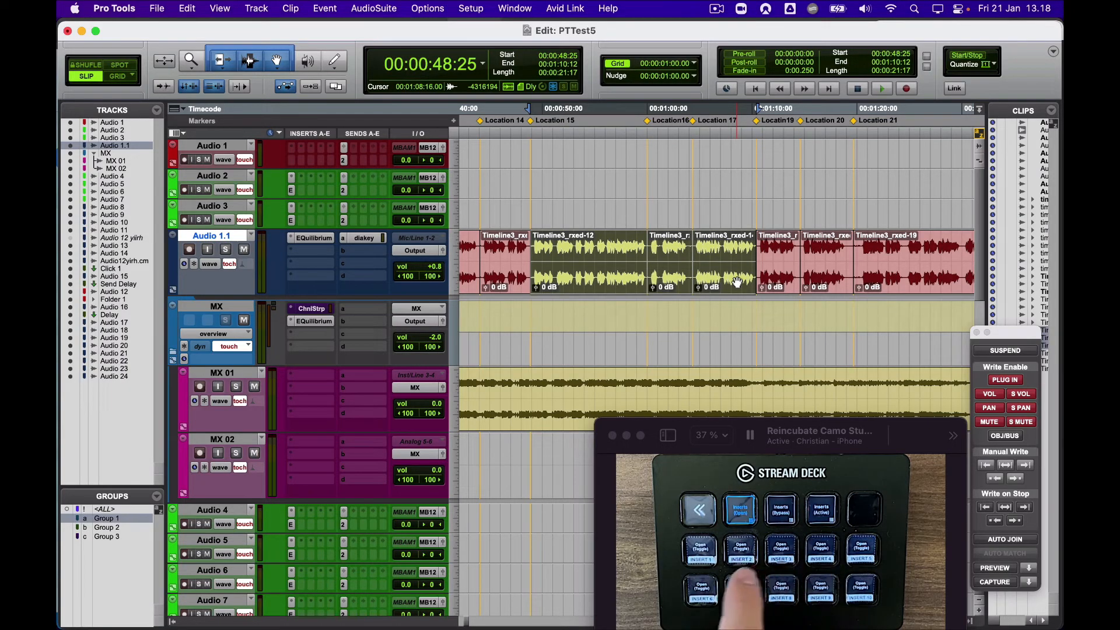
# - Open and close the EQuilibrium plug-in on Audio 1.1's first insert, and toggle its bypass on and off
pyautogui.hotkey('ctrl', 'alt', '1')
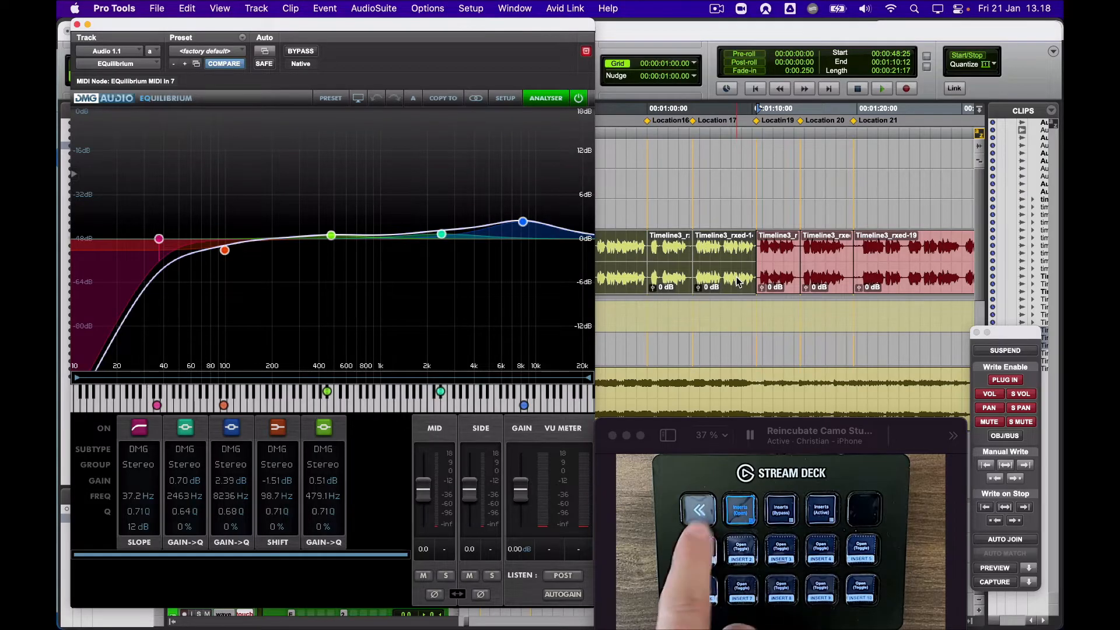
pyautogui.hotkey('ctrl', 'alt', '1')
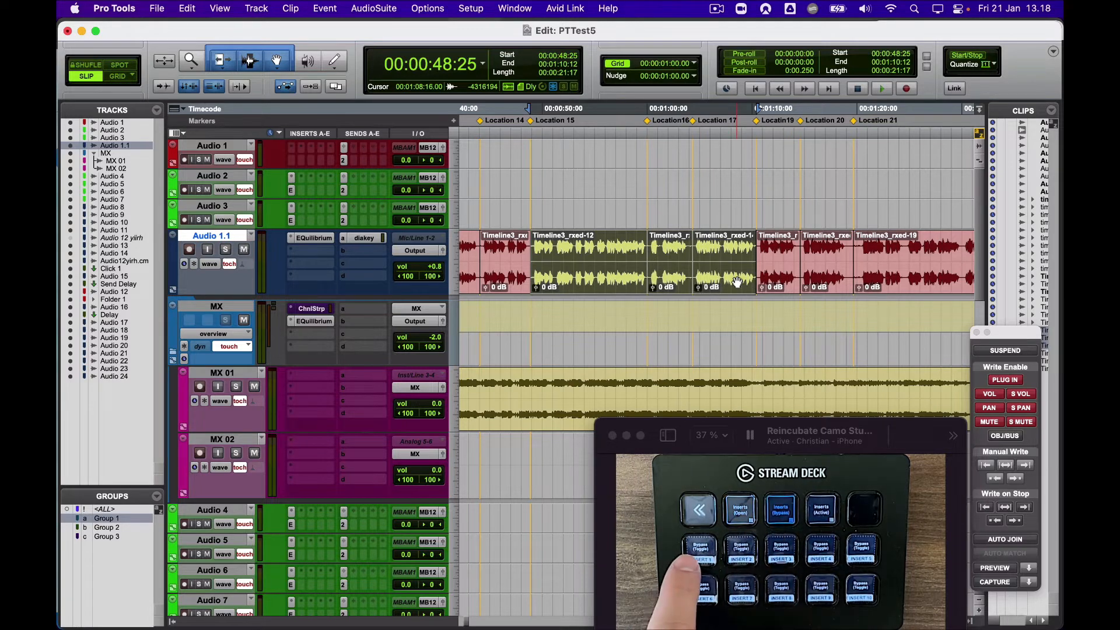
pyautogui.hotkey('shift', 'e')
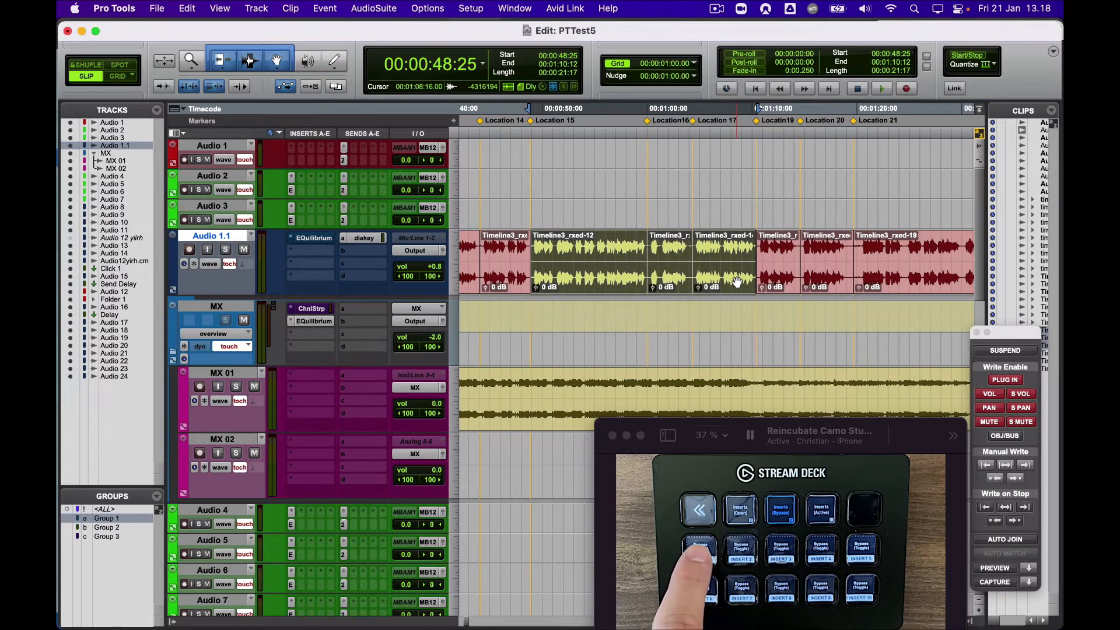
pyautogui.hotkey('shift', 'e')
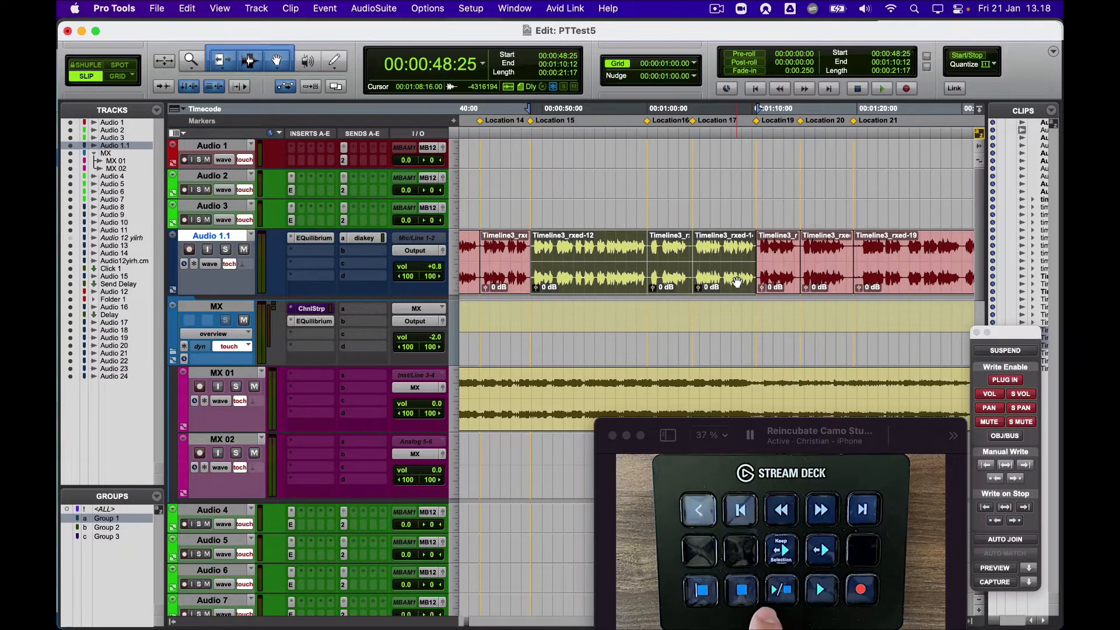
# - Play the selected clips on Audio 1.1 briefly and stop playback
pyautogui.press('space')
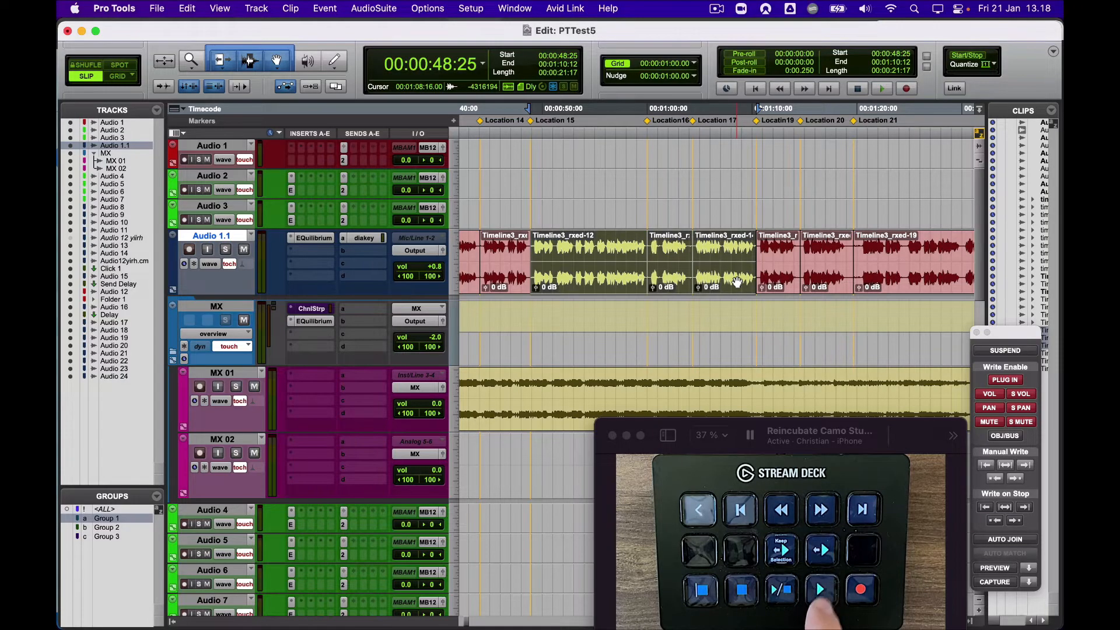
pyautogui.press('space')
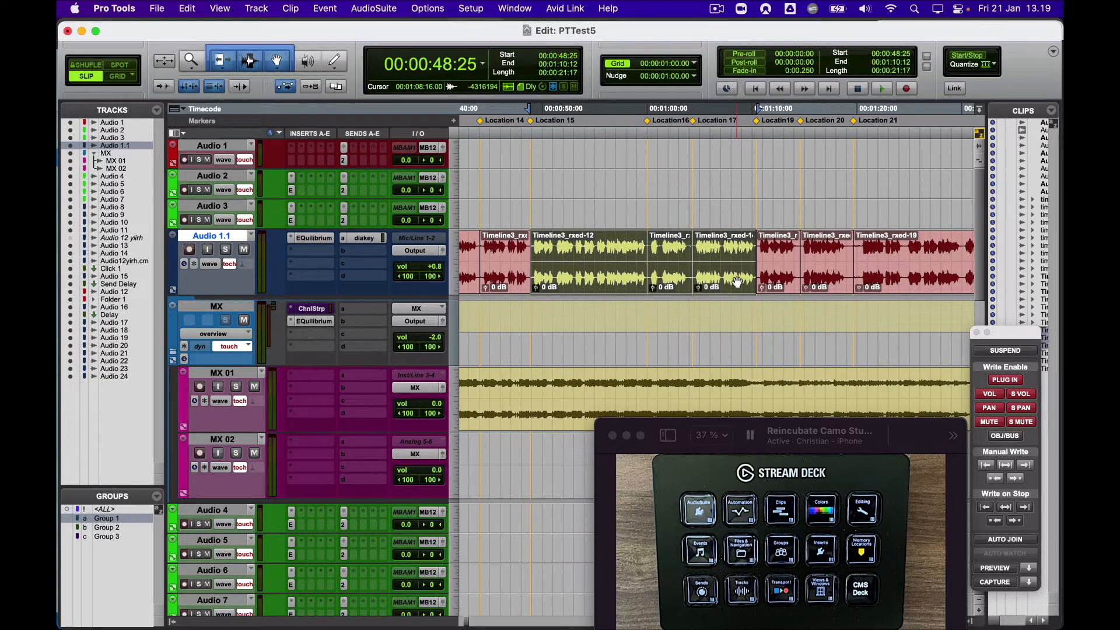
# - Switch to SoundFlow and move the Camo Studio preview out of the way of My Pro Tools Deck's settings
pyautogui.press('super+Tab')
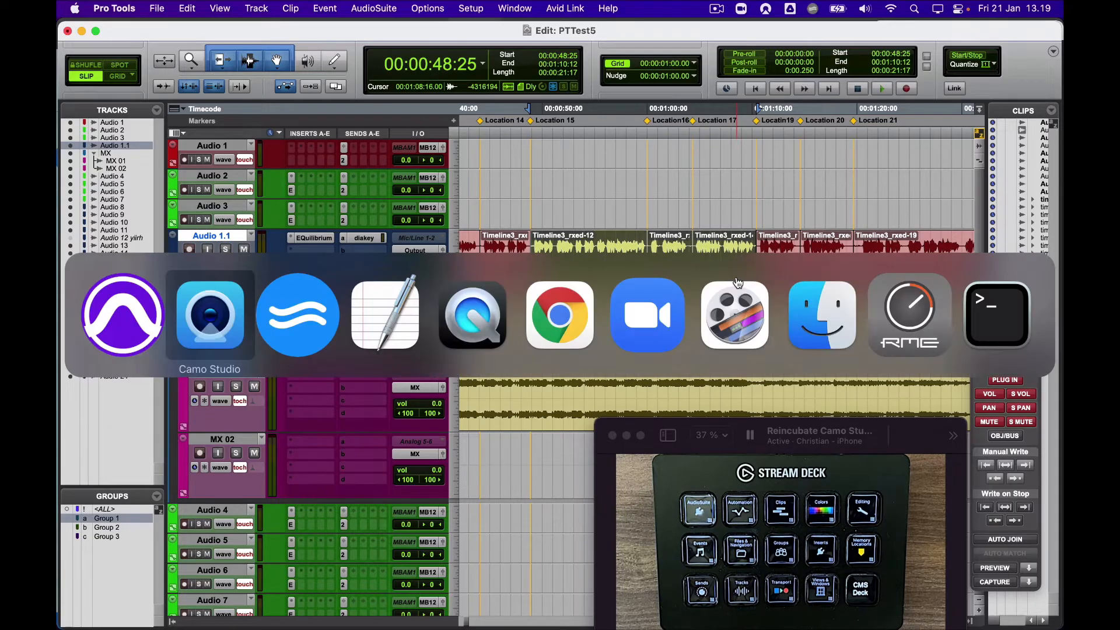
pyautogui.press('super+Tab')
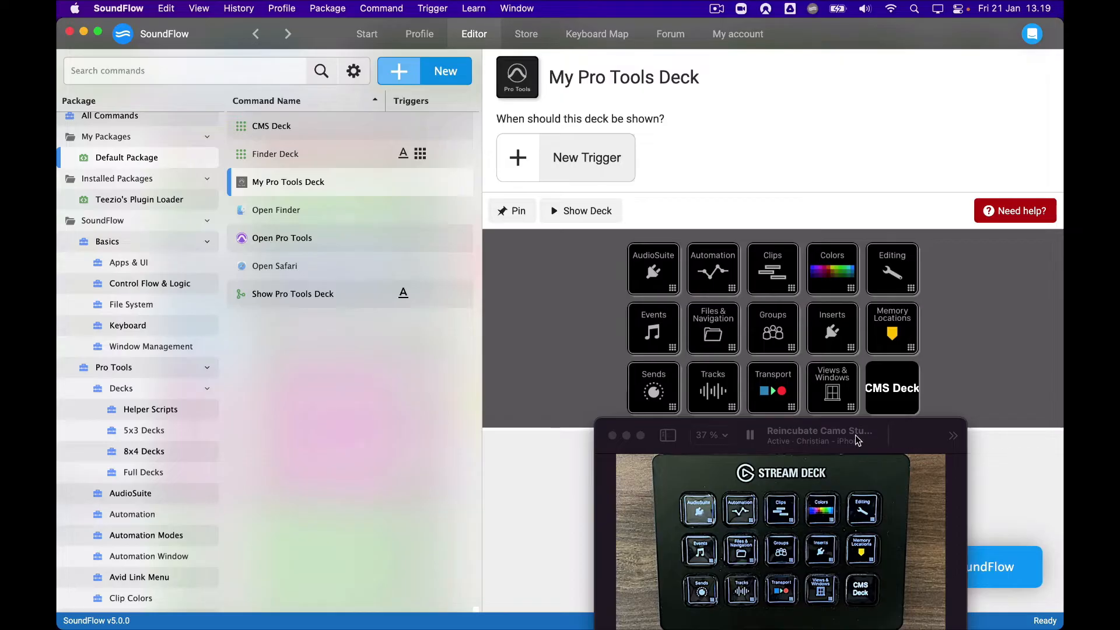
pyautogui.moveTo(846, 441); pyautogui.dragTo(57, 480)
pyautogui.click(526, 376)
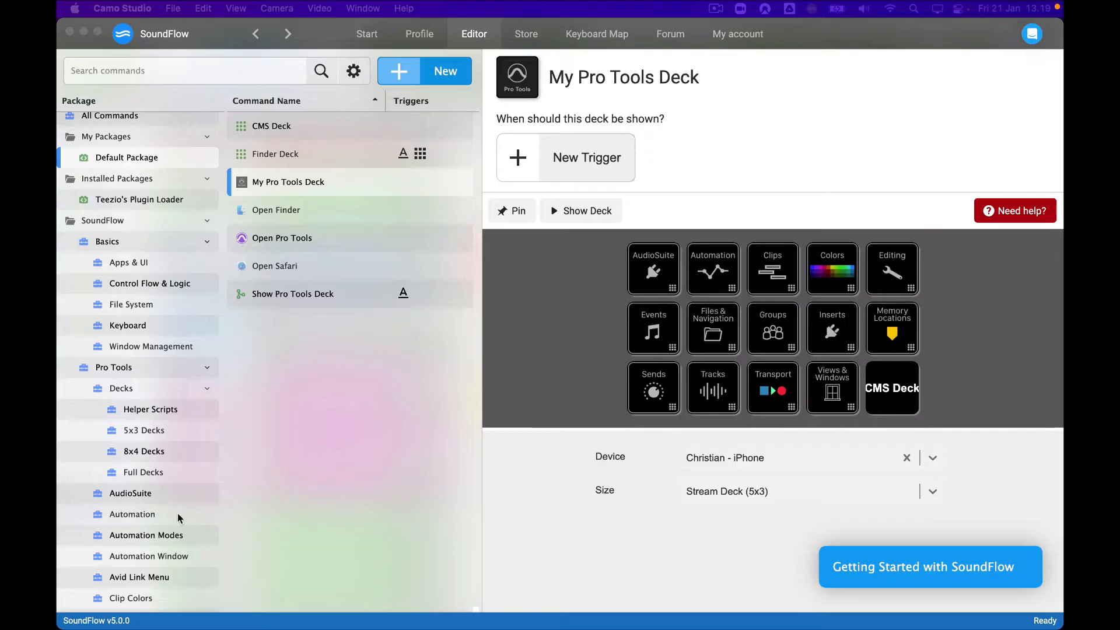
# - Open the Store and view its Discover, Installed Packages, Updates, Premium Apps and Official SoundFlow Integrations categories
pyautogui.click(525, 35)
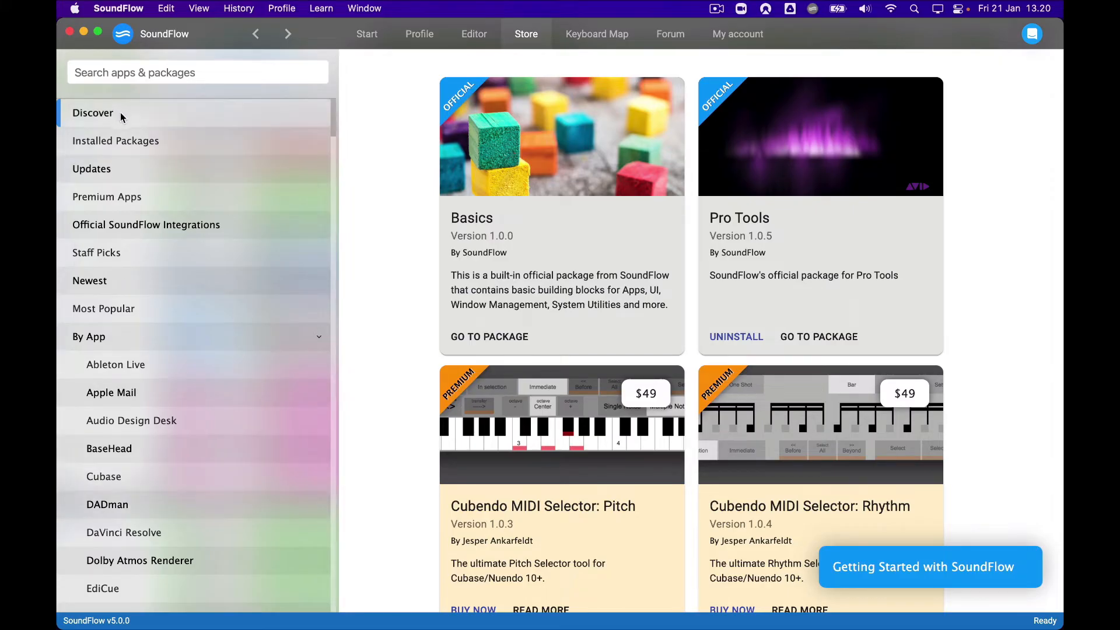
pyautogui.click(183, 141)
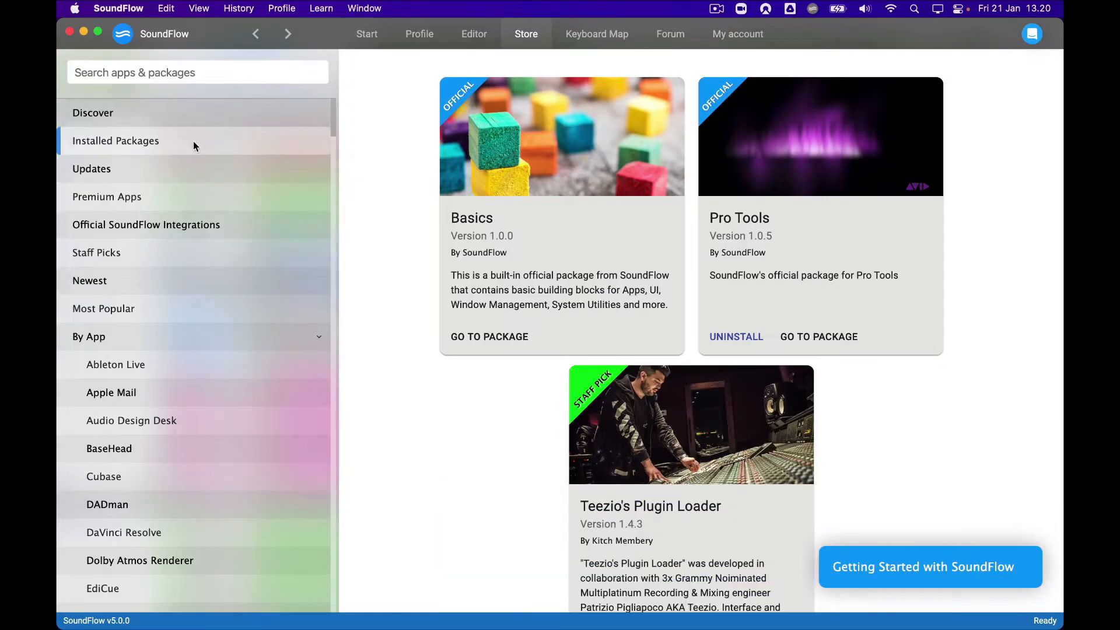
pyautogui.click(196, 168)
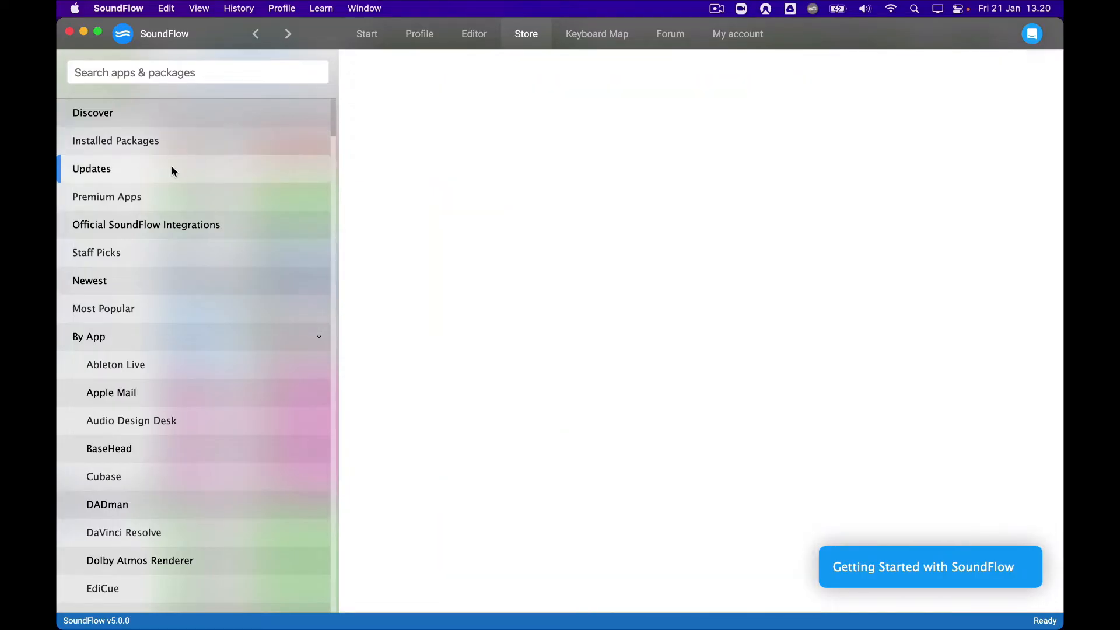
pyautogui.click(182, 192)
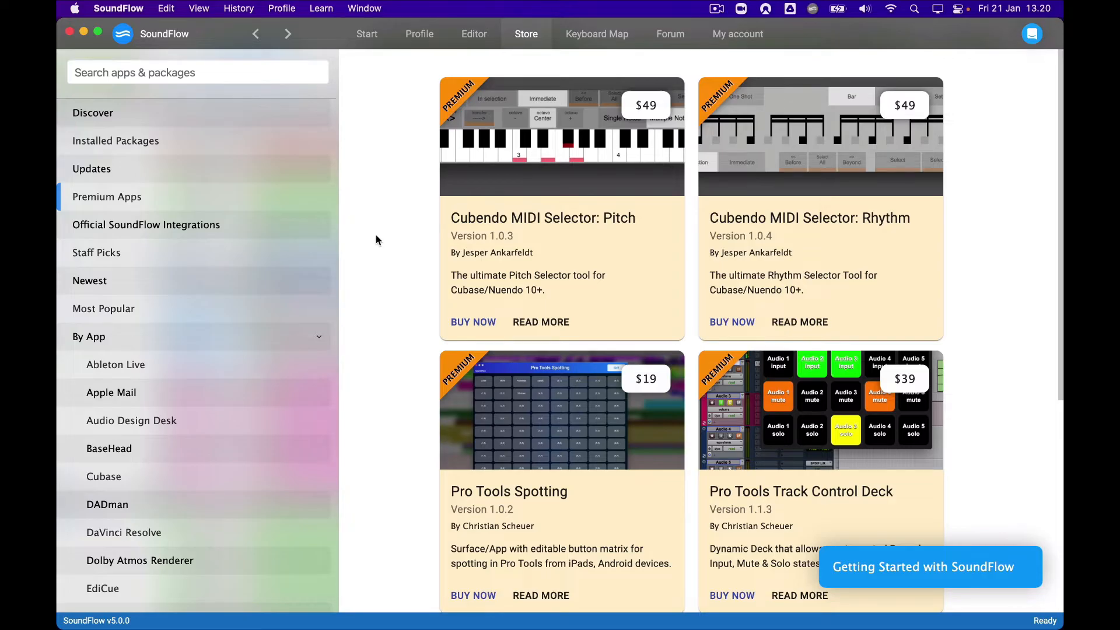
pyautogui.scroll(-3, 377, 240)
pyautogui.scroll(-3, 375, 240)
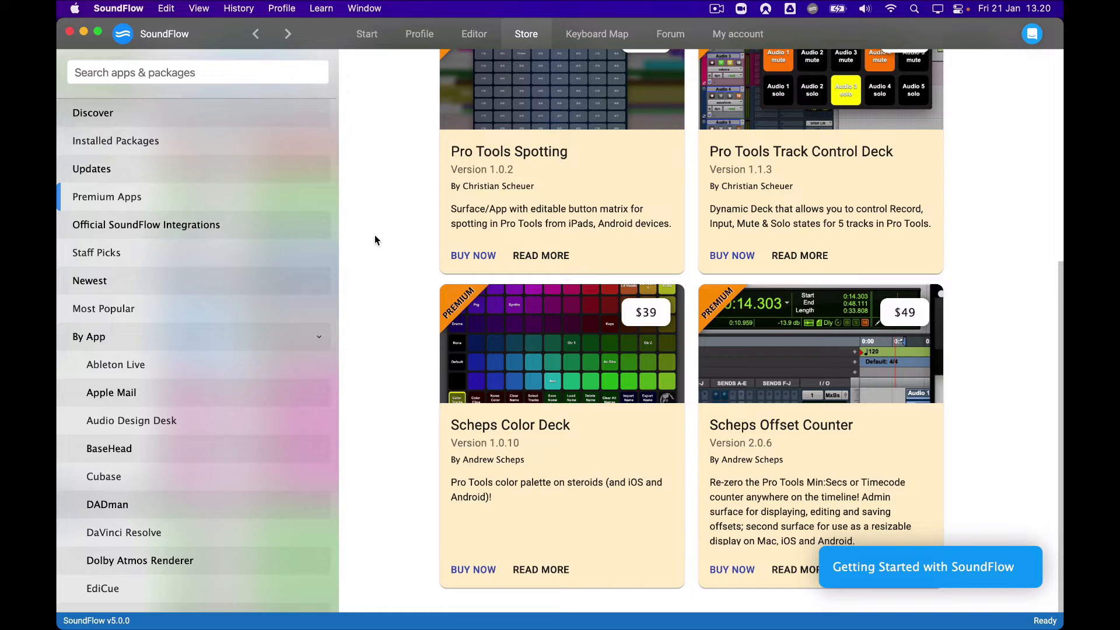
pyautogui.scroll(3, 350, 236)
pyautogui.click(275, 232)
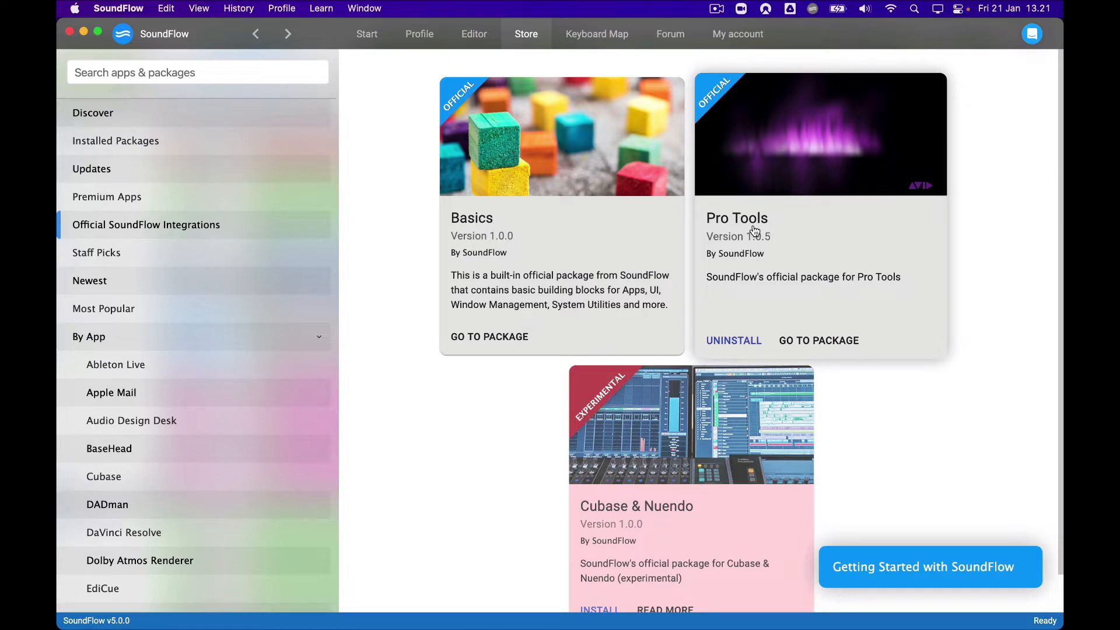
# - Browse the Staff Picks packages in the Store, from Dialog Editing iZotope through Video Converter for Pro Tools
pyautogui.click(172, 253)
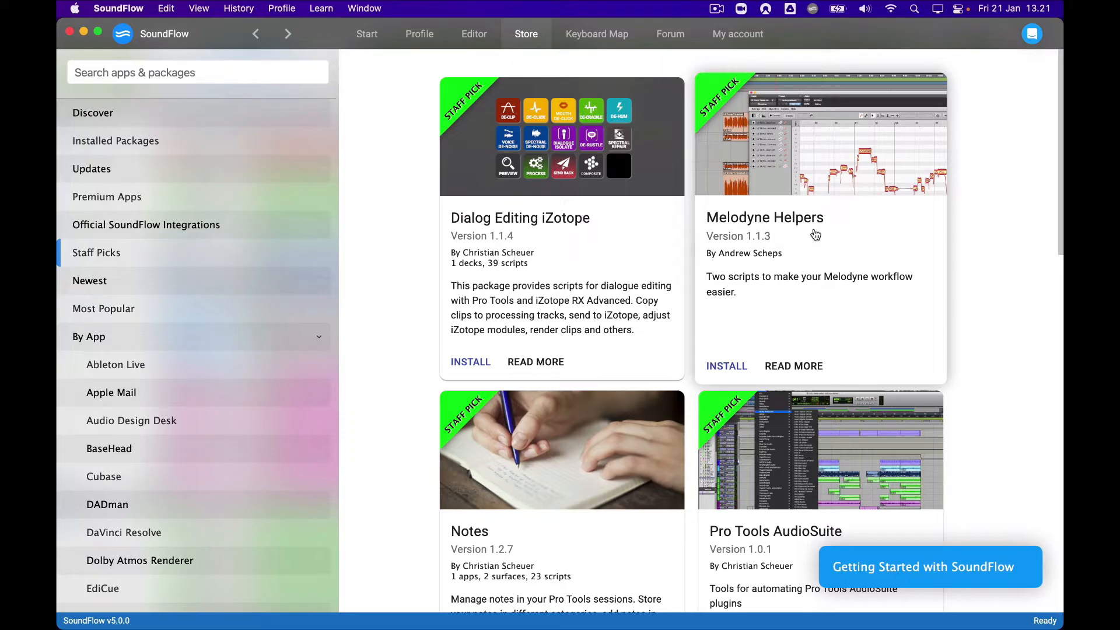
pyautogui.scroll(-8, 962, 250)
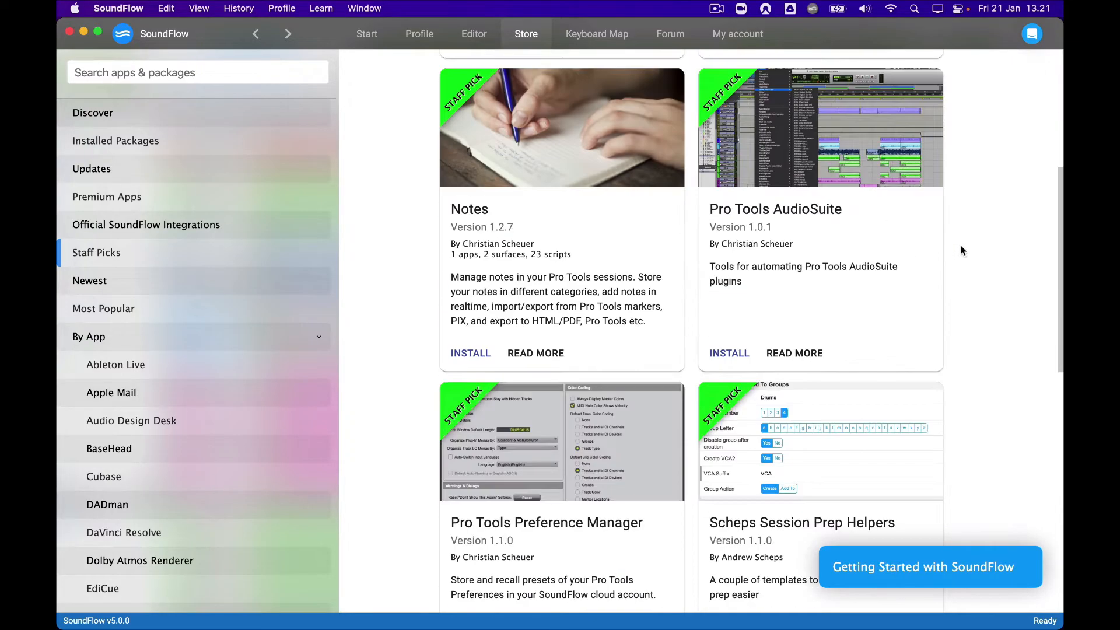
pyautogui.scroll(-2, 962, 250)
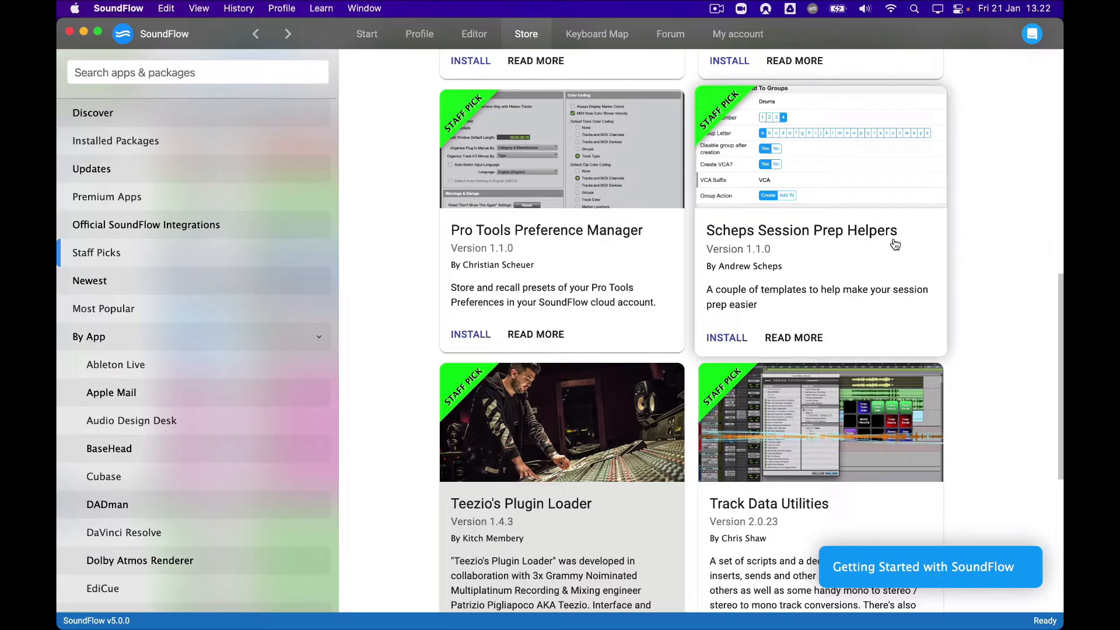
pyautogui.scroll(-3, 1003, 239)
pyautogui.scroll(-3, 1003, 239)
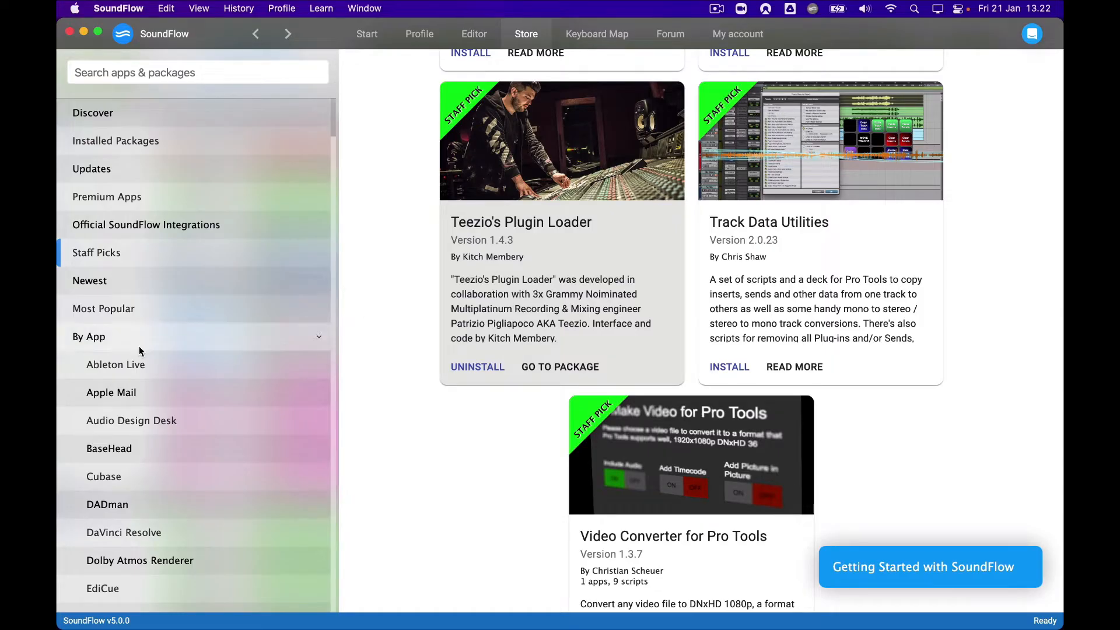
# - View the Dolby Atmos Renderer packages and browse the Store's app, plugin, technology and workflow categories
pyautogui.scroll(-5, 145, 350)
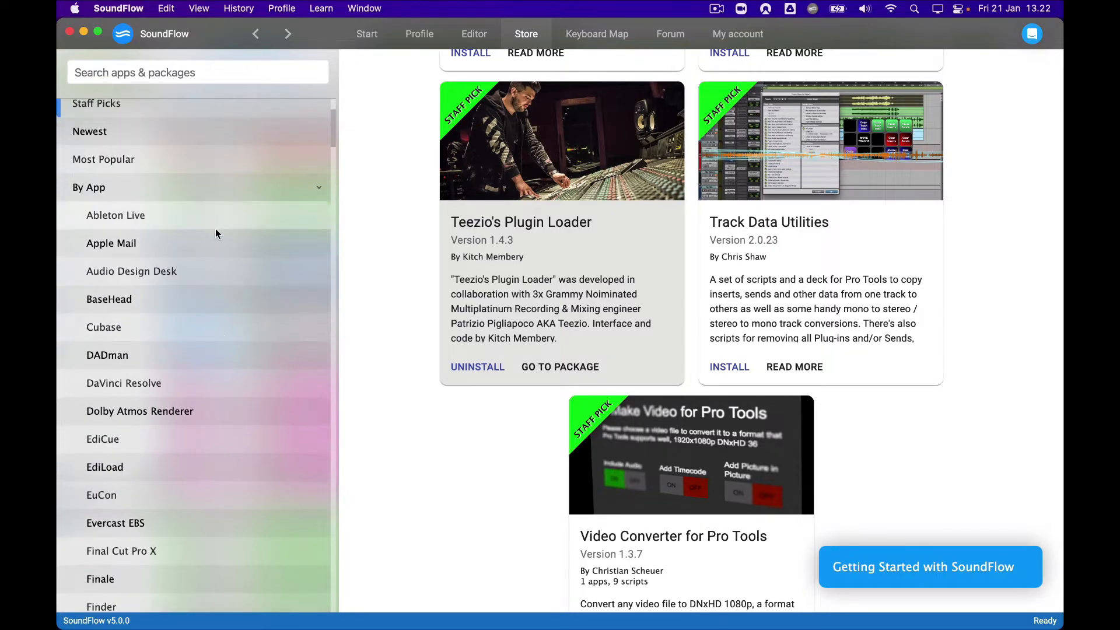
pyautogui.click(197, 426)
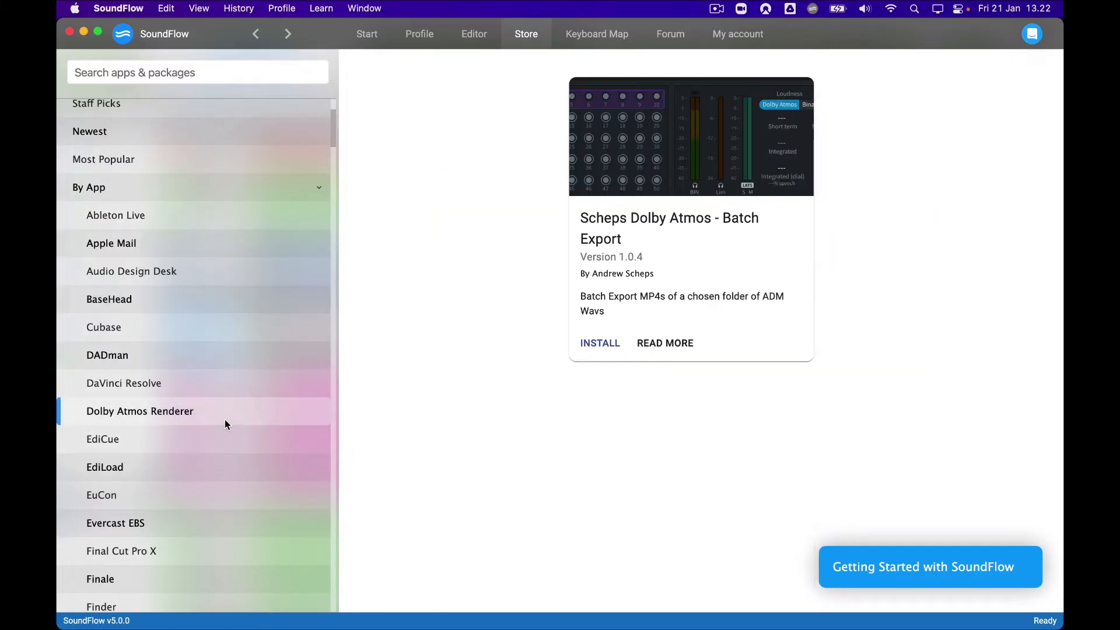
pyautogui.scroll(-1, 163, 455)
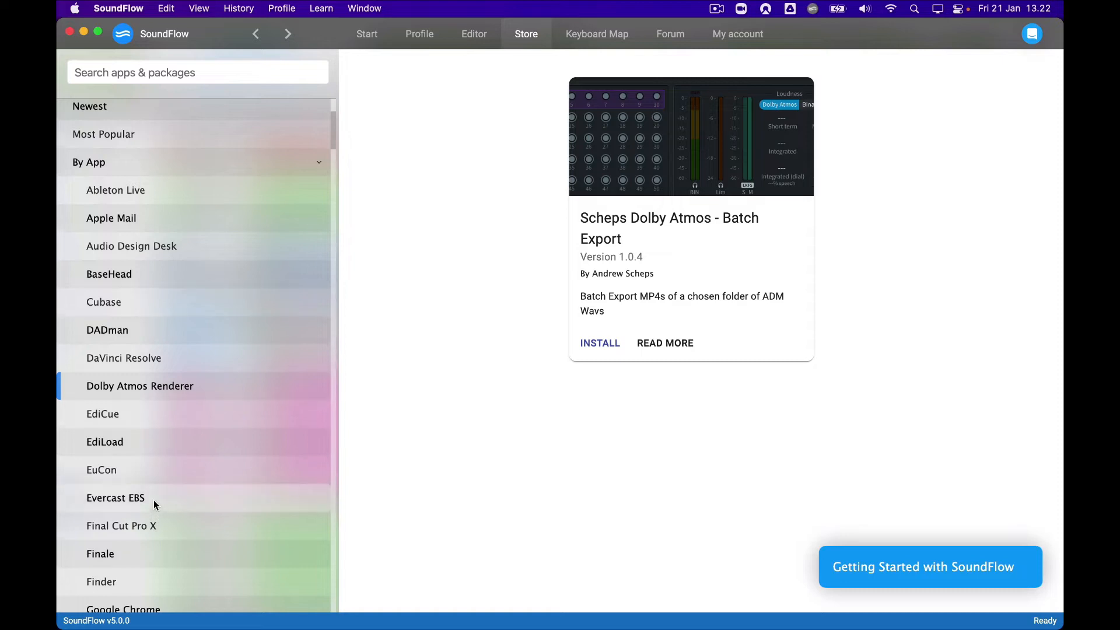
pyautogui.scroll(-15, 156, 502)
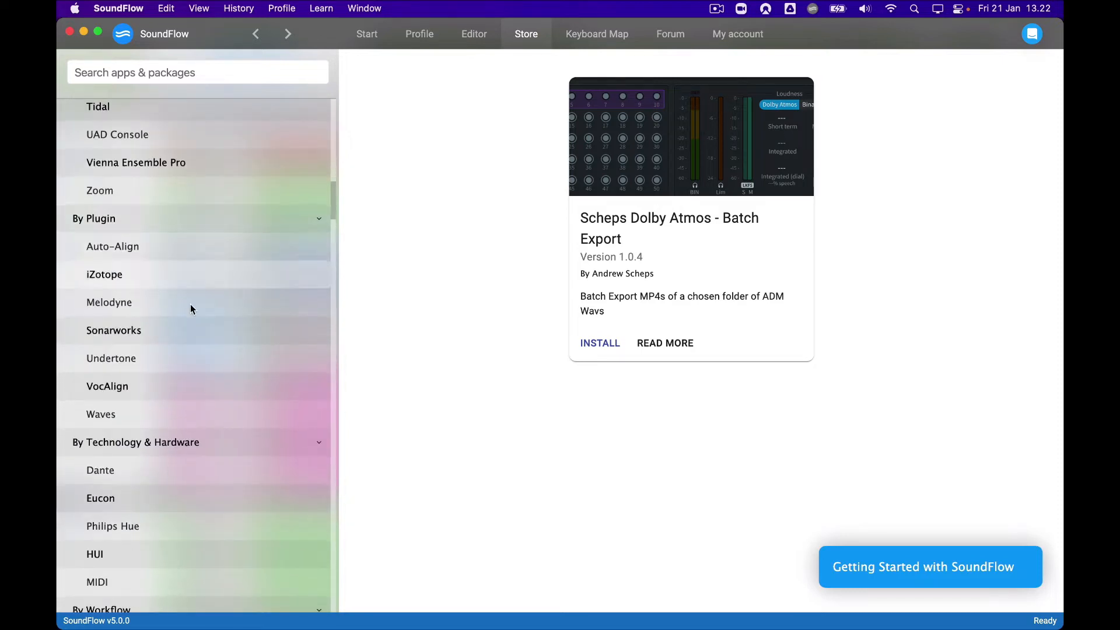
pyautogui.scroll(-2, 190, 315)
pyautogui.scroll(-5, 183, 377)
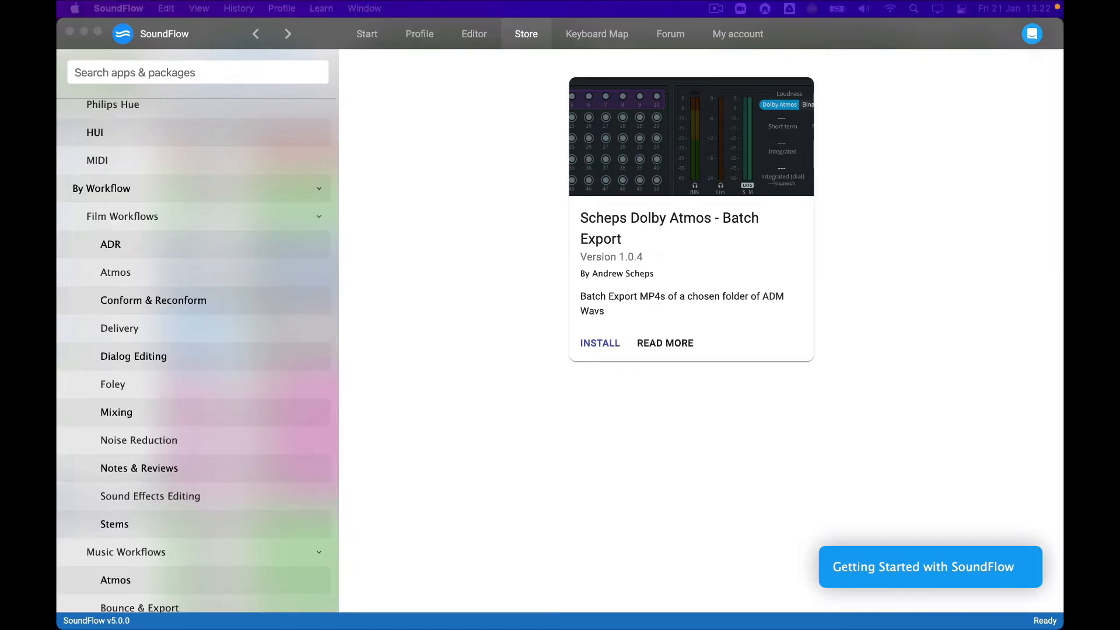
# - Return to SoundFlow's Editor with My Pro Tools Deck, and switch to the PTTest5 session in Pro Tools
pyautogui.click(474, 34)
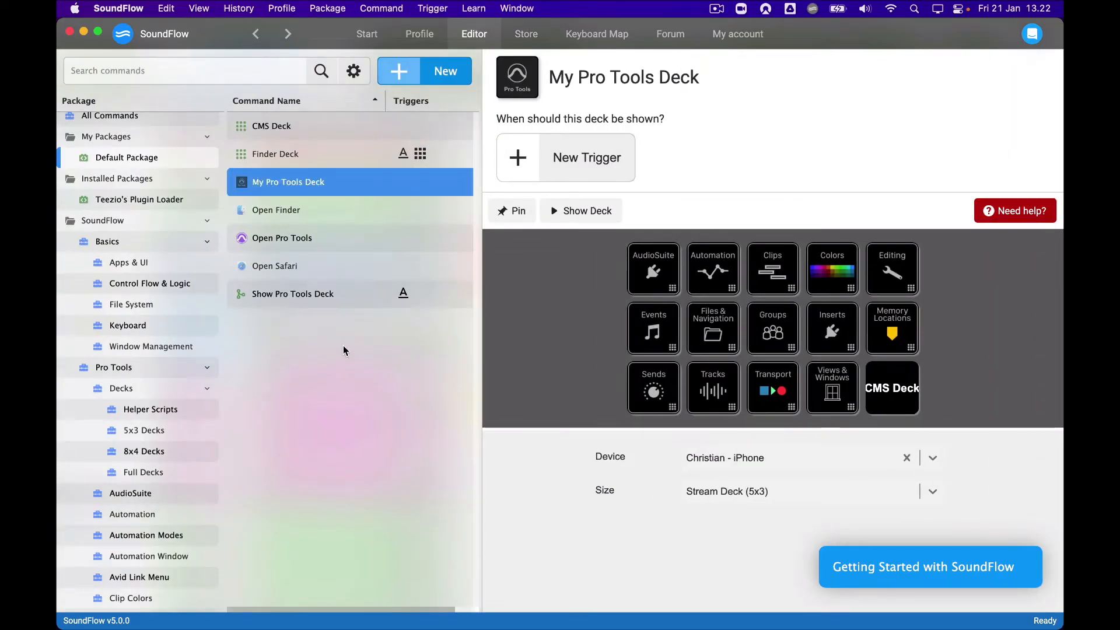
pyautogui.press('super+Tab')
pyautogui.press('super+Tab')
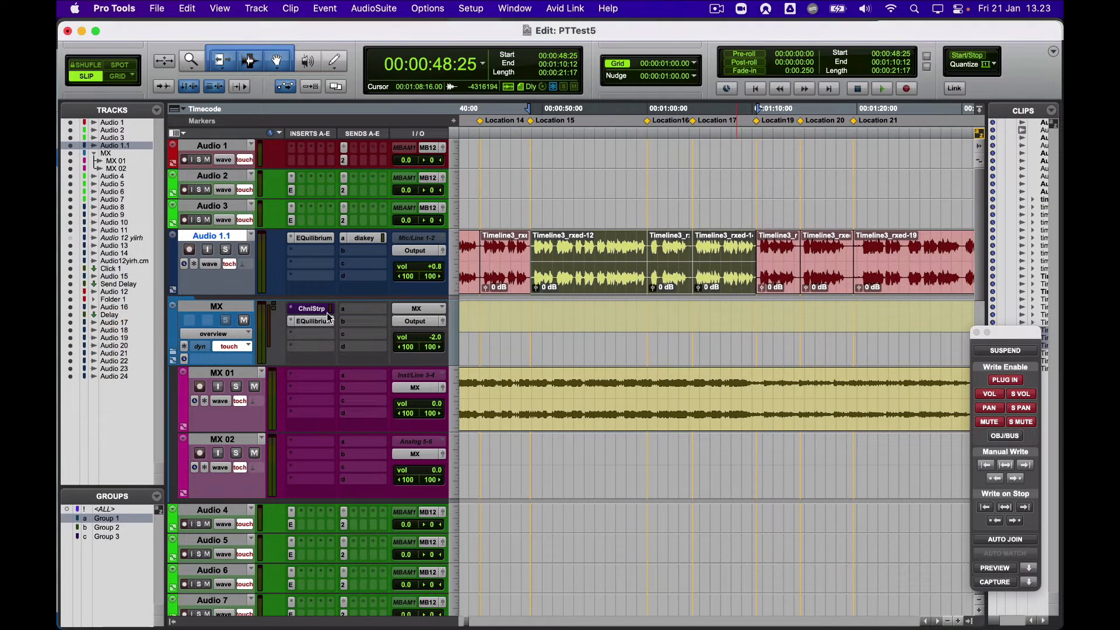
# - Bring the Camo Studio preview back over the Pro Tools timeline and place the edit cursor at 00:01:08:14 on Audio 1.1
pyautogui.moveTo(65, 551); pyautogui.dragTo(885, 421)
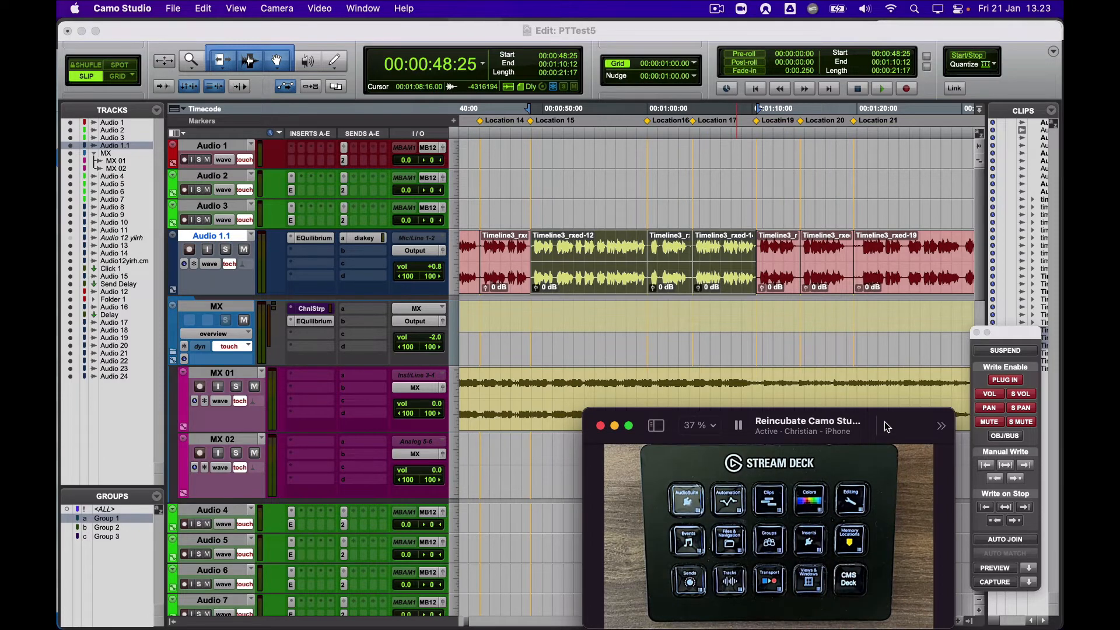
pyautogui.click(737, 256)
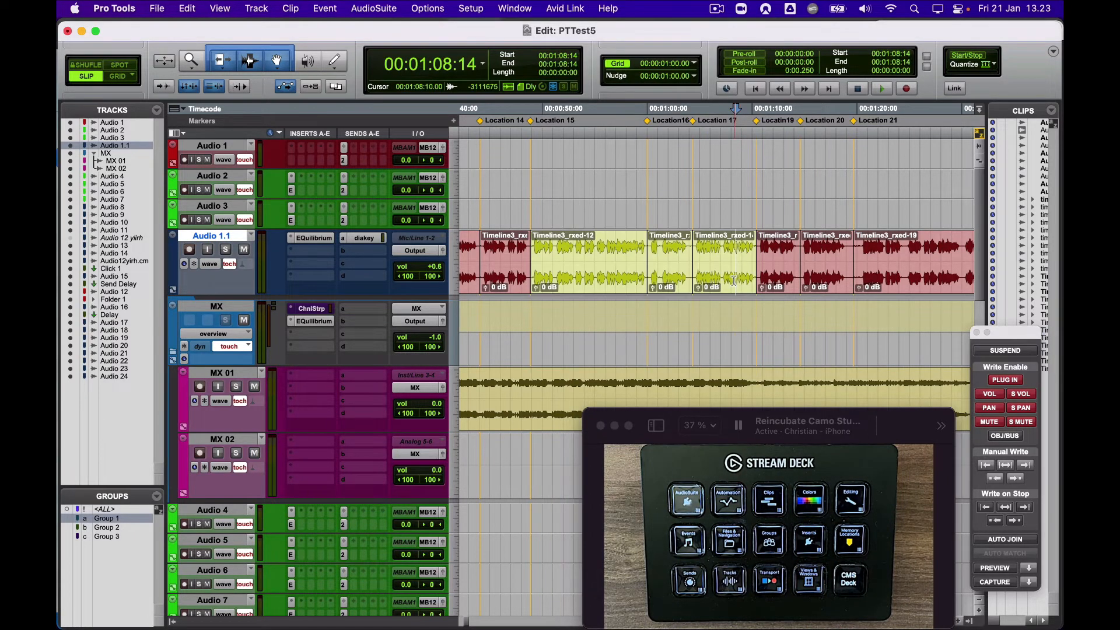
# - Switch to Finder, return to Pro Tools, and switch to Finder once more to demonstrate the app-specific decks
pyautogui.press('super+Tab')
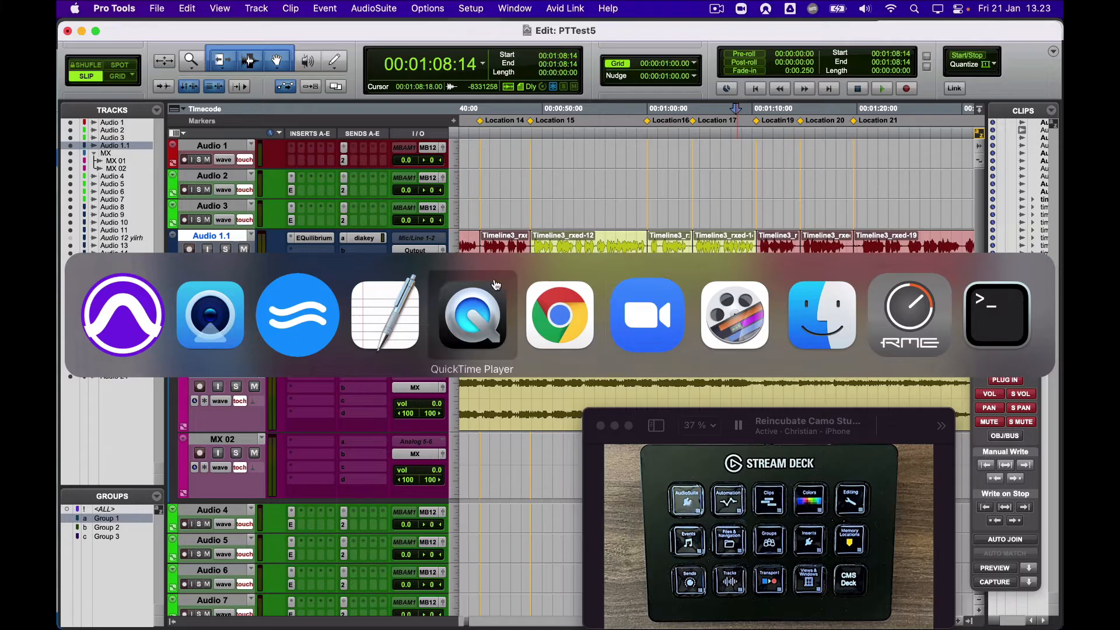
pyautogui.click(806, 304)
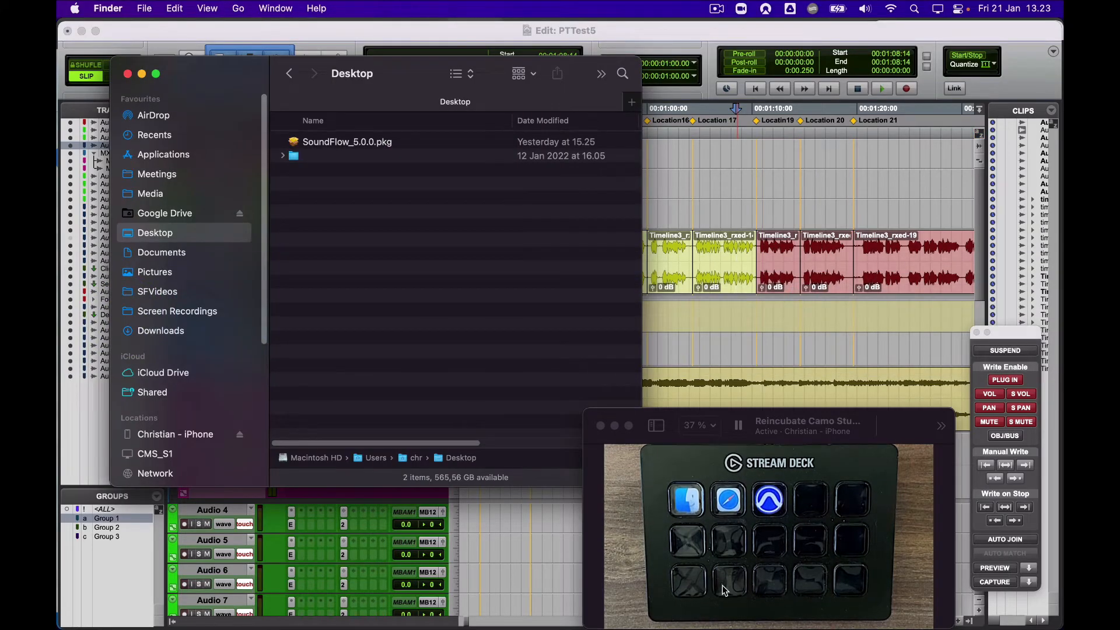
pyautogui.press('super+Tab')
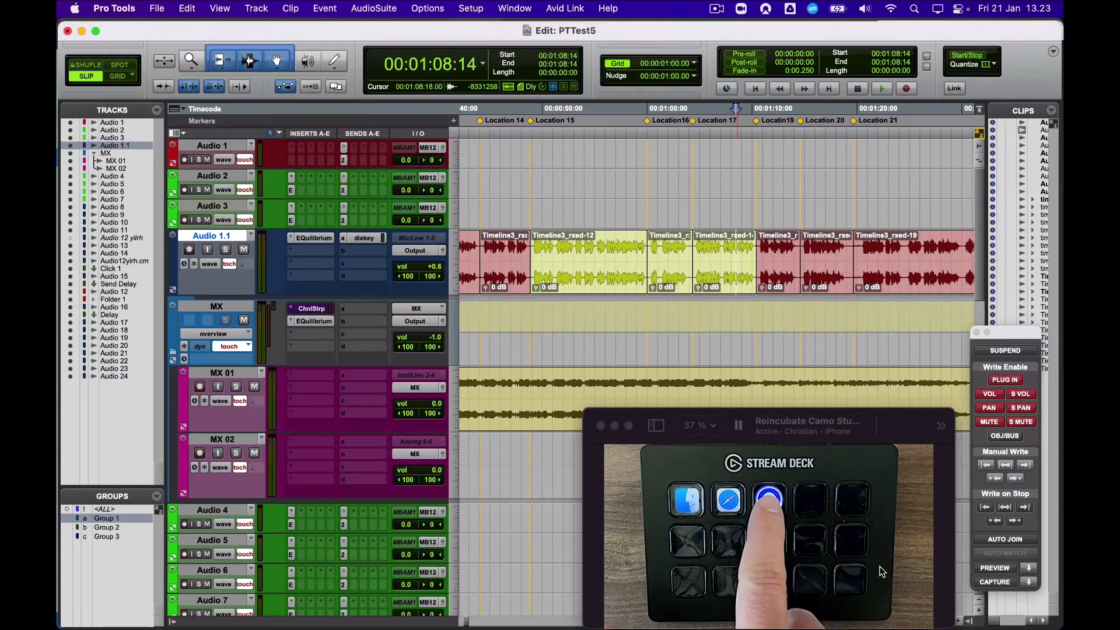
pyautogui.press('super+Tab')
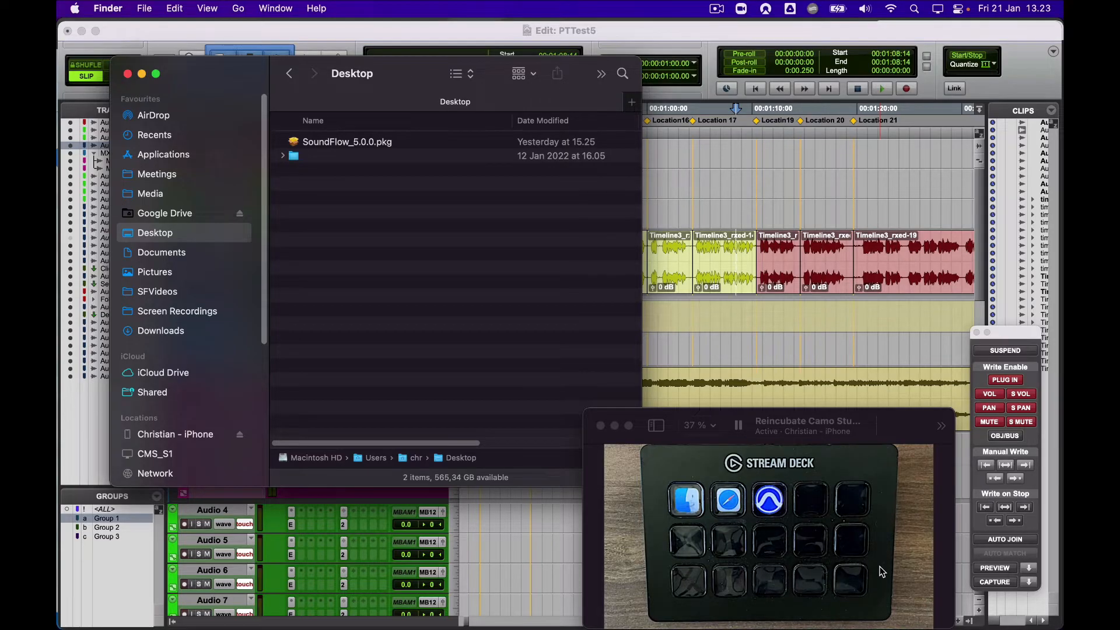
# - Switch to Pro Tools to show its deck, return to SoundFlow's editor and move the Camo Studio preview out of view
pyautogui.press('super+Tab')
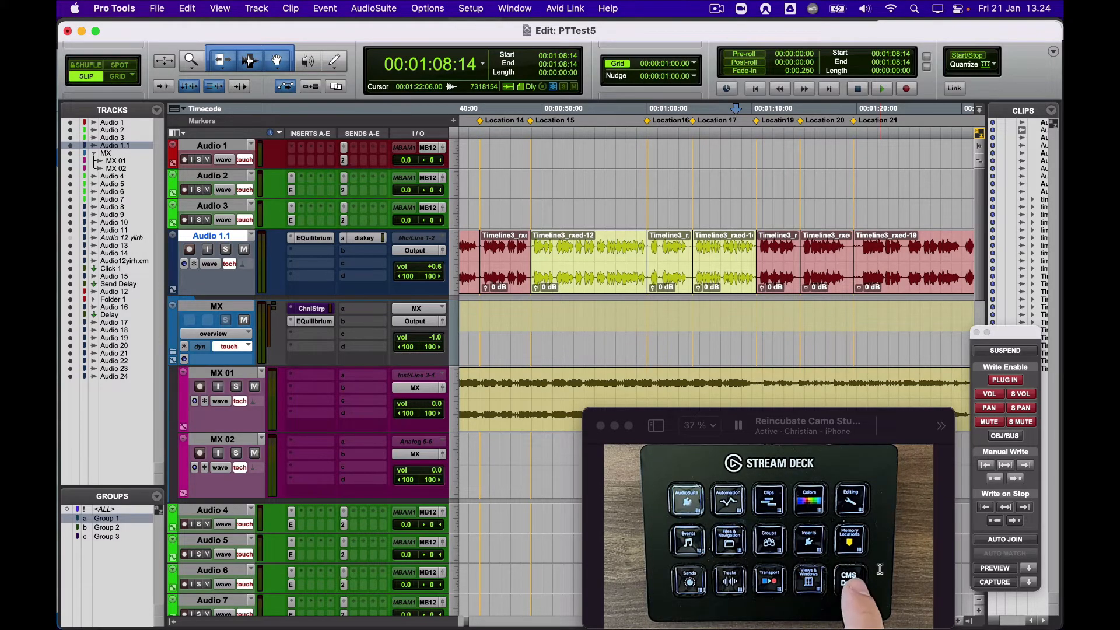
pyautogui.press('super+Tab')
pyautogui.press('super+Tab')
pyautogui.press('super+Tab')
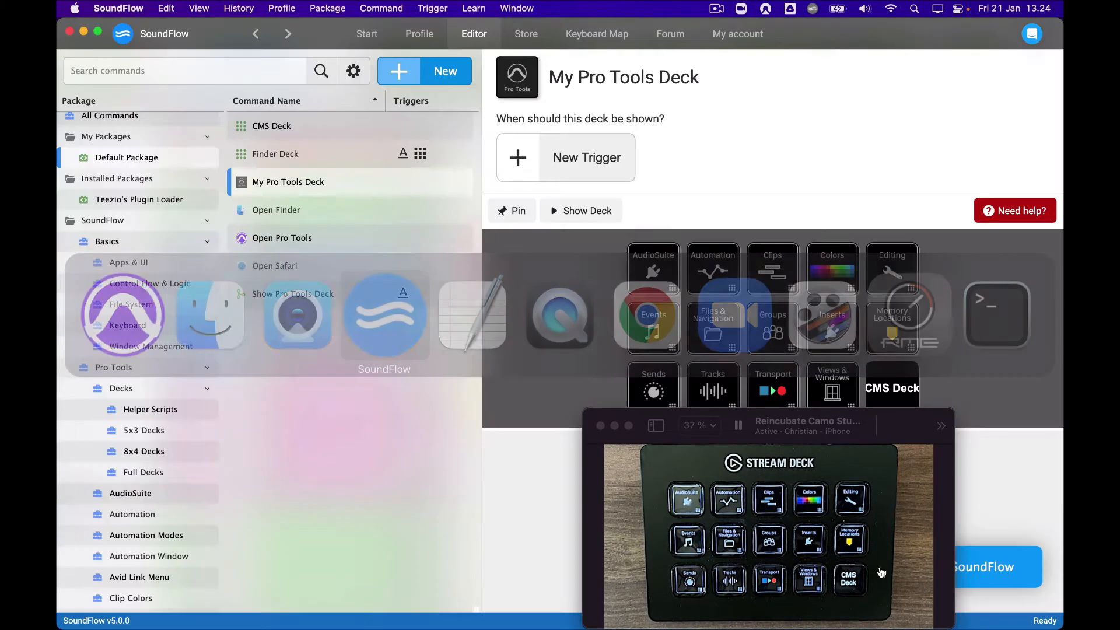
pyautogui.moveTo(821, 425); pyautogui.dragTo(56, 438)
pyautogui.click(533, 316)
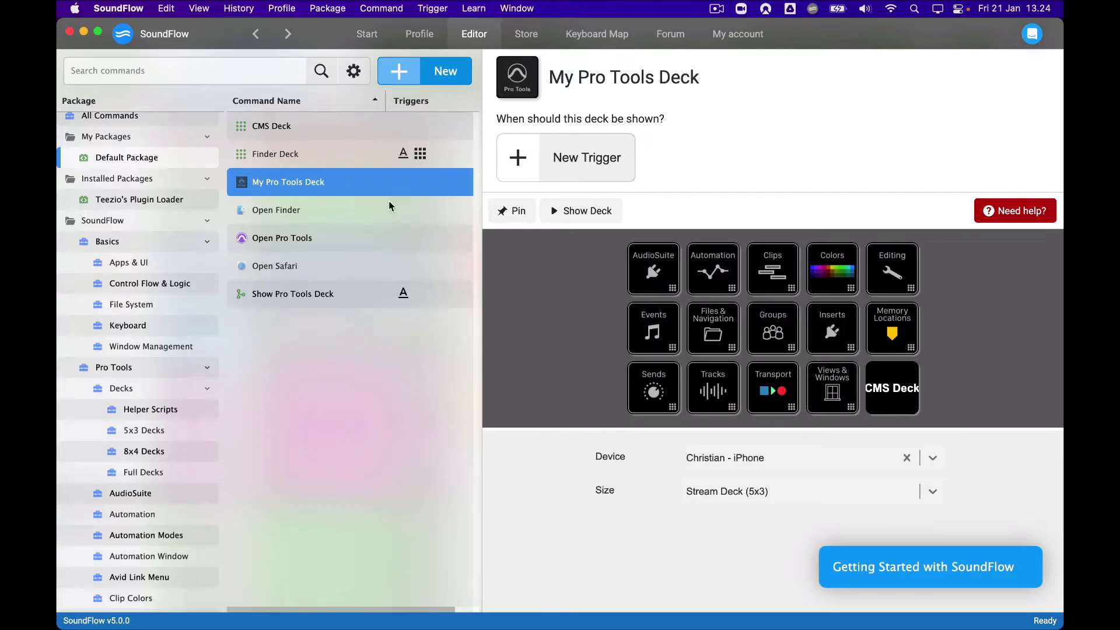
# - Remove the CMS Deck key from My Pro Tools Deck and confirm the removal
pyautogui.click(572, 276)
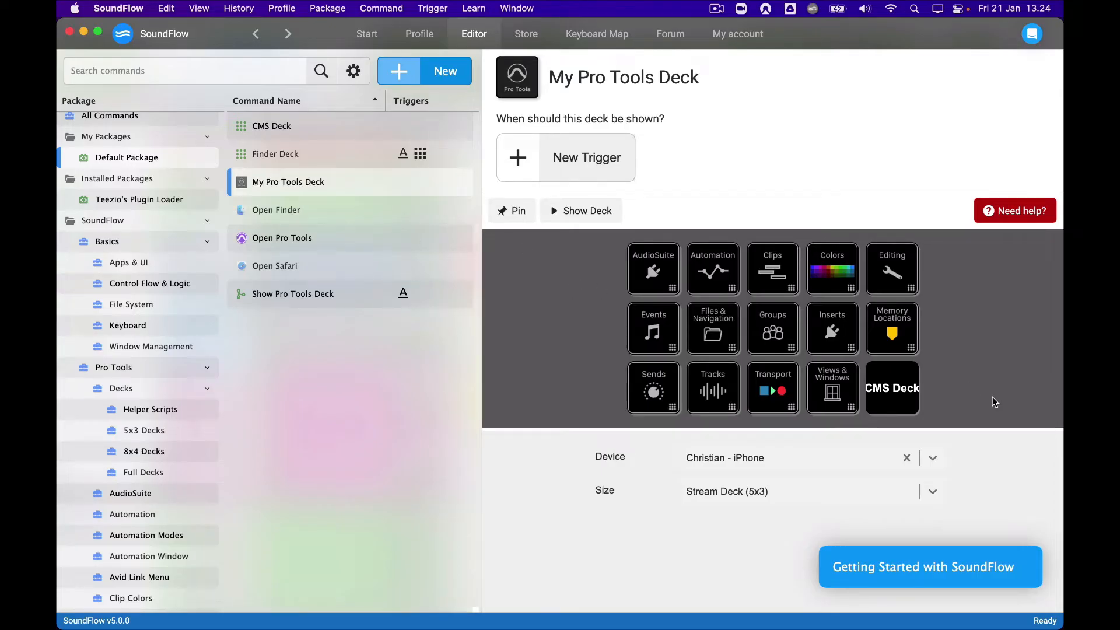
pyautogui.click(908, 385)
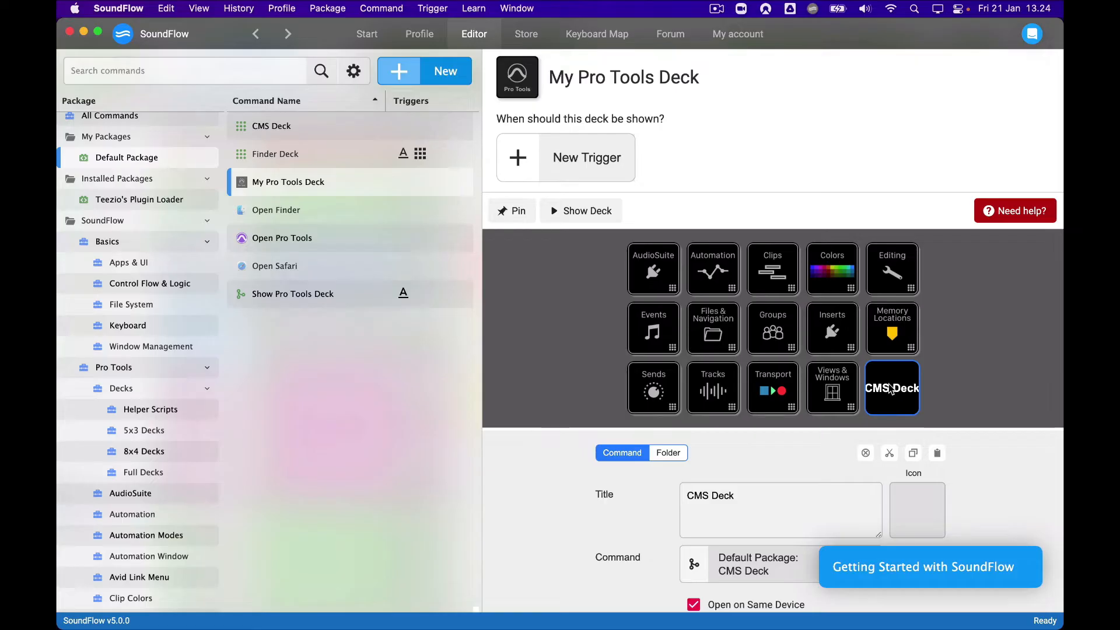
pyautogui.press('BackSpace')
pyautogui.click(596, 374)
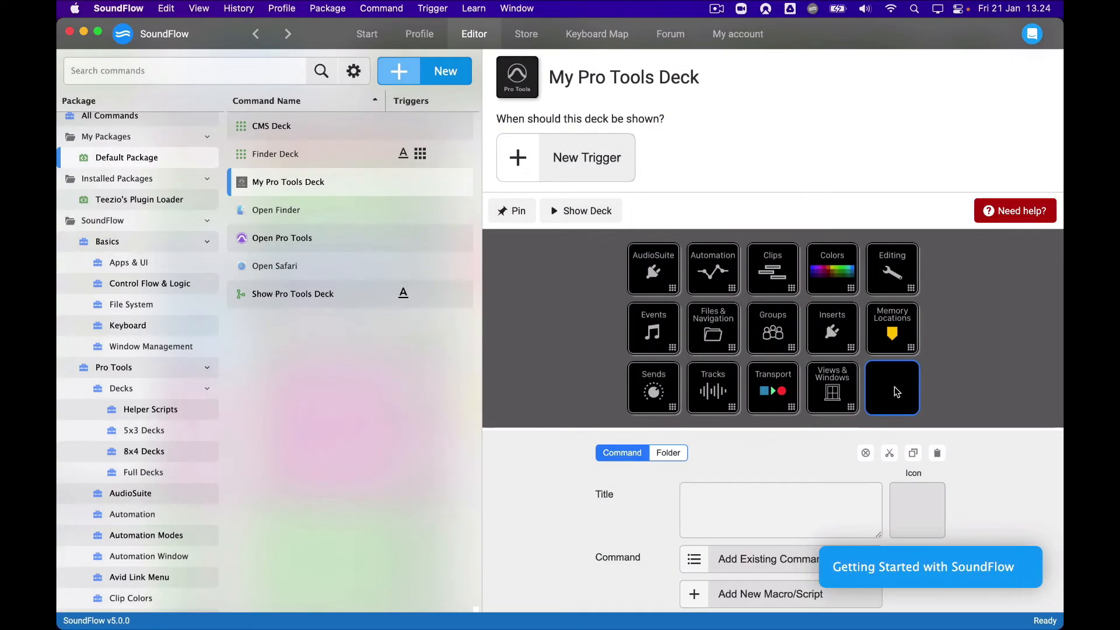
# - Delete the CMS Deck command from the Default Package and confirm the deletion
pyautogui.click(365, 183)
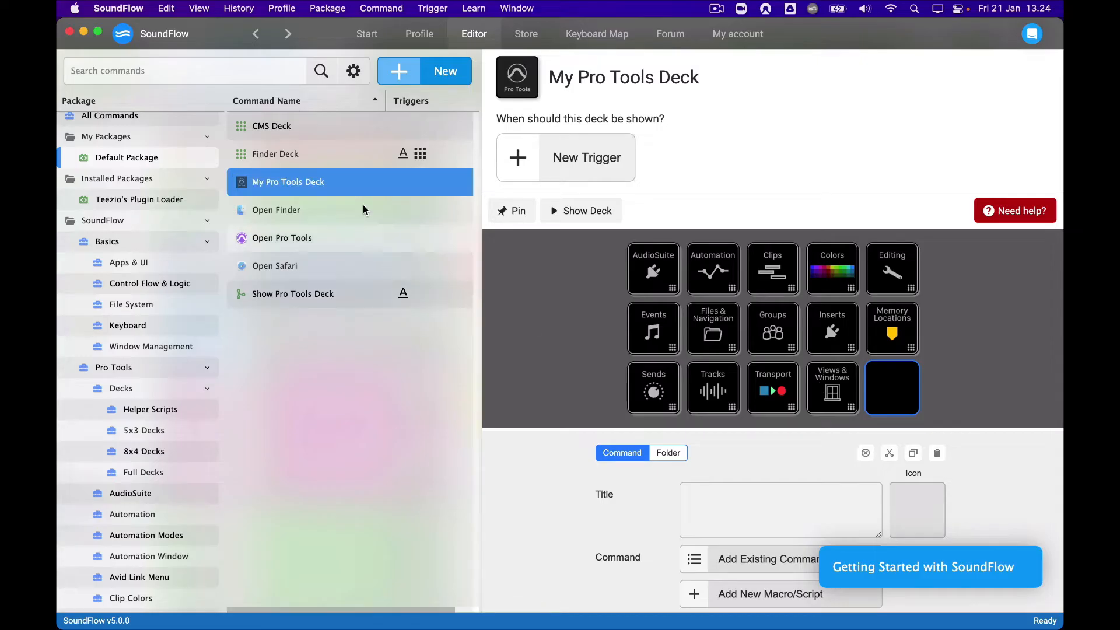
pyautogui.click(328, 130)
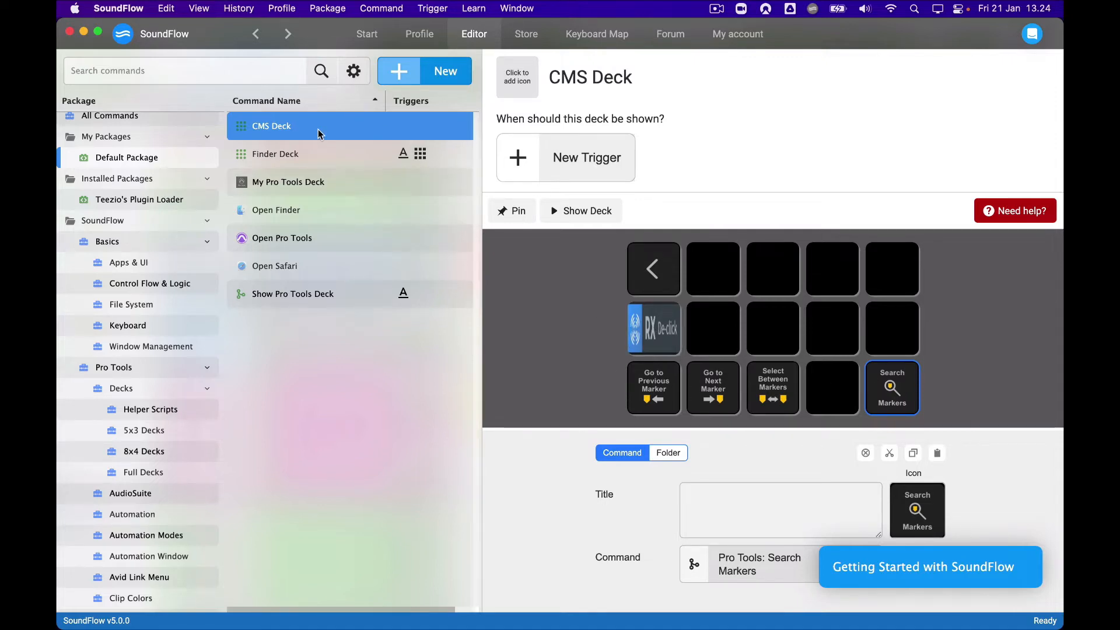
pyautogui.press('BackSpace')
pyautogui.click(615, 379)
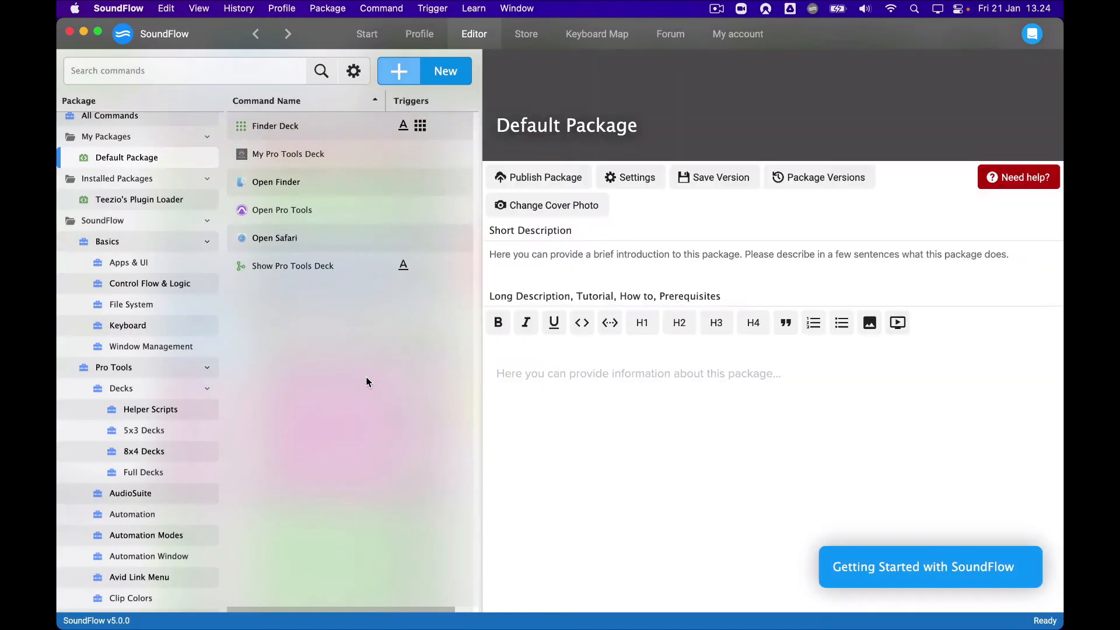
# - Create a new deck named Demo Deck in the Default Package
pyautogui.click(423, 74)
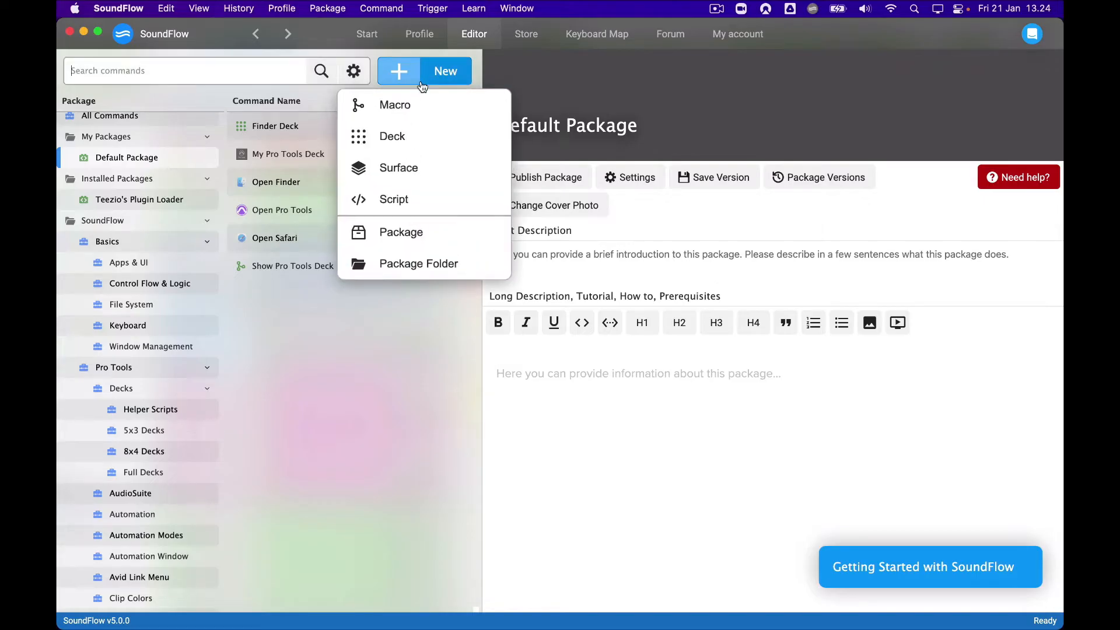
pyautogui.click(395, 144)
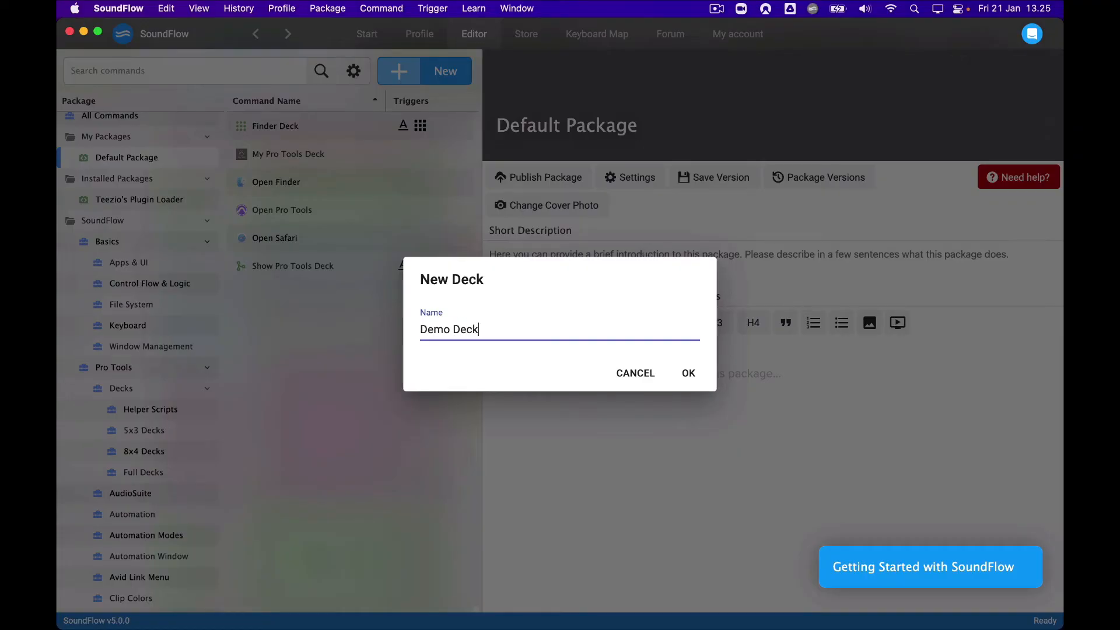
pyautogui.press('Return')
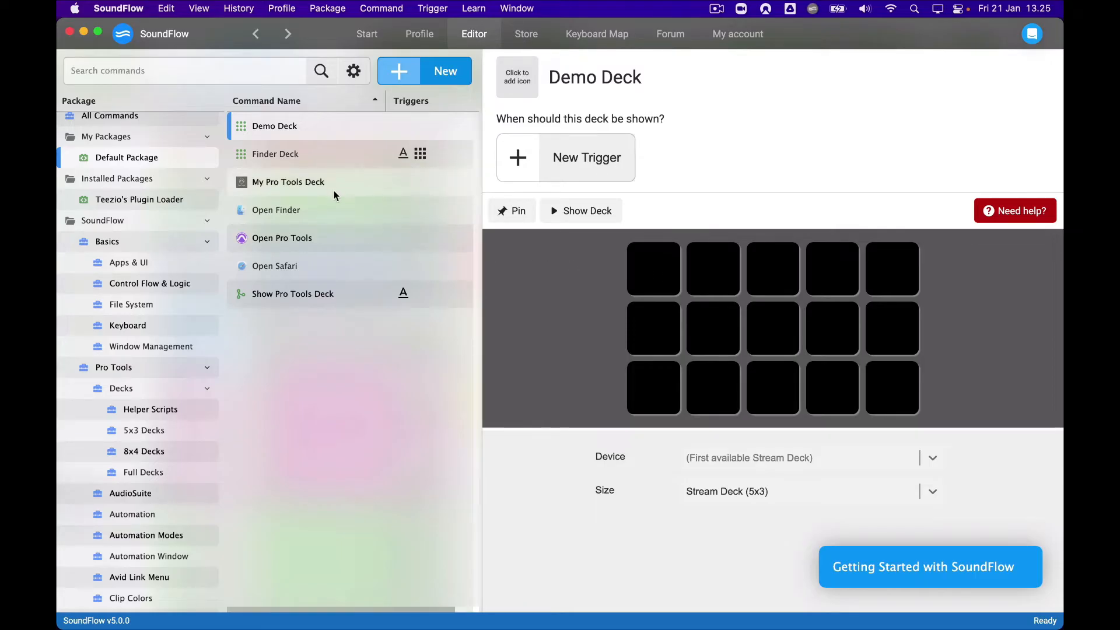
# - View the Show Pro Tools Deck macro, then assign Demo Deck to the empty last key of My Pro Tools Deck and select that key
pyautogui.click(334, 298)
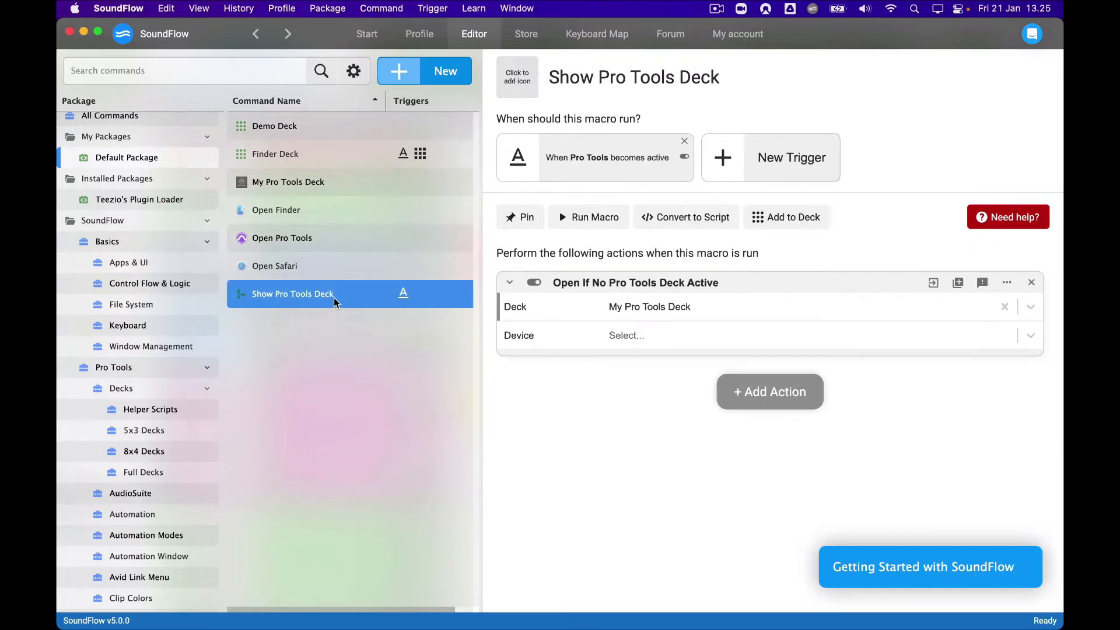
pyautogui.click(318, 182)
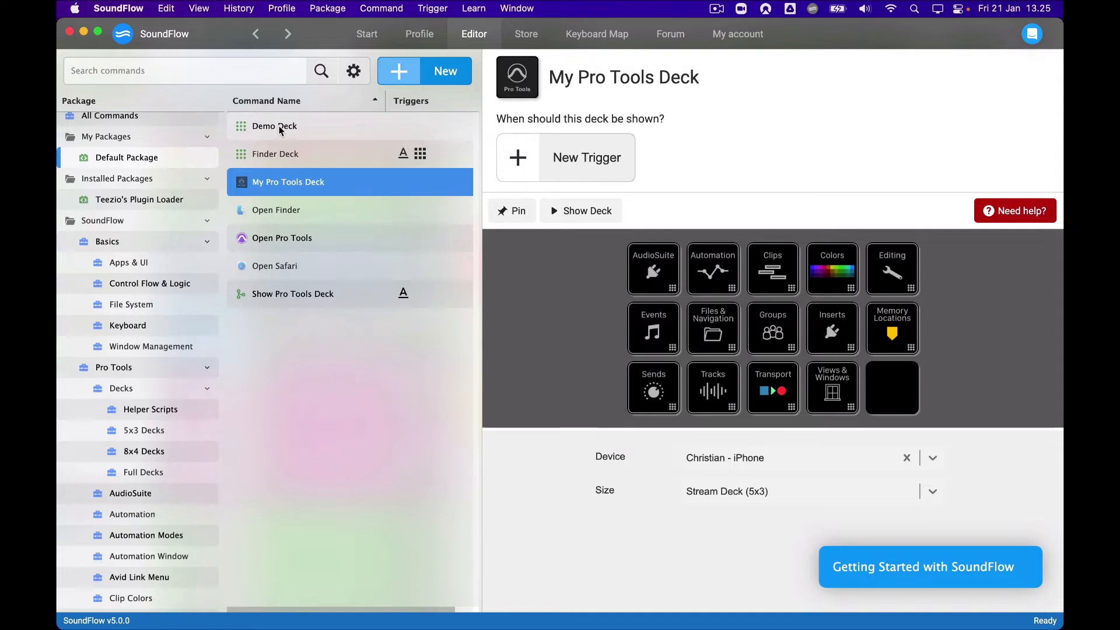
pyautogui.moveTo(277, 129); pyautogui.dragTo(883, 397)
pyautogui.click(885, 397)
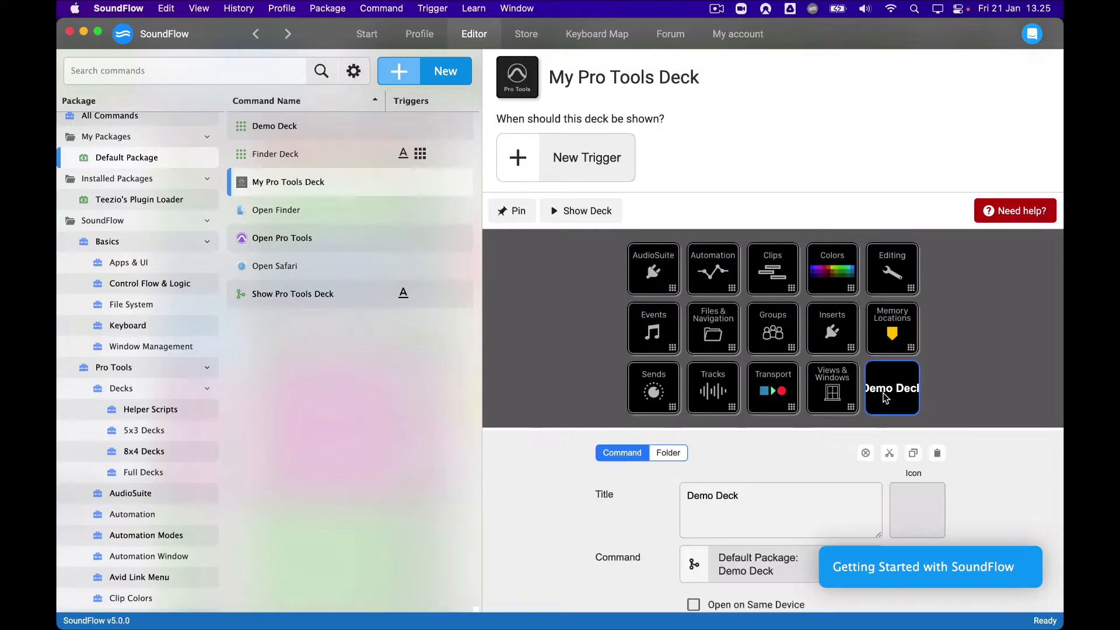
# - Check the new key in the Camo Studio preview, then split its title into two lines, Demo and Deck
pyautogui.press('super+Tab')
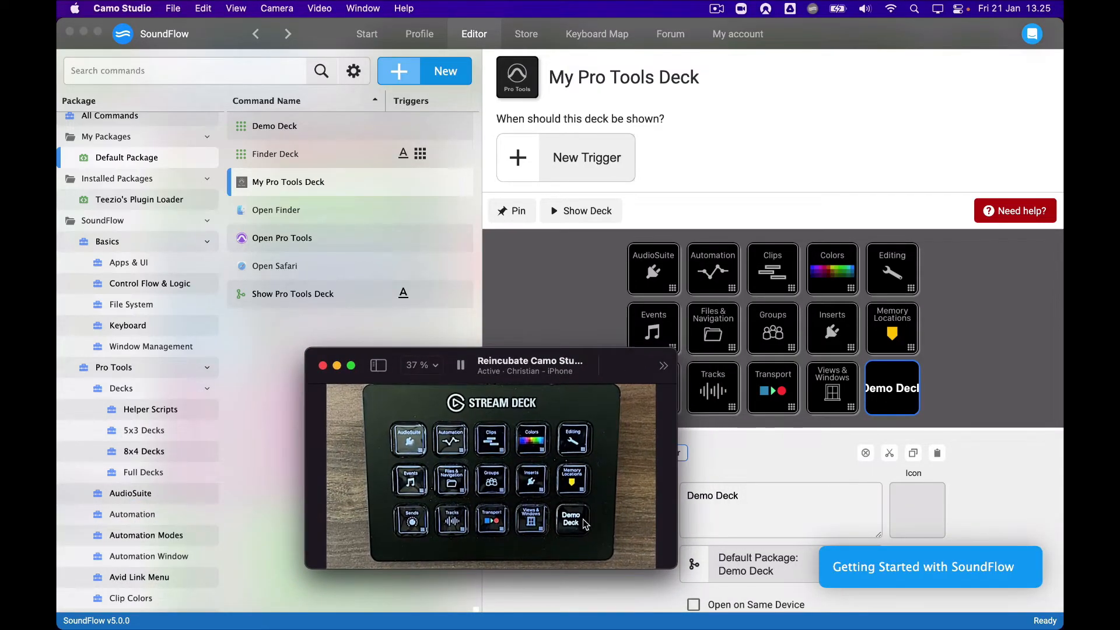
pyautogui.moveTo(619, 364); pyautogui.dragTo(57, 385)
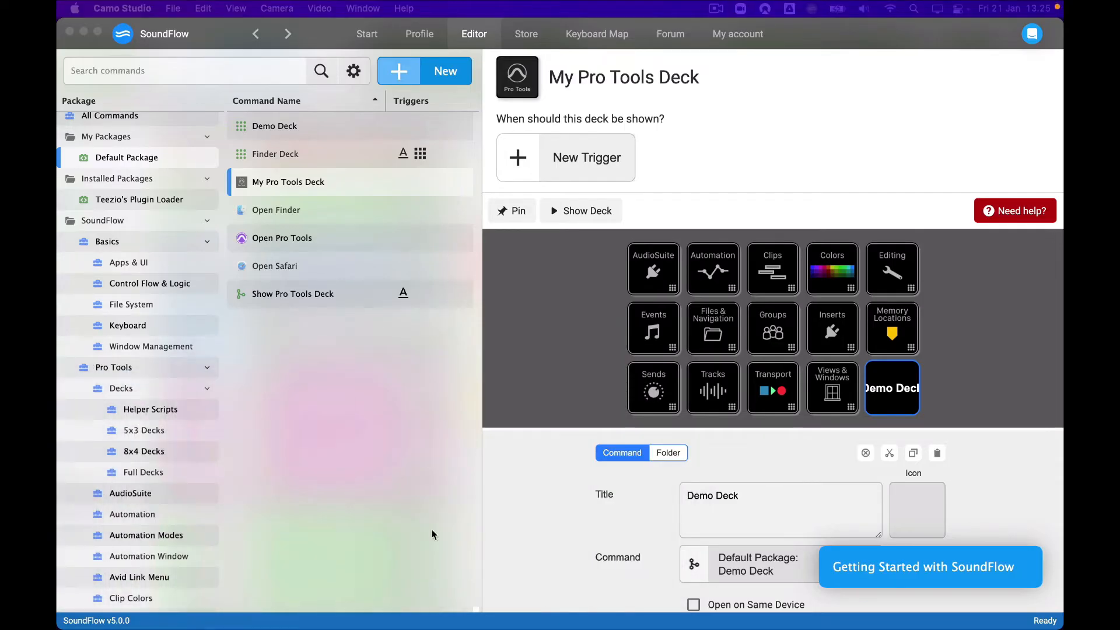
pyautogui.click(762, 503)
pyautogui.click(719, 493)
pyautogui.press('Return')
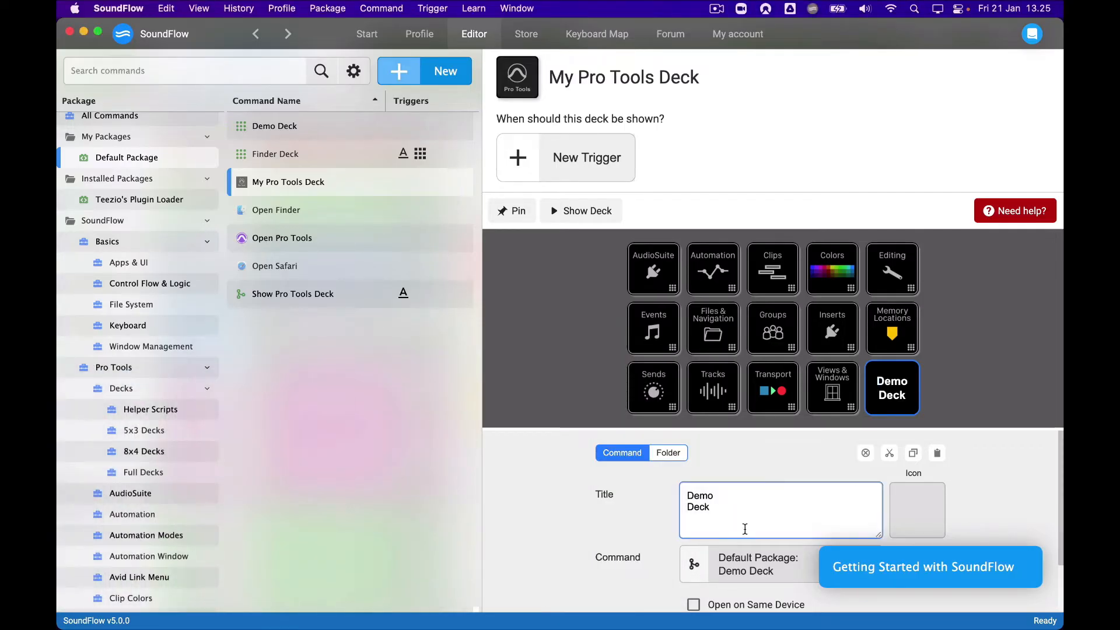
# - Enable Open on Same Device for the Demo Deck key
pyautogui.click(508, 546)
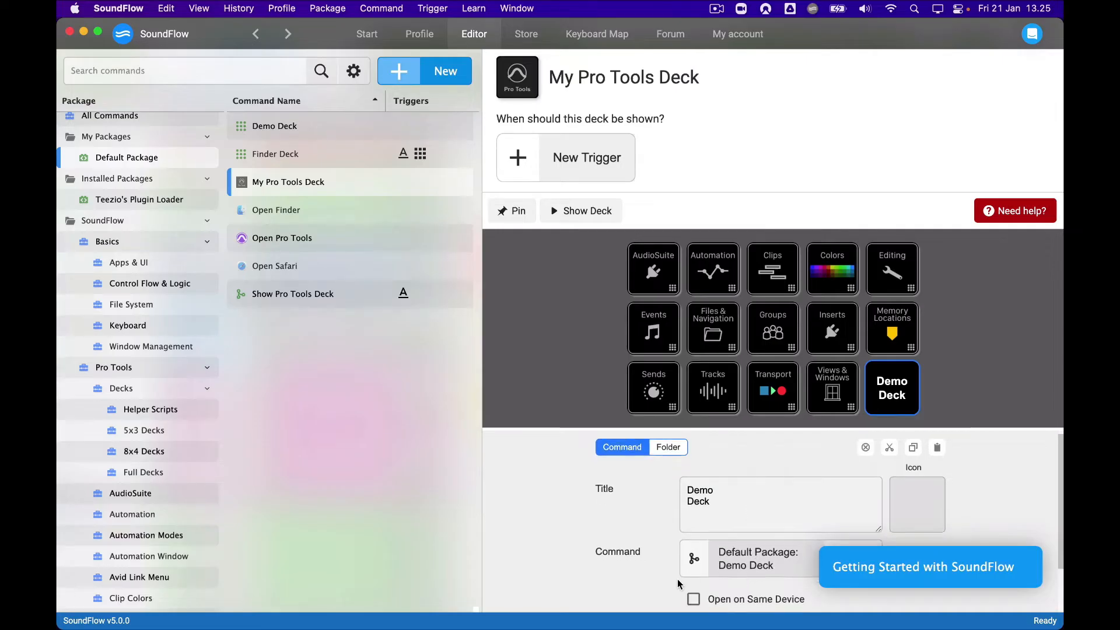
pyautogui.scroll(-1, 659, 581)
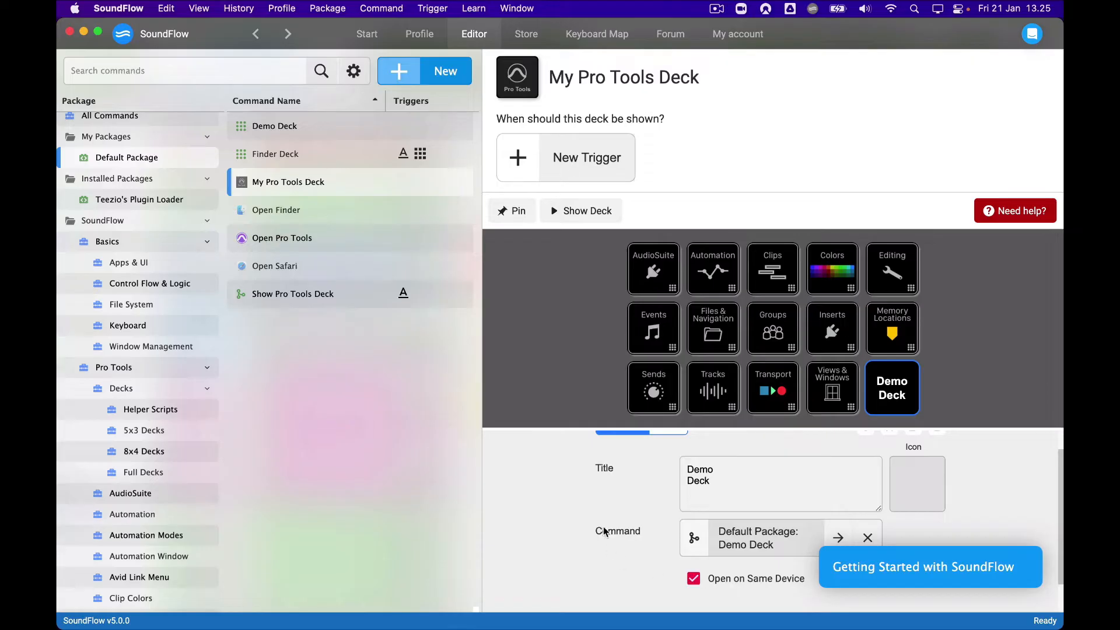
pyautogui.scroll(1, 607, 532)
pyautogui.click(541, 328)
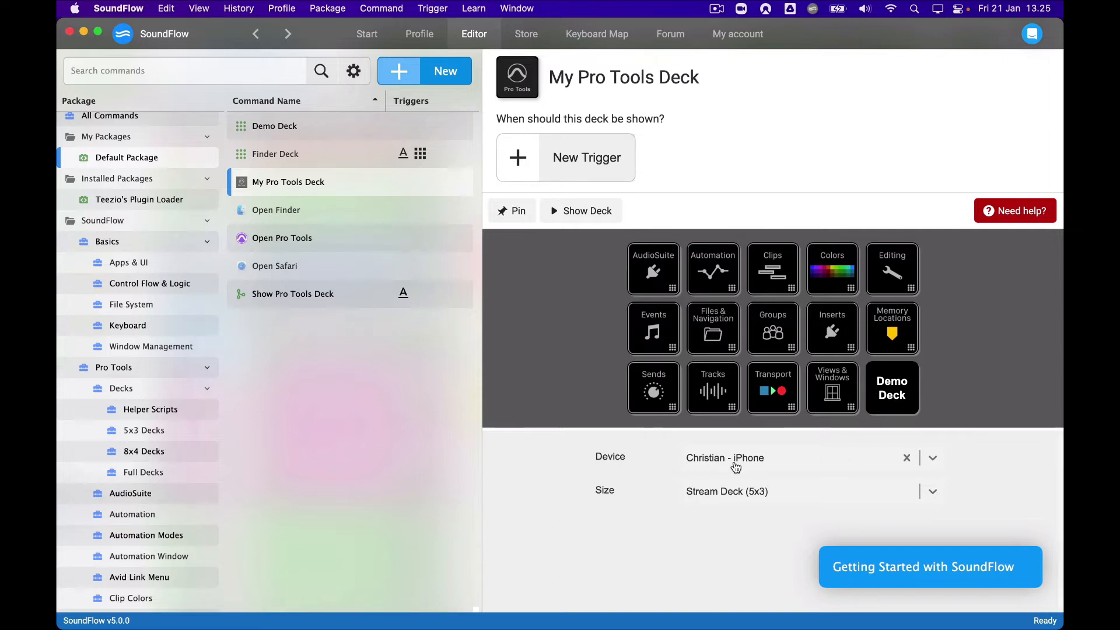
pyautogui.click(908, 459)
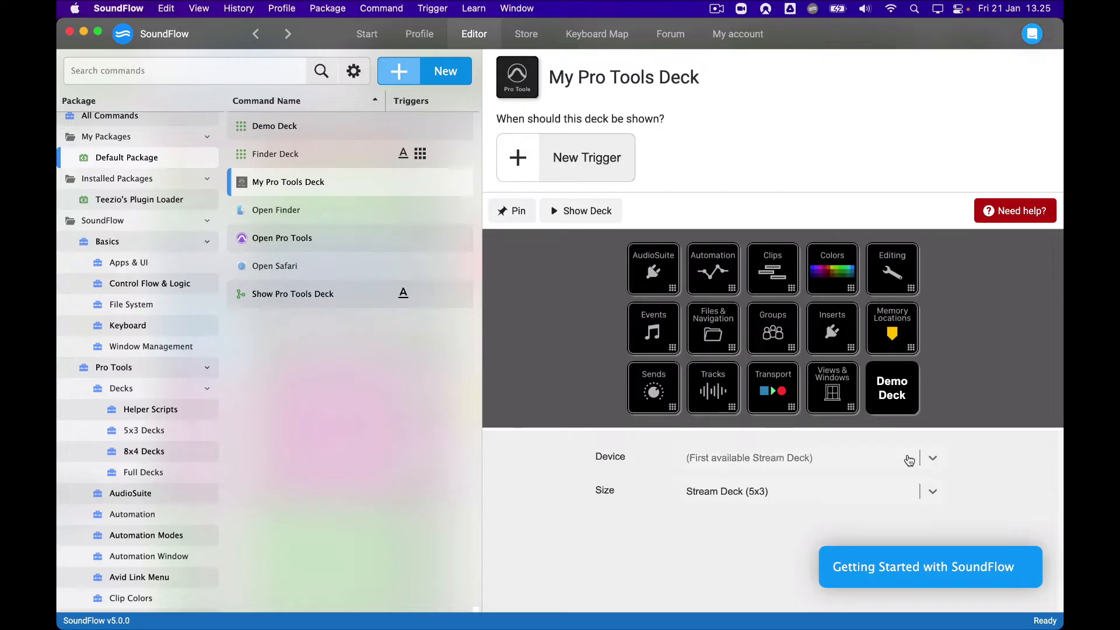
pyautogui.click(783, 461)
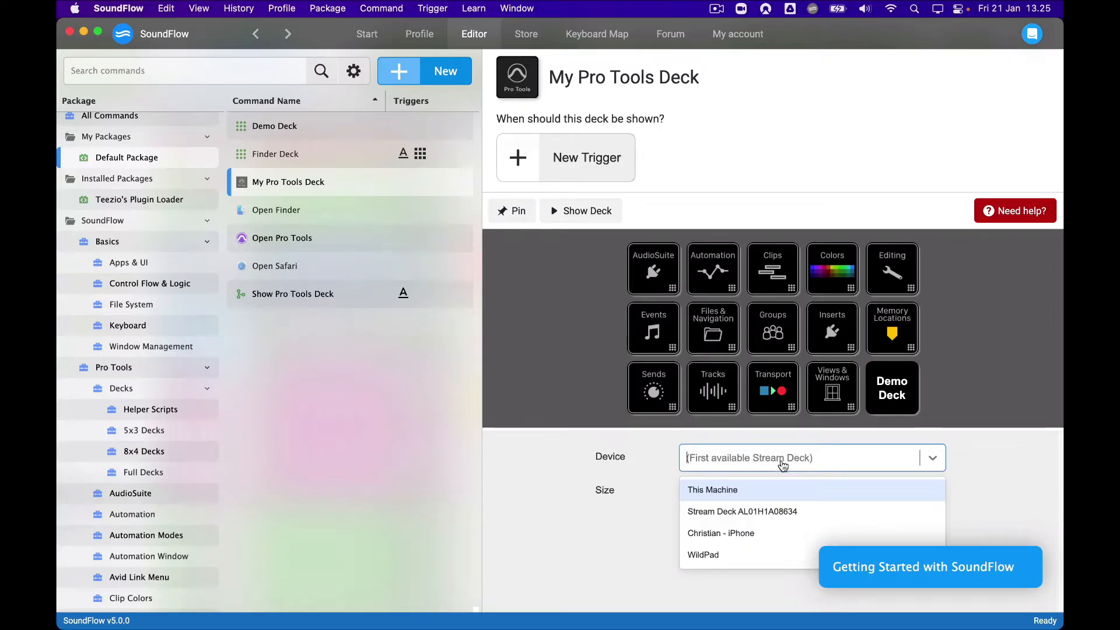
pyautogui.click(780, 512)
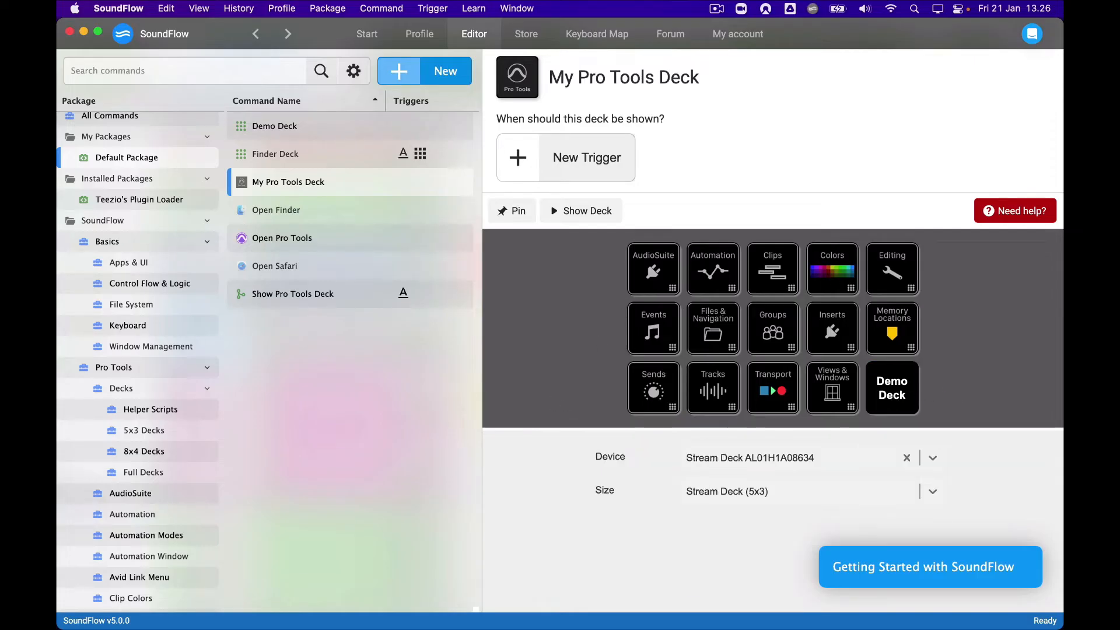
# - Show the Camo Studio preview, switch to Pro Tools to check the deck on the hardware, and return to SoundFlow with the preview hidden
pyautogui.moveTo(57, 409); pyautogui.dragTo(544, 378)
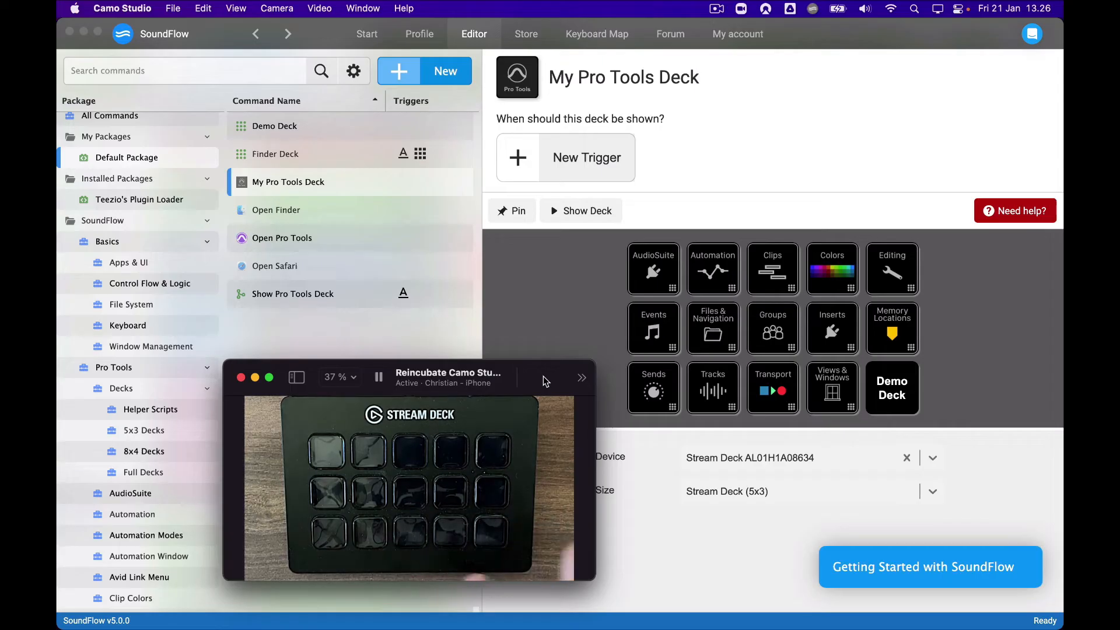
pyautogui.click(541, 343)
pyautogui.press('super+Tab')
pyautogui.press('super+Tab')
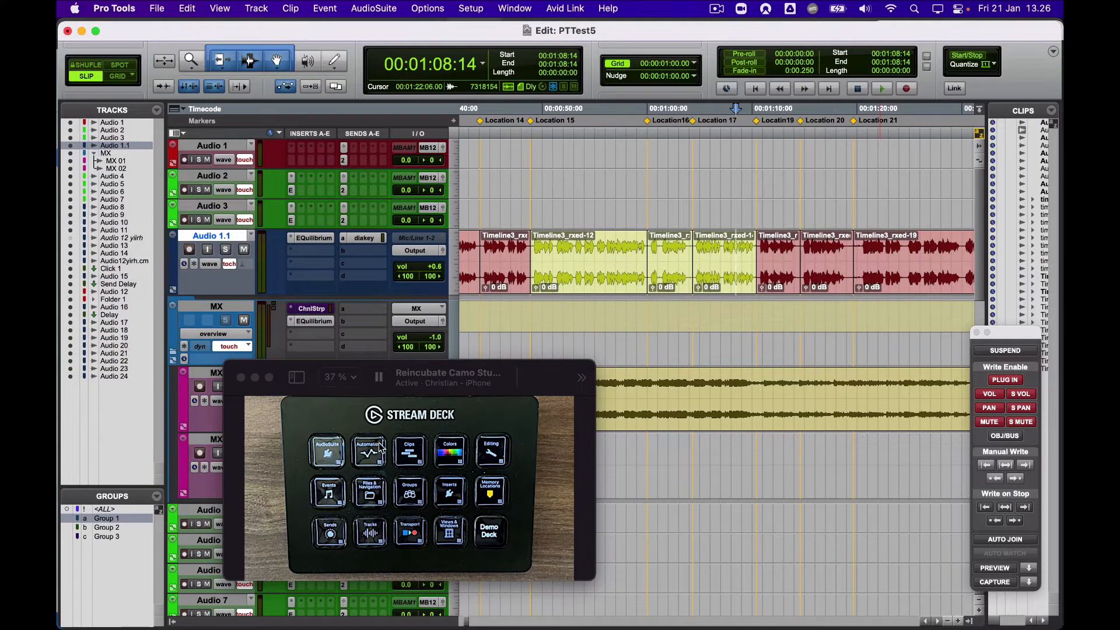
pyautogui.press('super+Tab')
pyautogui.moveTo(499, 380); pyautogui.dragTo(57, 403)
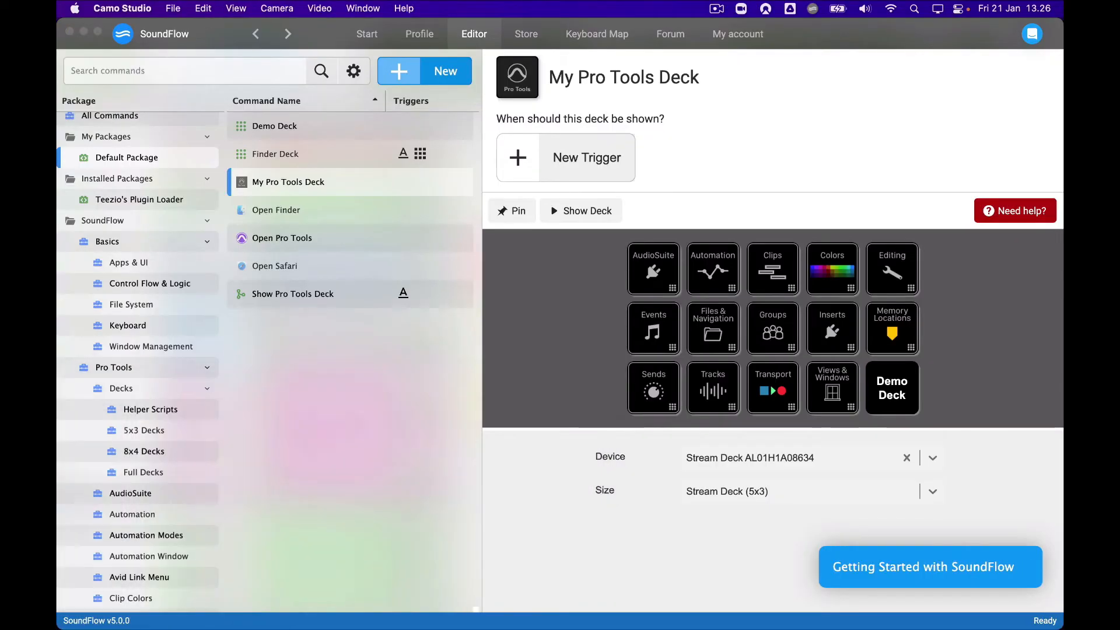
# - Open Demo Deck from the Default Package and pin it in the editor
pyautogui.click(312, 134)
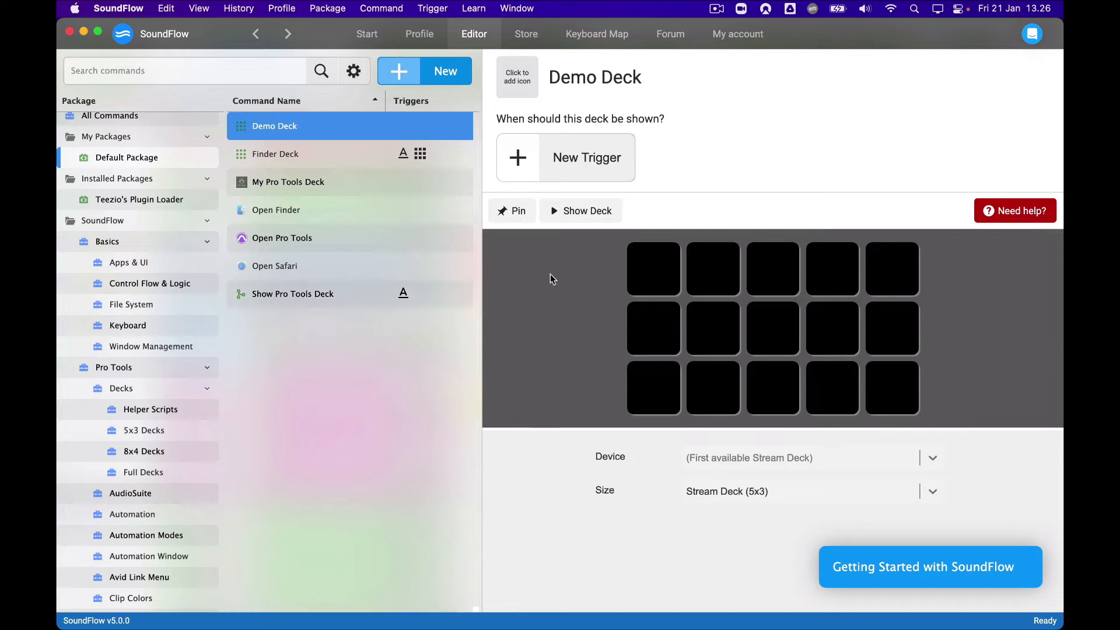
pyautogui.click(524, 235)
pyautogui.click(517, 216)
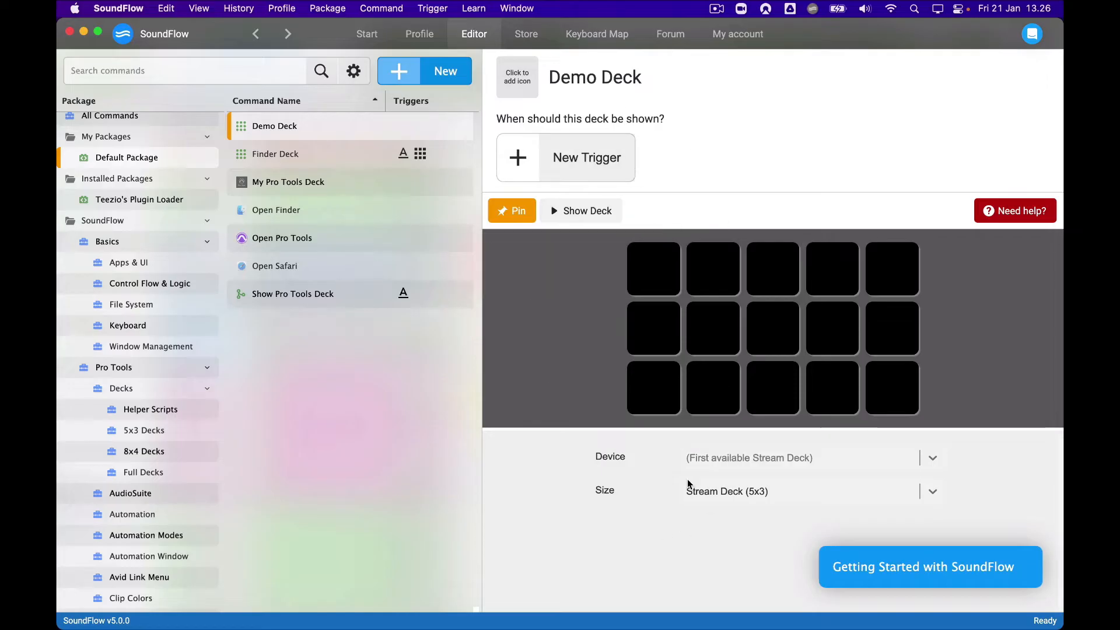
# - Add Navigate to Previous Deck from the Pro Tools Decks package to Demo Deck's first key, and bring back the Camo Studio preview
pyautogui.click(146, 431)
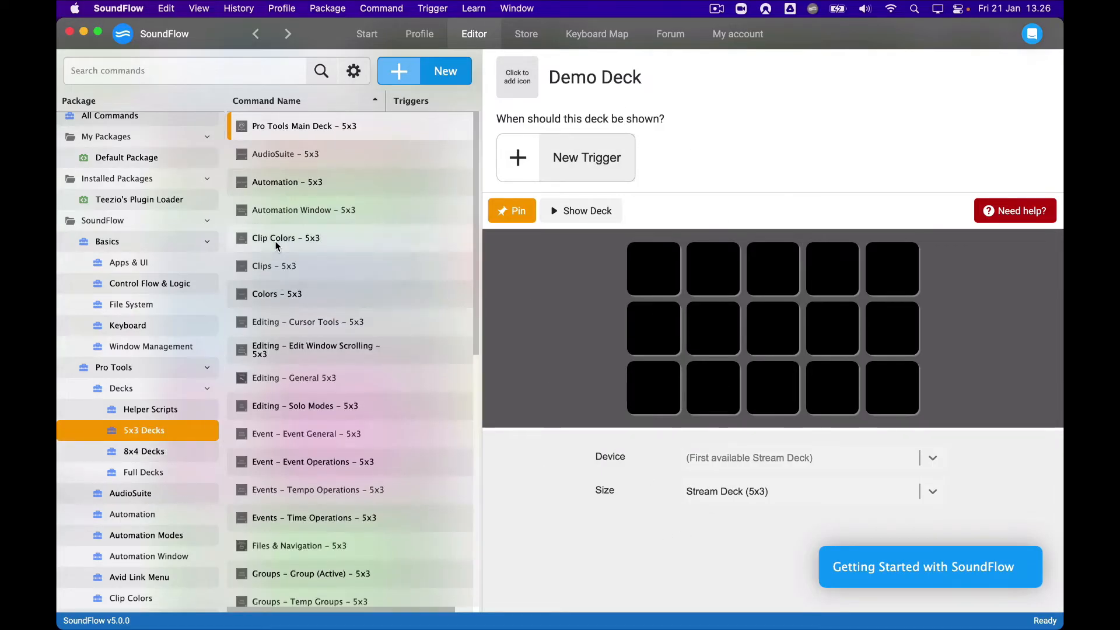
pyautogui.click(156, 453)
pyautogui.scroll(-4, 152, 469)
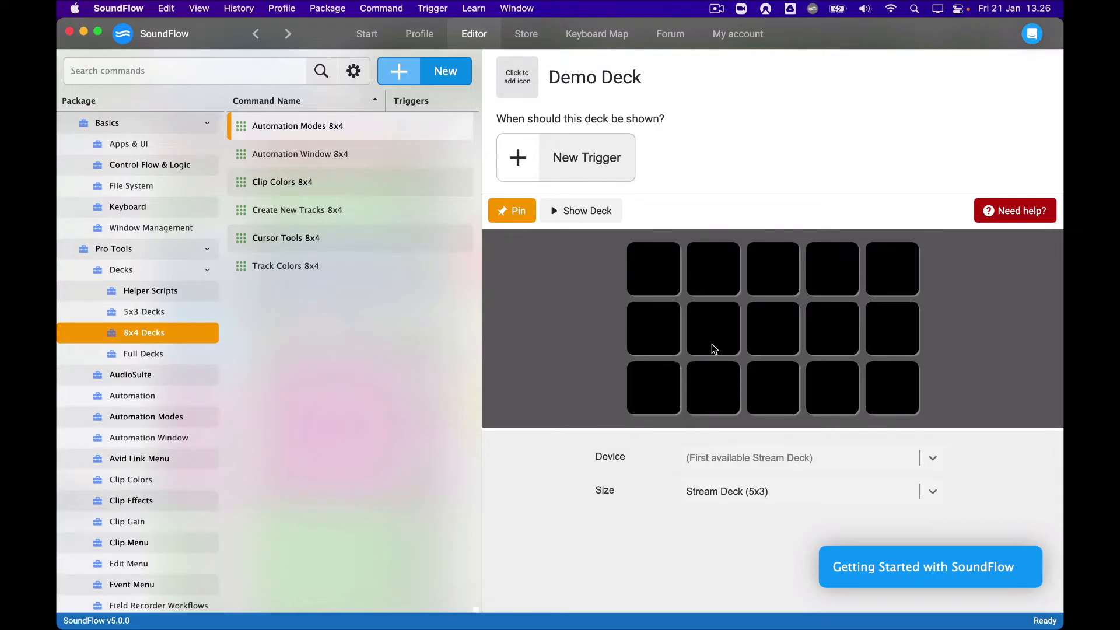
pyautogui.click(107, 271)
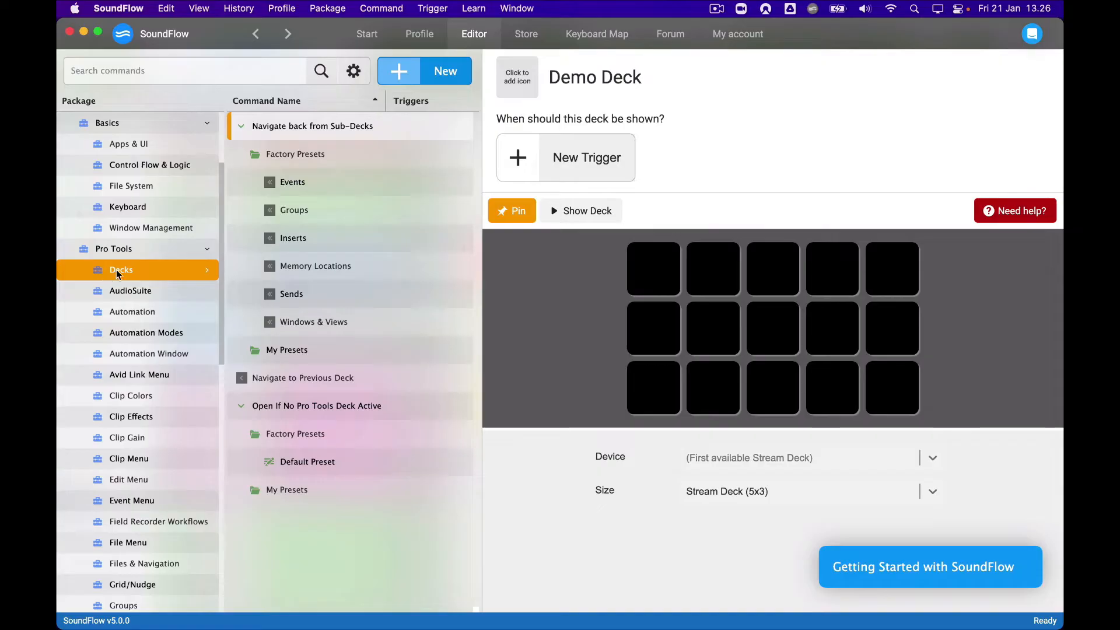
pyautogui.click(116, 273)
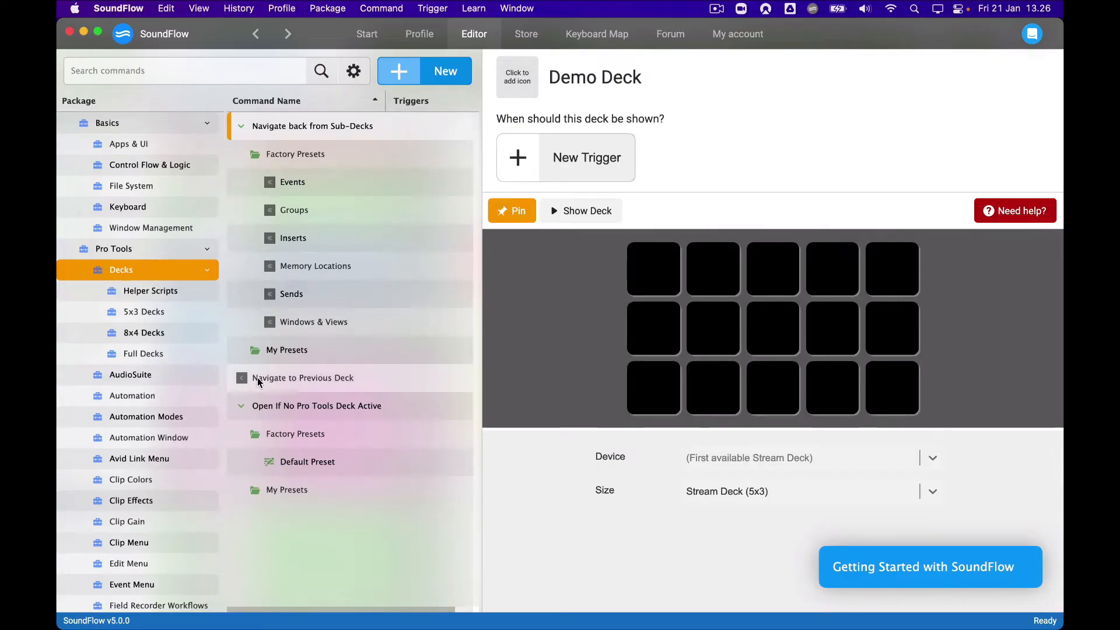
pyautogui.moveTo(258, 382); pyautogui.dragTo(648, 277)
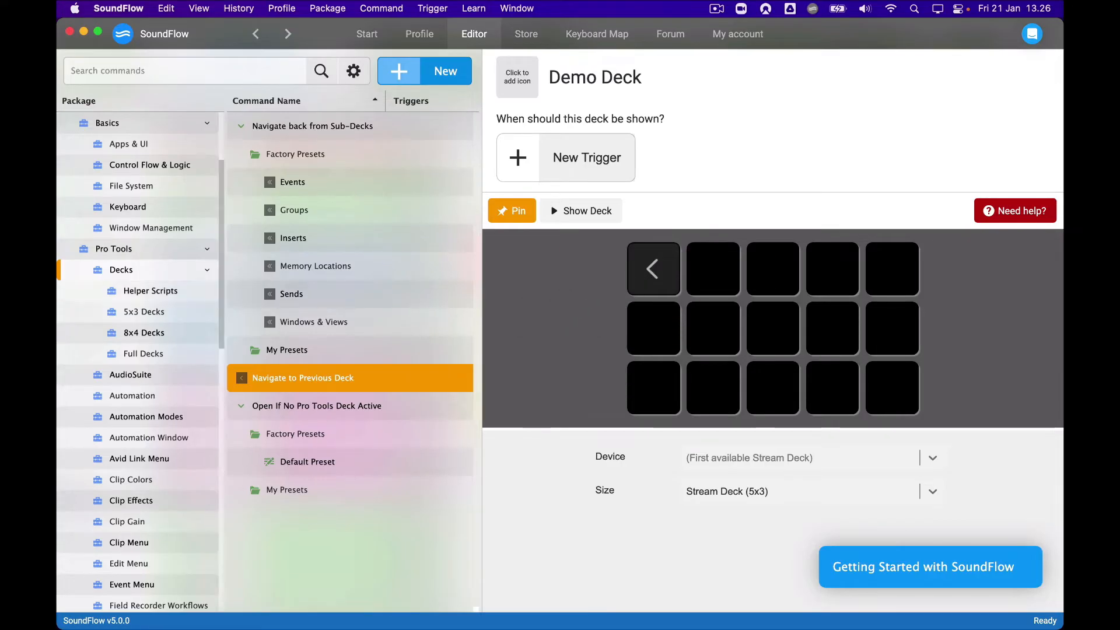
pyautogui.moveTo(528, 629); pyautogui.dragTo(537, 358)
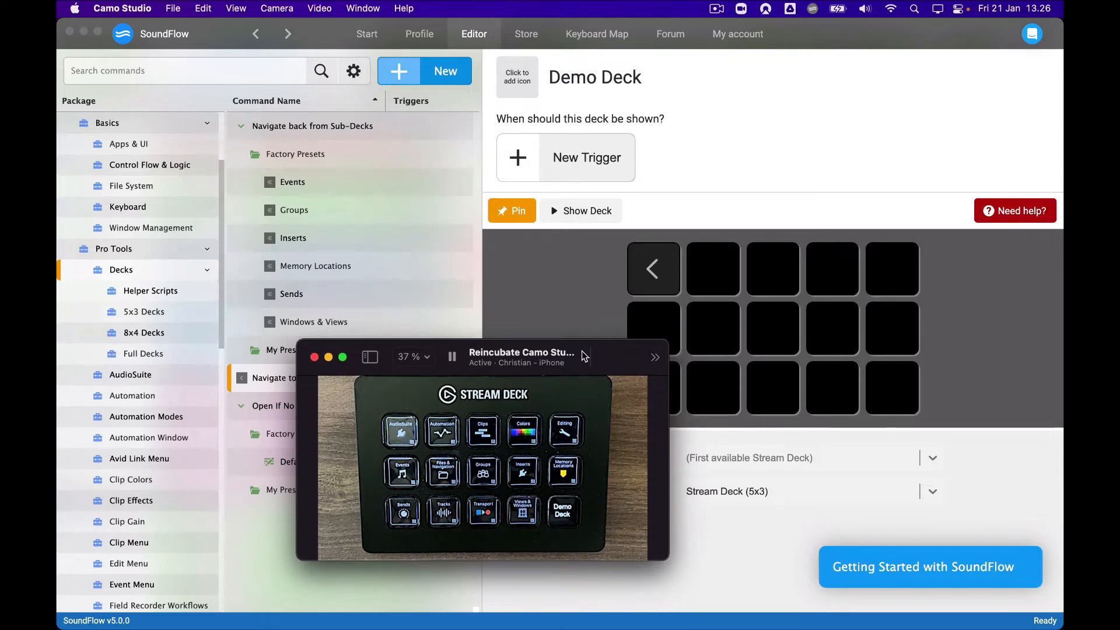
# - Move the Camo Studio preview out of view and select Navigate to Previous Deck through Demo Deck's first key
pyautogui.moveTo(583, 353); pyautogui.dragTo(10, 409)
pyautogui.click(607, 284)
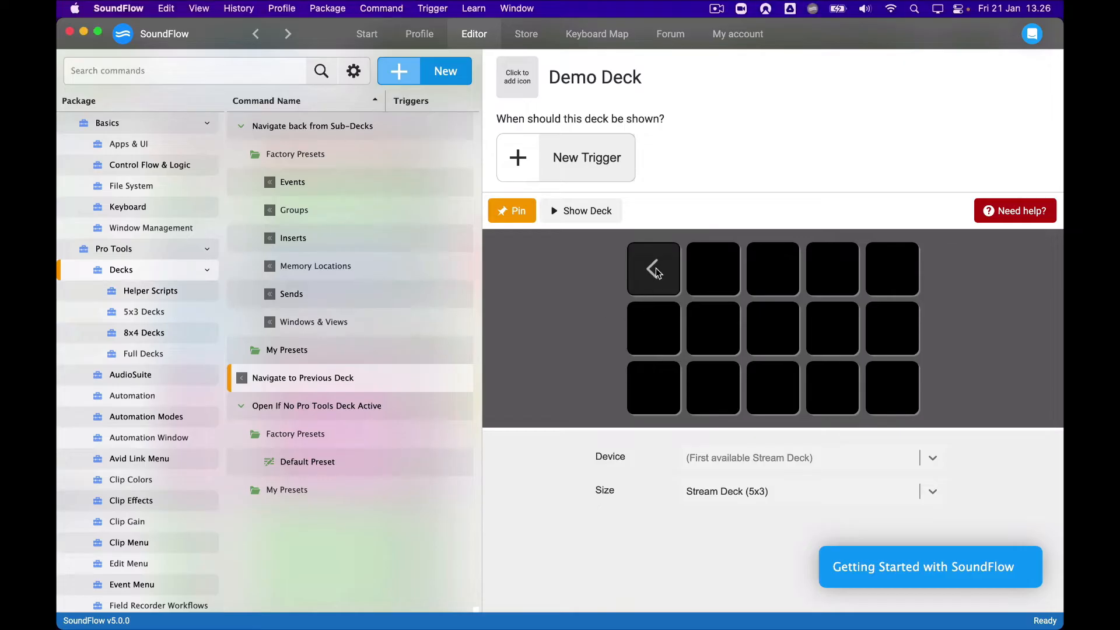
pyautogui.click(658, 272)
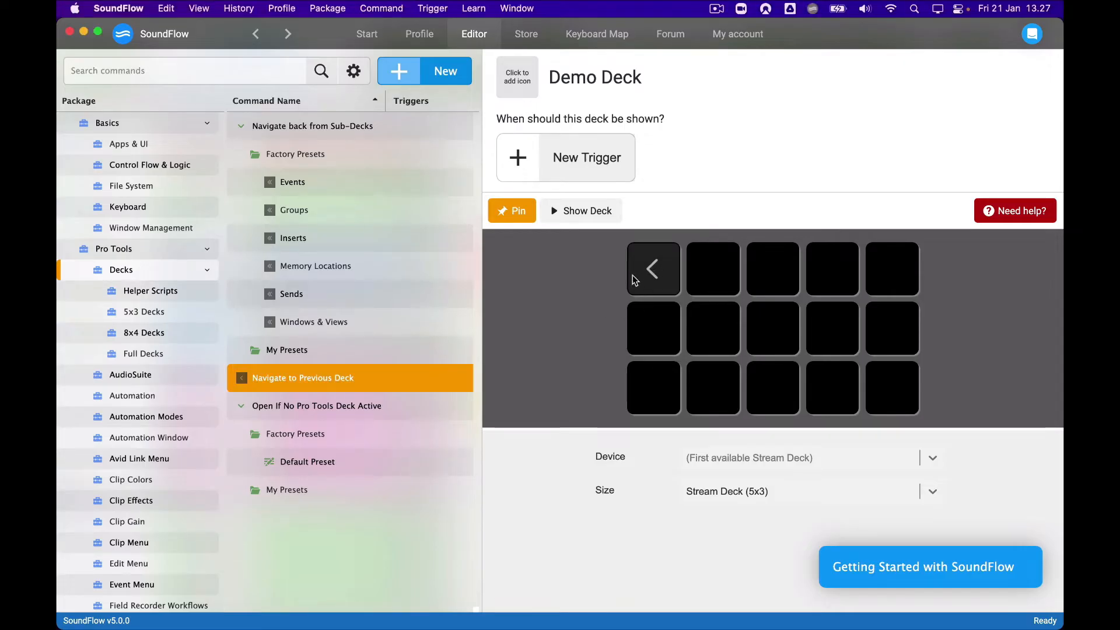
# - Add Go to Previous Marker and Go to Next Marker from the Memory Locations package to the first two keys of Demo Deck's bottom row
pyautogui.scroll(-1, 168, 393)
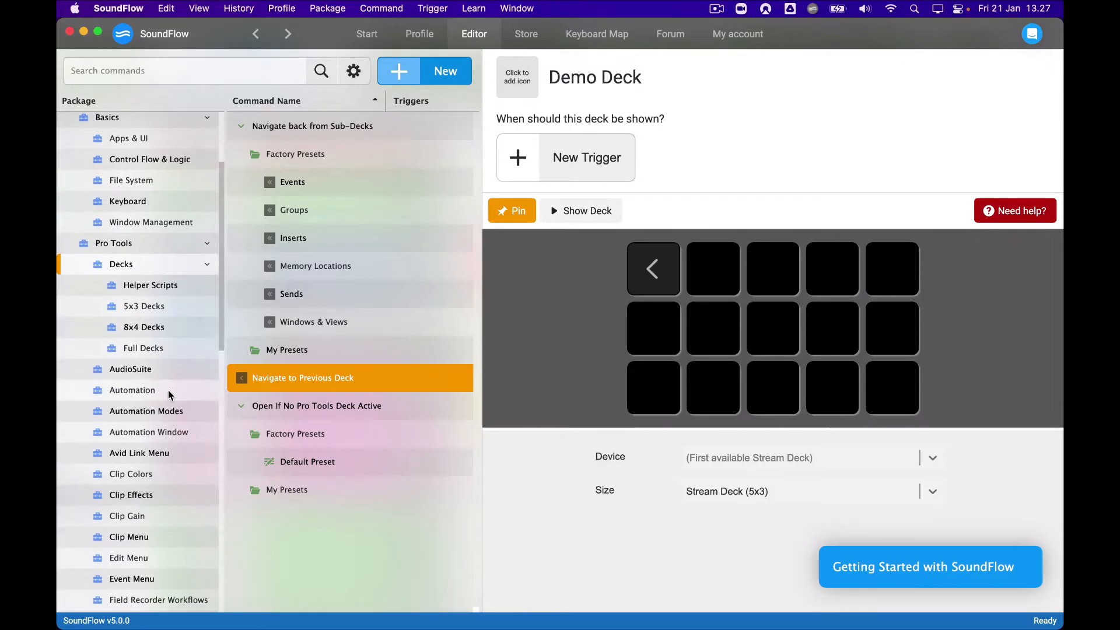
pyautogui.scroll(-5, 168, 391)
pyautogui.scroll(-2, 178, 446)
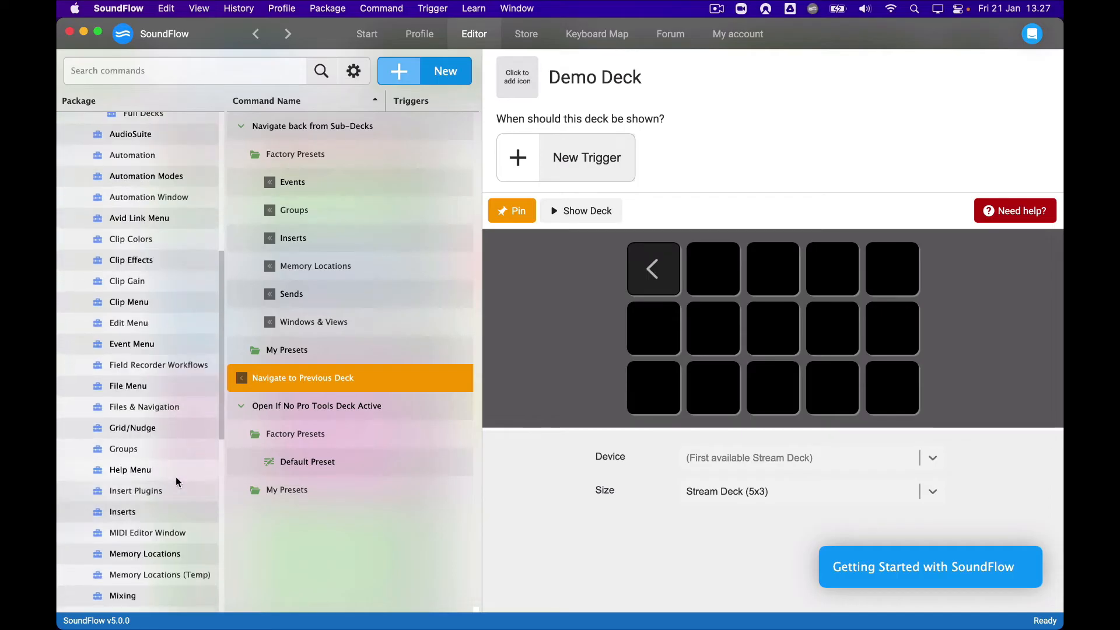
pyautogui.click(173, 552)
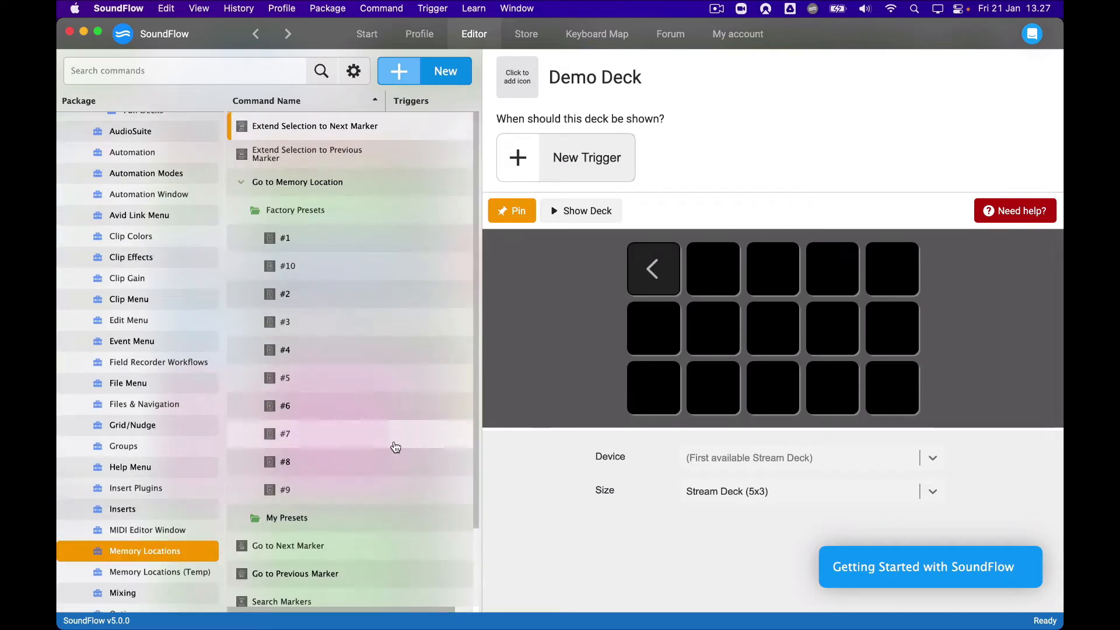
pyautogui.scroll(-2, 390, 447)
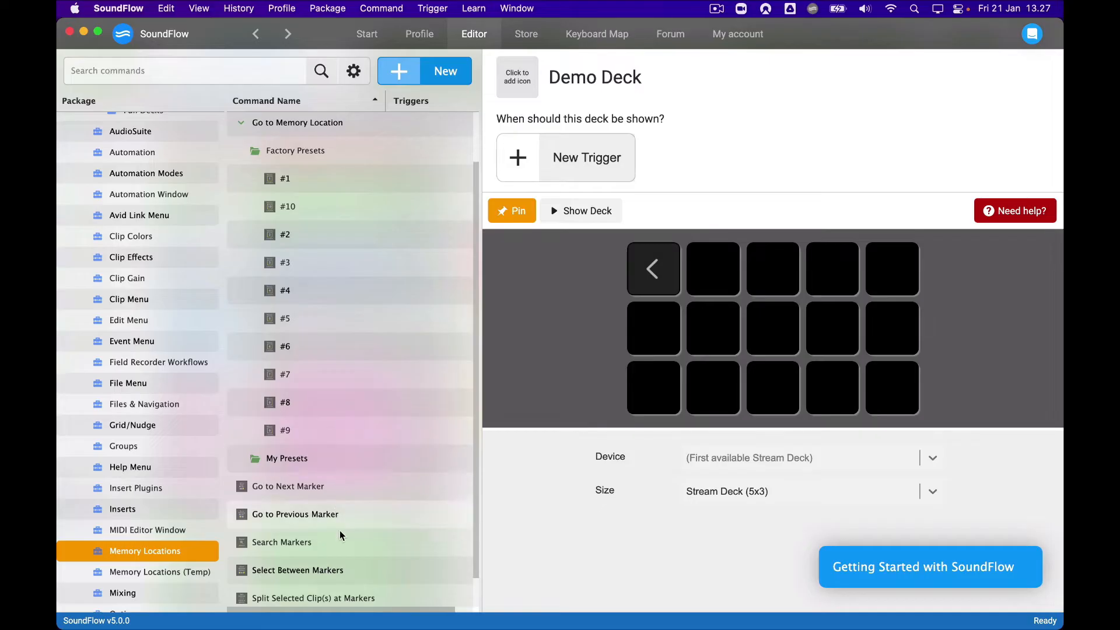
pyautogui.scroll(-1, 315, 514)
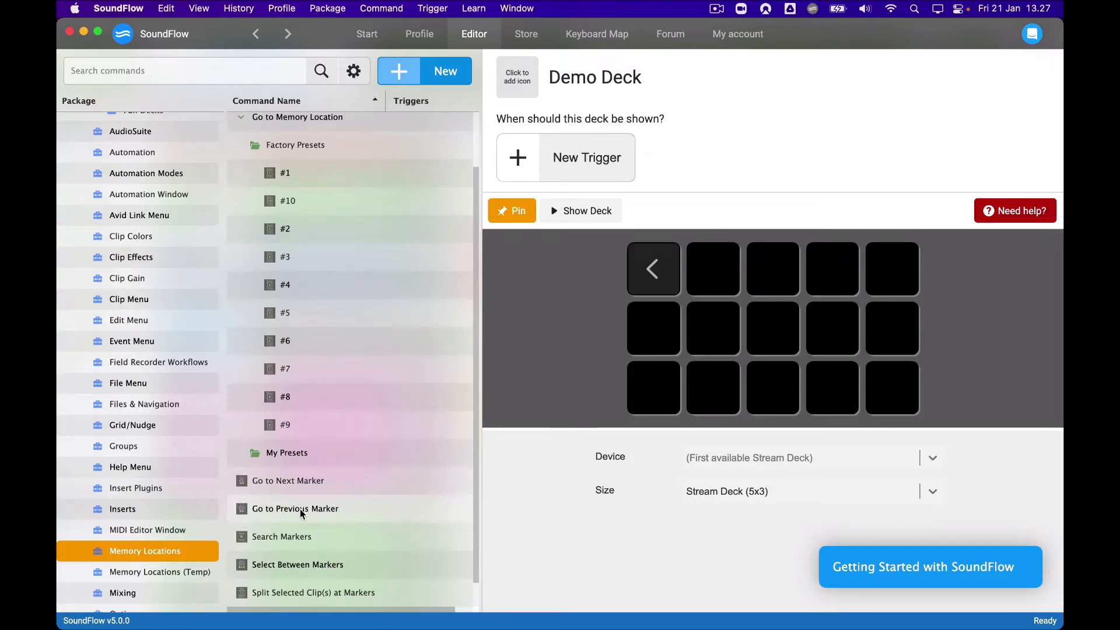
pyautogui.scroll(-2, 289, 502)
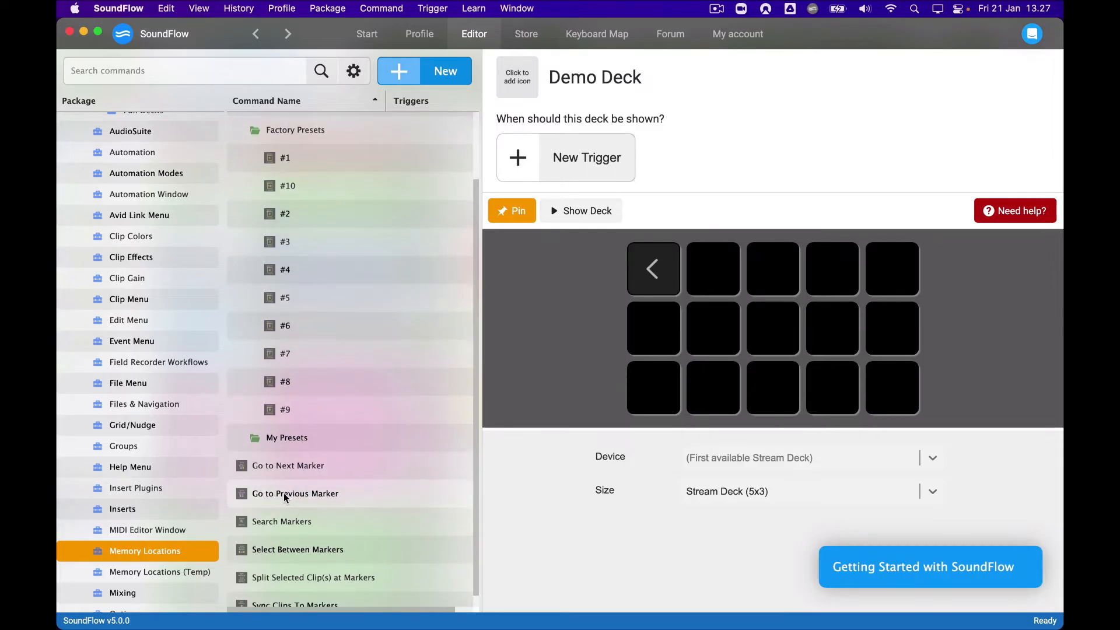
pyautogui.moveTo(286, 496)
pyautogui.mouseDown()
pyautogui.moveTo(513, 458)
pyautogui.moveTo(637, 389)
pyautogui.moveTo(666, 391)
pyautogui.mouseUp()
pyautogui.click(300, 472)
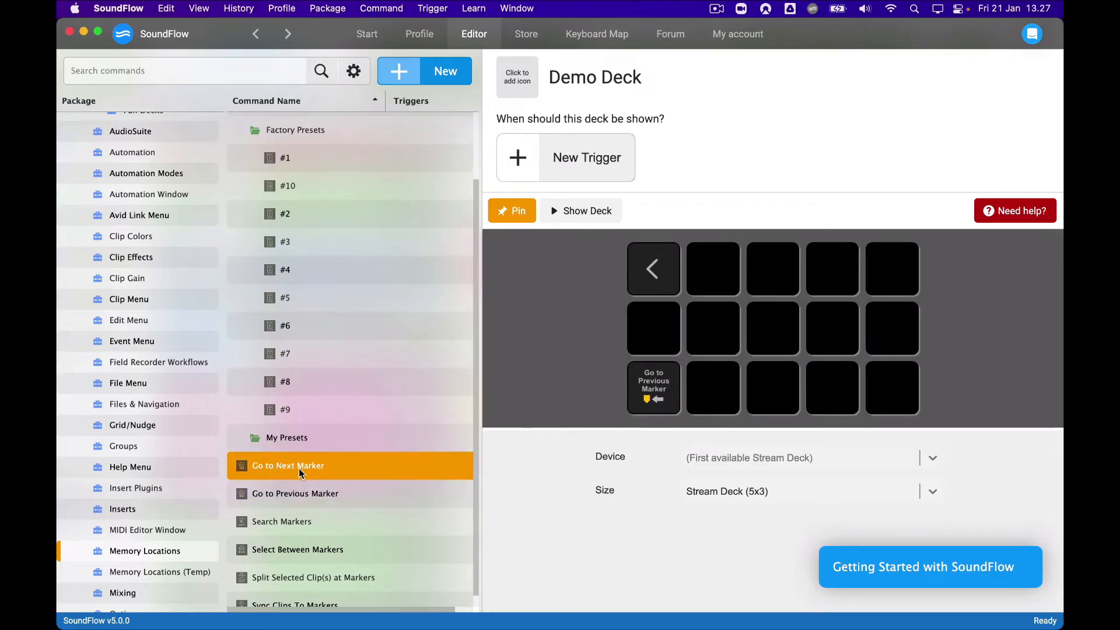
pyautogui.moveTo(300, 472); pyautogui.dragTo(697, 393)
# - Add Select Between Markers and Search Markers to the third and fourth keys of Demo Deck's bottom row
pyautogui.scroll(-1, 286, 525)
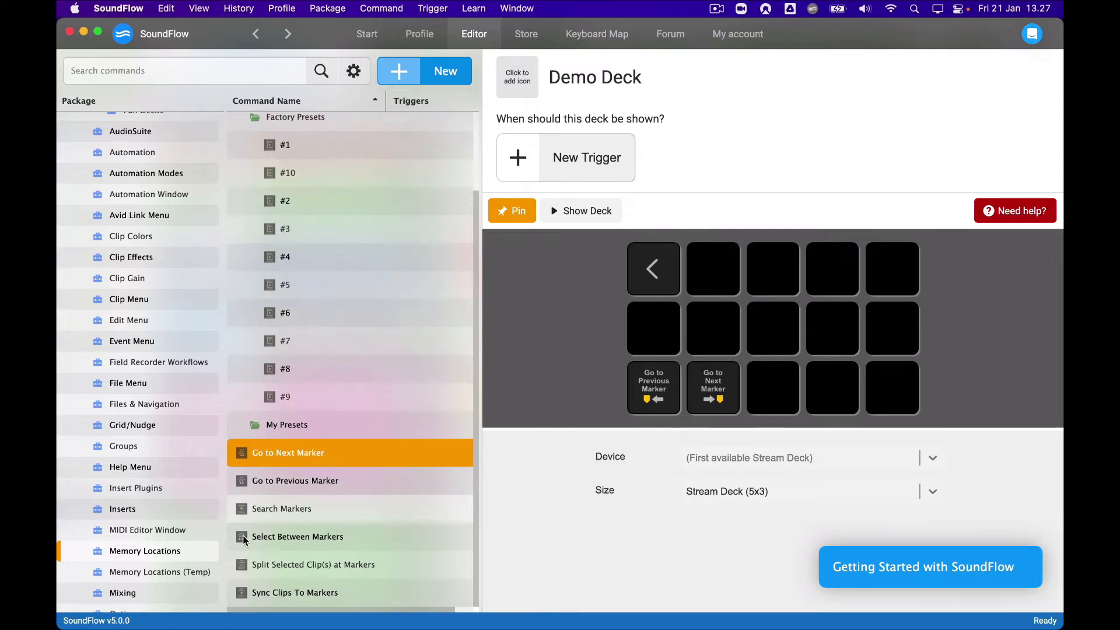
pyautogui.moveTo(245, 540); pyautogui.dragTo(779, 394)
pyautogui.moveTo(243, 509); pyautogui.dragTo(831, 386)
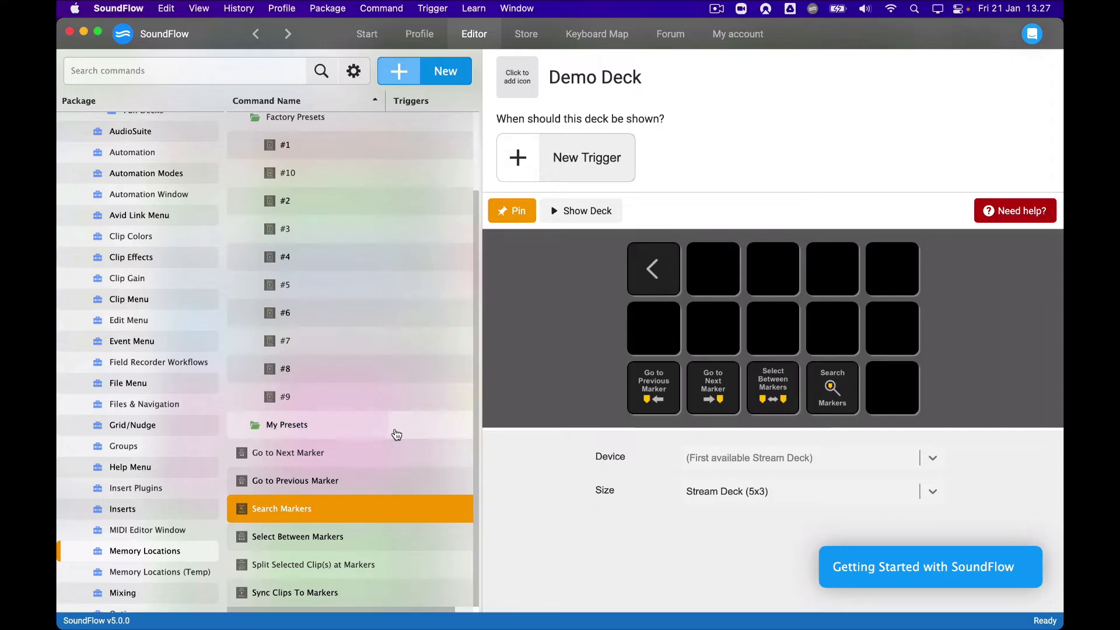
# - View the Field Recorder Workflows and File Menu packages beside the pinned deck, and unpin Demo Deck
pyautogui.click(511, 211)
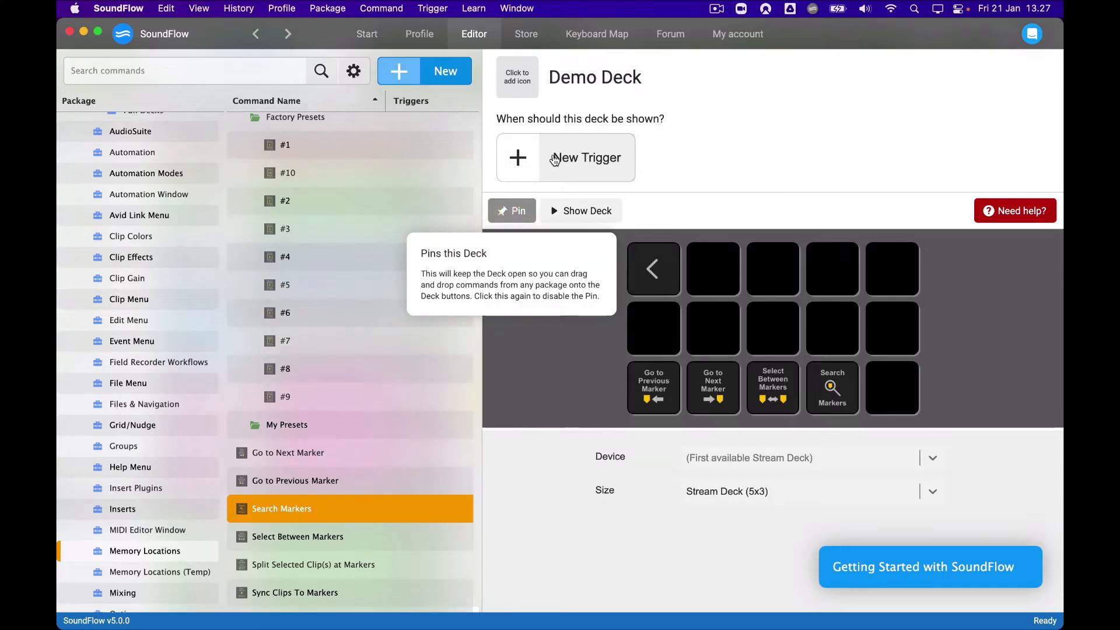
pyautogui.click(159, 368)
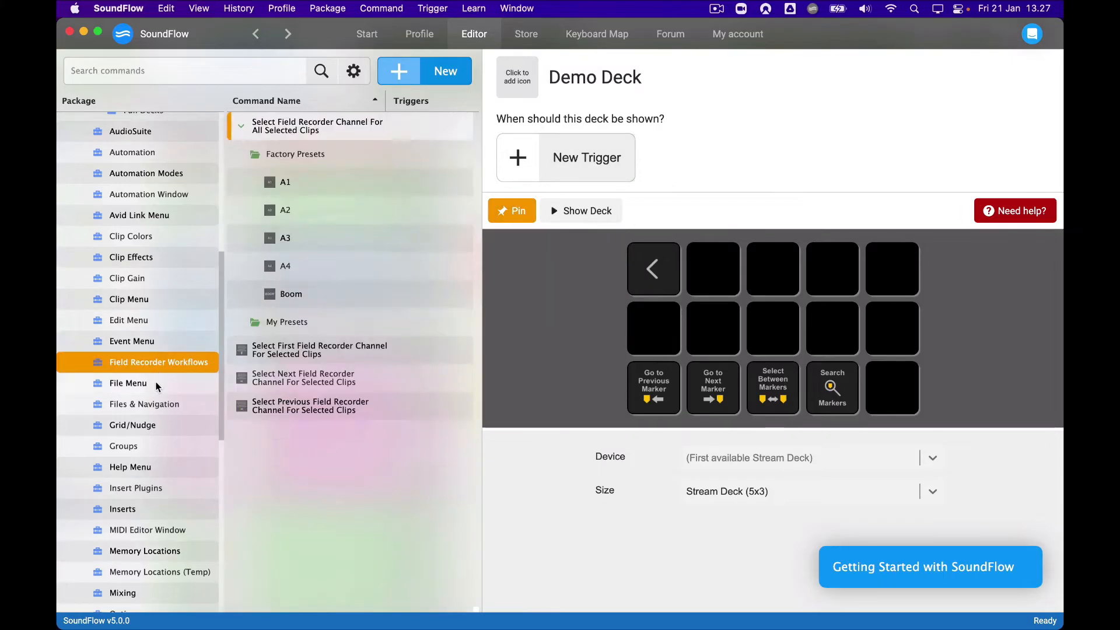
pyautogui.click(158, 385)
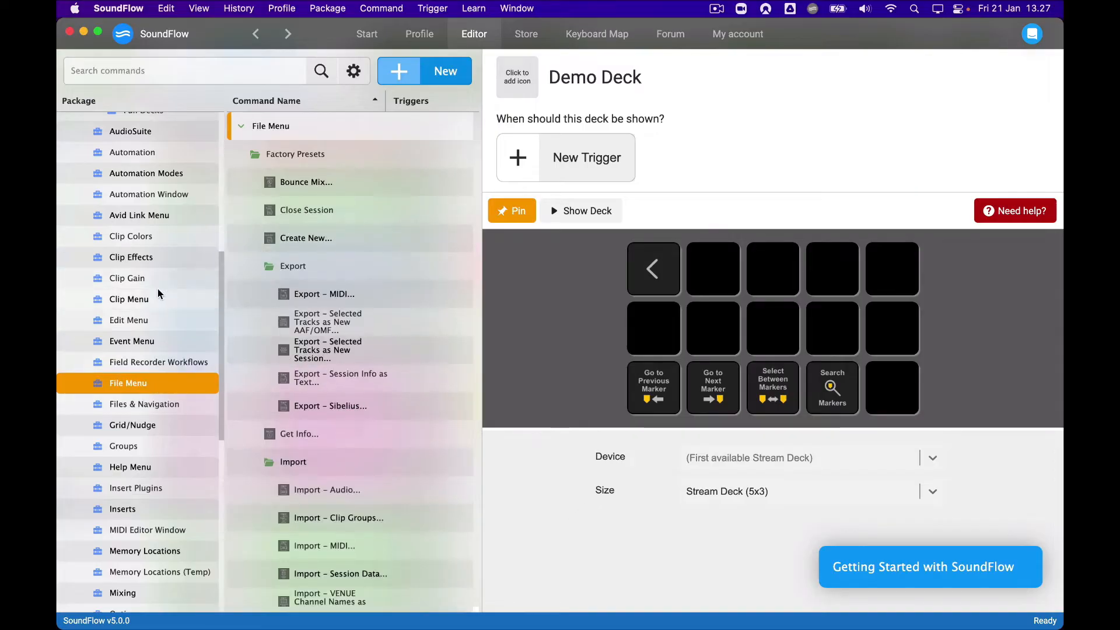
pyautogui.scroll(2, 158, 289)
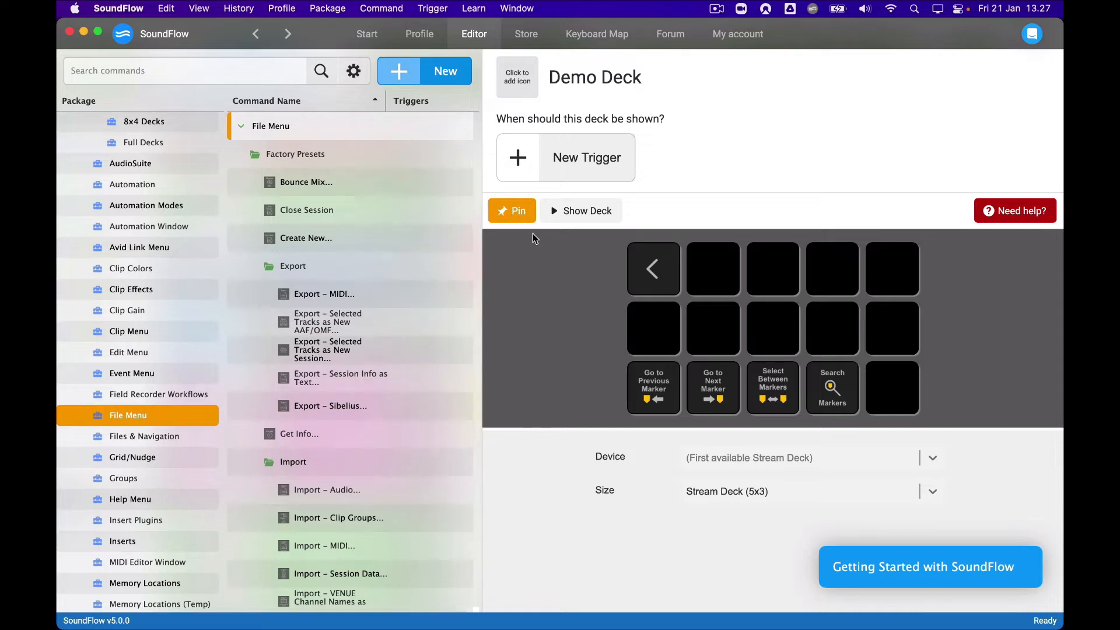
pyautogui.click(520, 217)
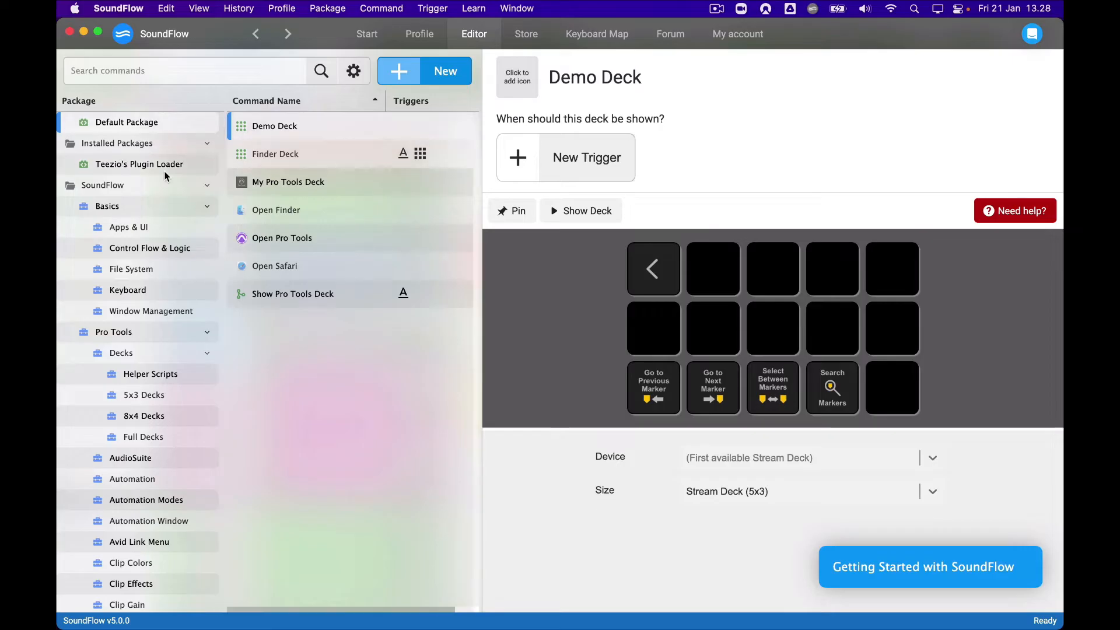
pyautogui.scroll(2, 220, 170)
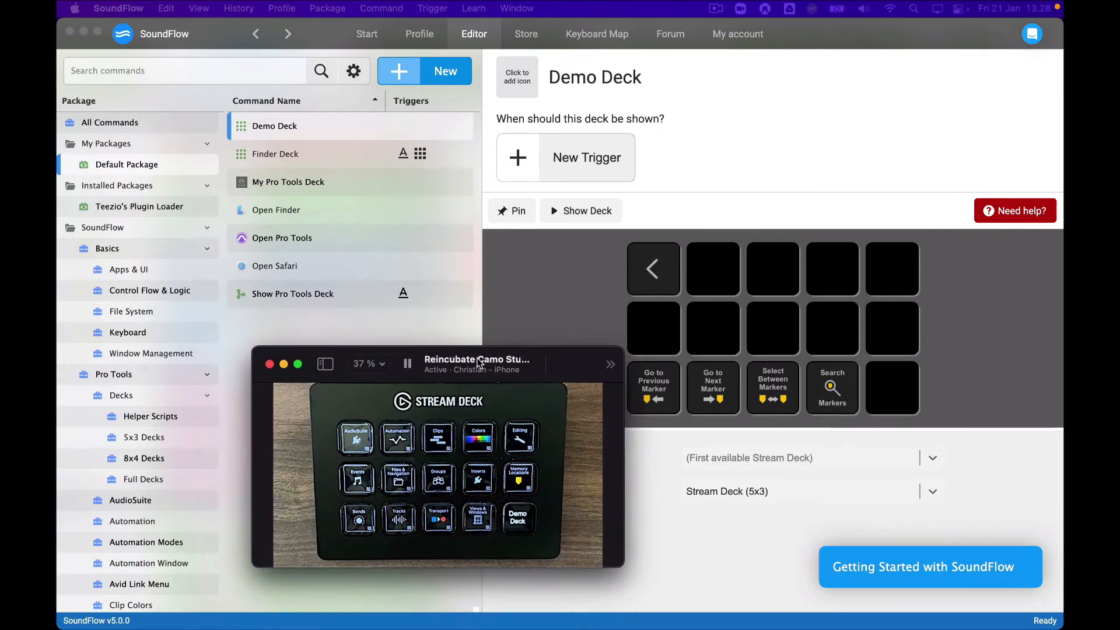
# - Show the Camo Studio preview, switch to Pro Tools, and move the preview to the lower part of the Edit window
pyautogui.moveTo(495, 366); pyautogui.dragTo(467, 366)
pyautogui.click(466, 366)
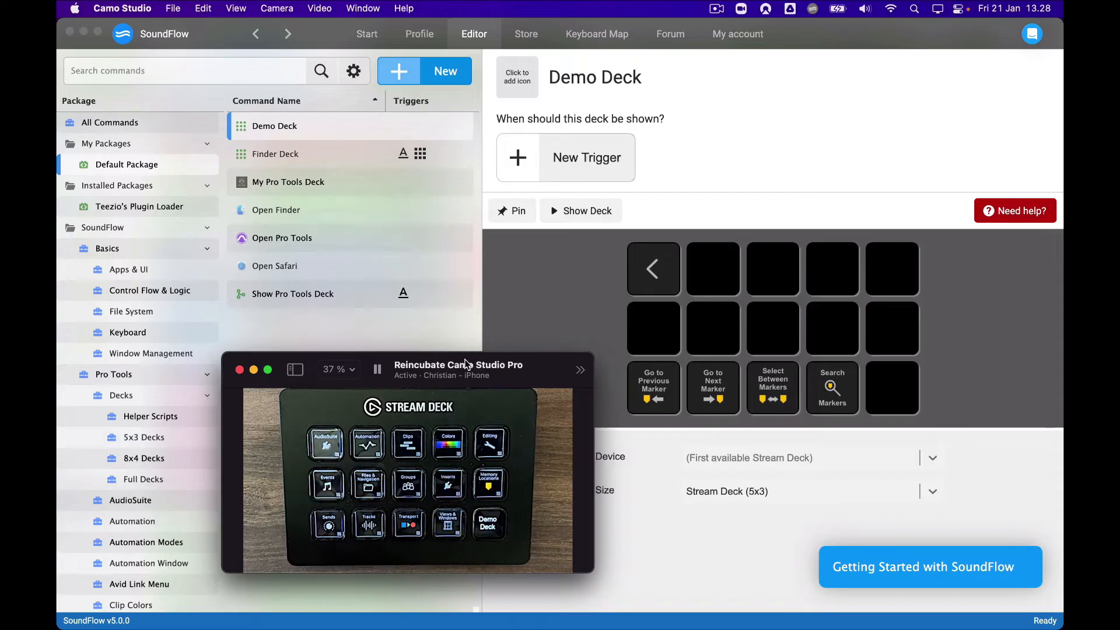
pyautogui.click(514, 297)
pyautogui.press('super+Tab')
pyautogui.click(297, 315)
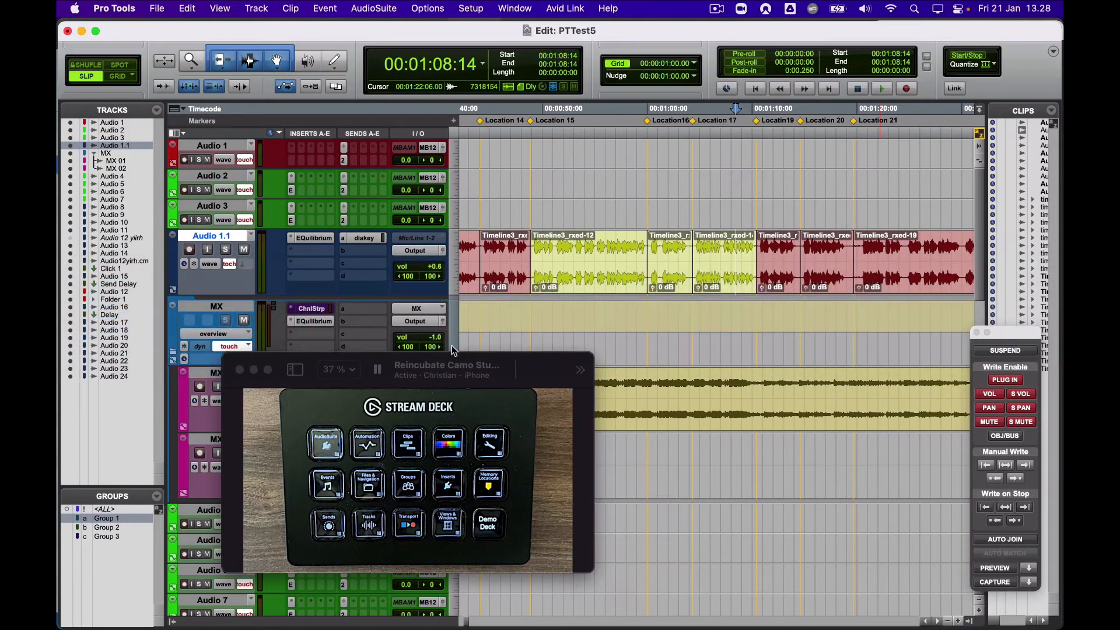
pyautogui.moveTo(467, 361); pyautogui.dragTo(824, 438)
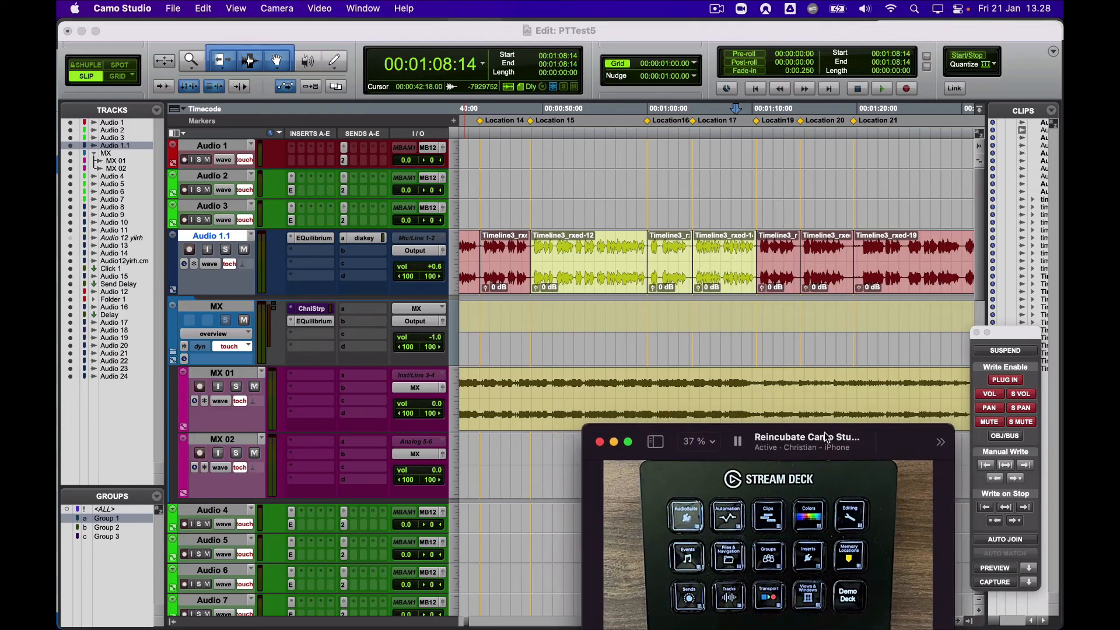
# - Place the cursor at 00:00:55:00 on Audio 1.1, test previous and next marker navigation, and select between the markers Location 17 and Location 18
pyautogui.click(595, 251)
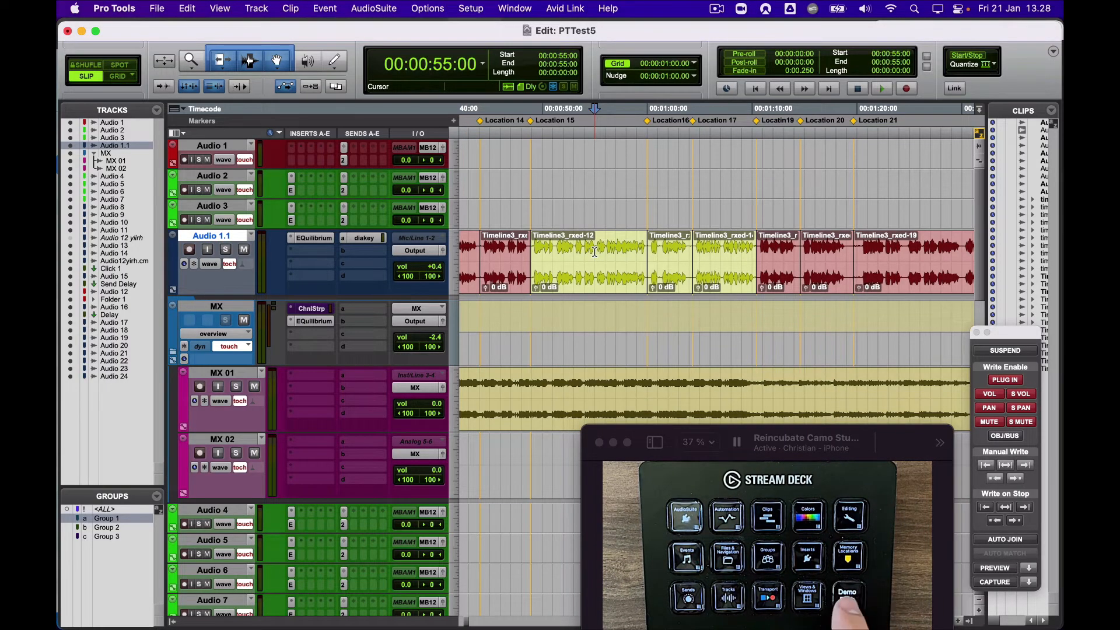
pyautogui.hotkey('ctrl', 'alt', 'Left')
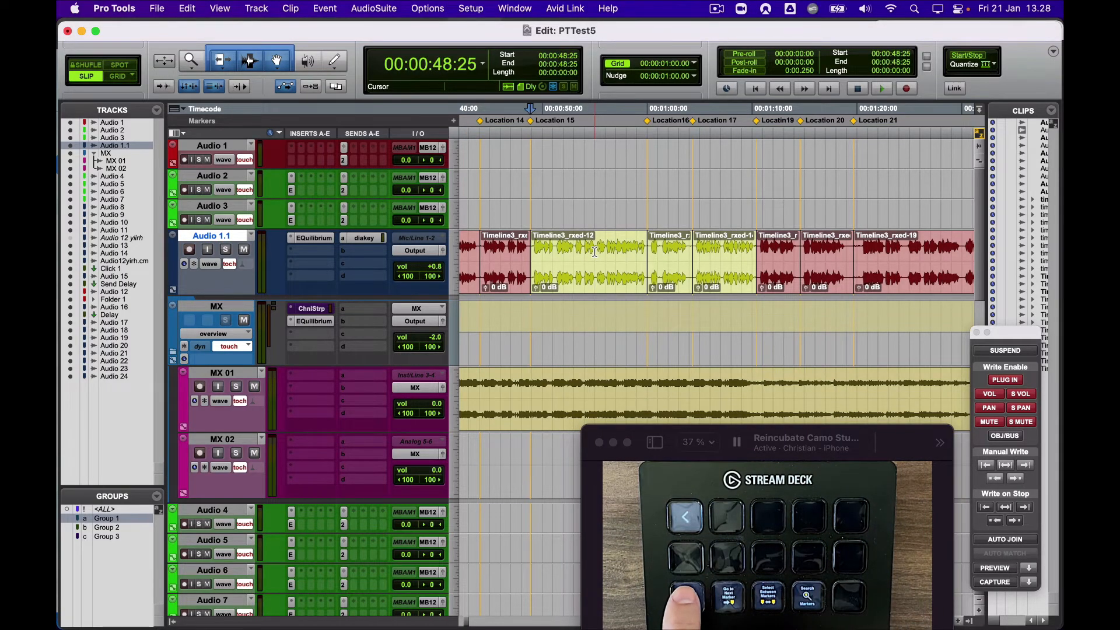
pyautogui.hotkey('ctrl', 'alt', 'Right')
pyautogui.hotkey('ctrl', 'alt', 'Right')
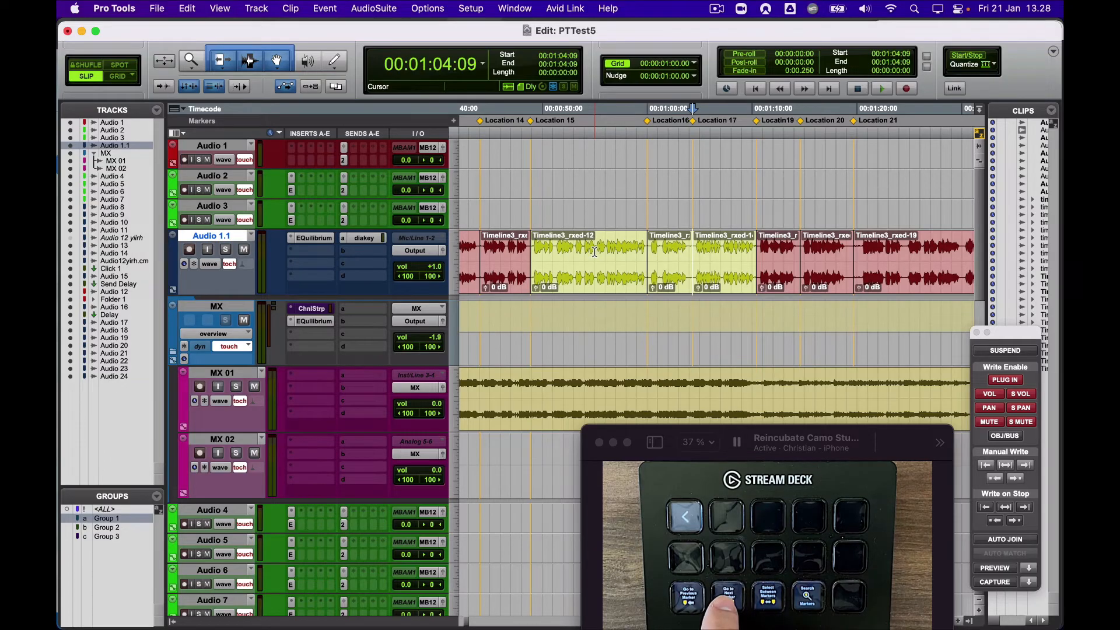
pyautogui.hotkey('ctrl', 'alt', 'Right')
pyautogui.hotkey('ctrl', 'alt', 'shift', 'Left')
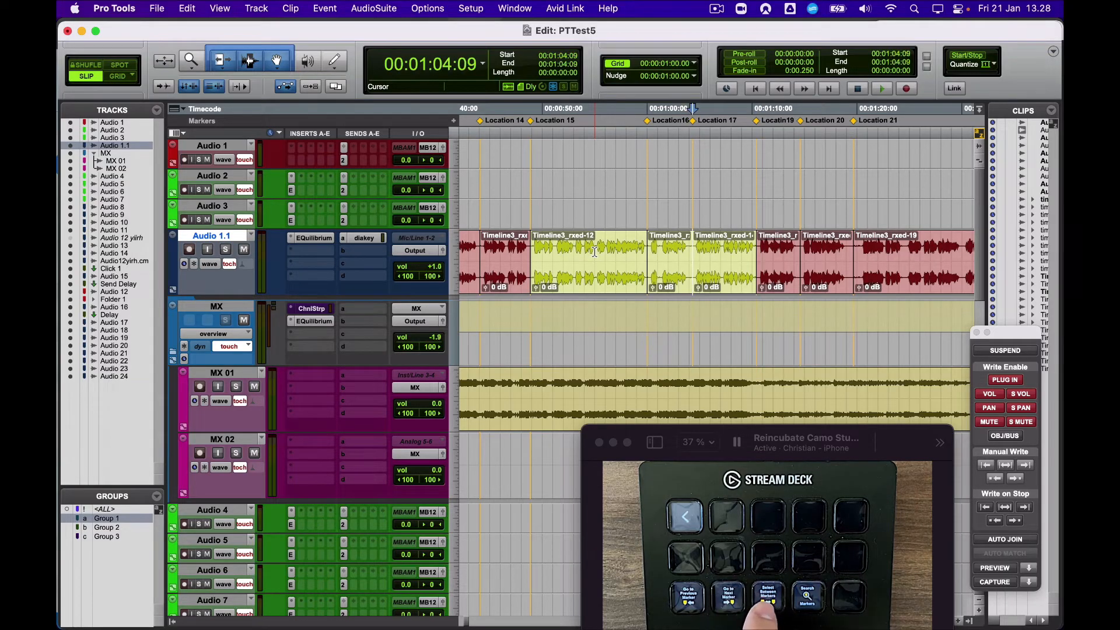
# - Search the memory locations for "atmo" and go to the first ATMOS MANGLER -C marker
pyautogui.press('super+5')
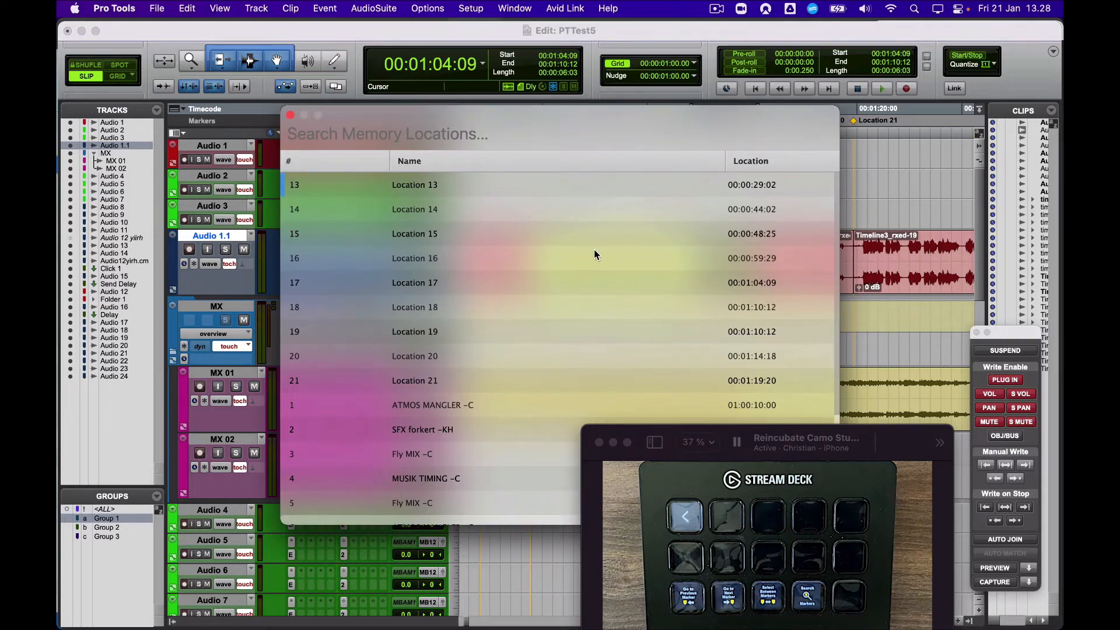
pyautogui.write('atmo')
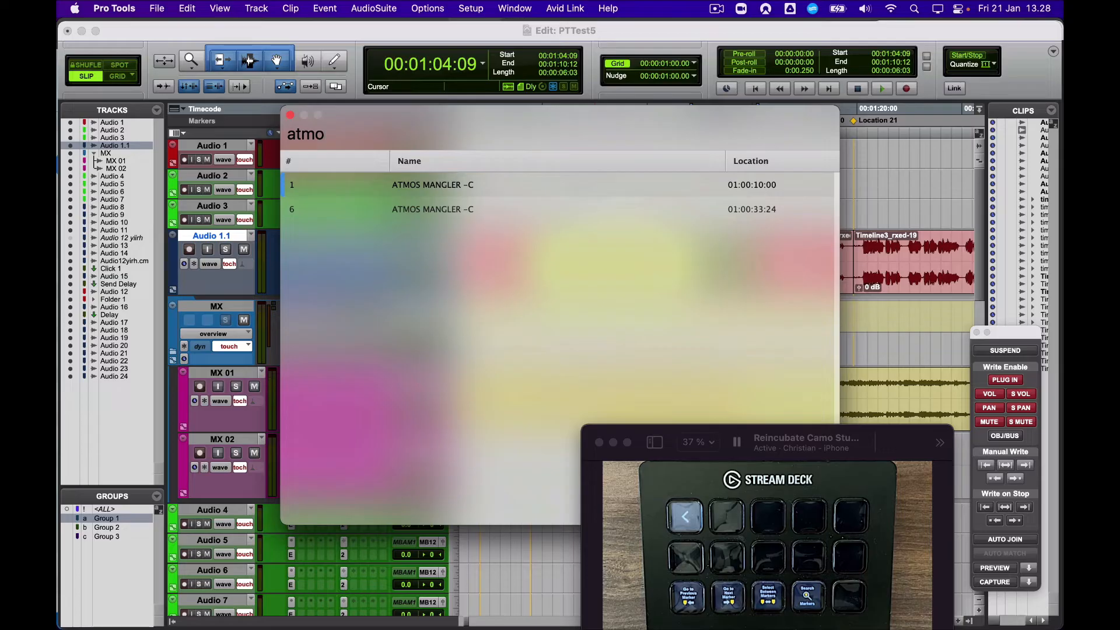
pyautogui.press('Return')
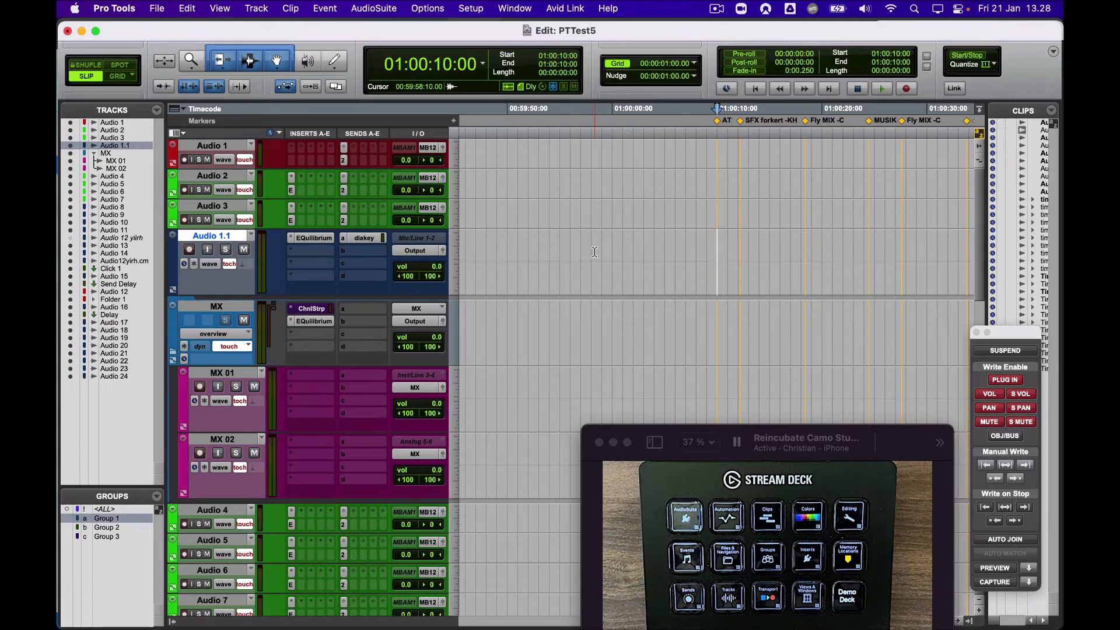
# - Switch back to SoundFlow and move the Camo Studio preview out of view
pyautogui.press('super+Tab')
pyautogui.press('super+Tab')
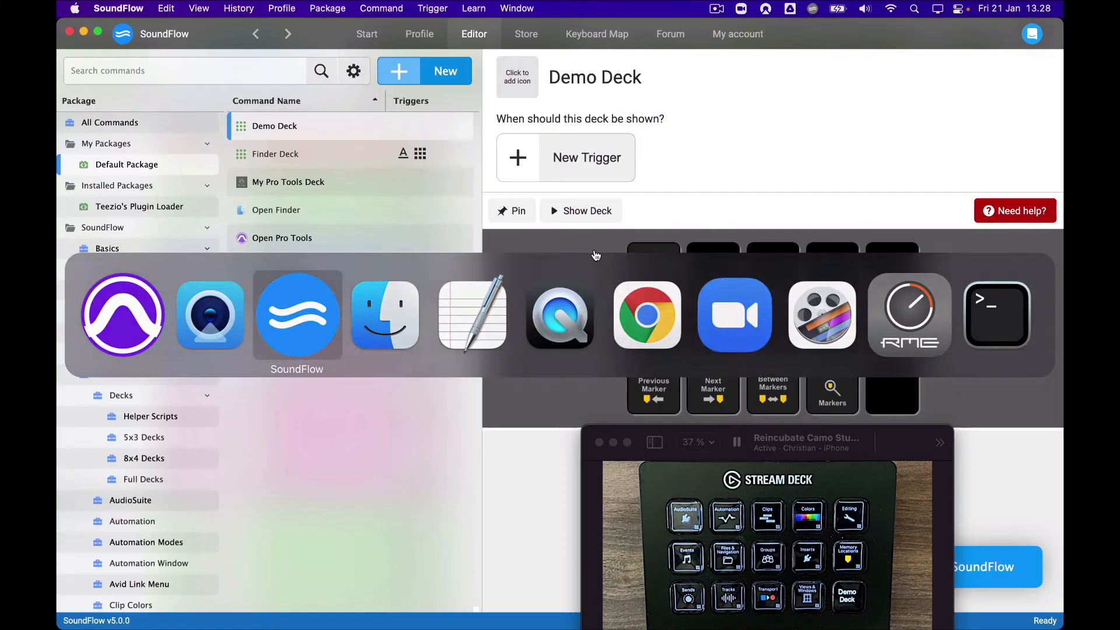
pyautogui.moveTo(849, 442); pyautogui.dragTo(6, 437)
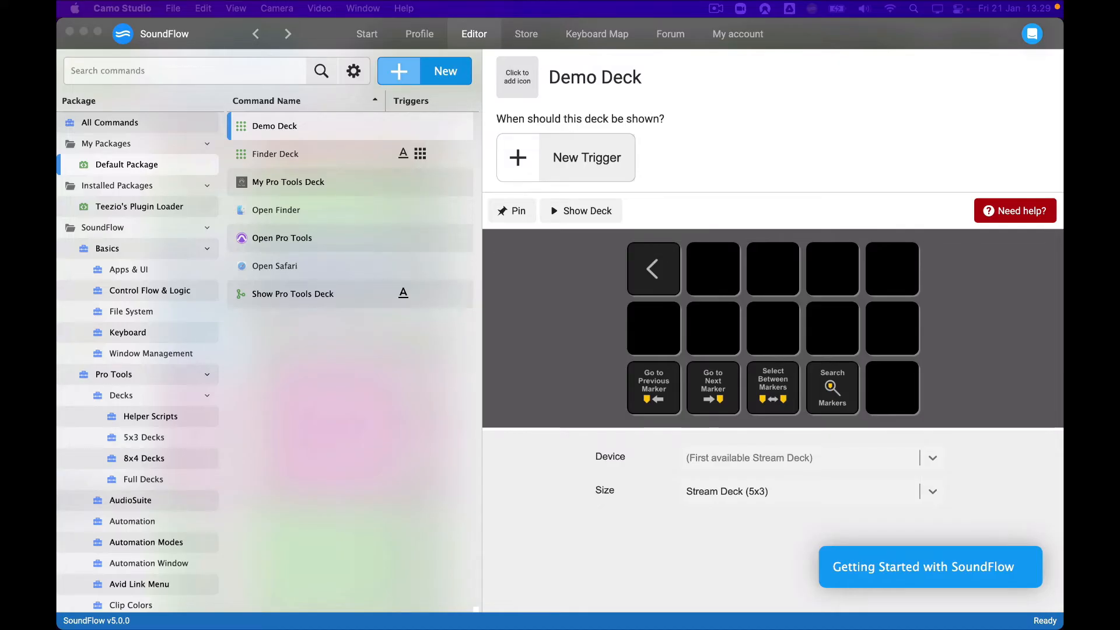
pyautogui.click(391, 409)
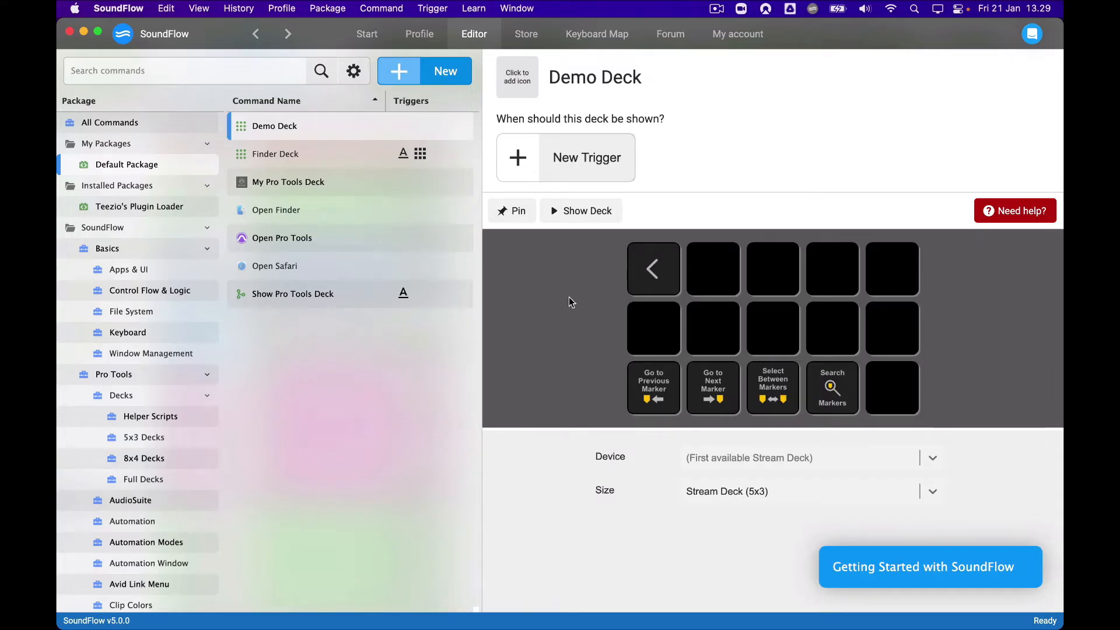
# - Open Finder Deck, bring back the Camo Studio preview, and switch to Finder to check the deck on the hardware
pyautogui.click(346, 155)
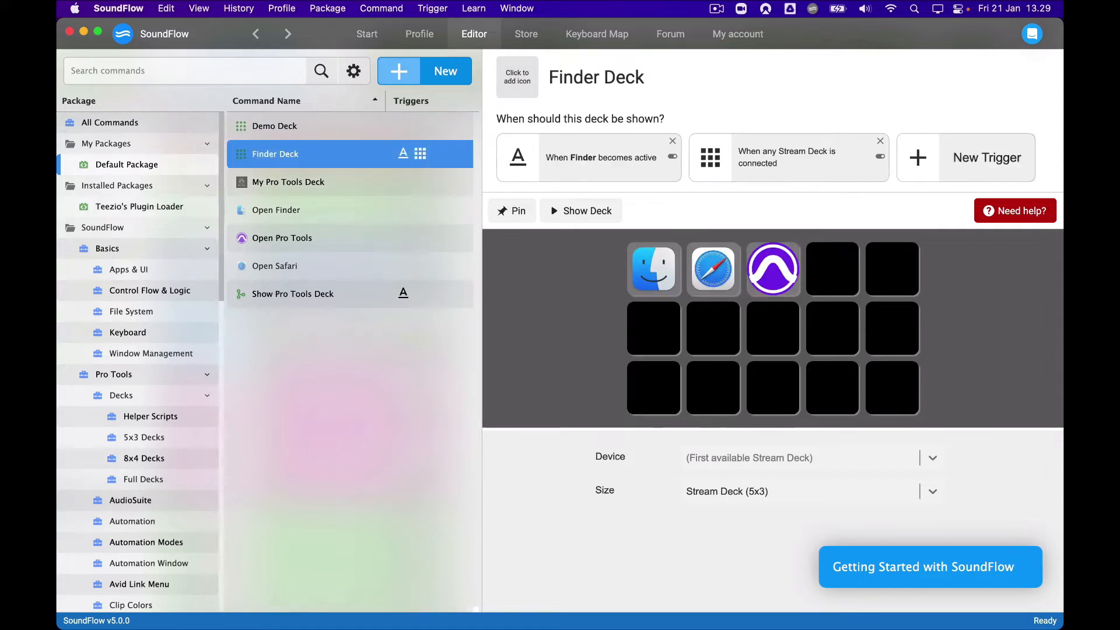
pyautogui.moveTo(59, 528); pyautogui.dragTo(484, 409)
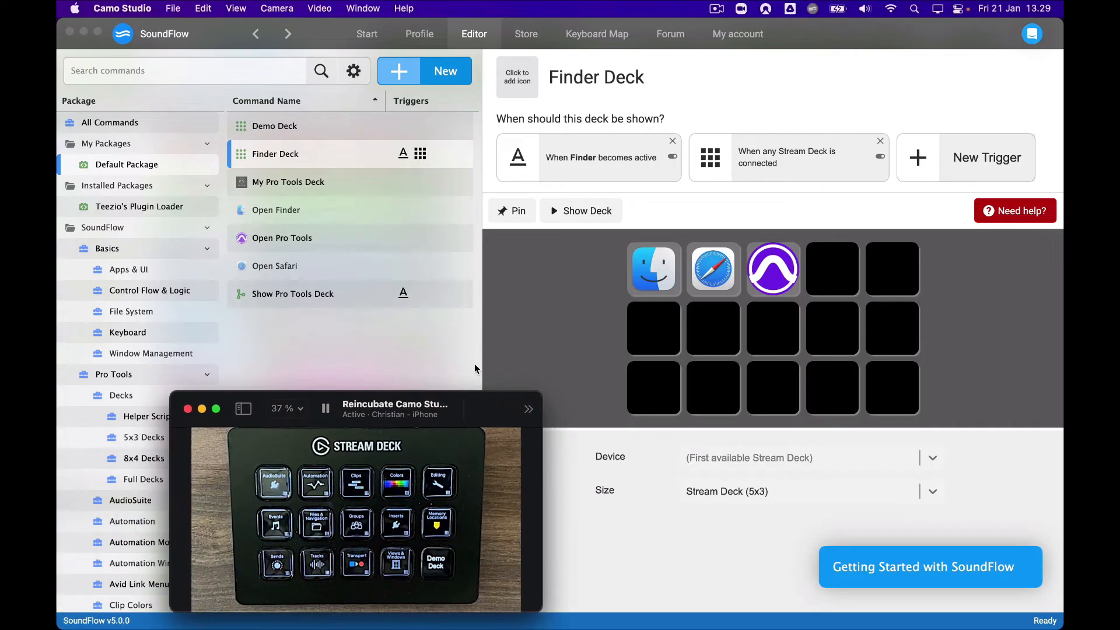
pyautogui.click(526, 329)
pyautogui.press('super+Tab')
pyautogui.click(408, 328)
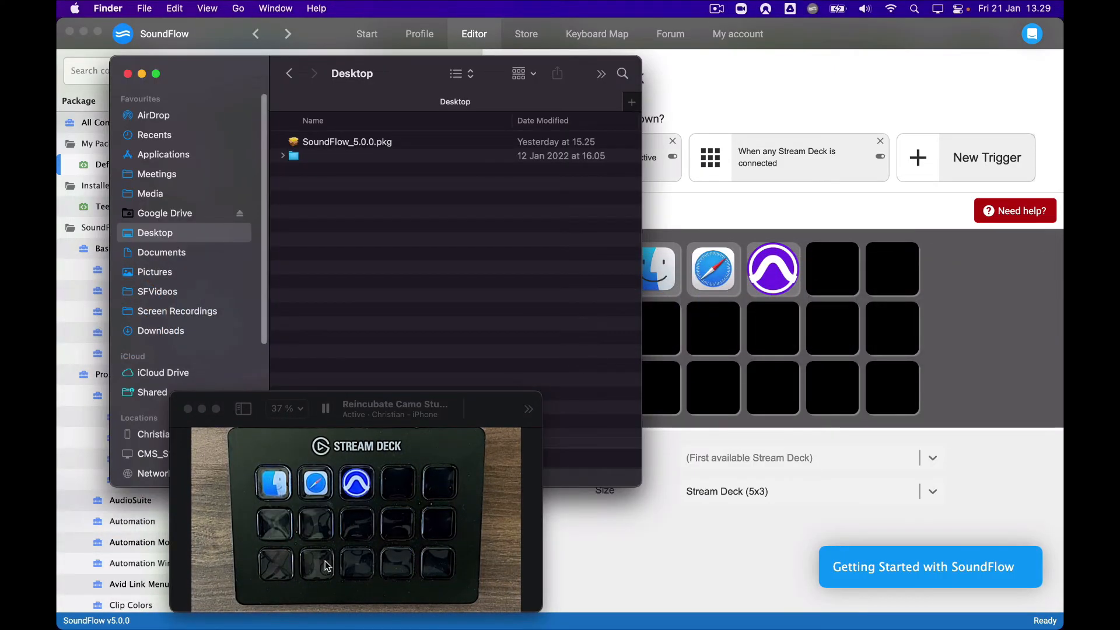
# - Return to SoundFlow and open the settings of Finder Deck's "When Finder becomes active" trigger
pyautogui.click(976, 327)
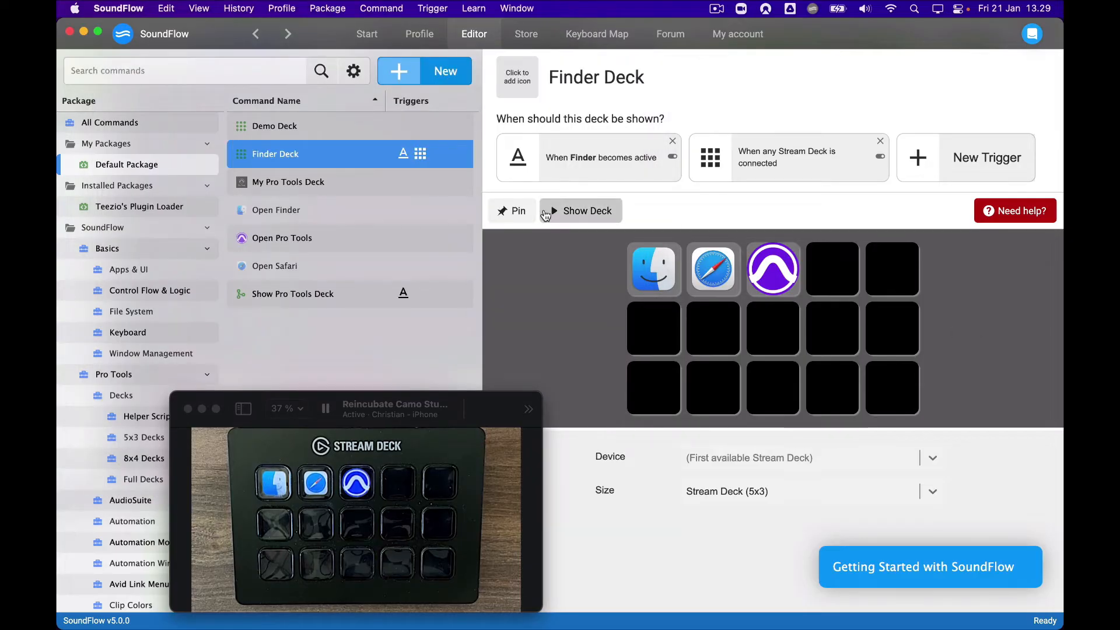
pyautogui.click(563, 172)
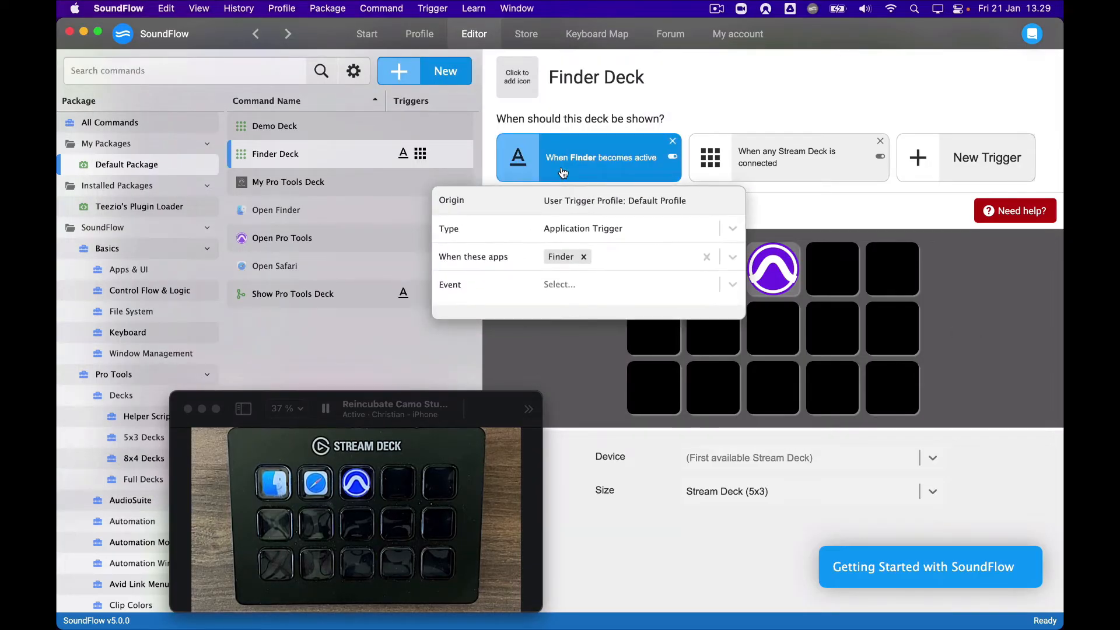
# - Close the Finder trigger's settings and open the Show Pro Tools Deck macro to review its application trigger
pyautogui.click(561, 173)
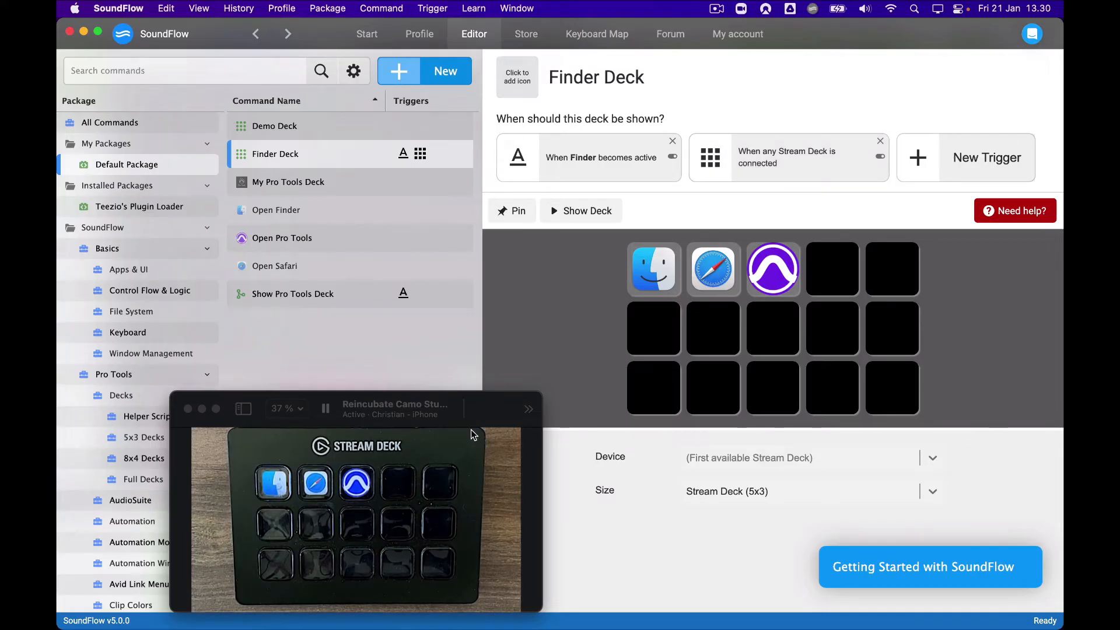
pyautogui.moveTo(473, 435); pyautogui.dragTo(448, 453)
pyautogui.click(312, 297)
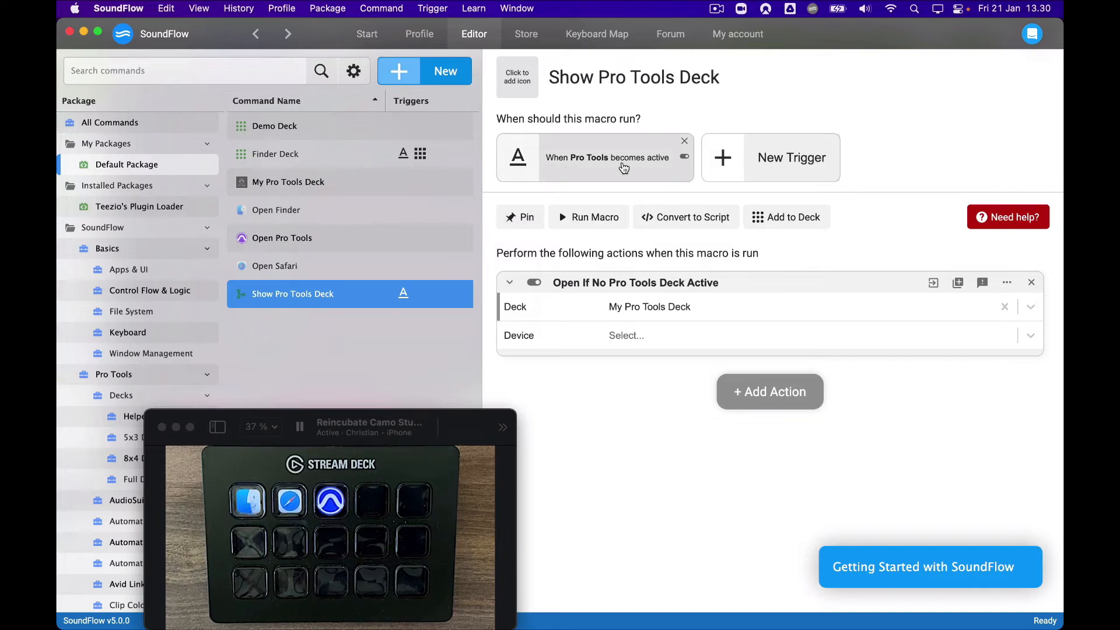
# - Bring up the new-trigger types for the Open Finder macro and move the Camo Studio preview clear of them
pyautogui.click(305, 216)
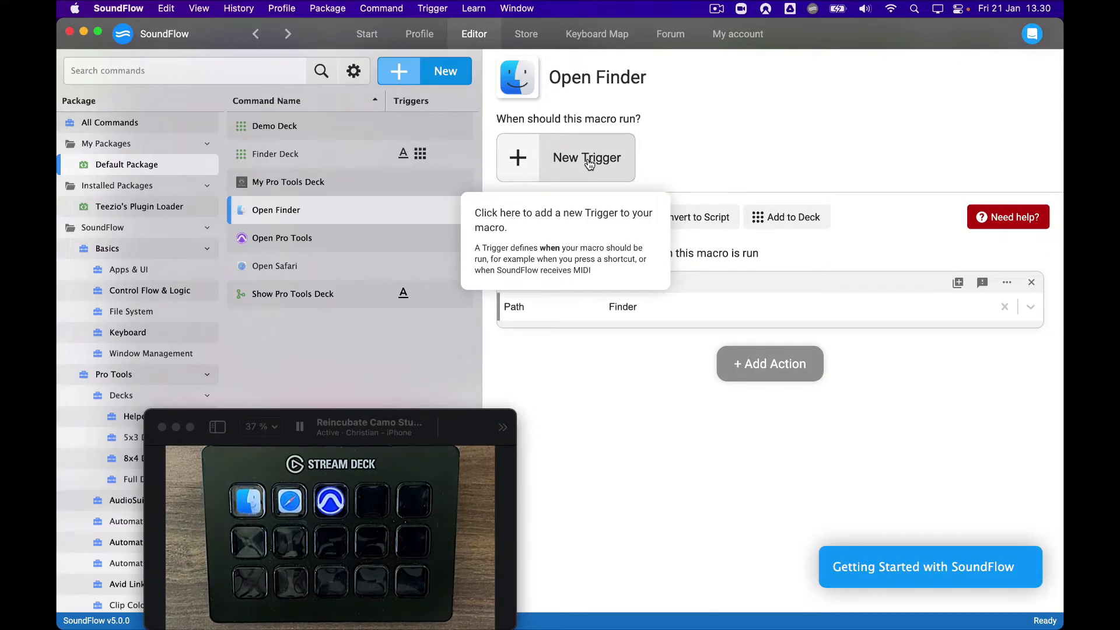
pyautogui.click(592, 163)
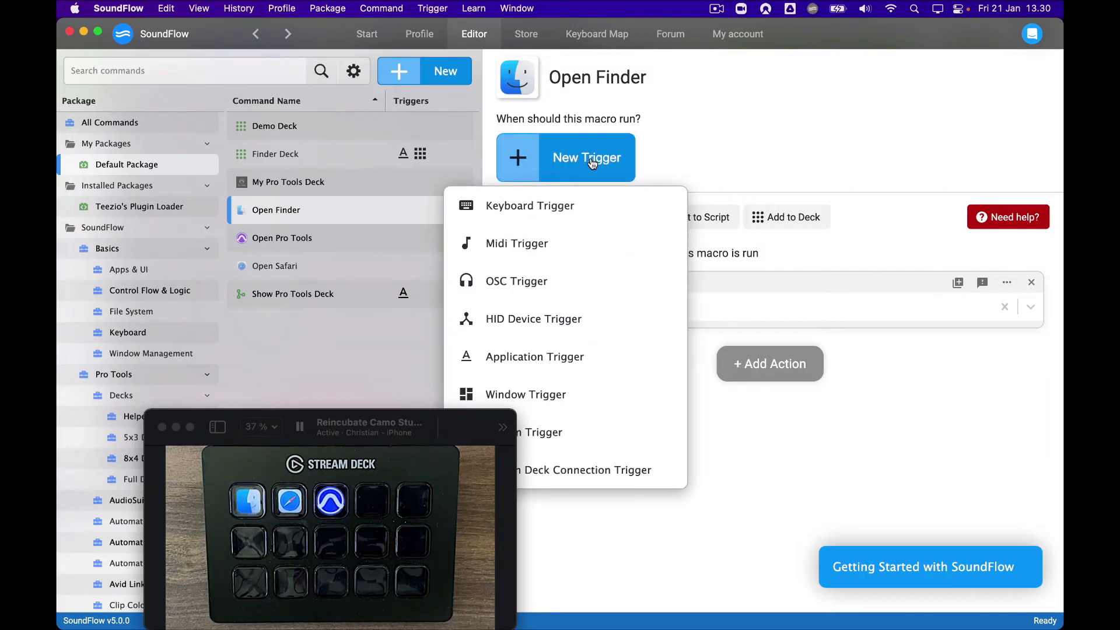
pyautogui.click(402, 428)
pyautogui.moveTo(397, 429); pyautogui.dragTo(284, 430)
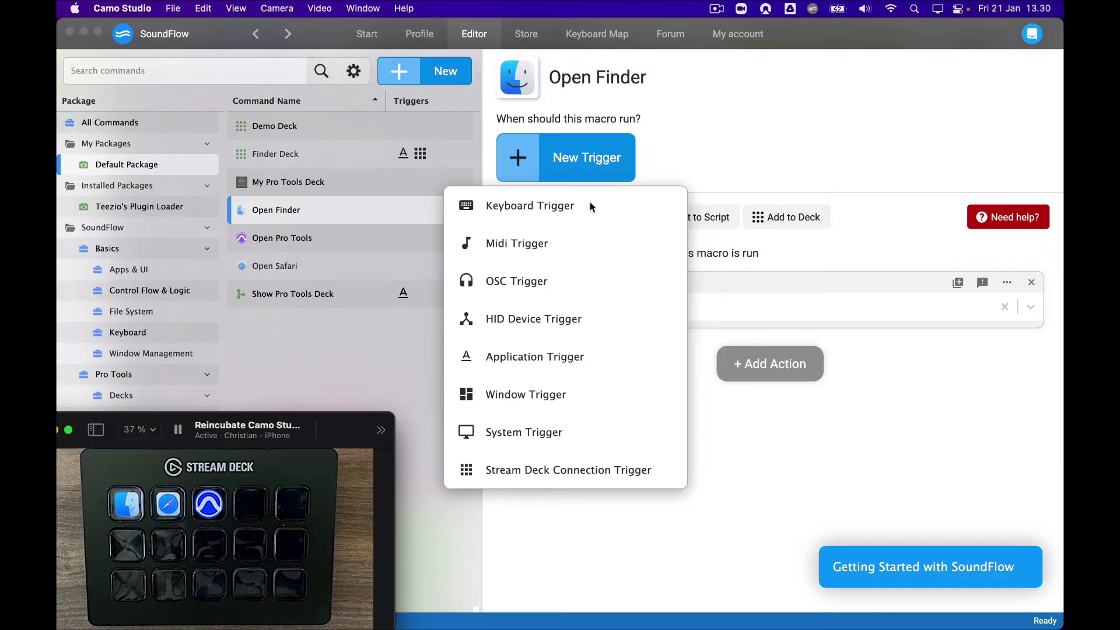
pyautogui.click(656, 163)
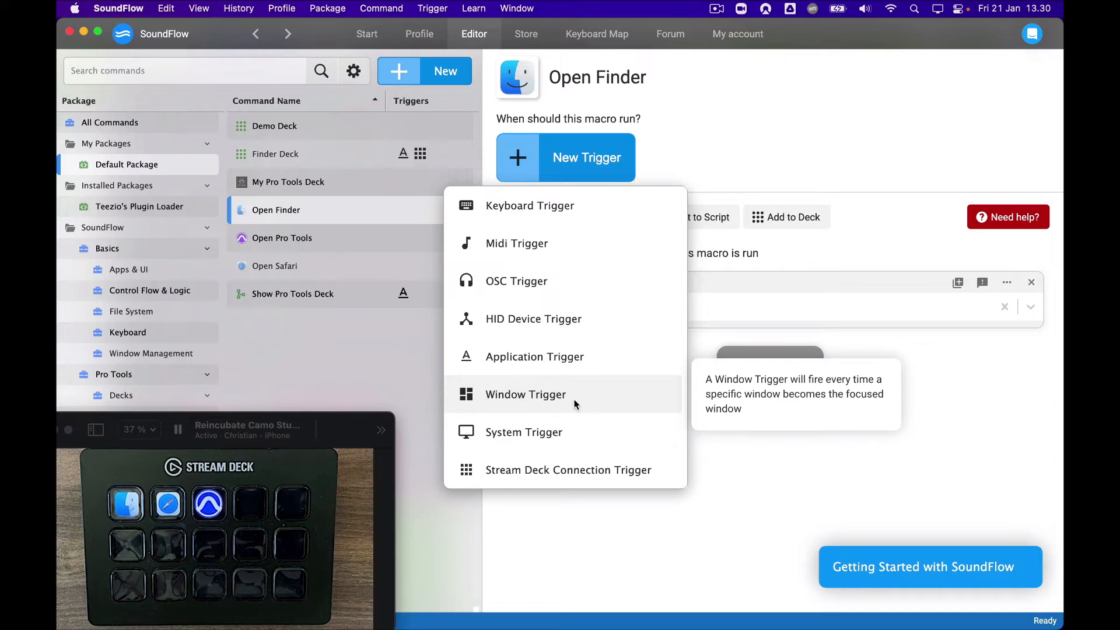
# - Add a keyboard trigger to the Open Finder macro and record Control+F as its shortcut
pyautogui.click(526, 205)
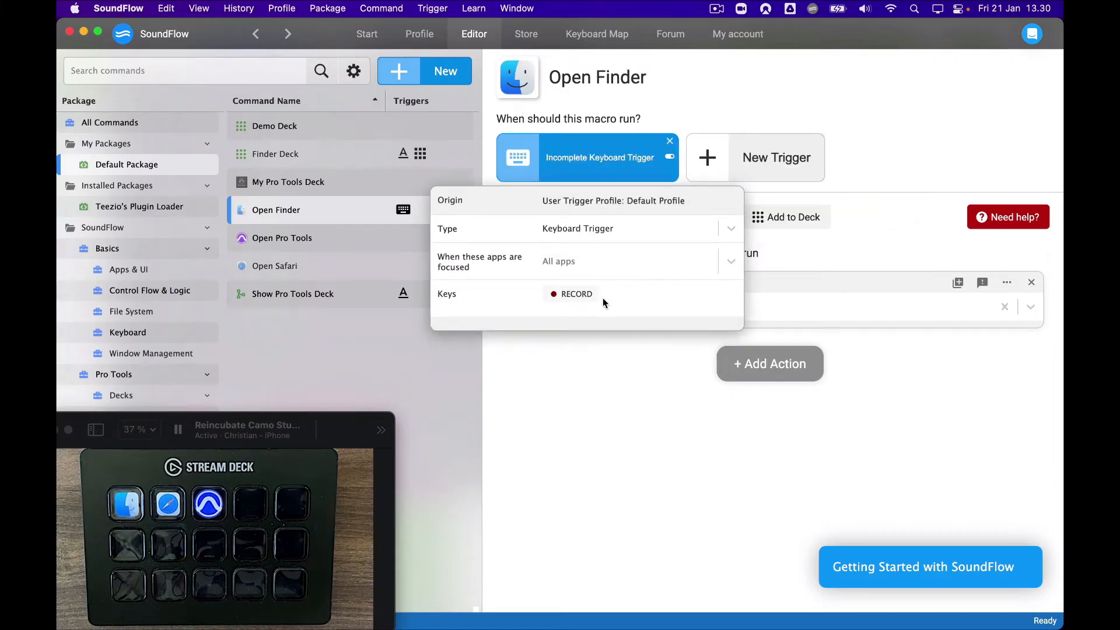
pyautogui.click(572, 295)
pyautogui.hotkey('ctrl', 'f')
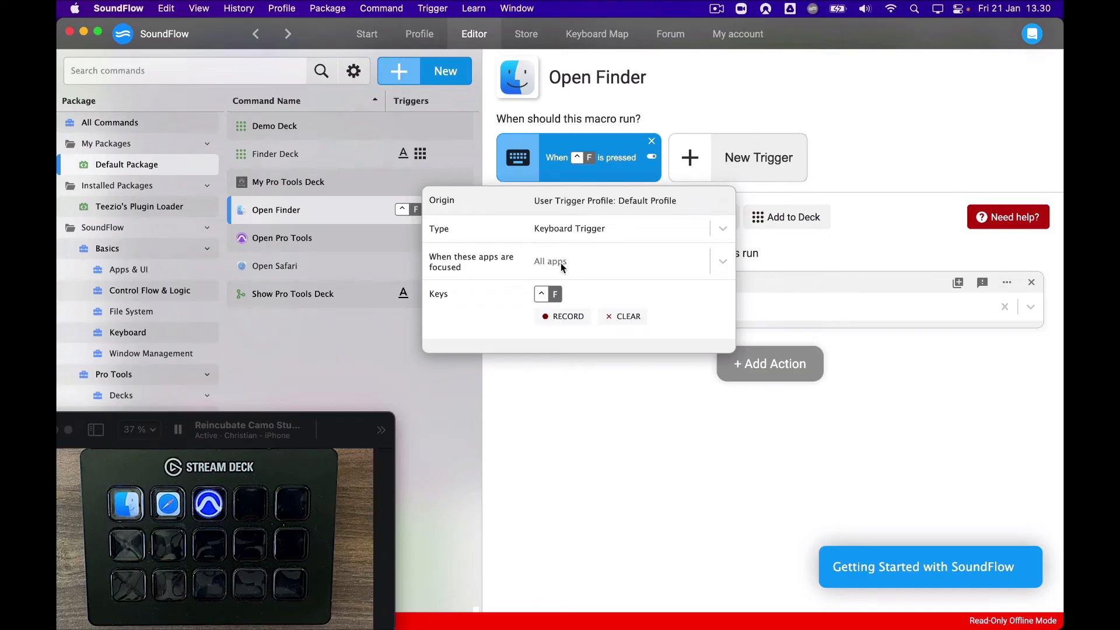
pyautogui.click(571, 411)
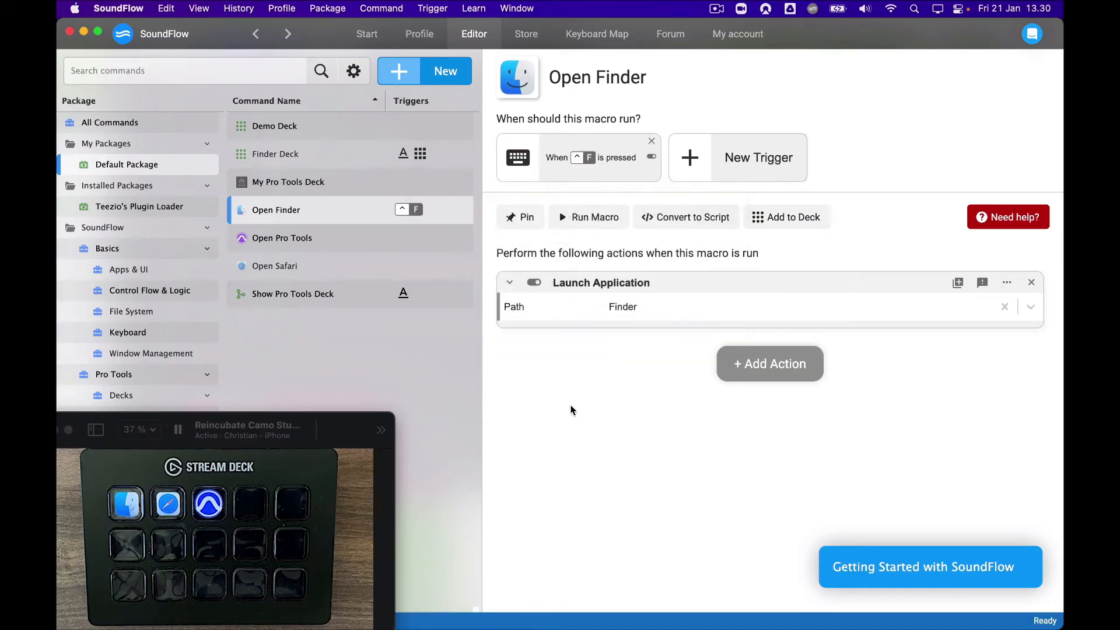
# - Test the Control+F trigger by opening Finder, and return to SoundFlow with the Camo Studio preview moved out of view
pyautogui.hotkey('ctrl', 'f')
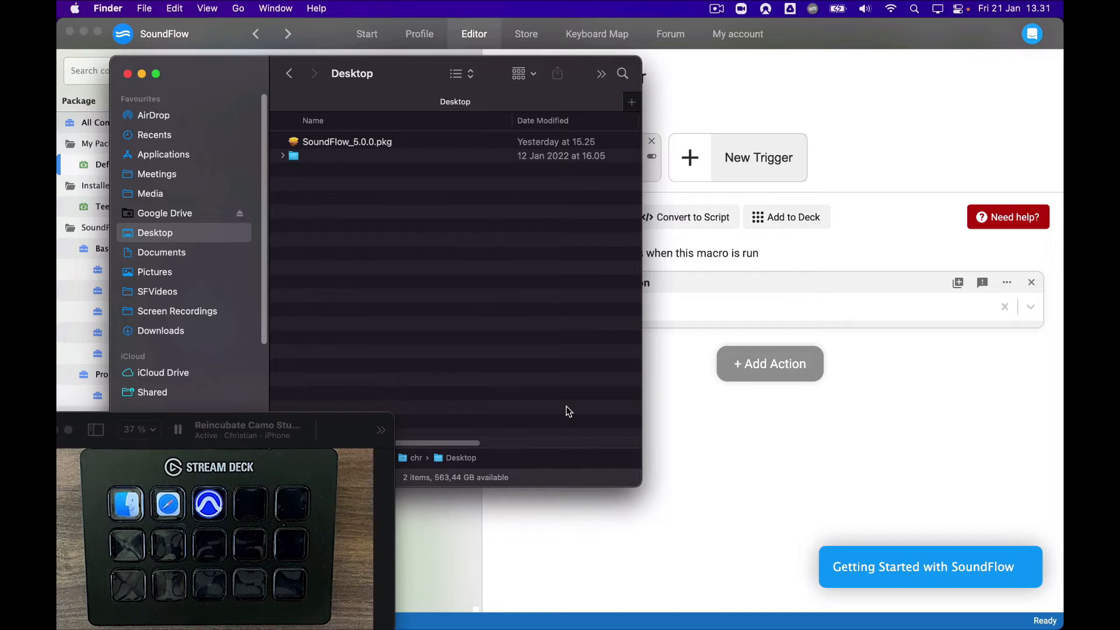
pyautogui.click(675, 415)
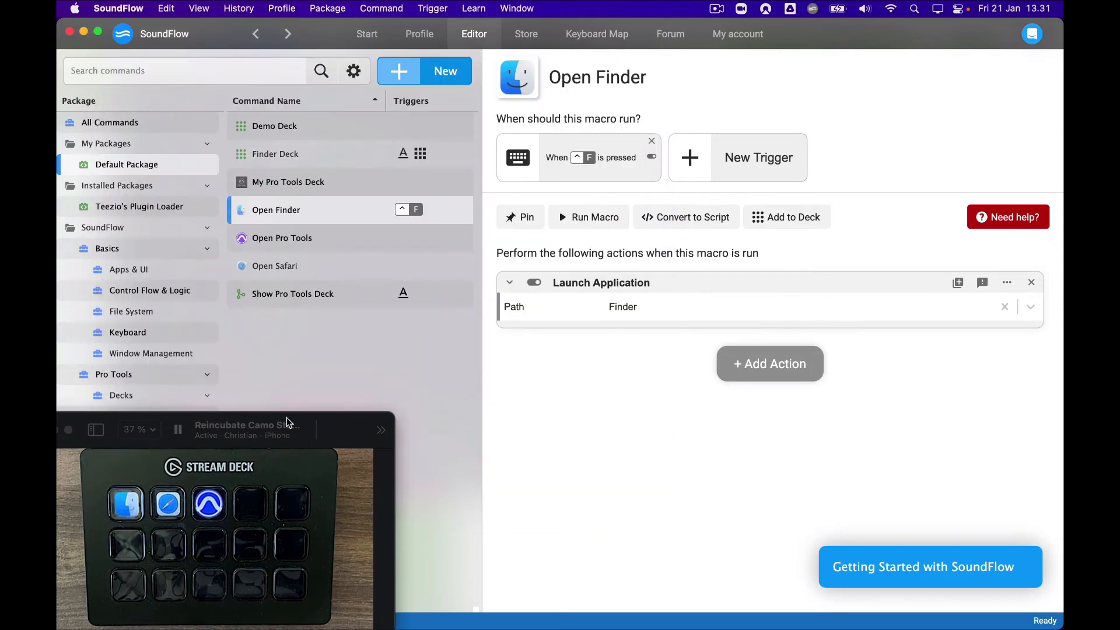
pyautogui.moveTo(286, 418); pyautogui.dragTo(58, 428)
pyautogui.click(295, 430)
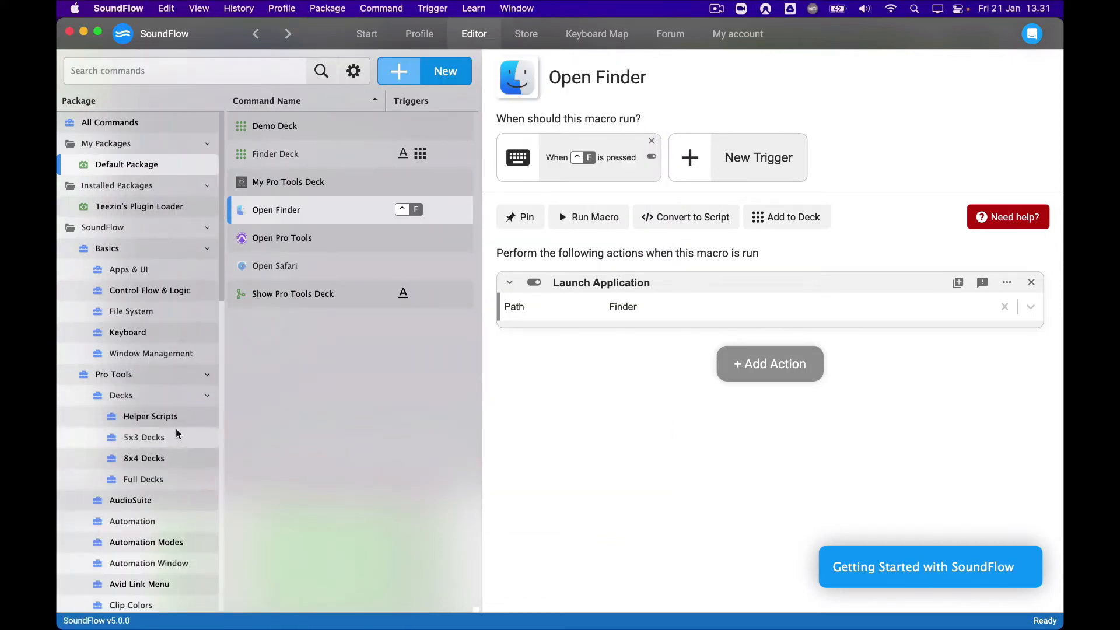
# - Open the Clip Colors package and select the Light 10 preset of Set Clip Color
pyautogui.scroll(-6, 177, 434)
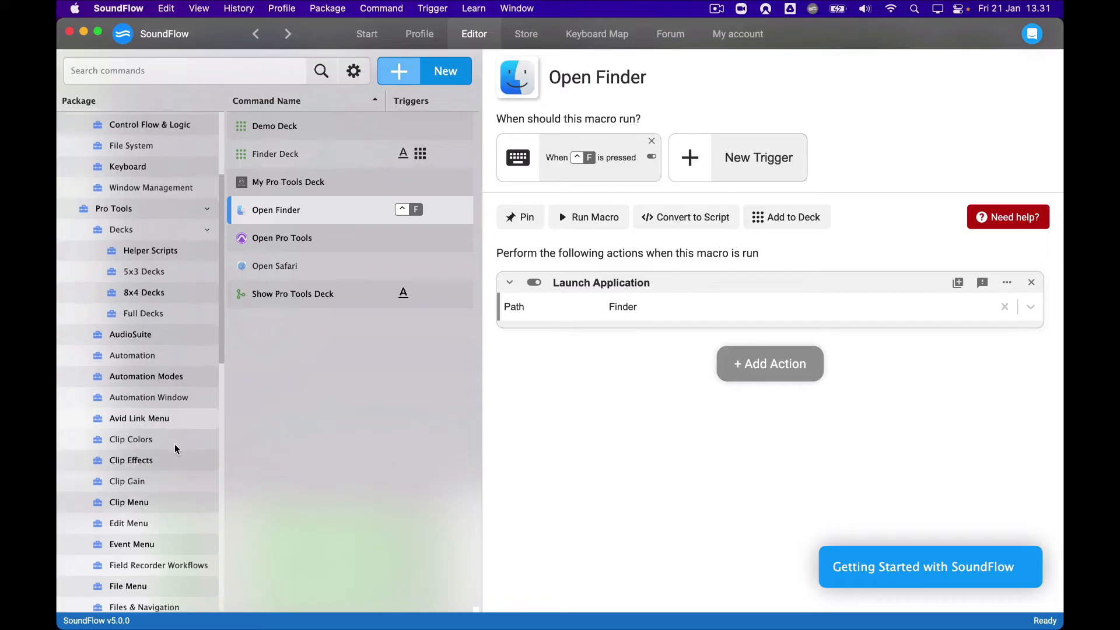
pyautogui.click(168, 442)
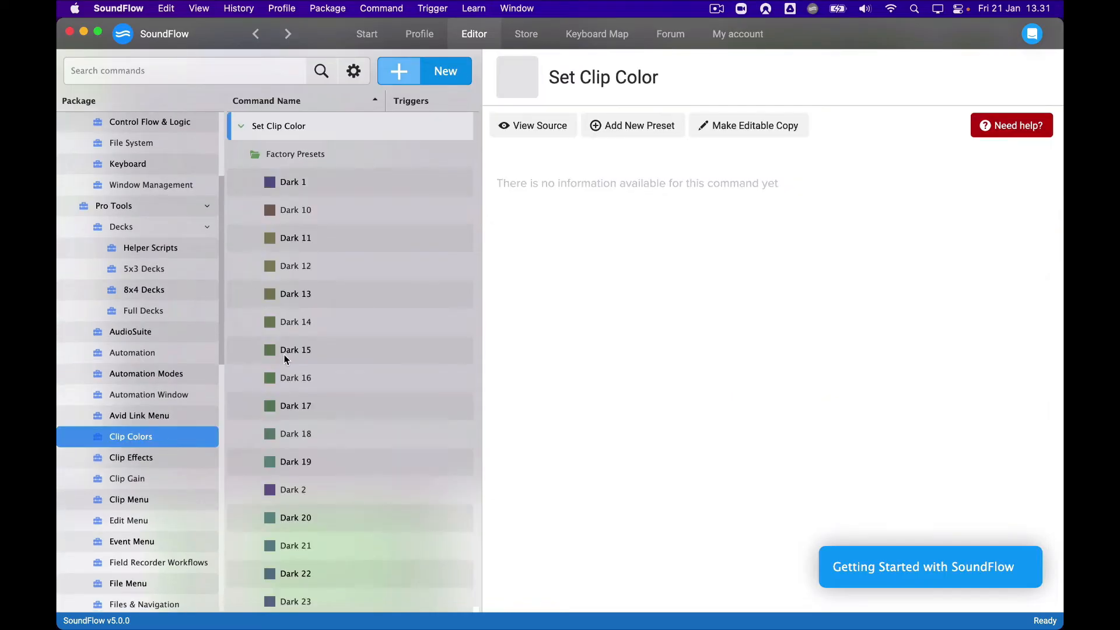
pyautogui.click(328, 335)
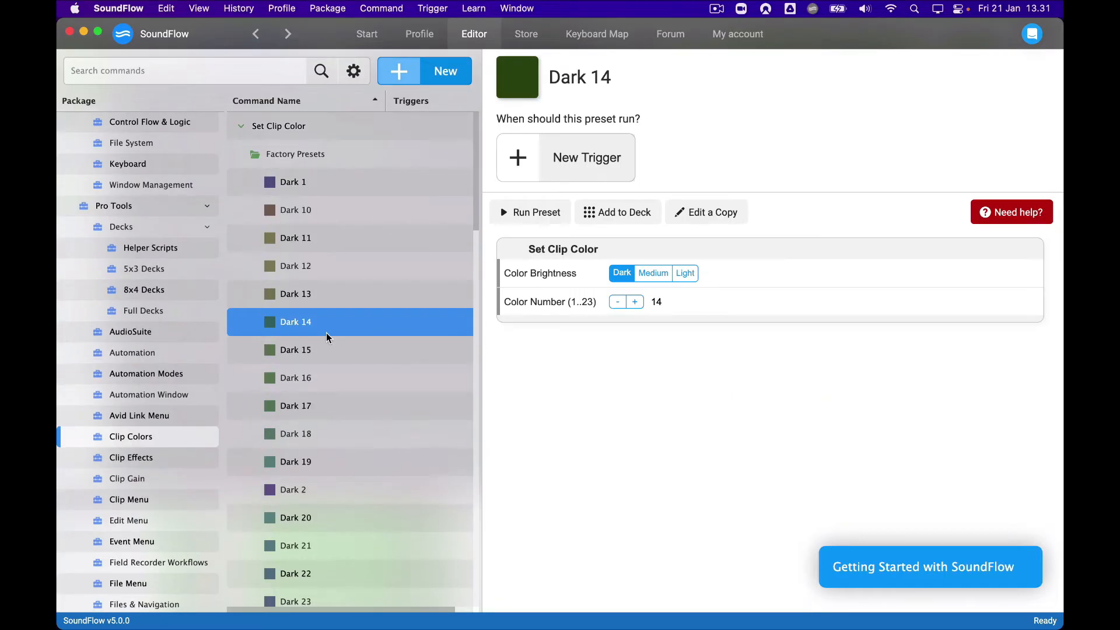
pyautogui.scroll(-10, 325, 402)
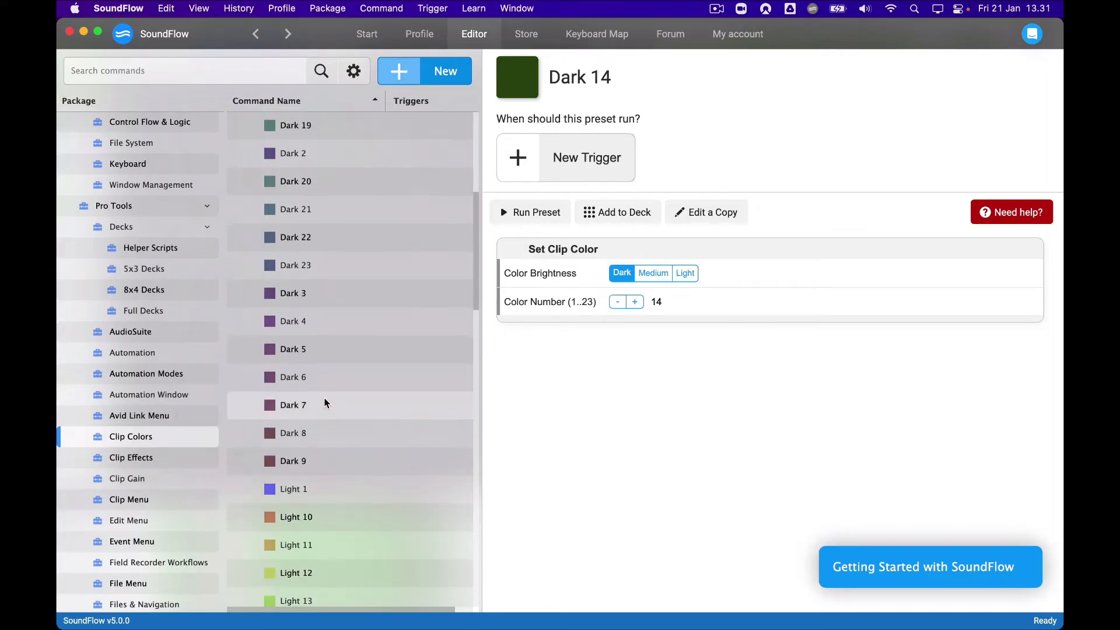
pyautogui.click(321, 488)
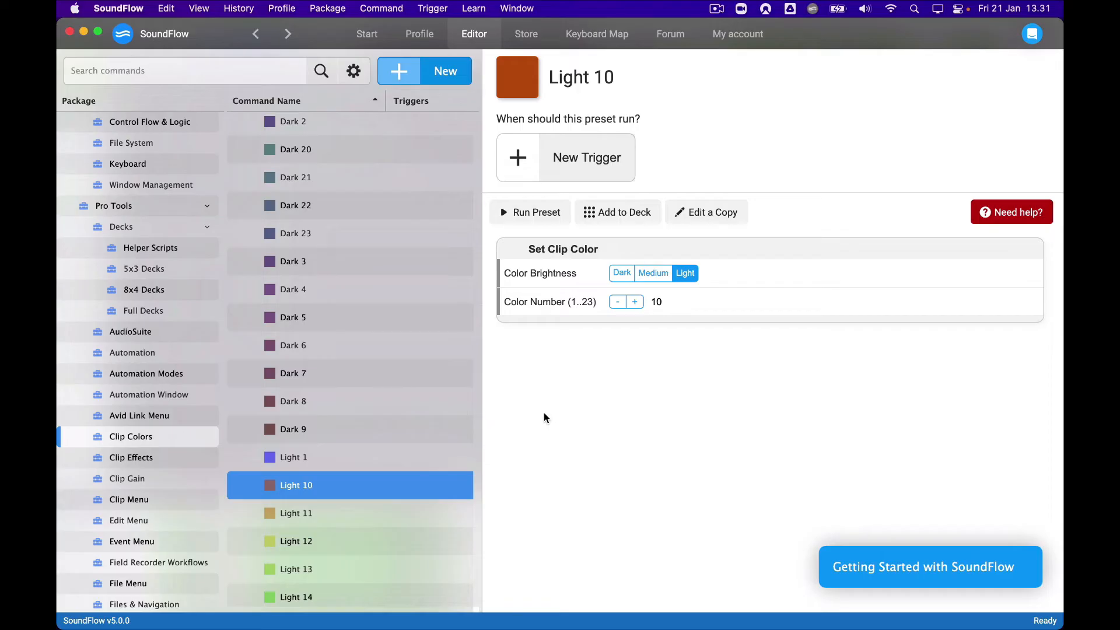
# - Add a keyboard trigger to the Light 10 preset and record Control+D as its shortcut
pyautogui.click(599, 174)
pyautogui.click(594, 205)
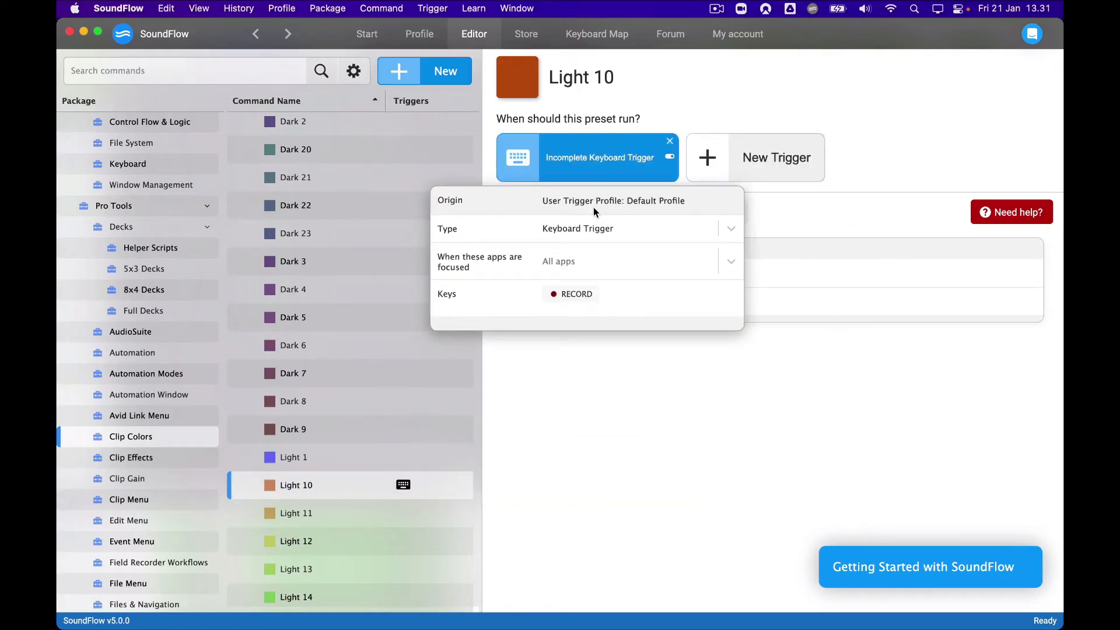
pyautogui.click(573, 294)
pyautogui.hotkey('ctrl', 'd')
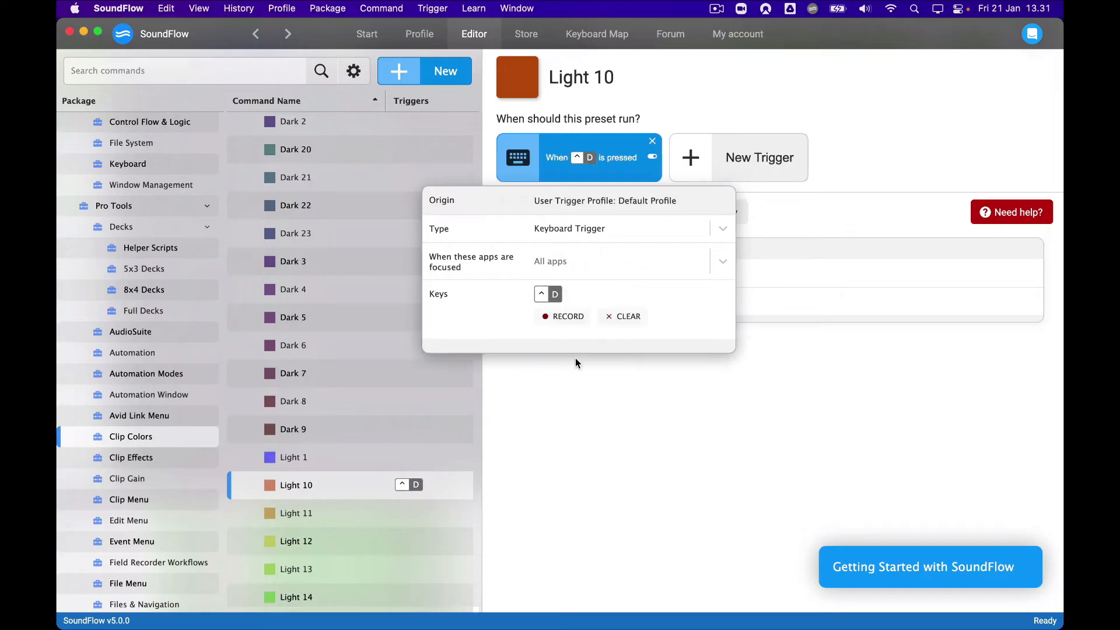
pyautogui.click(575, 359)
# - Switch to Pro Tools and recolor the Timeline3_rxed-02 clip on track Audio 1.1 using the Control+D trigger
pyautogui.press('super+Tab')
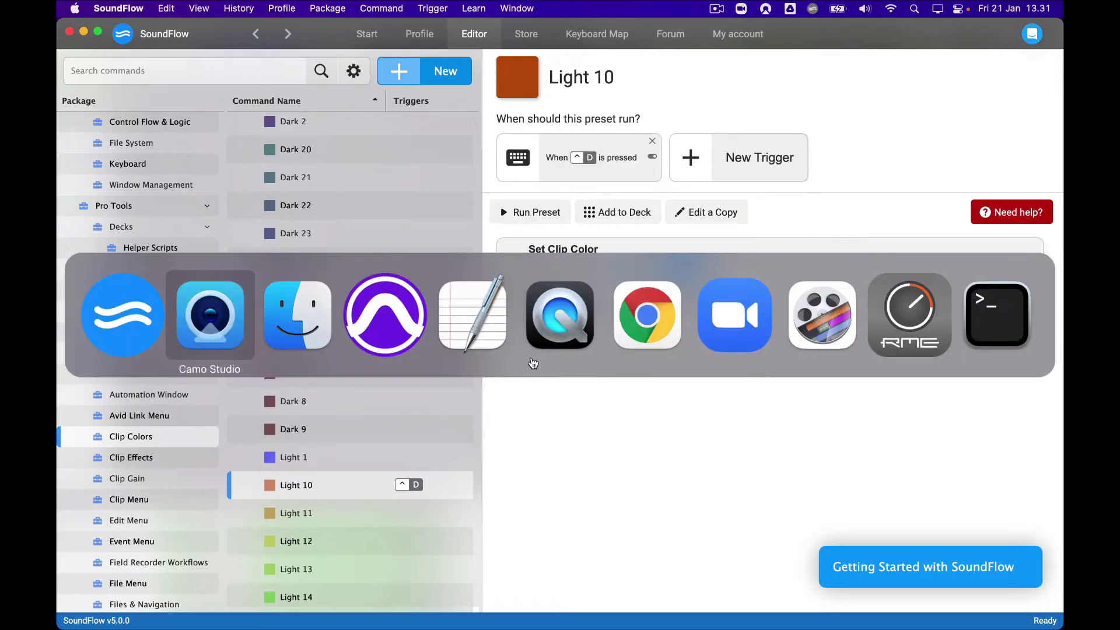
pyautogui.click(405, 346)
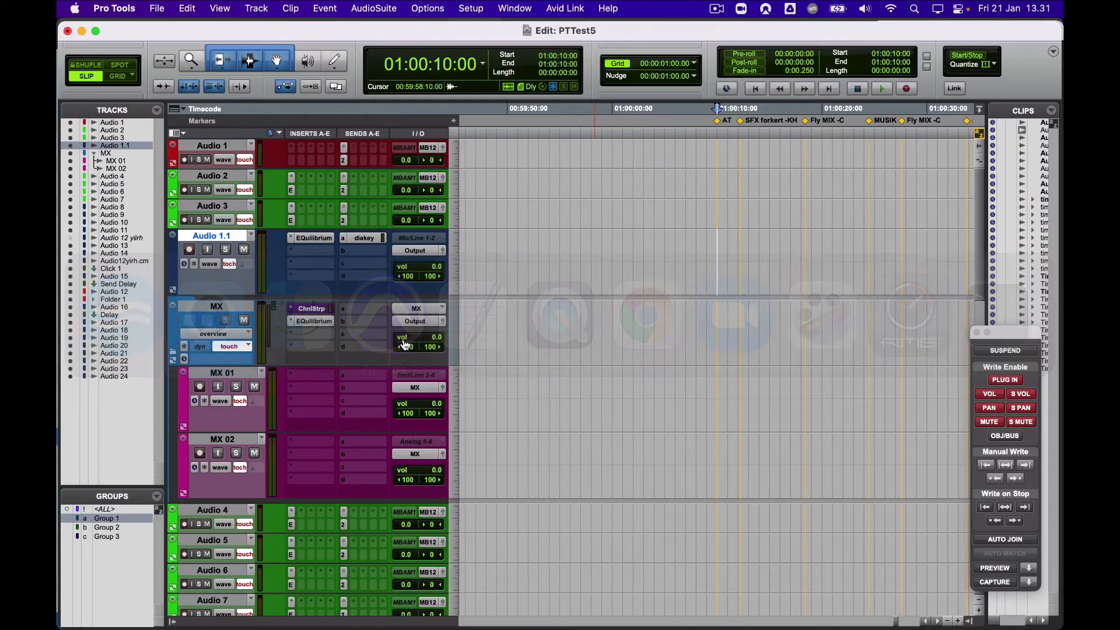
pyautogui.click(659, 280)
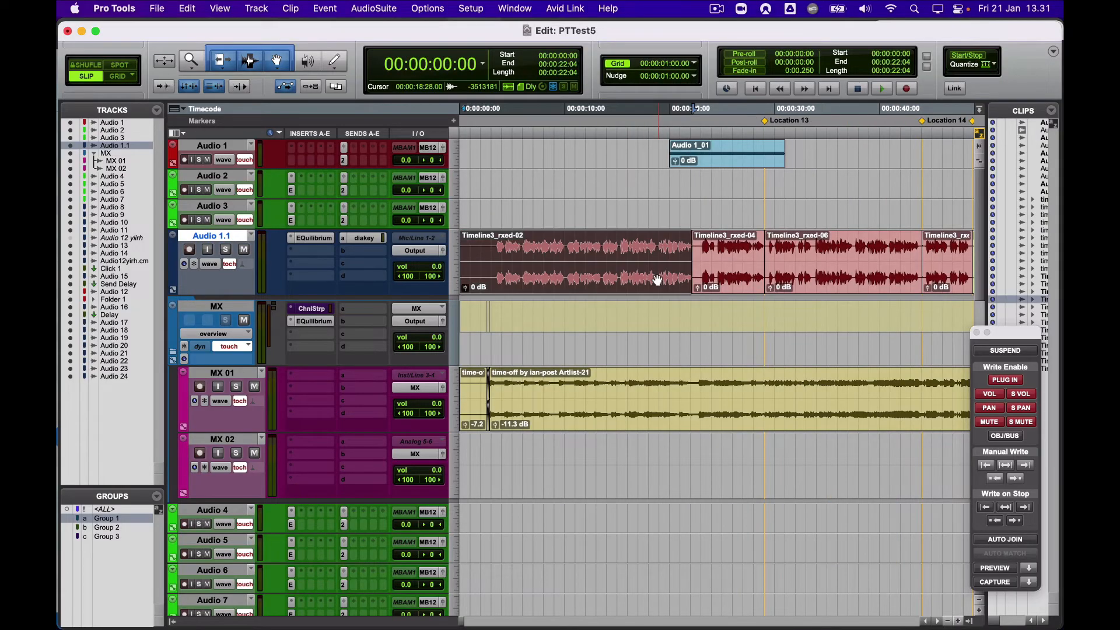
pyautogui.hotkey('ctrl', 'd')
pyautogui.press('super+w')
pyautogui.hscroll(5, 677, 268)
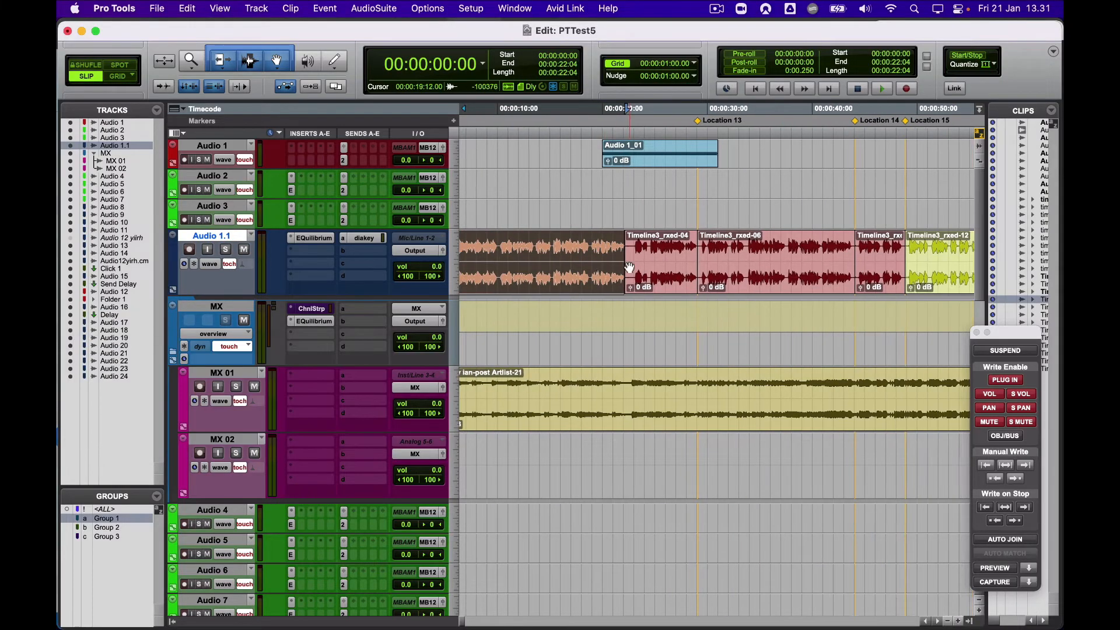
pyautogui.click(715, 264)
pyautogui.click(716, 280)
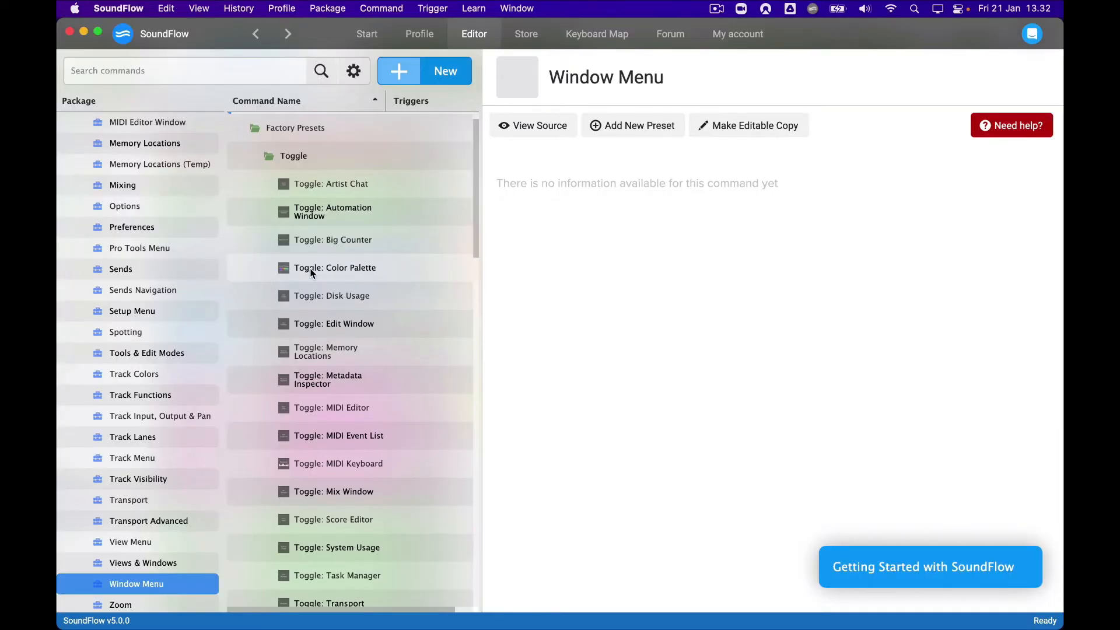
# - Open the Toggle: Color Palette preset in the Window Menu package and look over the surrounding packages and presets
pyautogui.click(311, 273)
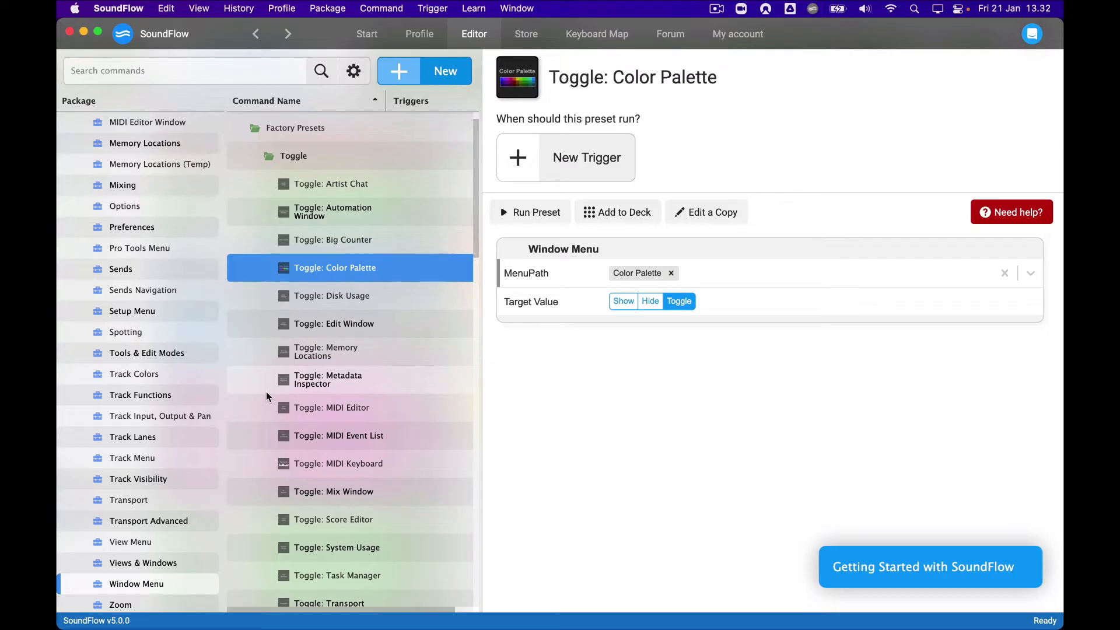
pyautogui.scroll(-2, 178, 469)
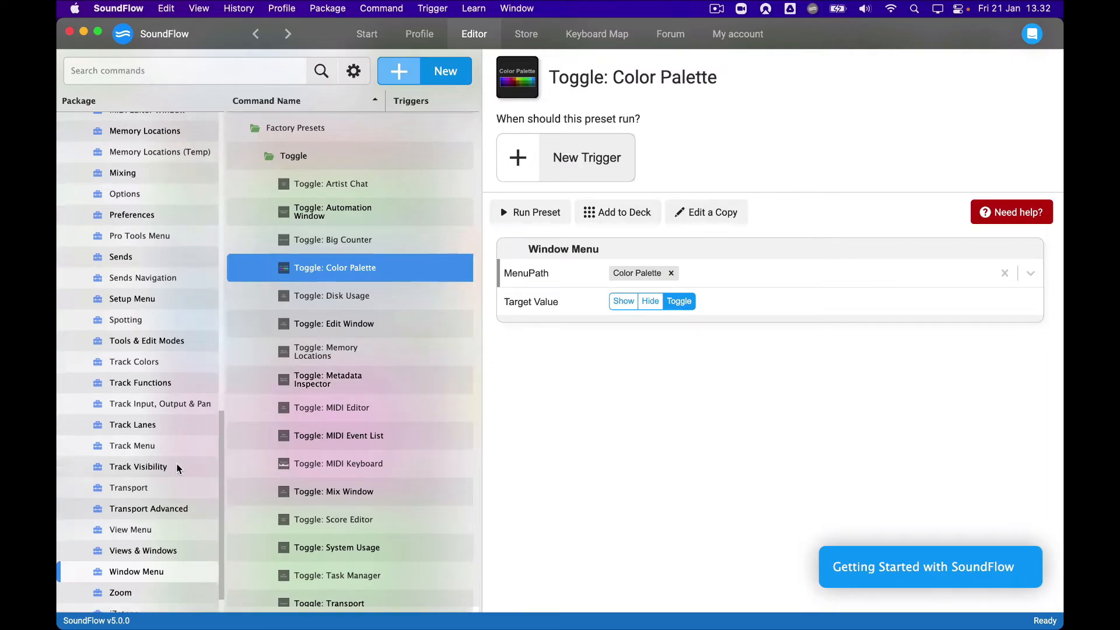
pyautogui.scroll(-2, 177, 470)
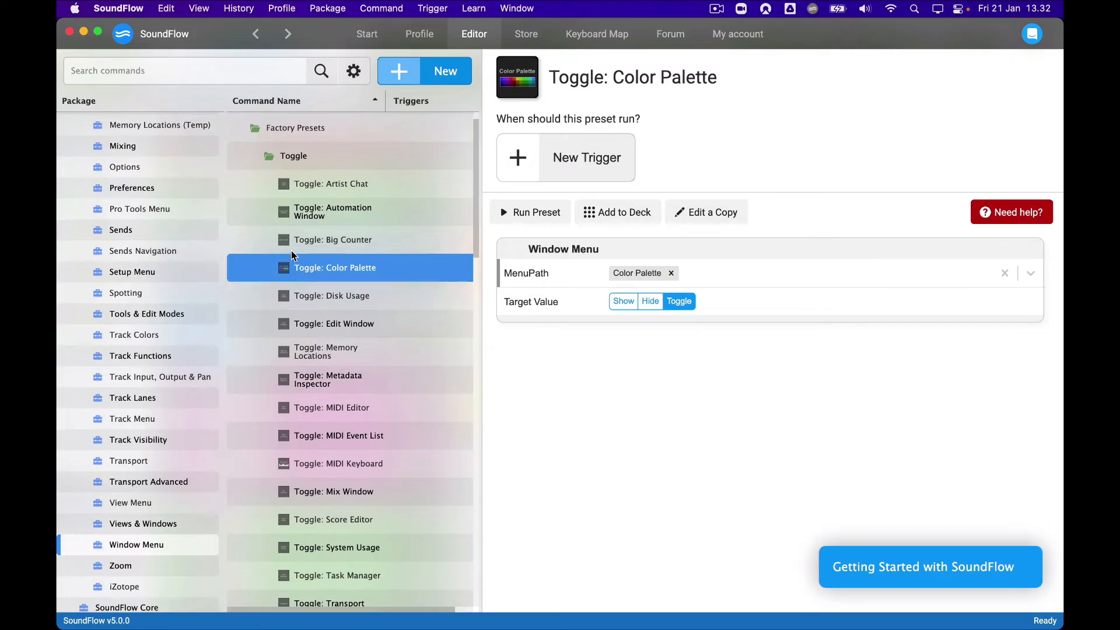
pyautogui.scroll(2, 262, 178)
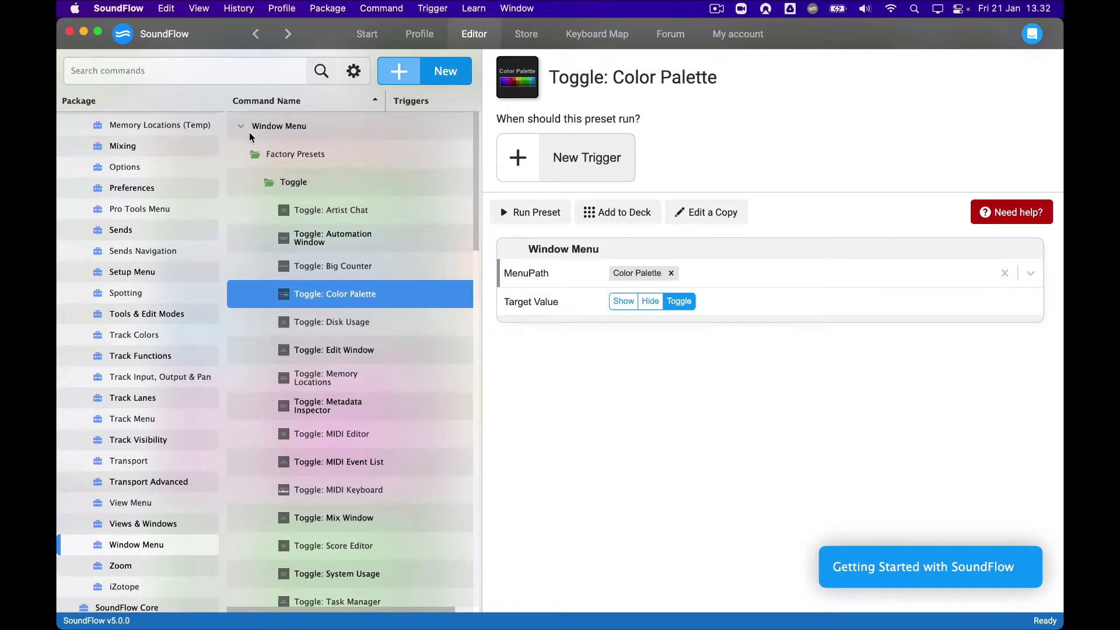
# - Collapse and expand the Toggle and Hide folders under Window Menu to review the Hide and Show presets
pyautogui.click(267, 185)
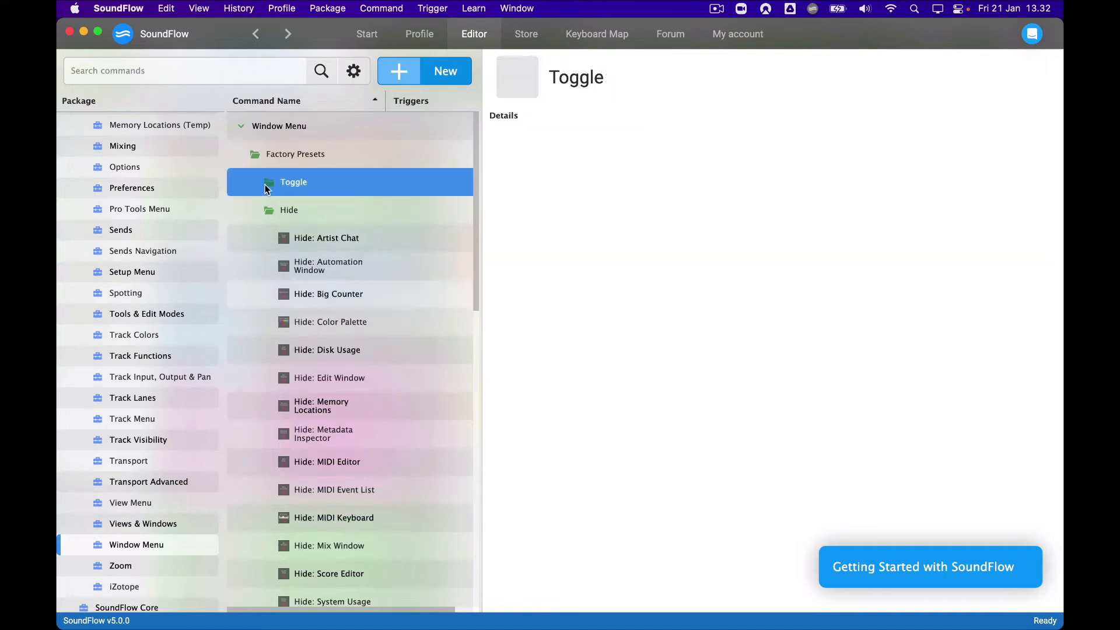
pyautogui.click(262, 212)
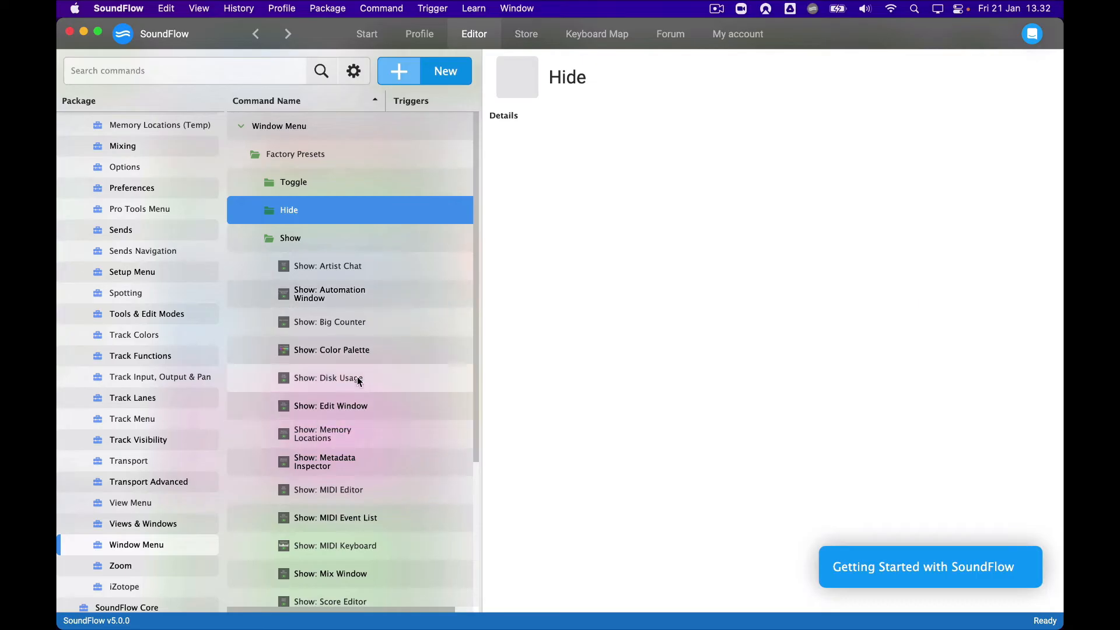
pyautogui.click(268, 229)
pyautogui.click(269, 217)
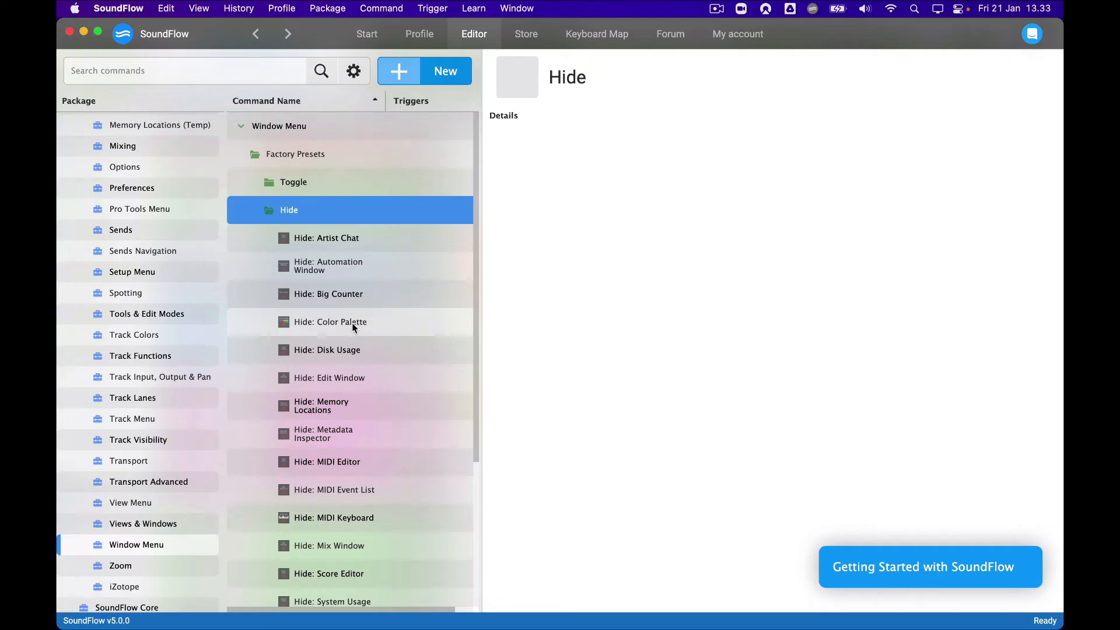
pyautogui.click(272, 217)
pyautogui.click(270, 184)
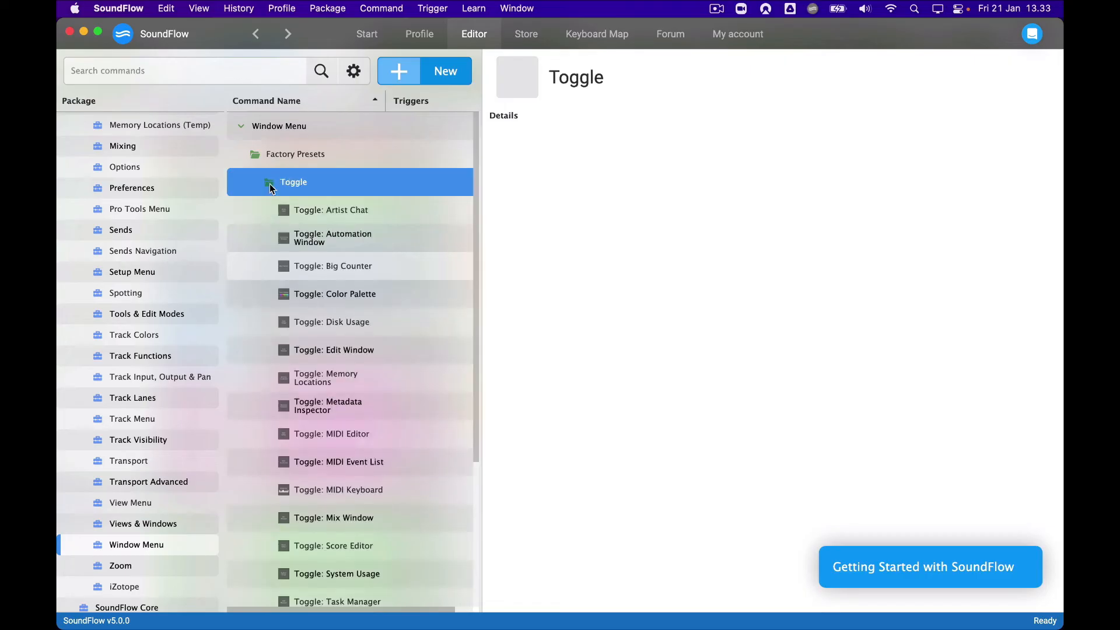
# - Add a keyboard trigger to the Toggle: Color Palette preset and record Control+C as its shortcut
pyautogui.click(352, 295)
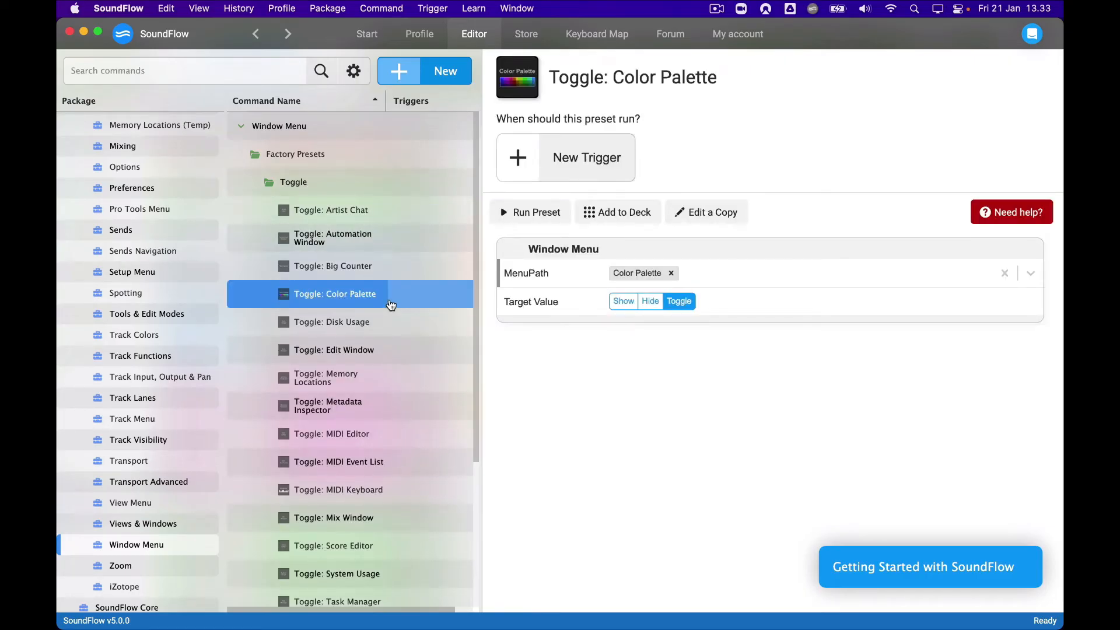
pyautogui.click(652, 152)
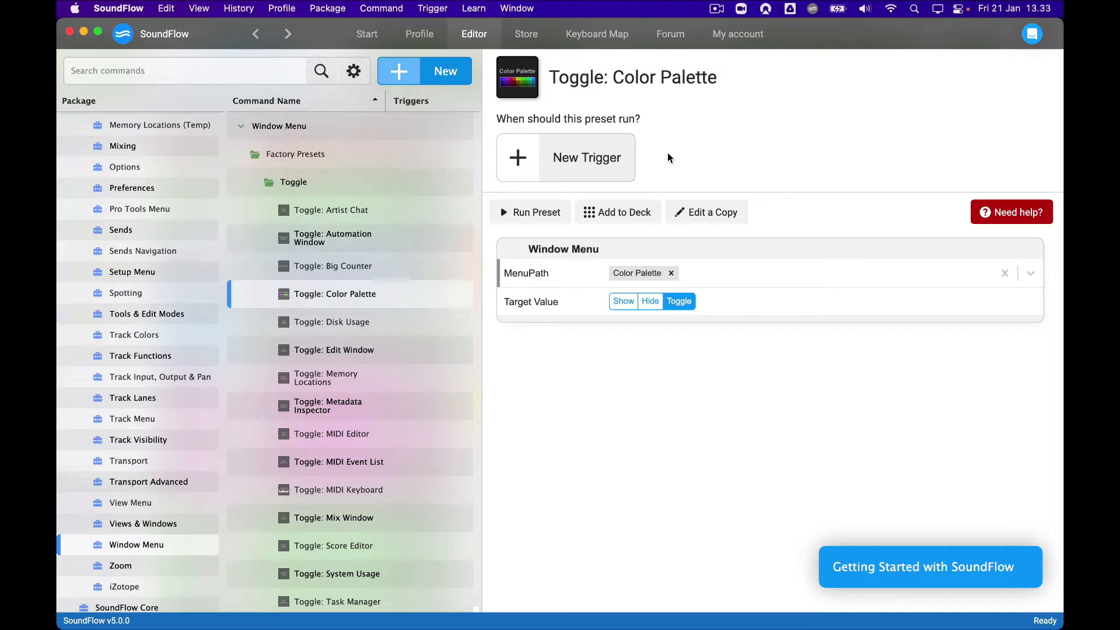
pyautogui.click(599, 156)
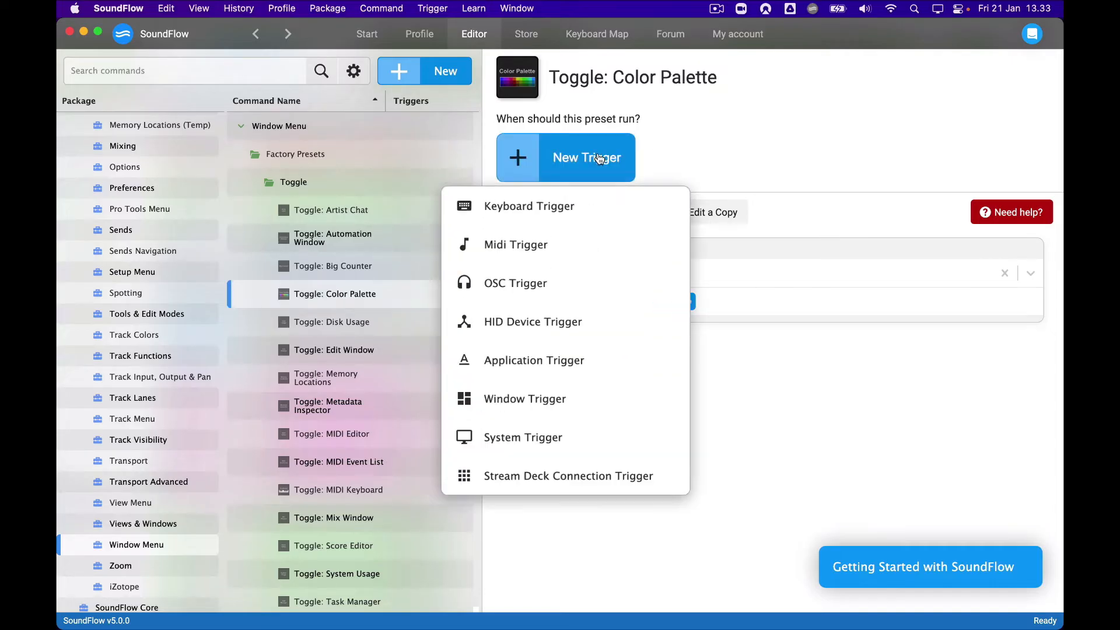
pyautogui.click(548, 206)
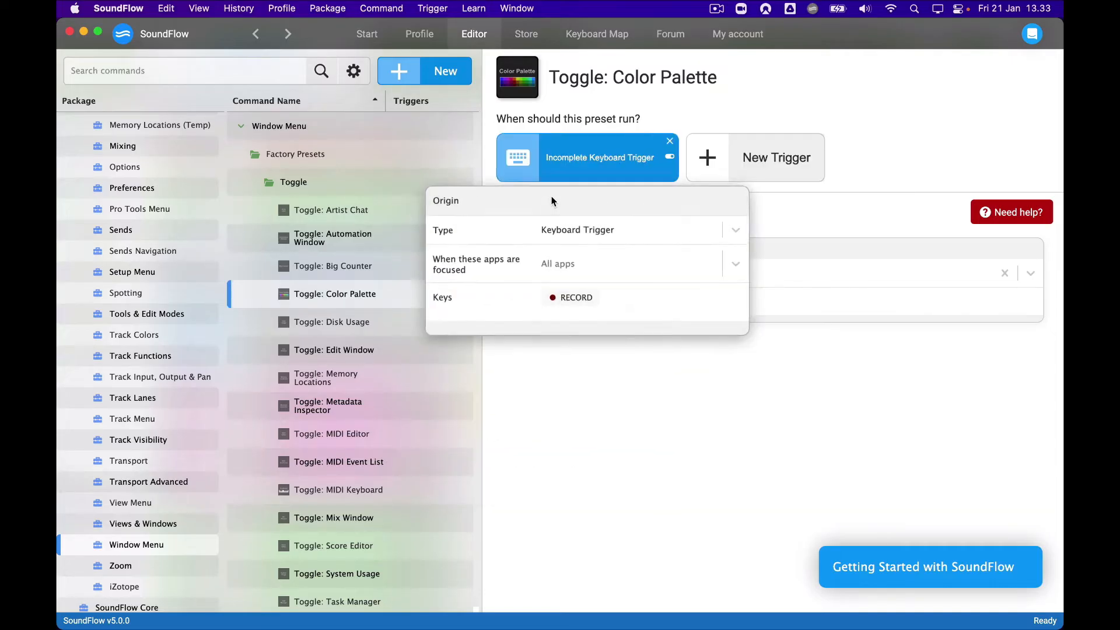
pyautogui.click(577, 294)
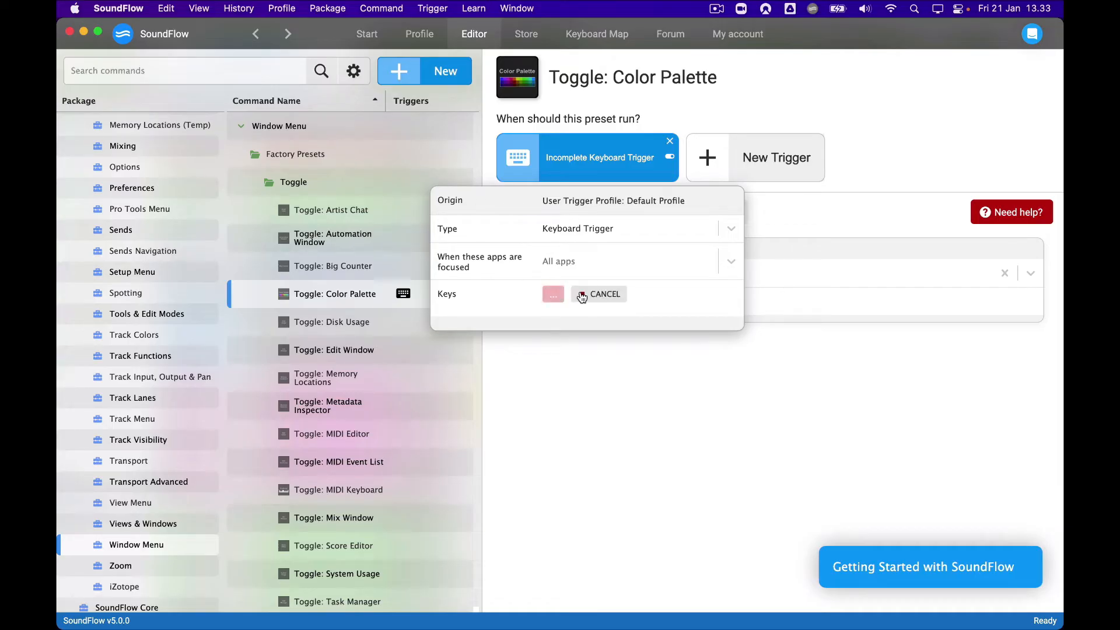
pyautogui.hotkey('ctrl', 'c')
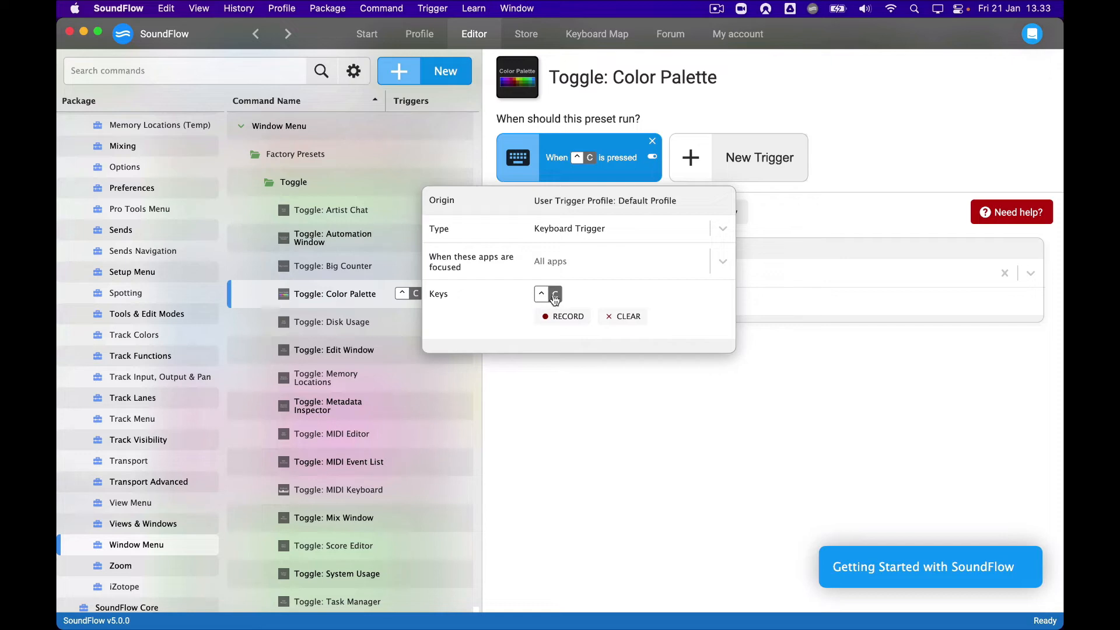
pyautogui.click(542, 379)
# - Switch to Pro Tools and test showing and hiding the Color Palette window with the Control+C trigger
pyautogui.press('super+Tab')
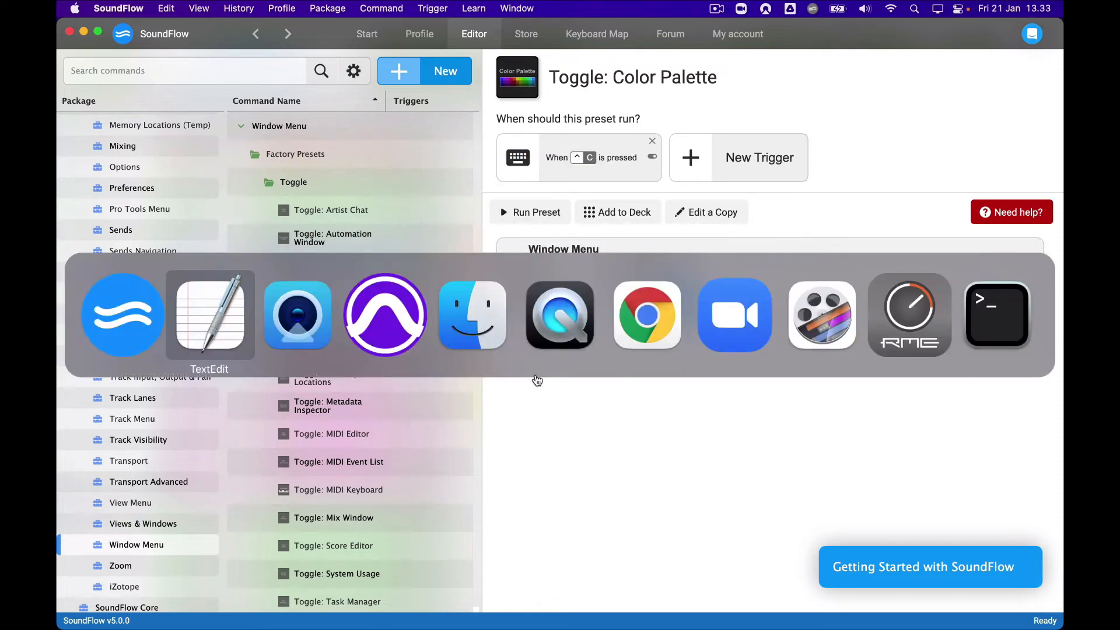
pyautogui.press('super+Tab')
pyautogui.press('super+Tab')
pyautogui.hotkey('ctrl', 'c')
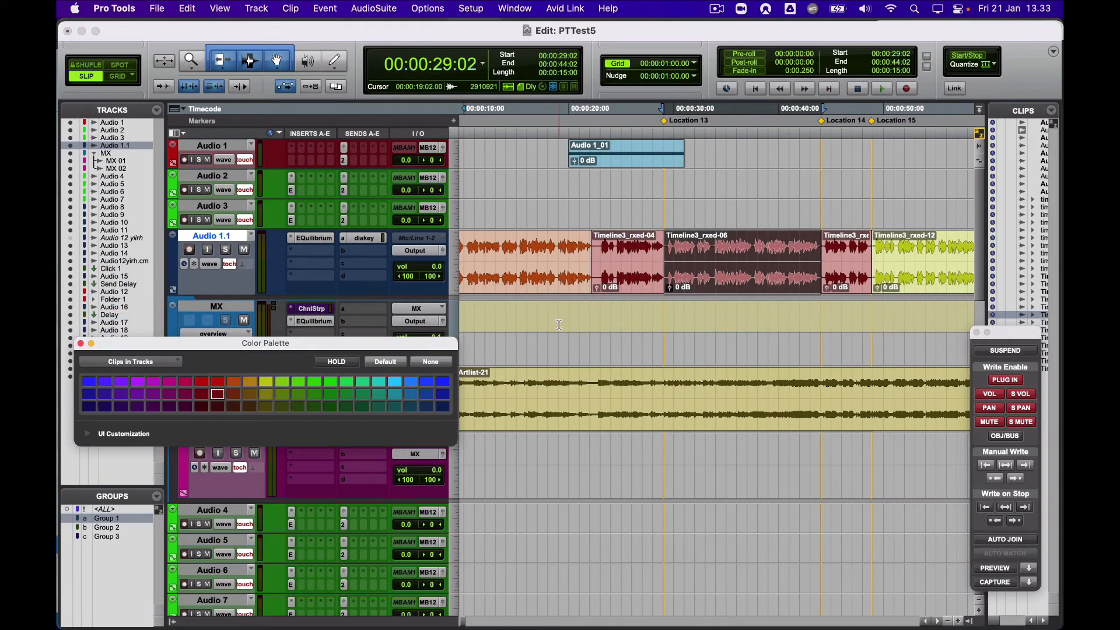
pyautogui.hotkey('ctrl', 'c')
pyautogui.hotkey('ctrl', 'c')
pyautogui.hotkey('ctrl', 'c')
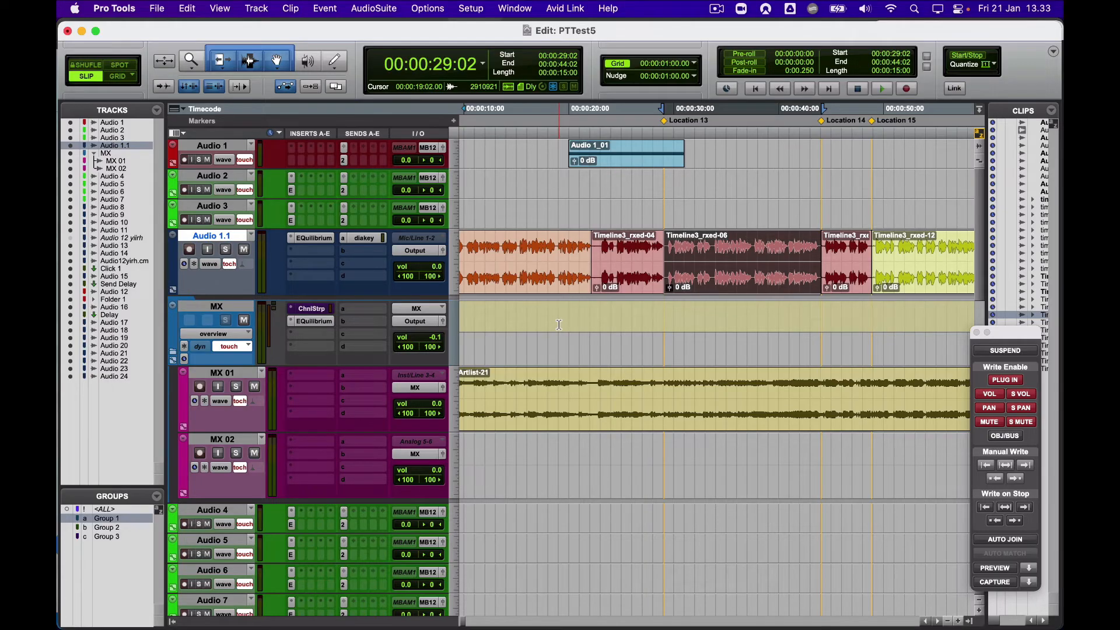
# - Select the short red clip starting at Location 19 on track Audio 1.1
pyautogui.hscroll(4, 559, 324)
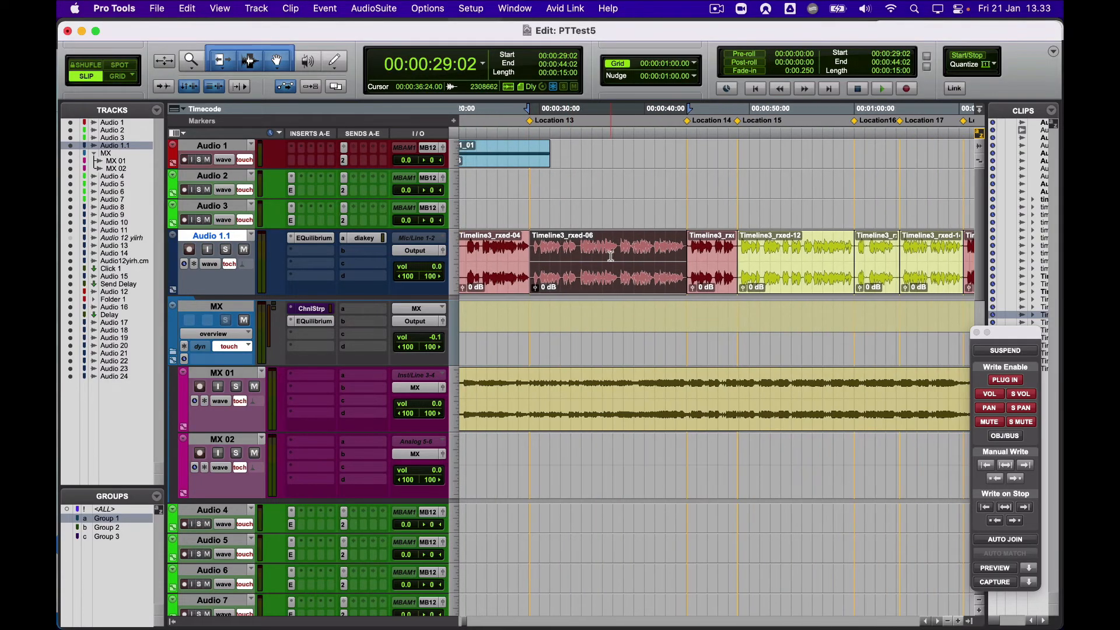
pyautogui.click(611, 256)
pyautogui.hscroll(4, 609, 274)
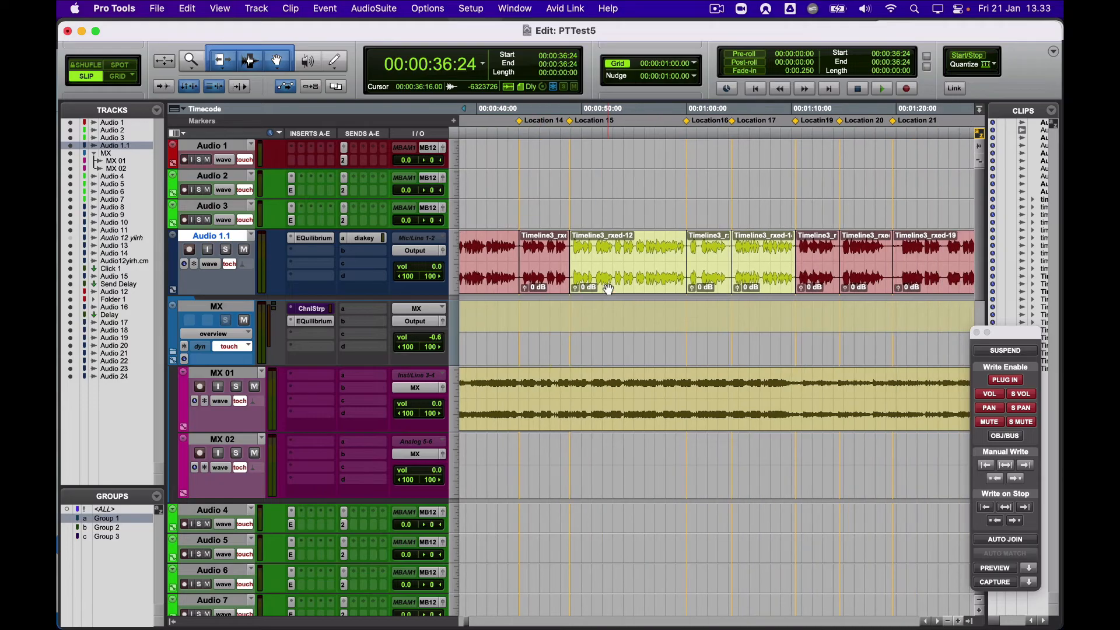
pyautogui.hscroll(1, 608, 289)
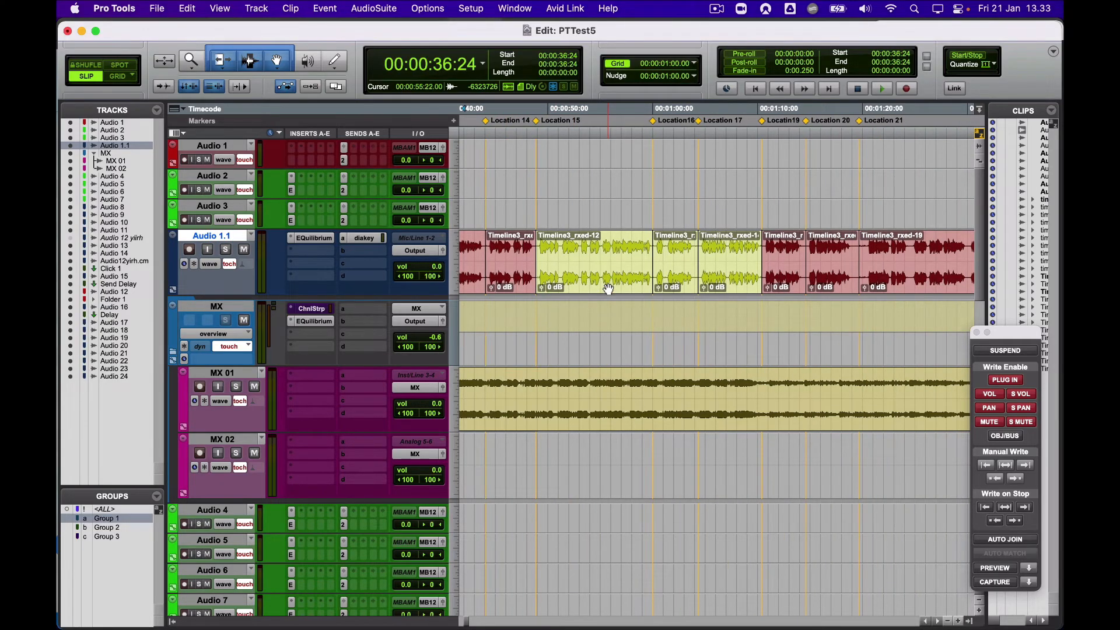
pyautogui.hscroll(6, 609, 288)
pyautogui.click(579, 287)
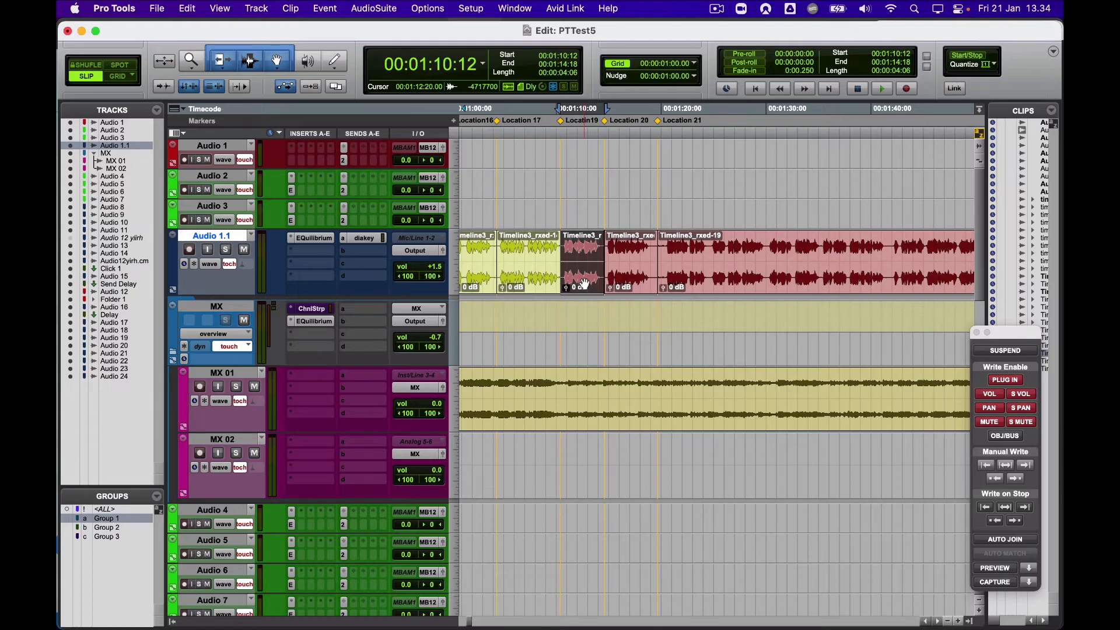
# - Switch to SoundFlow and open the AudioSuite package under Pro Tools
pyautogui.press('super+Tab')
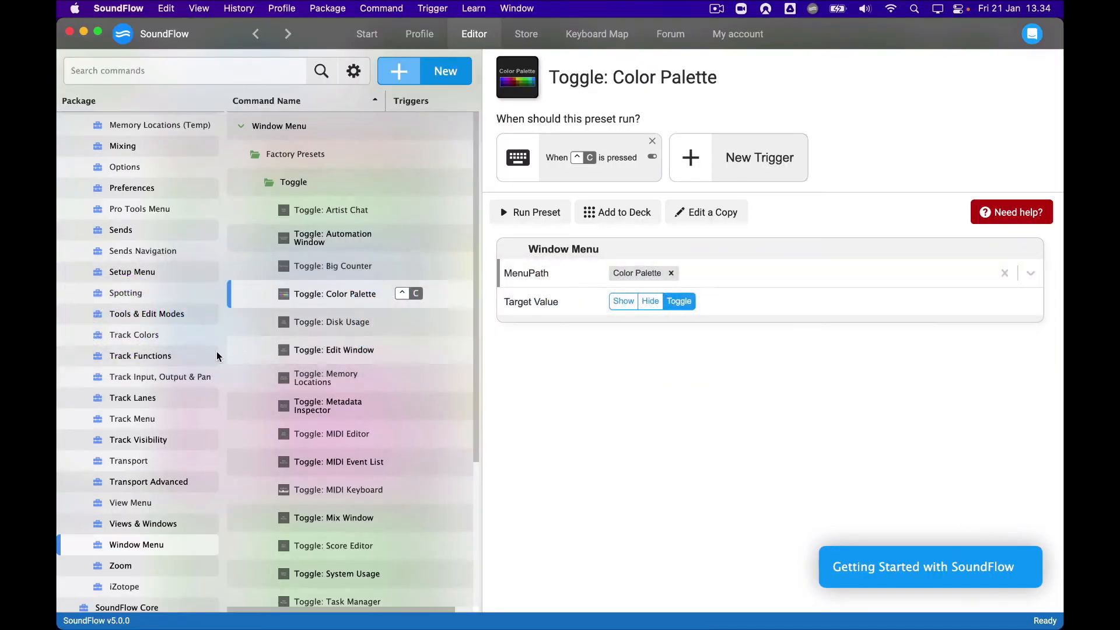
pyautogui.scroll(10, 213, 362)
pyautogui.scroll(5, 212, 368)
pyautogui.scroll(-4, 212, 368)
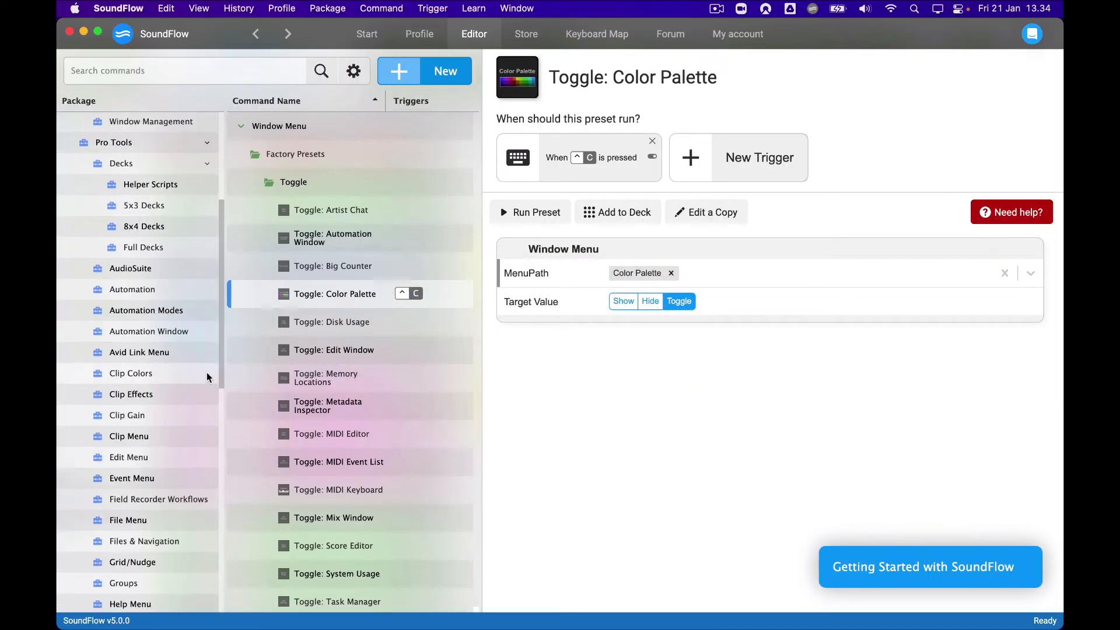
pyautogui.click(130, 268)
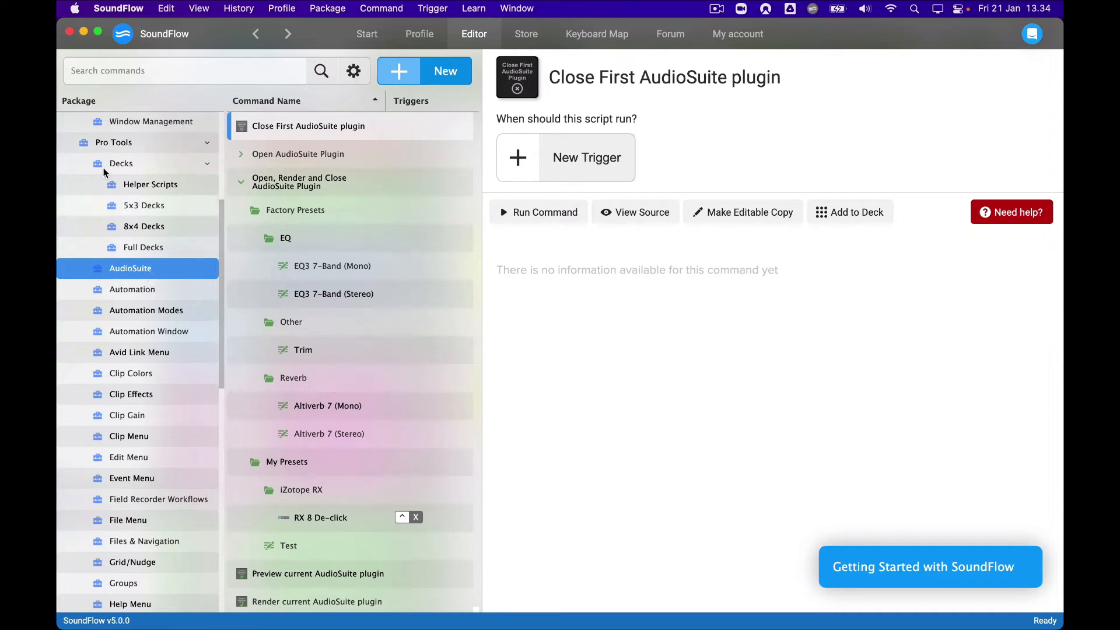
# - Expand the Open, Render and Close AudioSuite Plugin template, inspect its source code, and return to its description
pyautogui.click(241, 183)
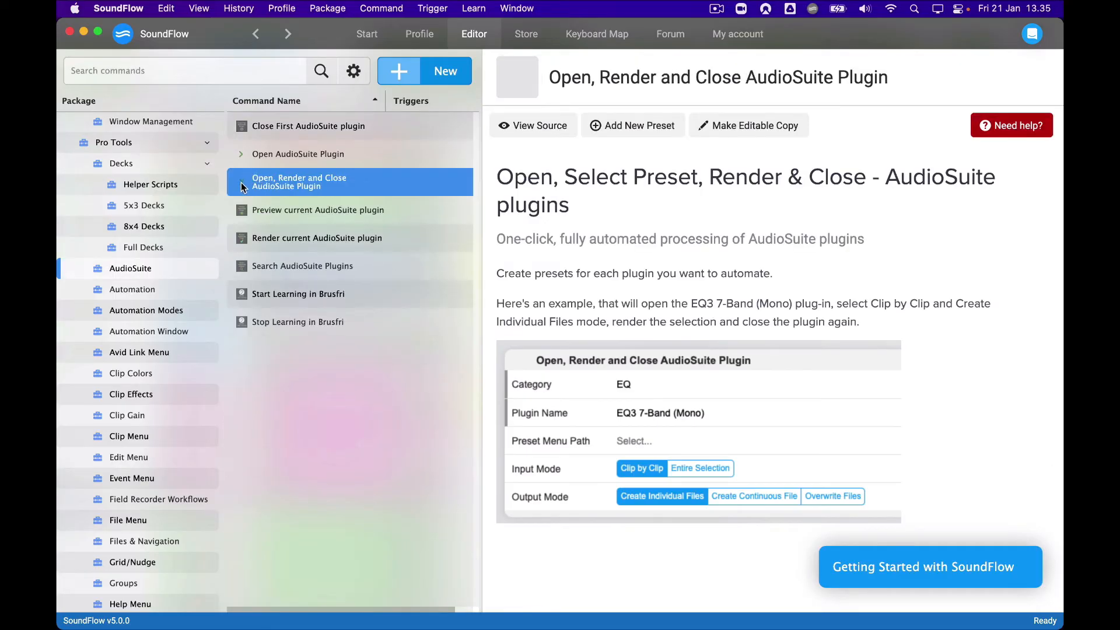
pyautogui.click(241, 186)
pyautogui.click(240, 184)
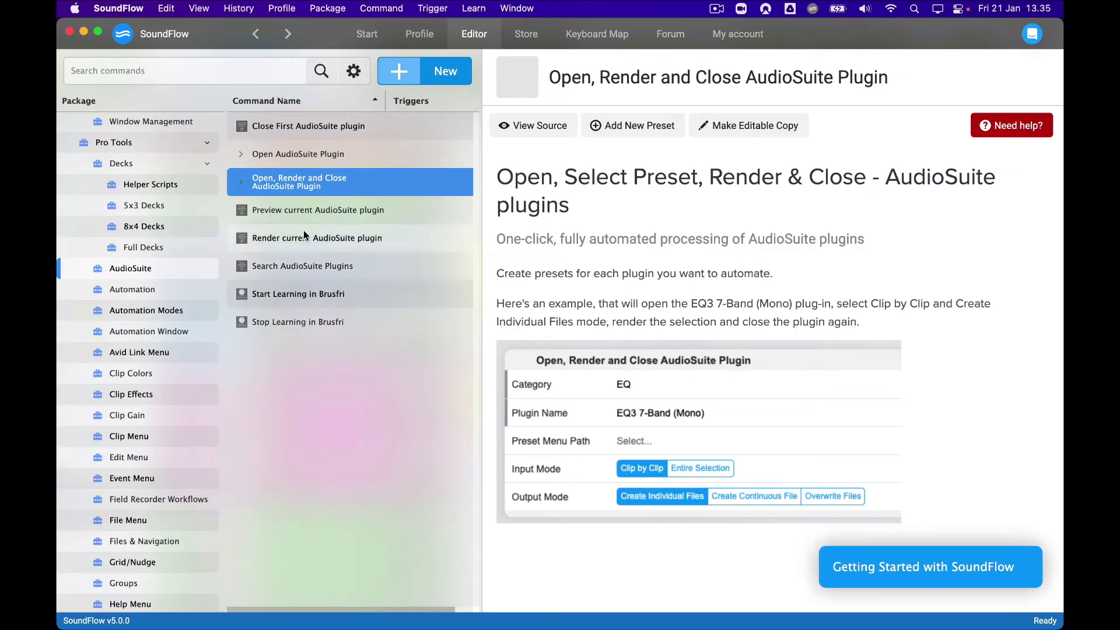
pyautogui.click(241, 182)
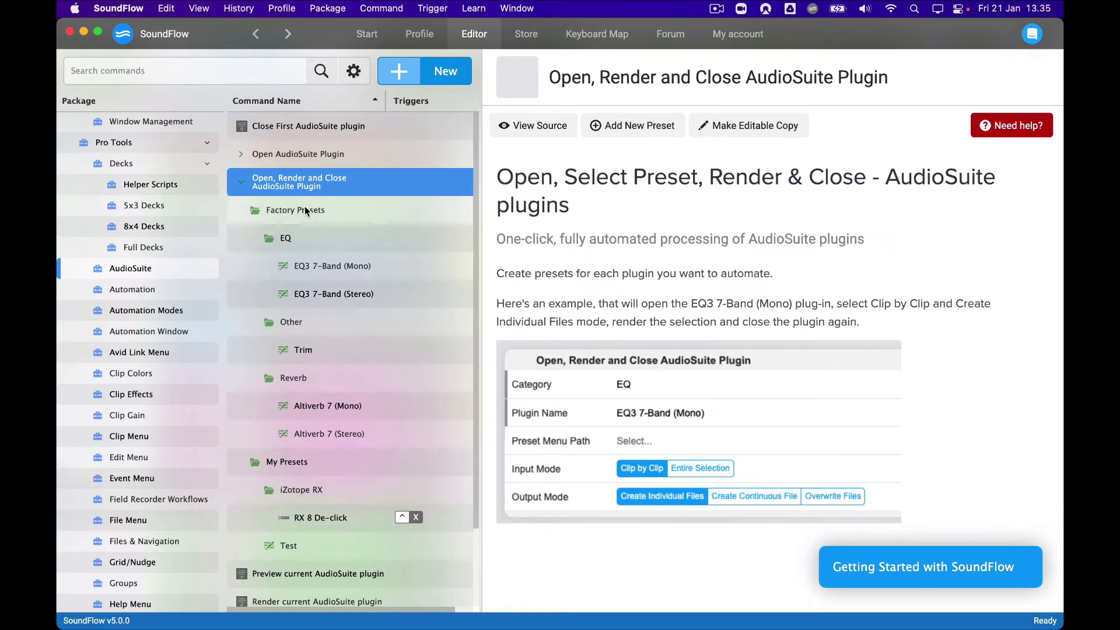
pyautogui.click(549, 136)
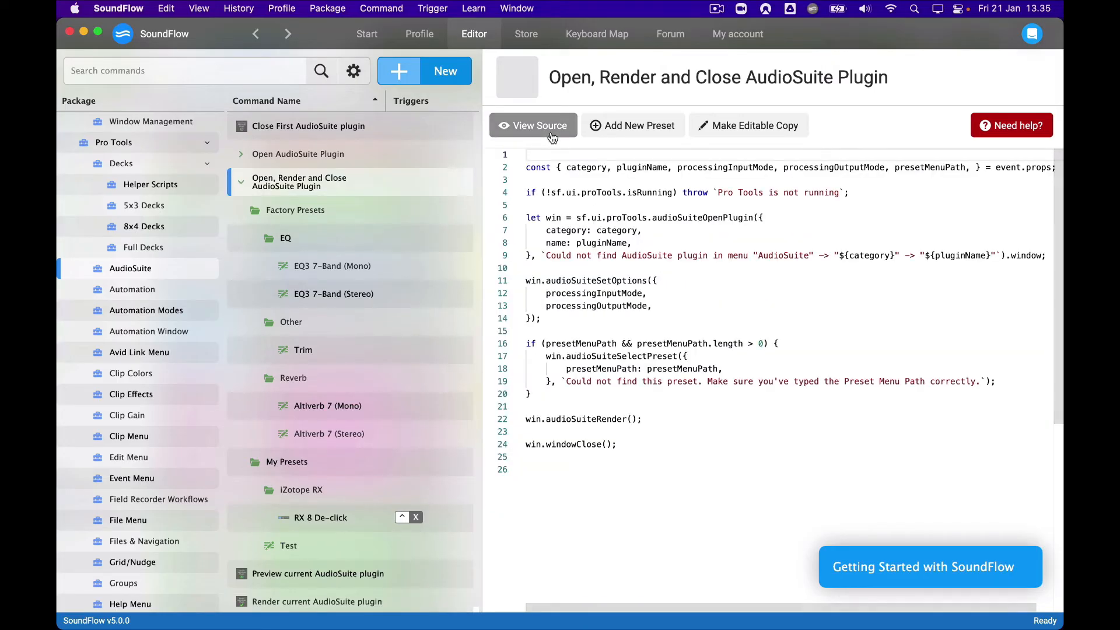
pyautogui.click(552, 137)
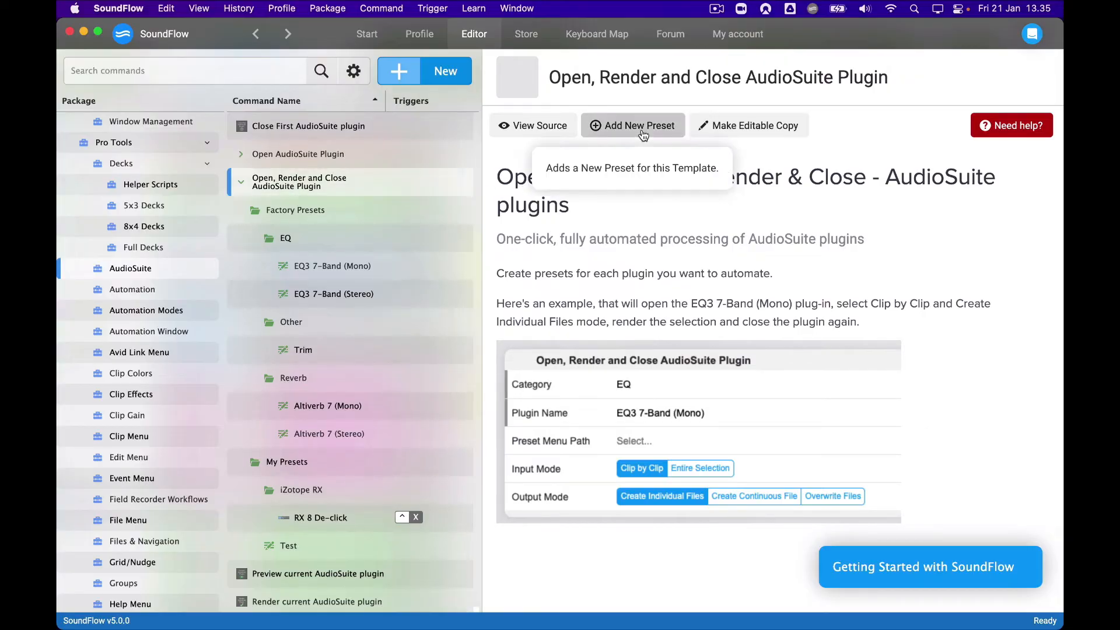
# - Review the EQ3 7-Band mono and stereo factory presets and the RX 8 De-click preset in My Presets
pyautogui.click(383, 266)
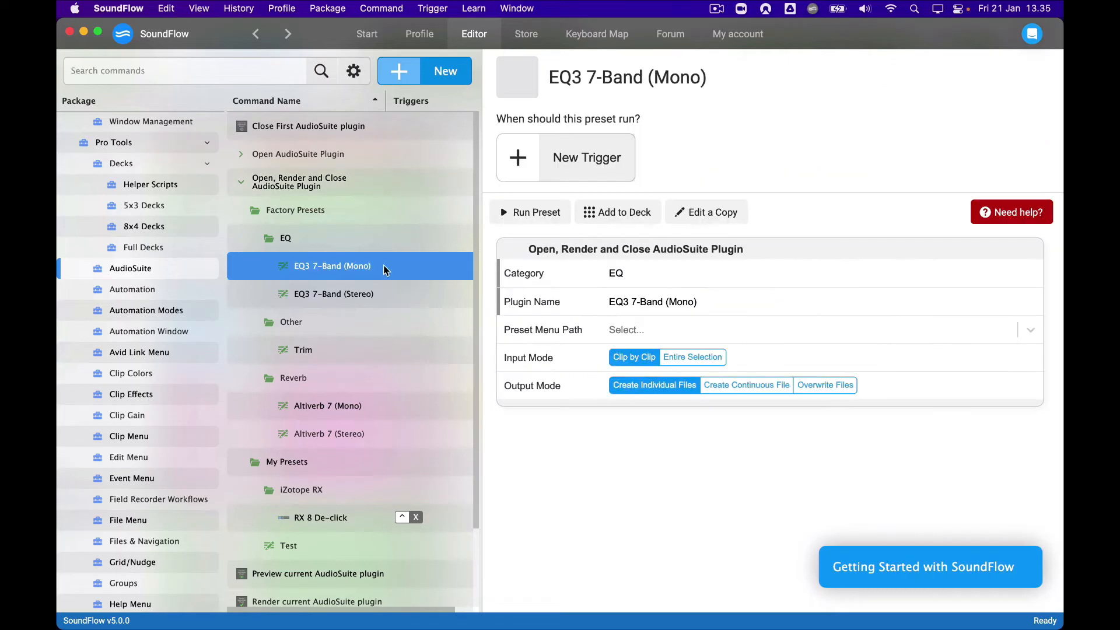
pyautogui.click(341, 295)
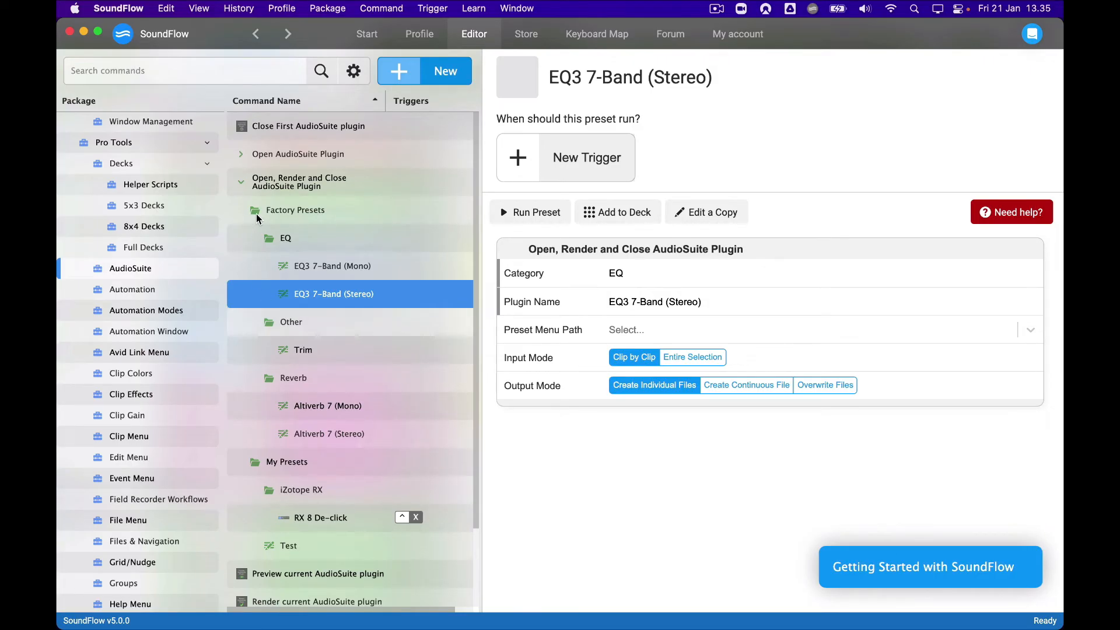
pyautogui.click(320, 470)
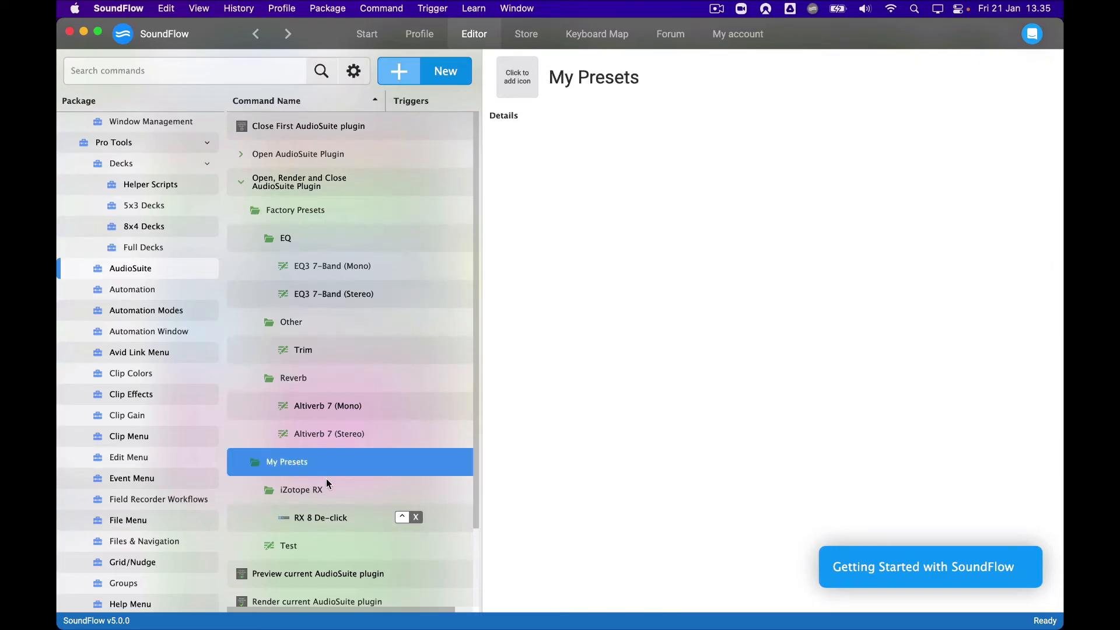
pyautogui.click(342, 524)
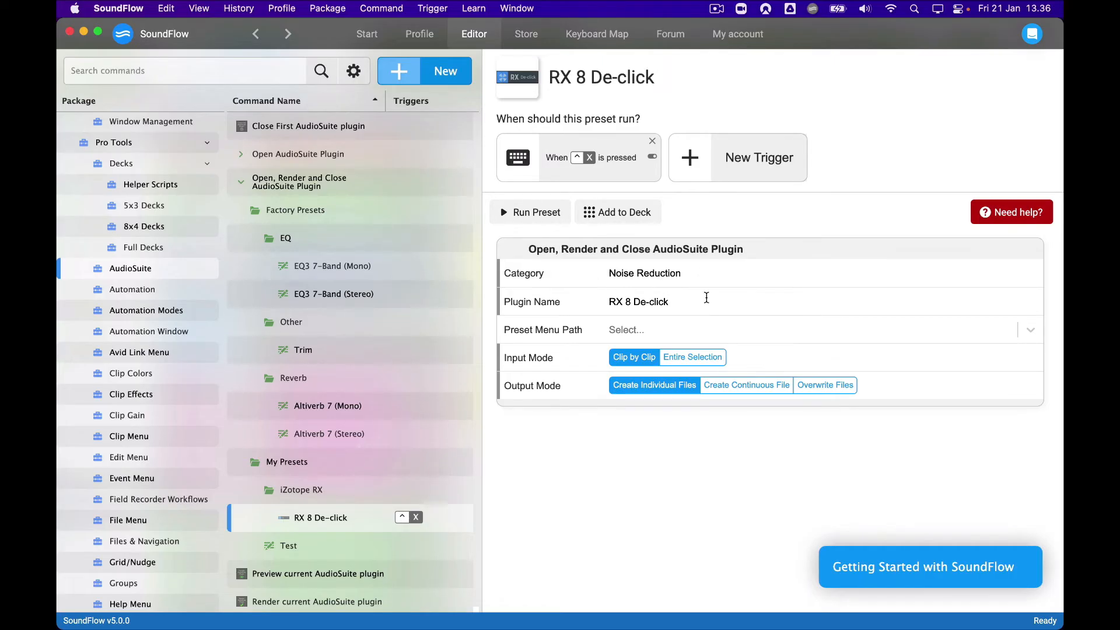
# - Switch to Pro Tools and find RX 8 De-click among the Noise Reduction AudioSuite plug-ins
pyautogui.press('super+Tab')
pyautogui.click(225, 333)
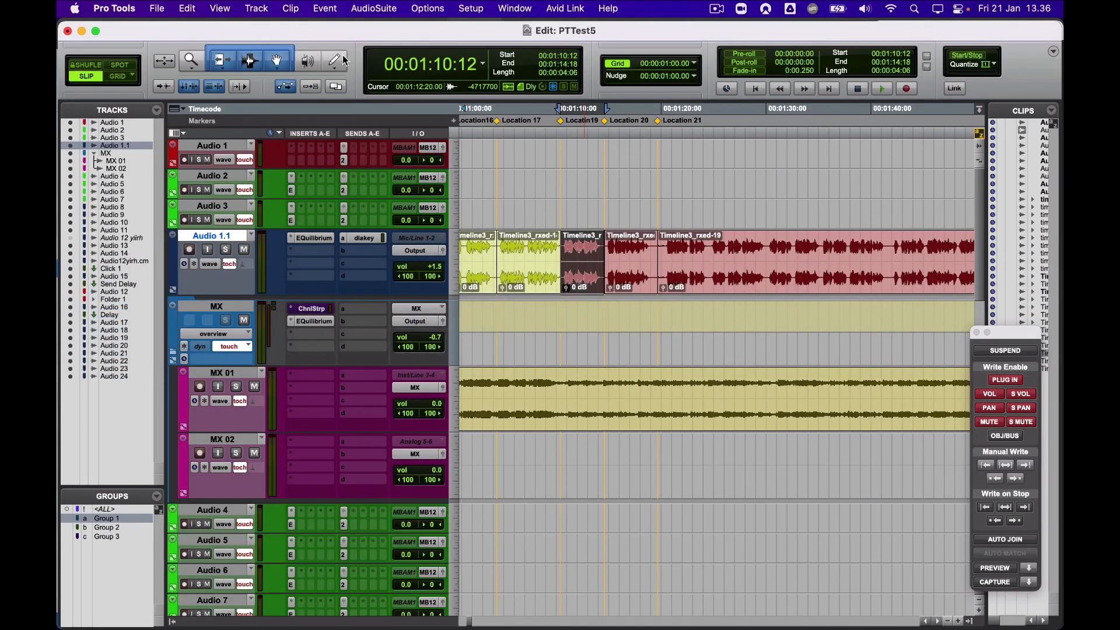
pyautogui.click(374, 9)
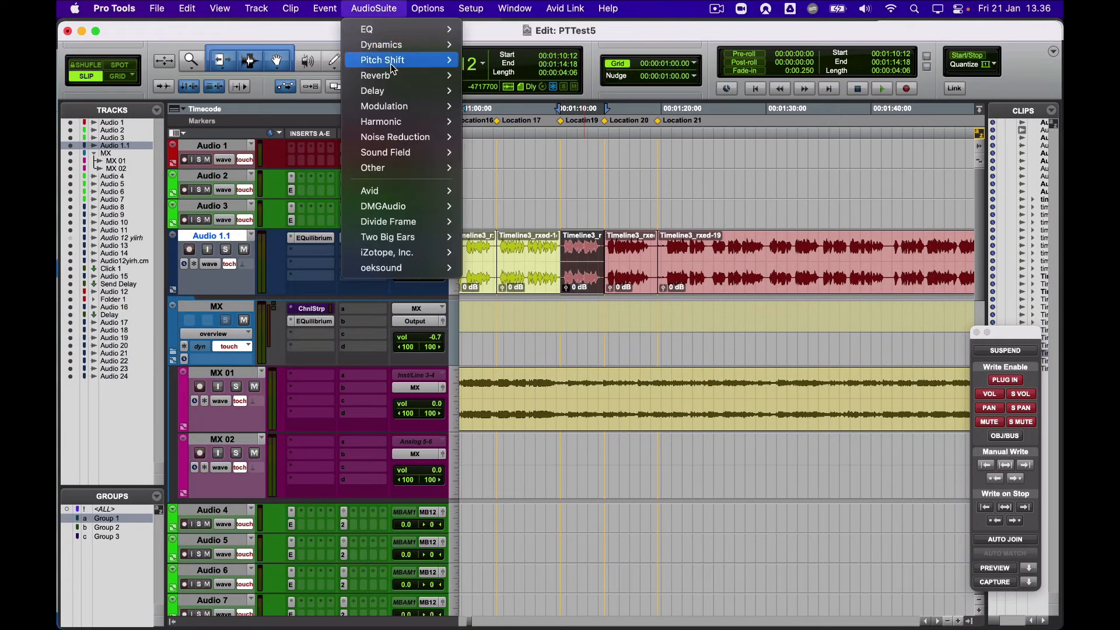
pyautogui.moveTo(413, 143)
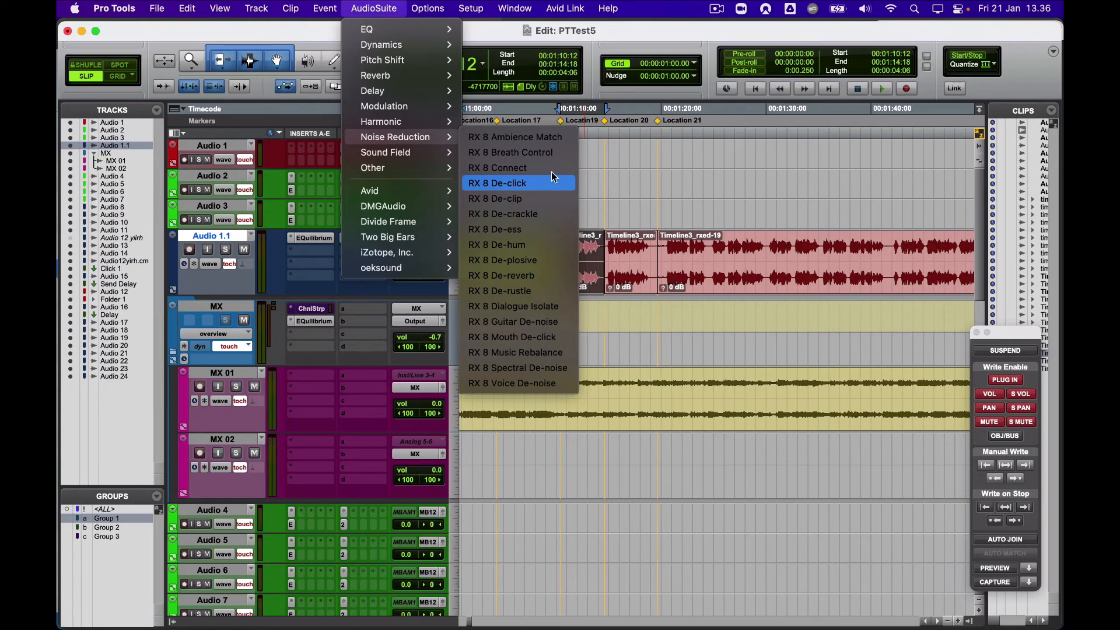
# - Switch back to SoundFlow and compare the input and output modes of the Altiverb 7 (Stereo) and RX 8 De-click presets
pyautogui.press('super+Tab')
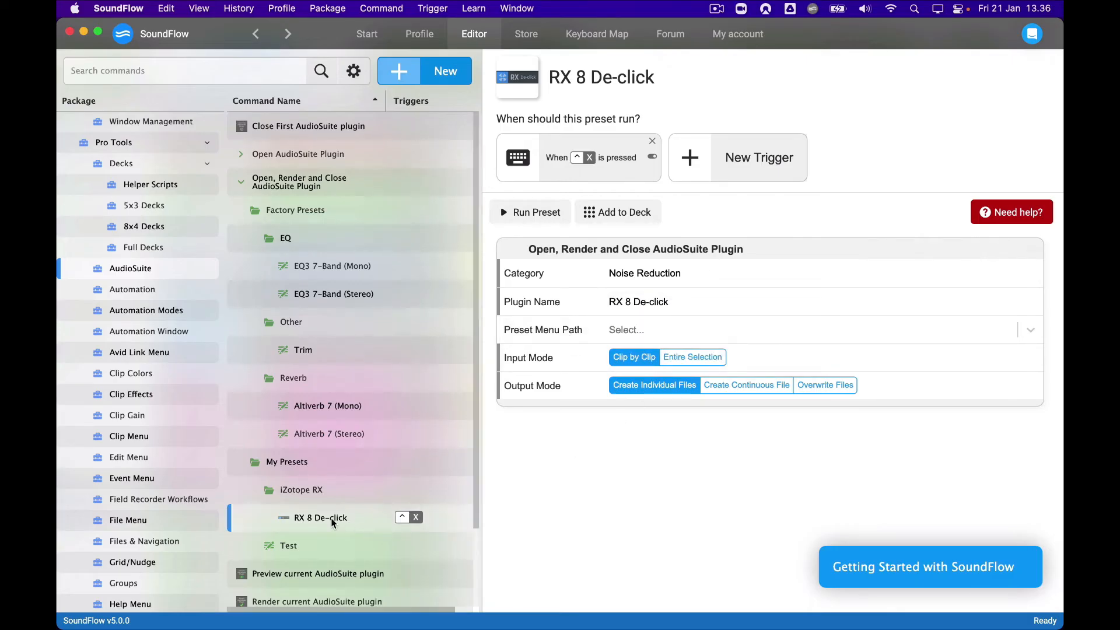
pyautogui.scroll(-1, 332, 518)
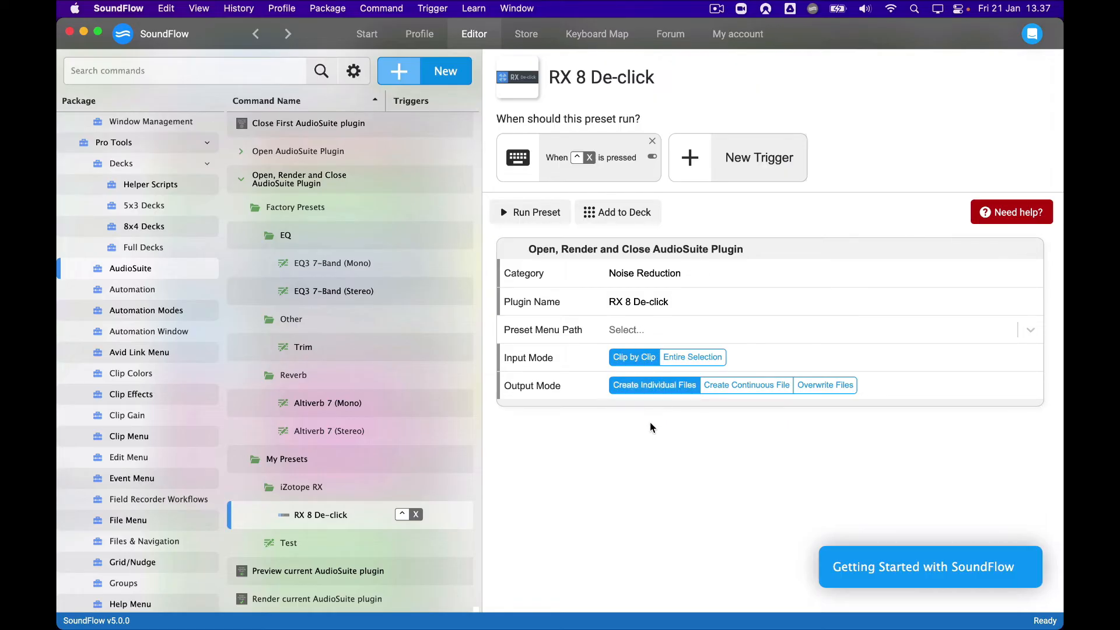
pyautogui.click(330, 434)
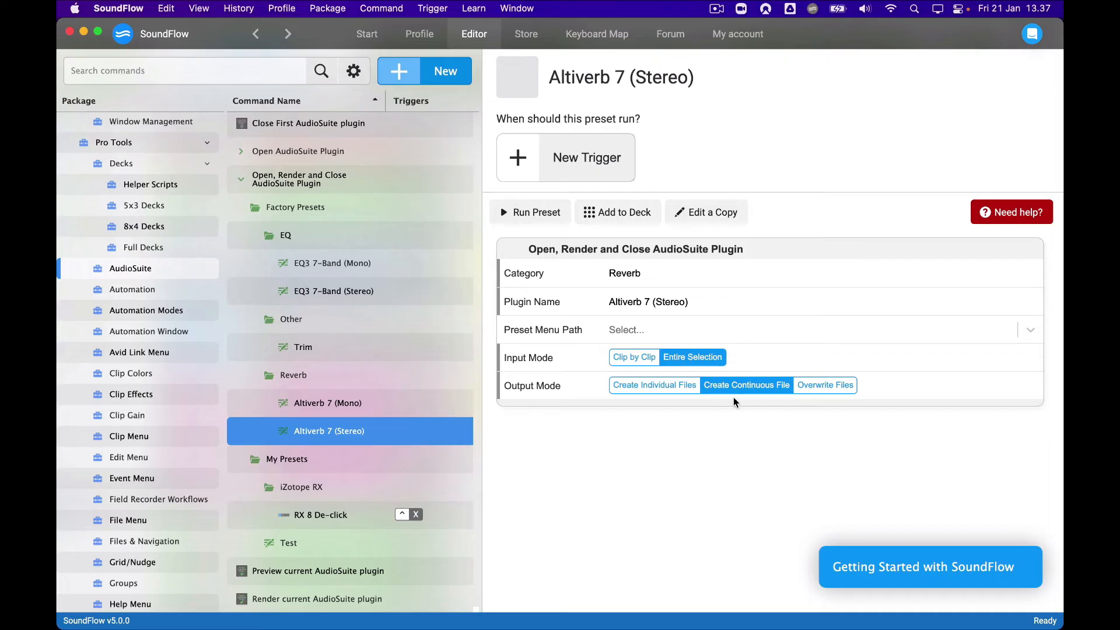
pyautogui.click(699, 460)
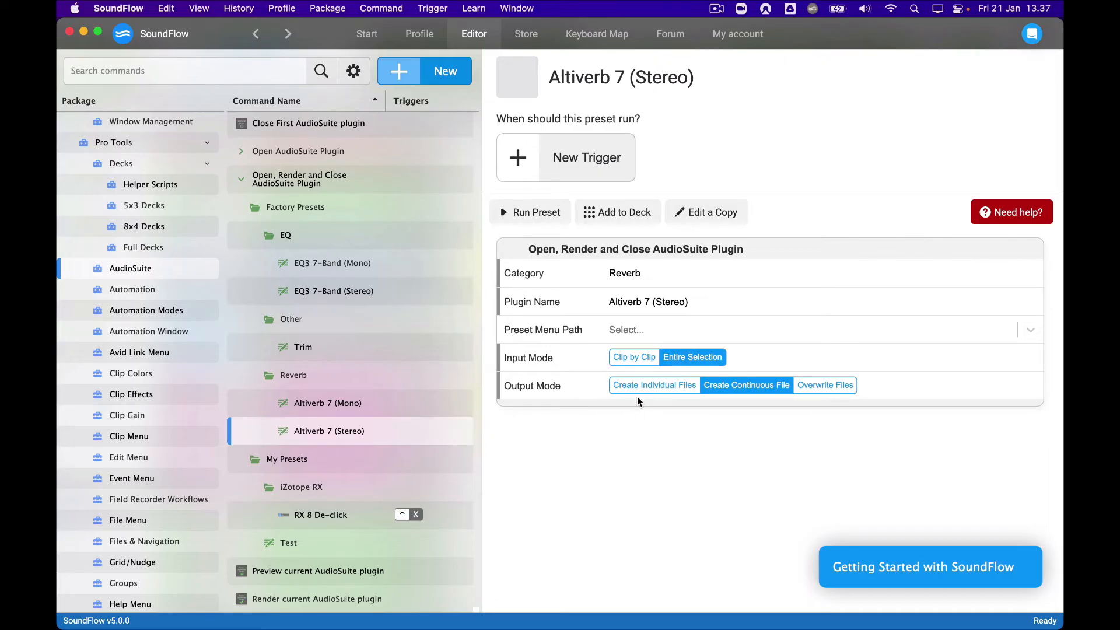
pyautogui.click(346, 513)
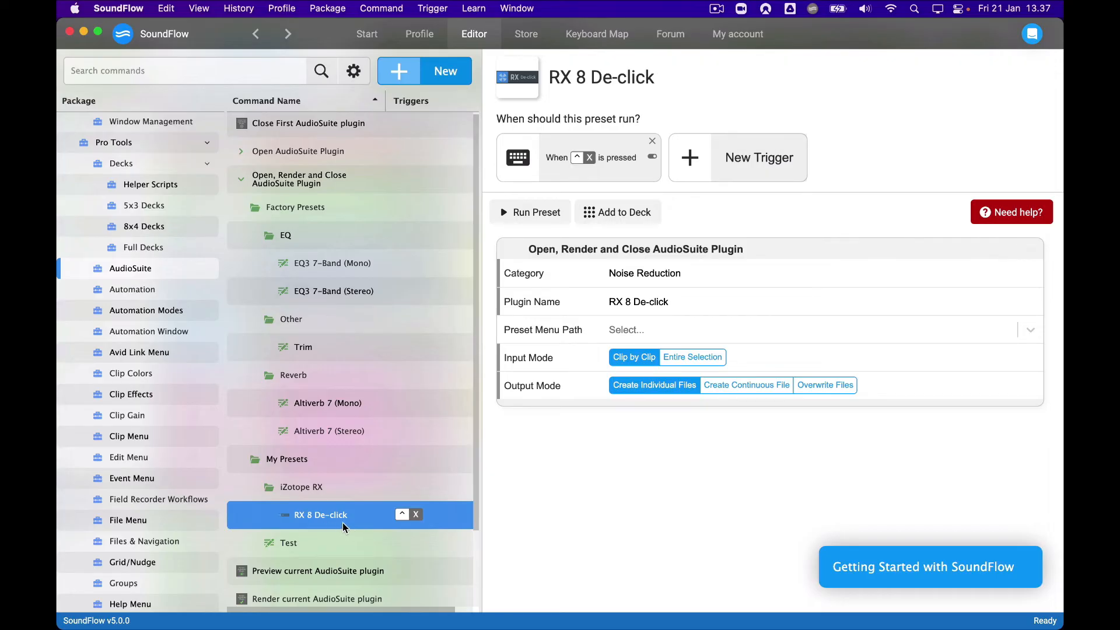
pyautogui.press('super+Tab')
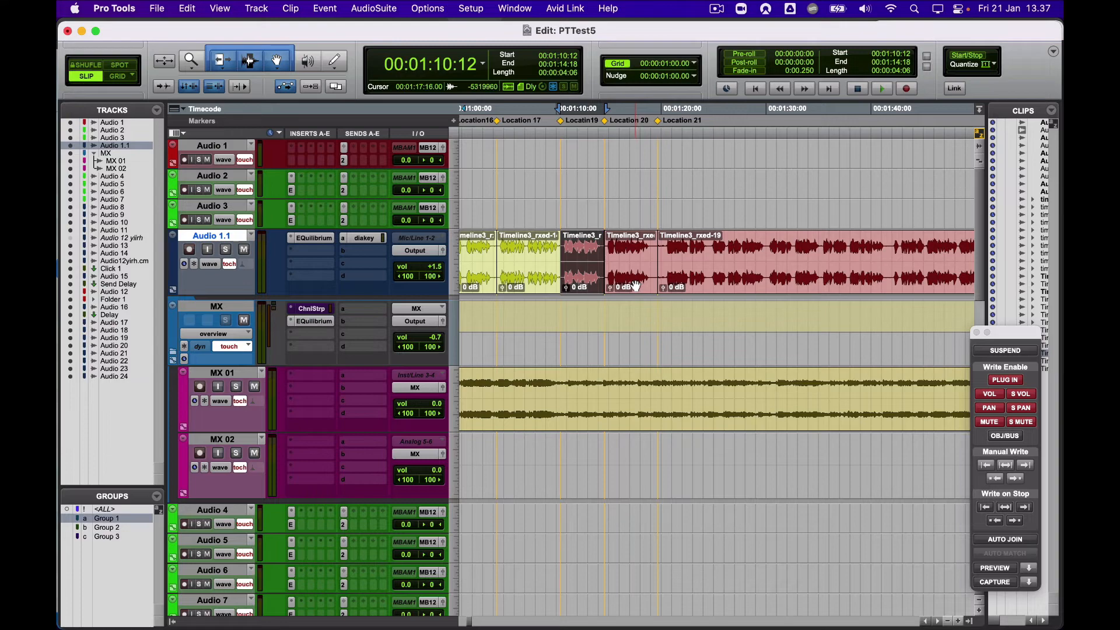
pyautogui.press('super+Tab')
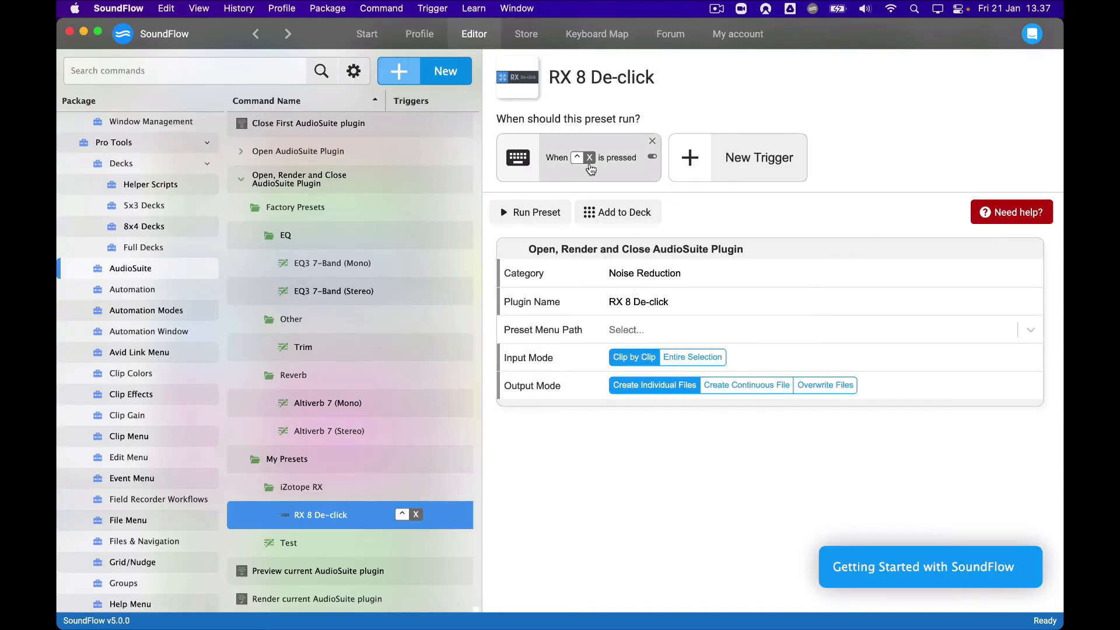
# - Switch to Pro Tools, render RX 8 De-click on the selected Audio 1.1 clip, and undo the render
pyautogui.press('super+Tab')
pyautogui.hotkey('ctrl', 'alt', 'd')
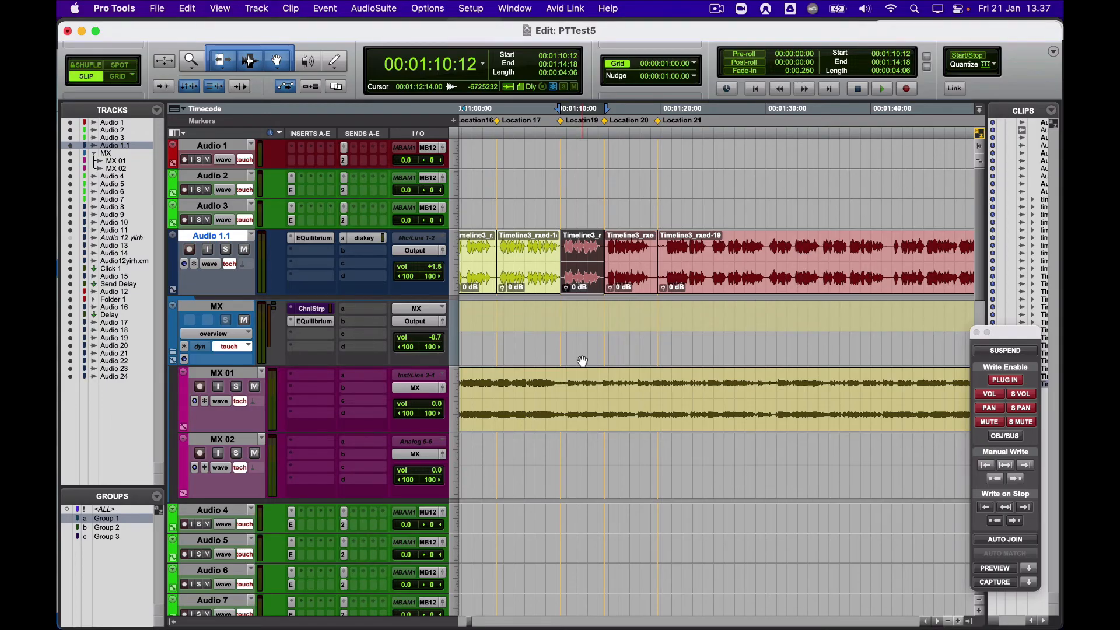
pyautogui.press('super+bracketright')
pyautogui.press('super+bracketright')
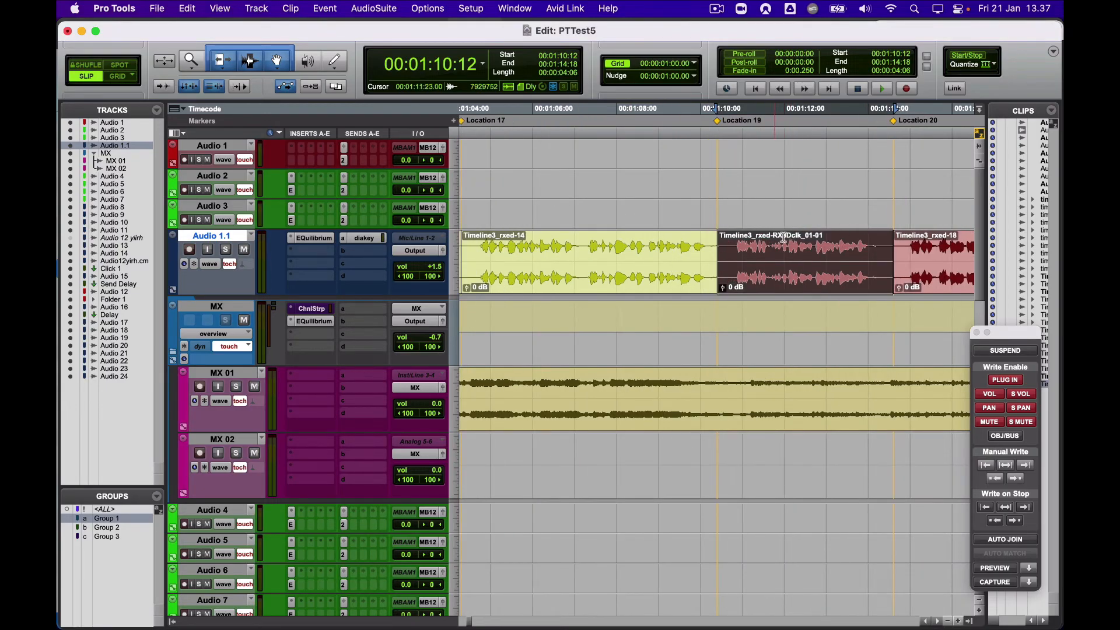
pyautogui.press('super+z')
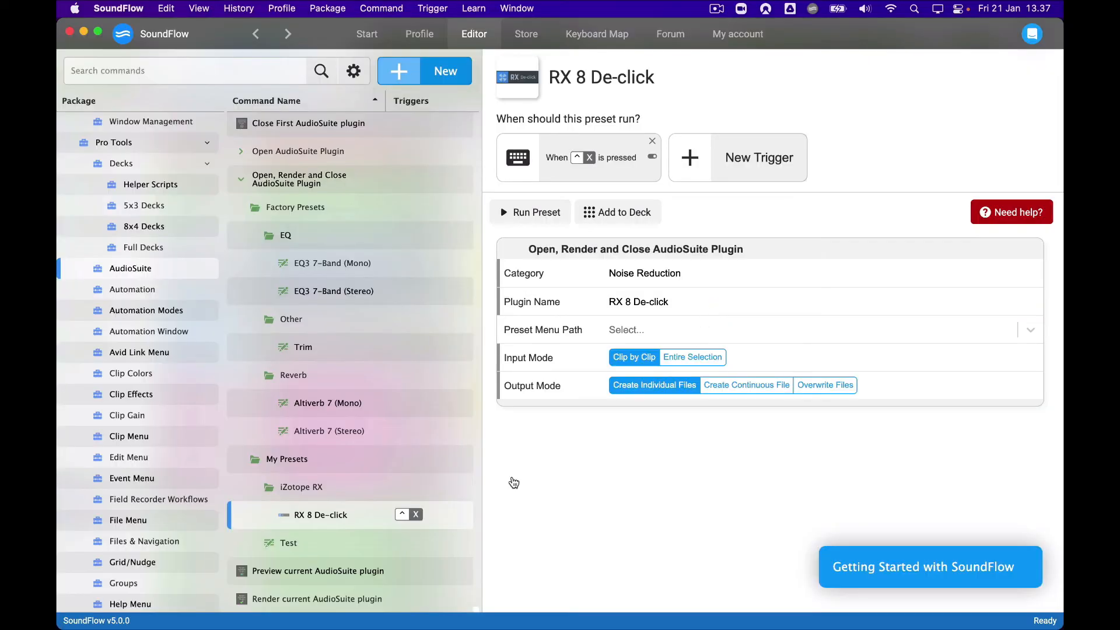
# - In SoundFlow, duplicate the RX 8 De-click preset in My Presets and rename the copy RX 8 De-plosive
pyautogui.click(366, 511)
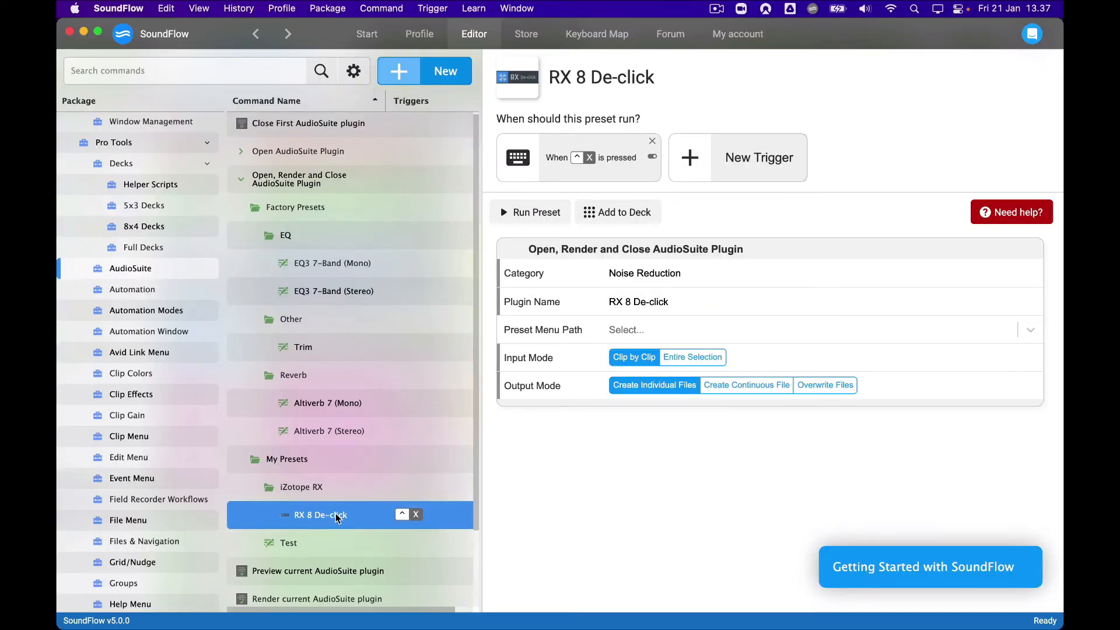
pyautogui.press('super+d')
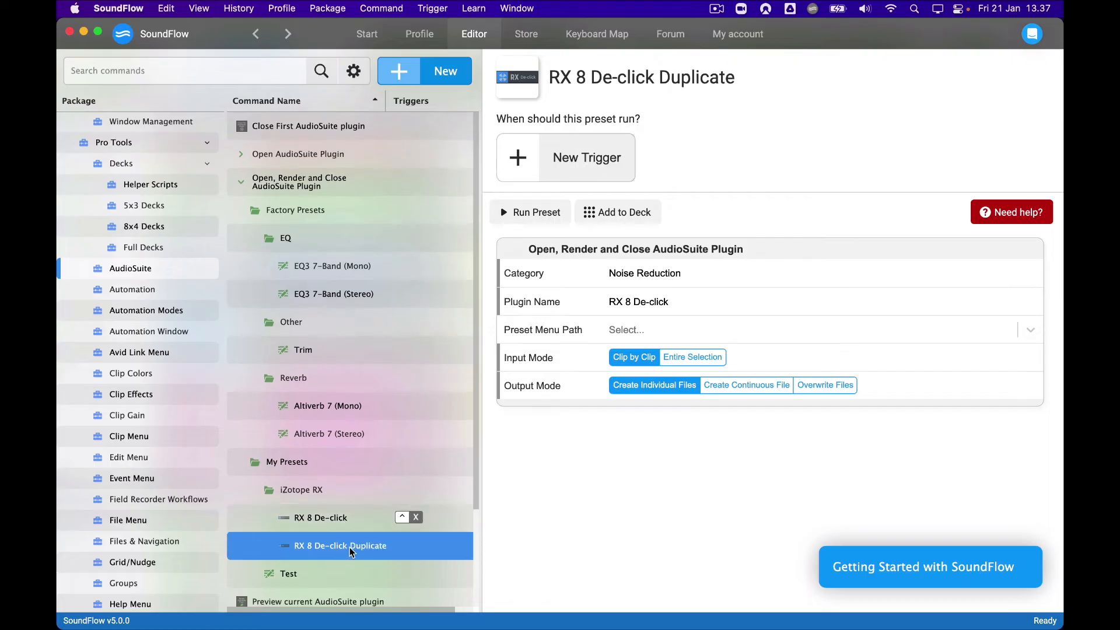
pyautogui.press('Return')
pyautogui.press('Right')
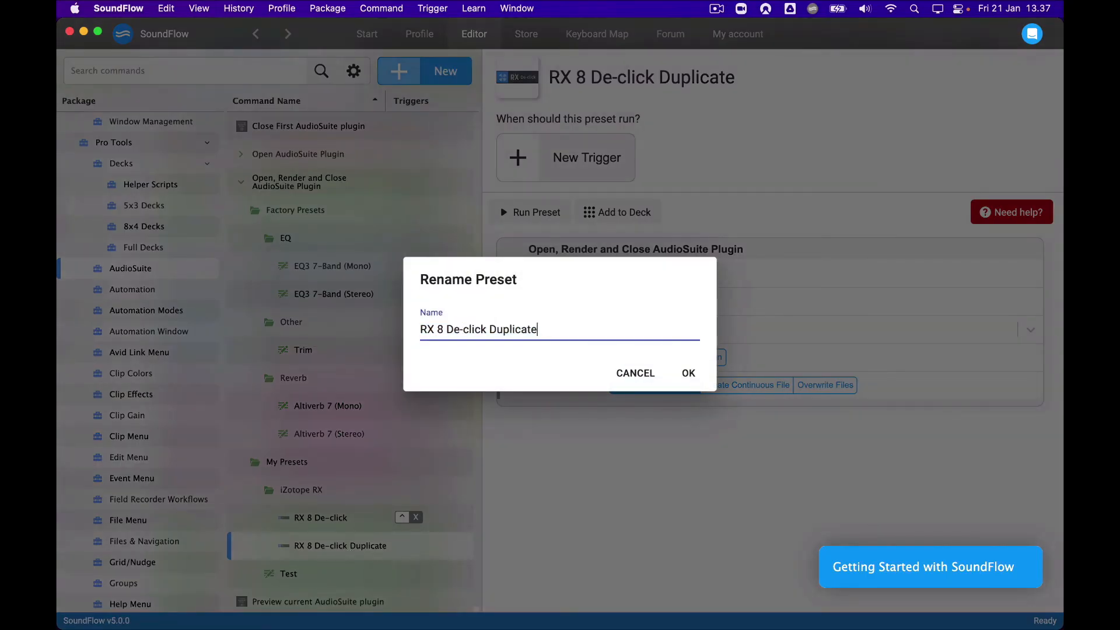
pyautogui.hotkey('alt', 'shift', 'Left')
pyautogui.hotkey('alt', 'shift', 'Left')
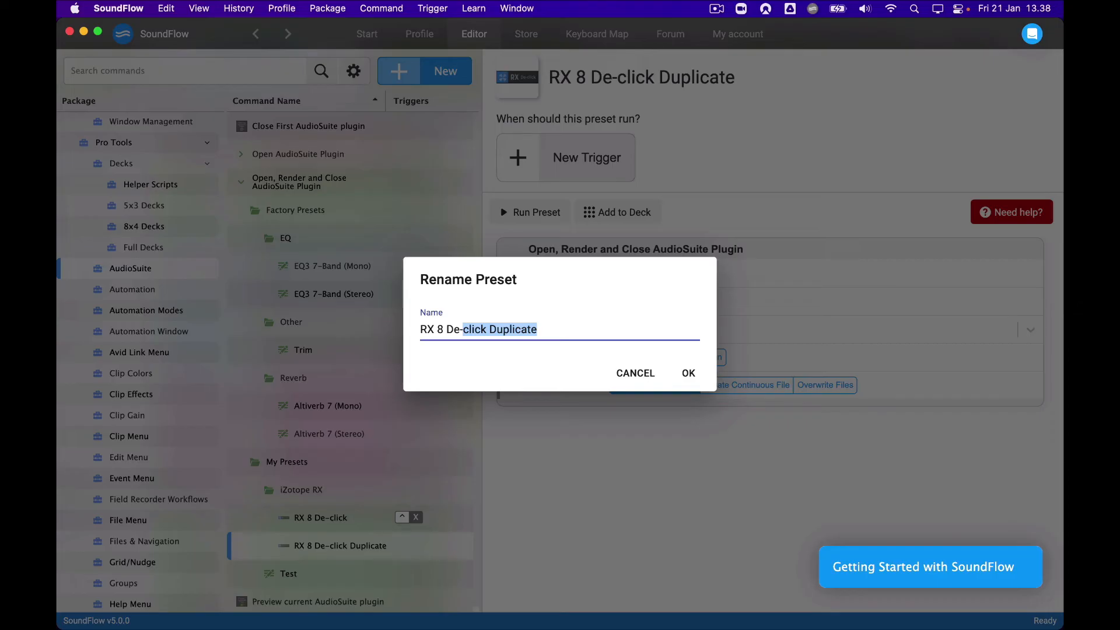
pyautogui.write('plosive')
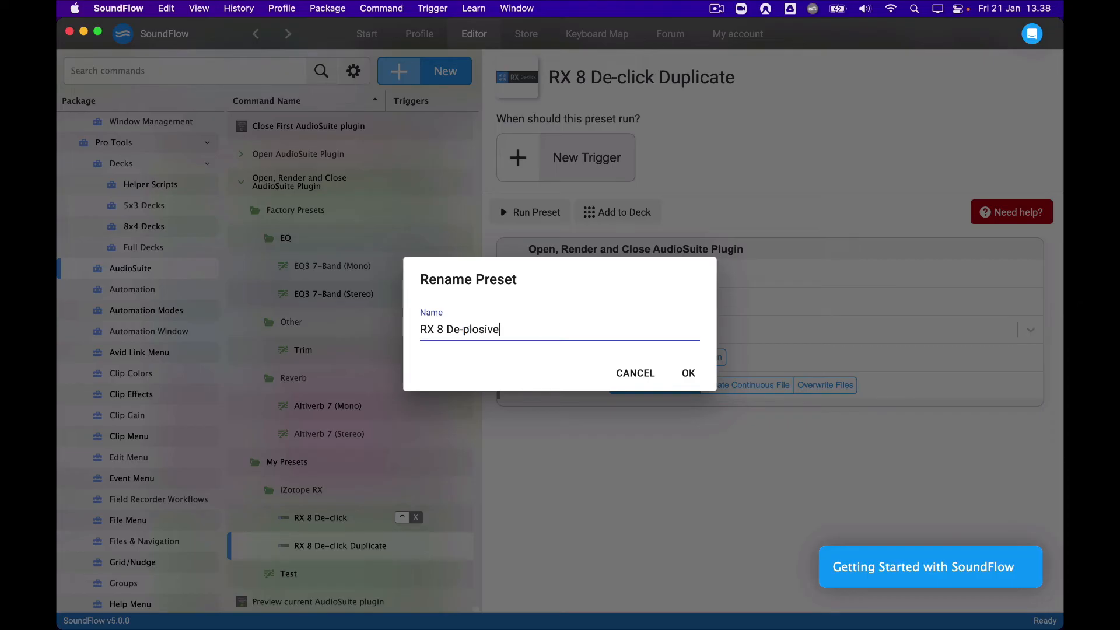
pyautogui.press('Return')
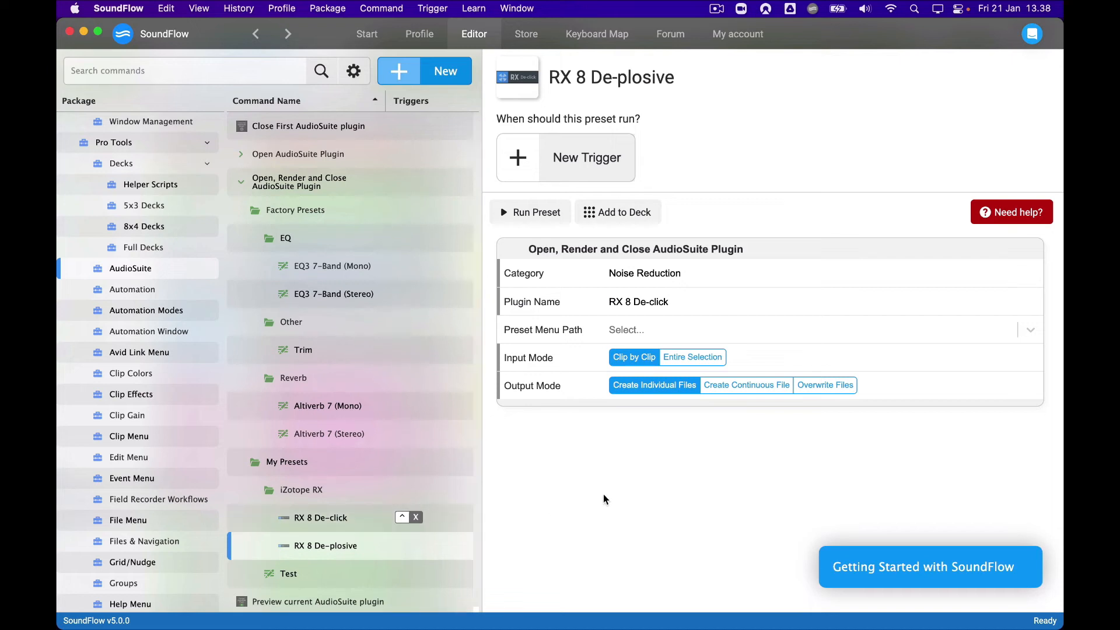
# - Set the RX 8 De-plosive preset's plugin name to RX 8 De-plosive
pyautogui.click(659, 302)
pyautogui.doubleClick(652, 302)
pyautogui.write('plosive')
pyautogui.click(607, 462)
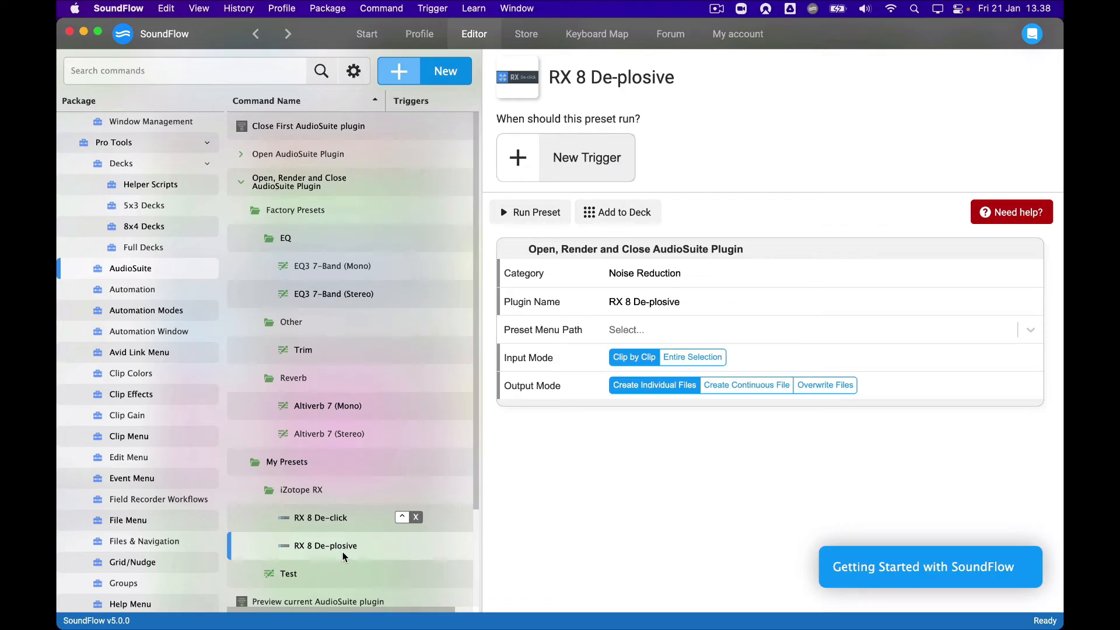
pyautogui.click(201, 226)
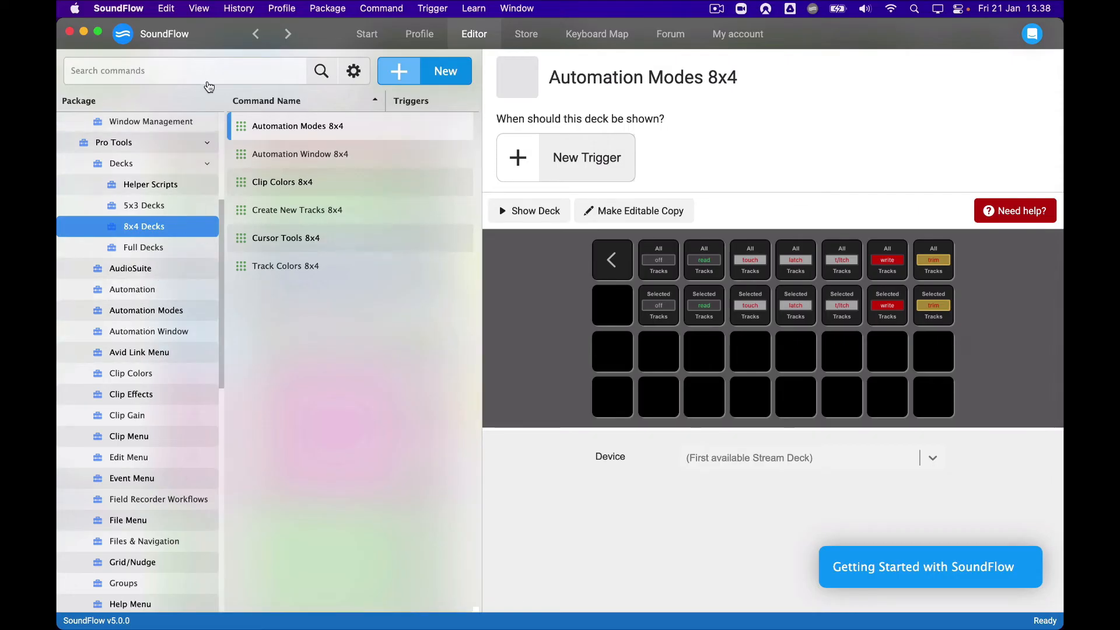
pyautogui.click(261, 36)
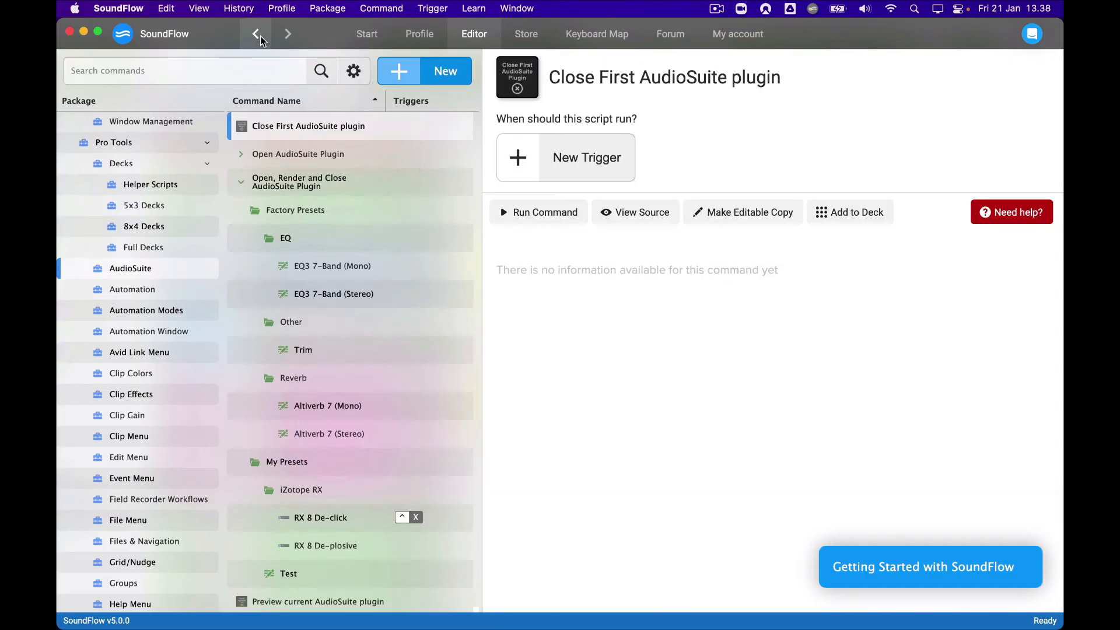
pyautogui.click(261, 36)
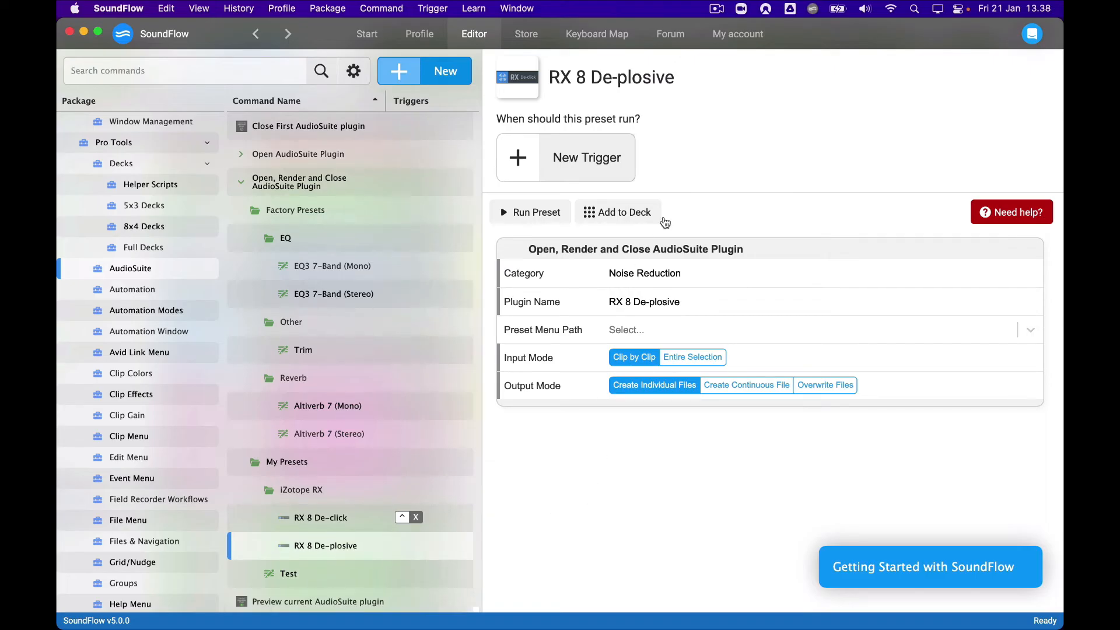
# - Add the RX 8 De-plosive preset to the Demo Deck (Default Package)
pyautogui.click(620, 217)
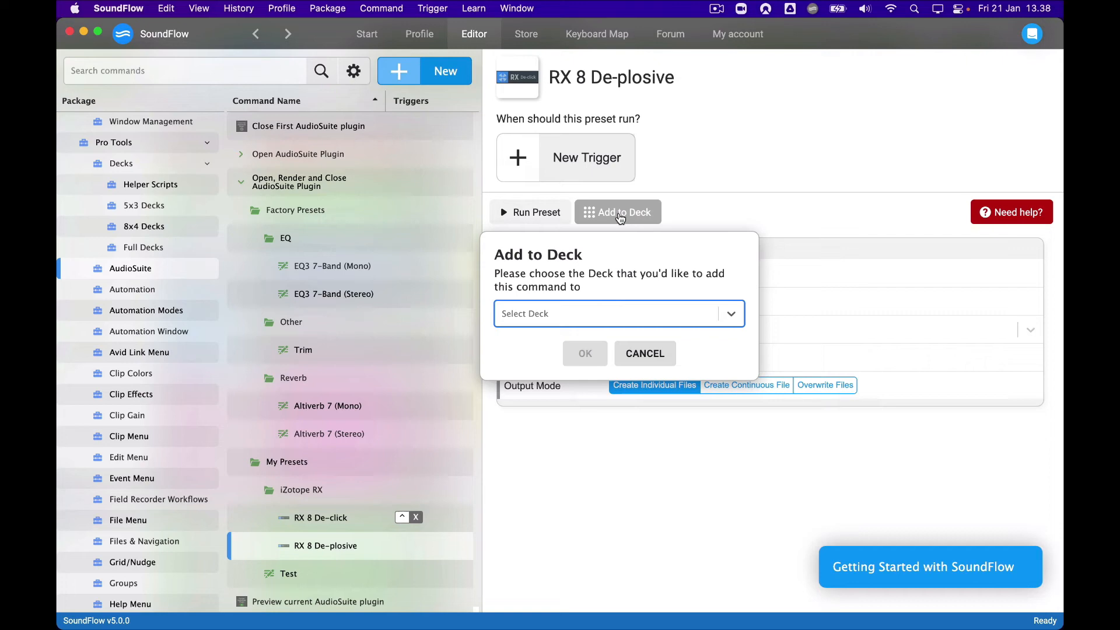
pyautogui.click(584, 320)
pyautogui.click(518, 347)
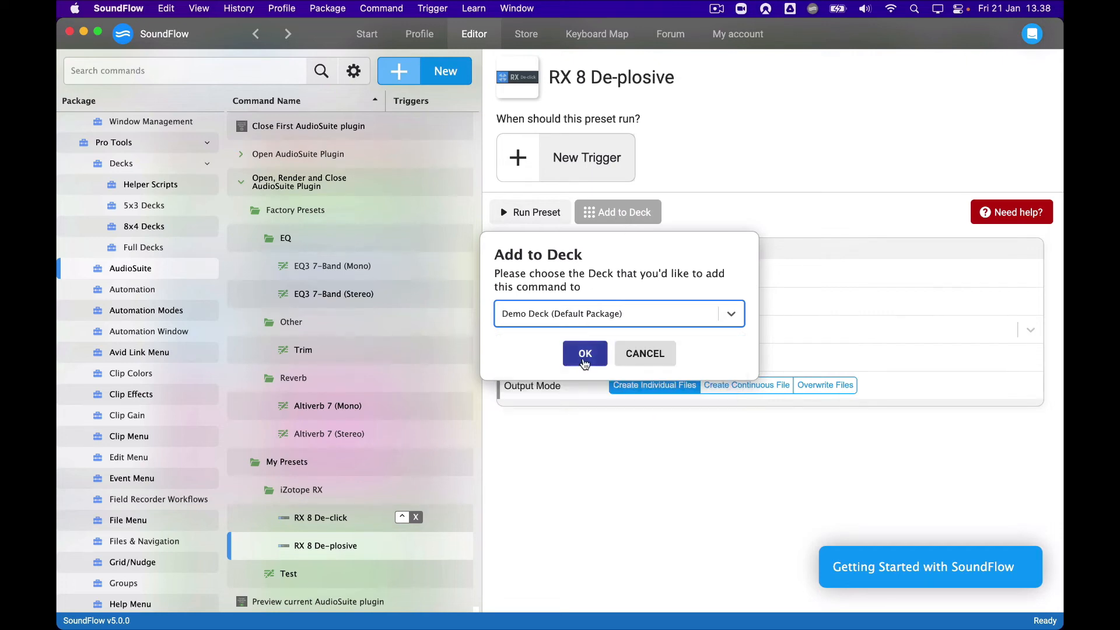
pyautogui.click(583, 354)
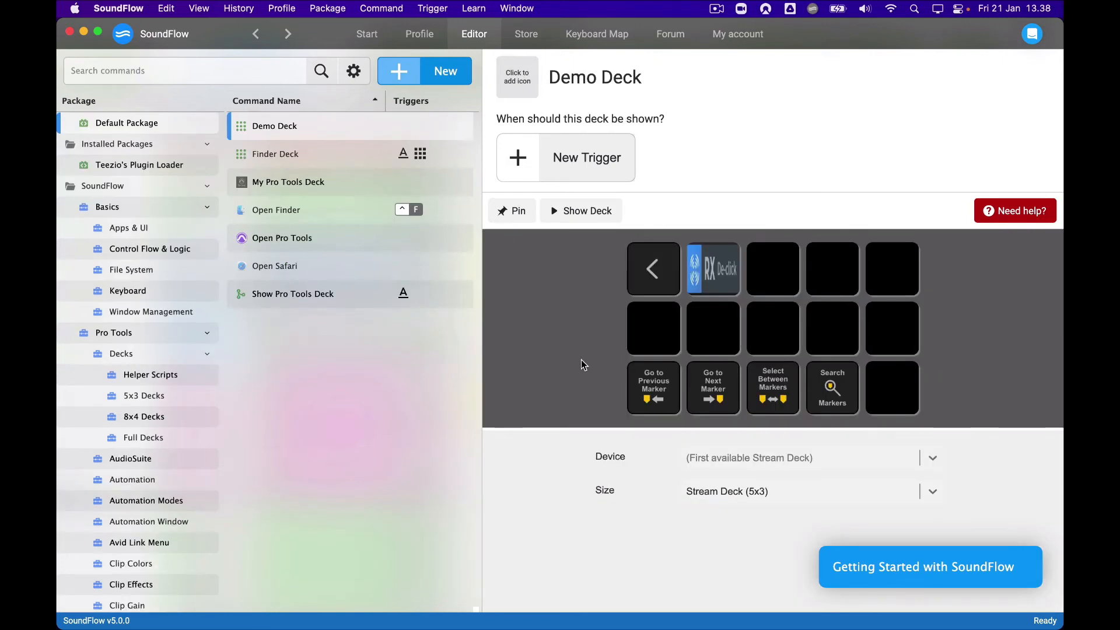
# - Inspect the new RX button on the Demo Deck and open the preset assigned to it
pyautogui.click(719, 288)
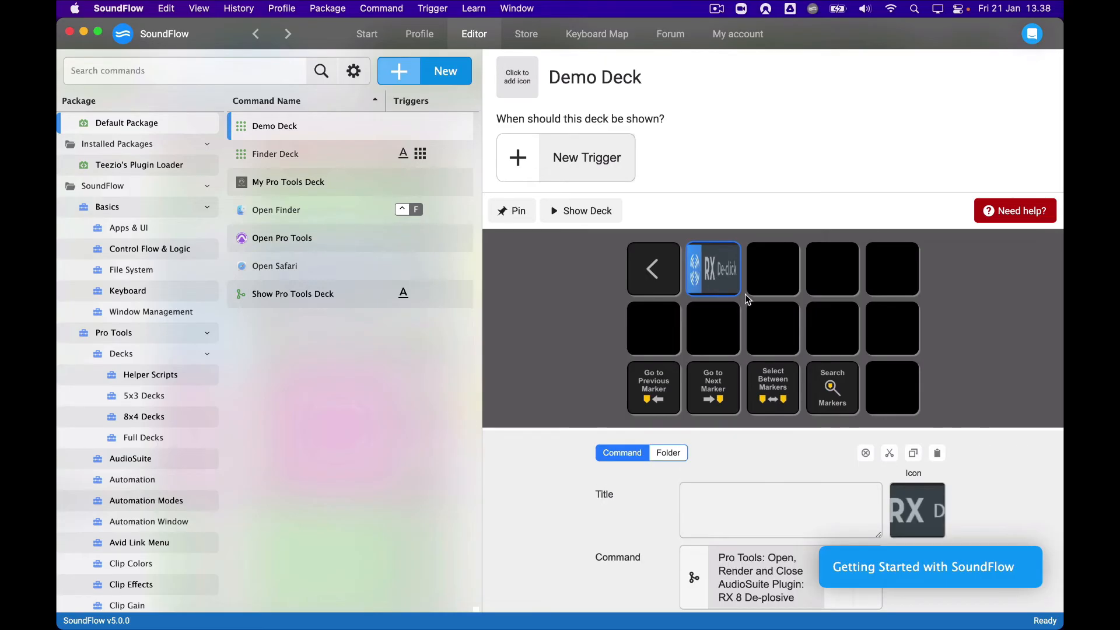
pyautogui.moveTo(603, 421); pyautogui.dragTo(594, 357)
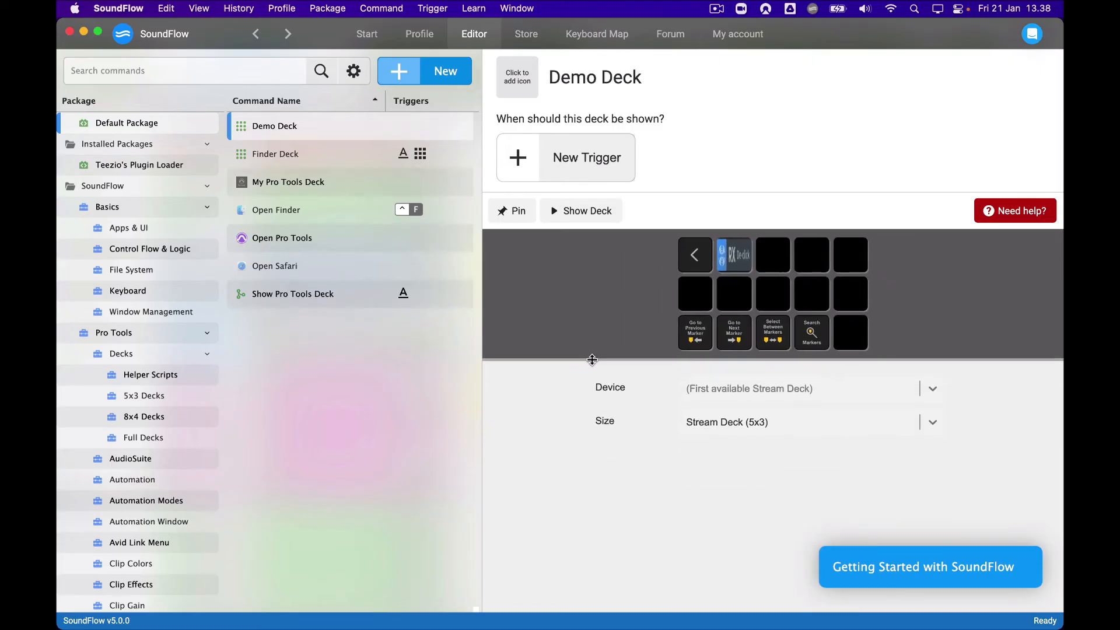
pyautogui.click(733, 270)
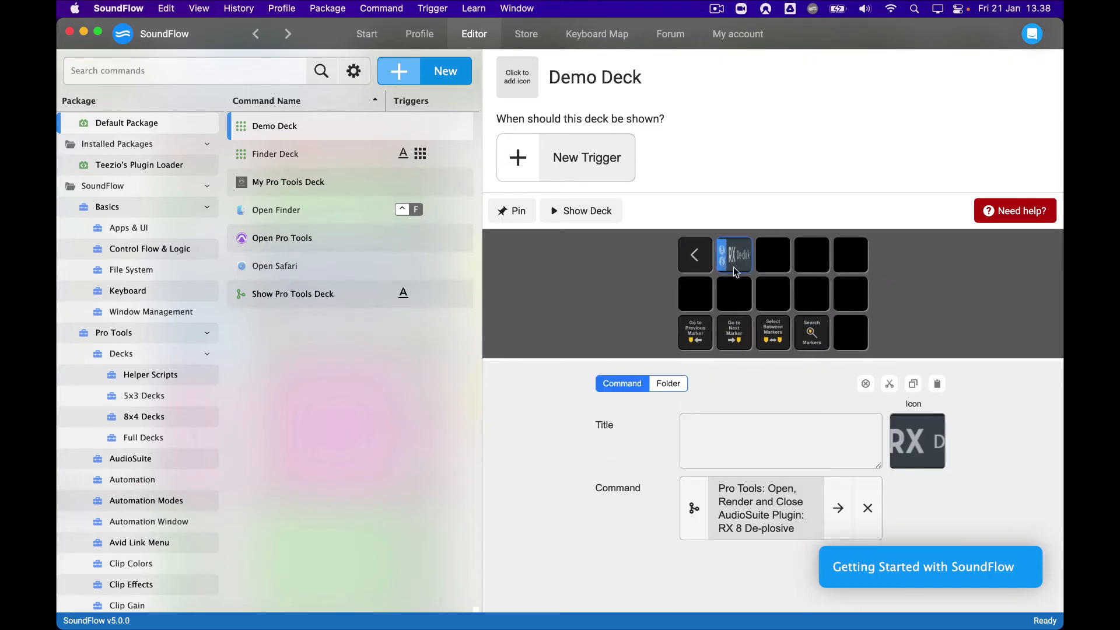
pyautogui.click(839, 510)
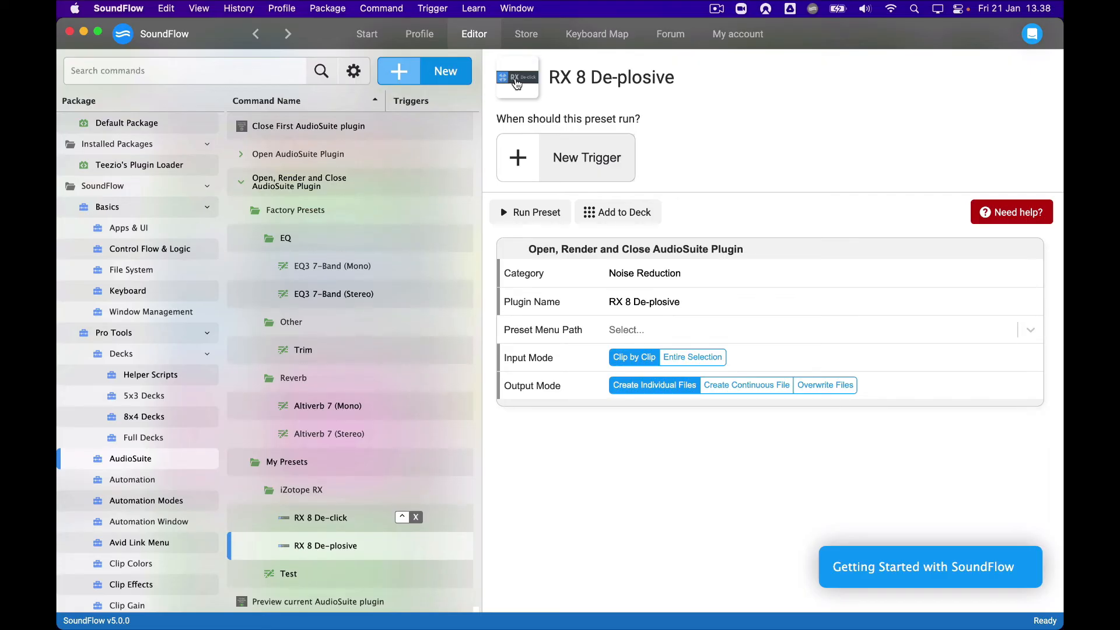
# - In Pro Tools, open RX 8 De-plosive from the Noise Reduction AudioSuite plug-ins and take a screenshot of part of its window
pyautogui.press('super+Tab')
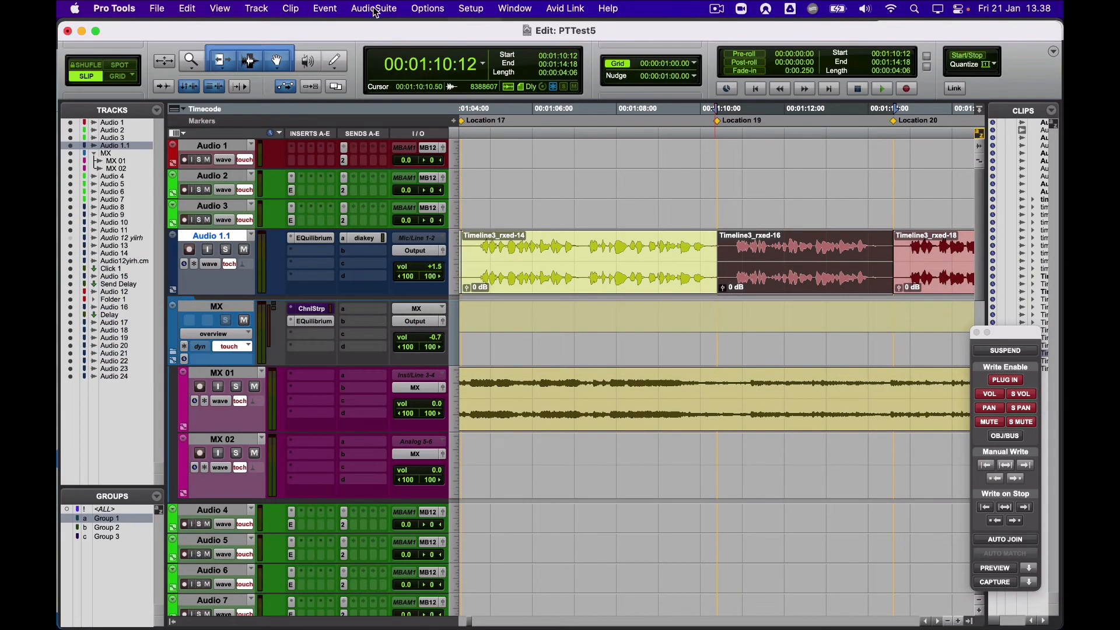
pyautogui.click(374, 8)
pyautogui.moveTo(411, 136)
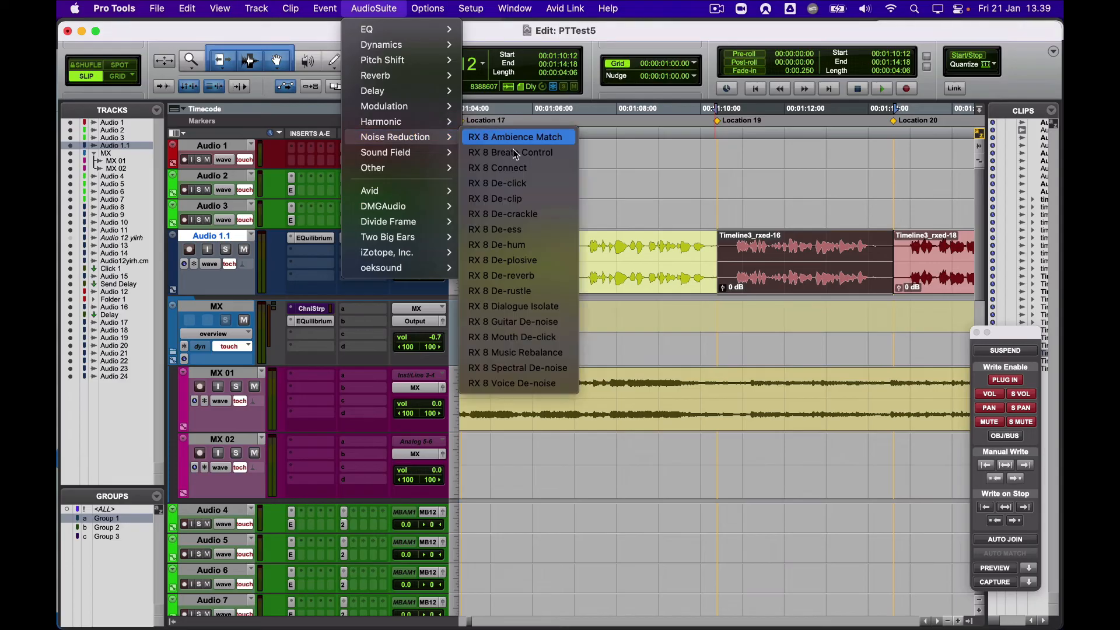
pyautogui.click(544, 262)
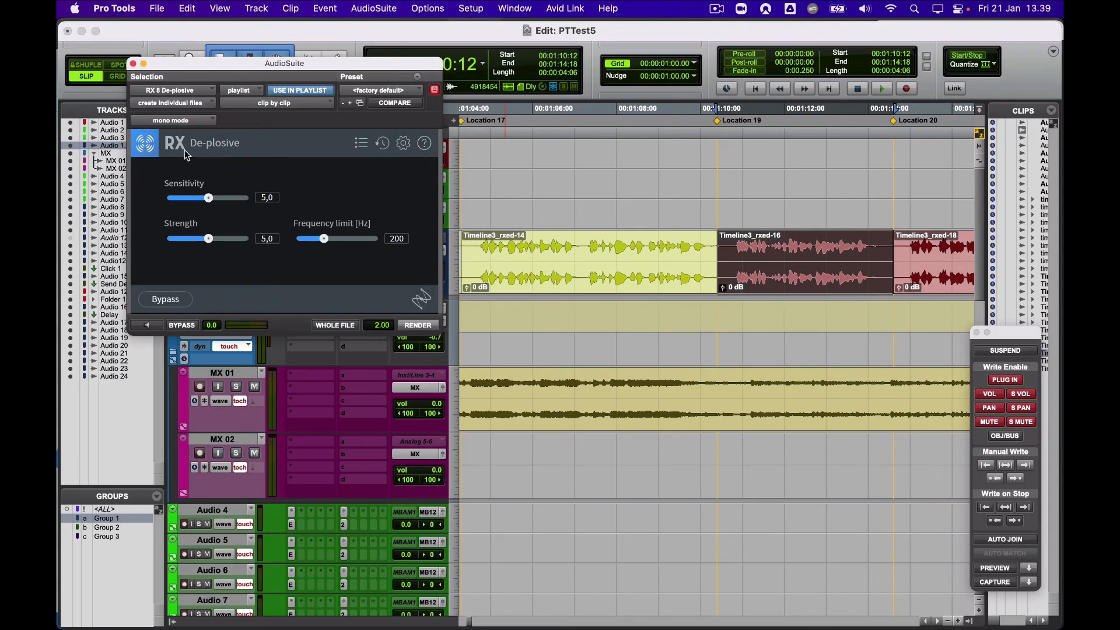
pyautogui.moveTo(128, 127); pyautogui.dragTo(253, 245)
# - Switch back to SoundFlow and replace the RX 8 De-plosive preset's icon with the De-plosive plug-in screenshot
pyautogui.press('super+Tab')
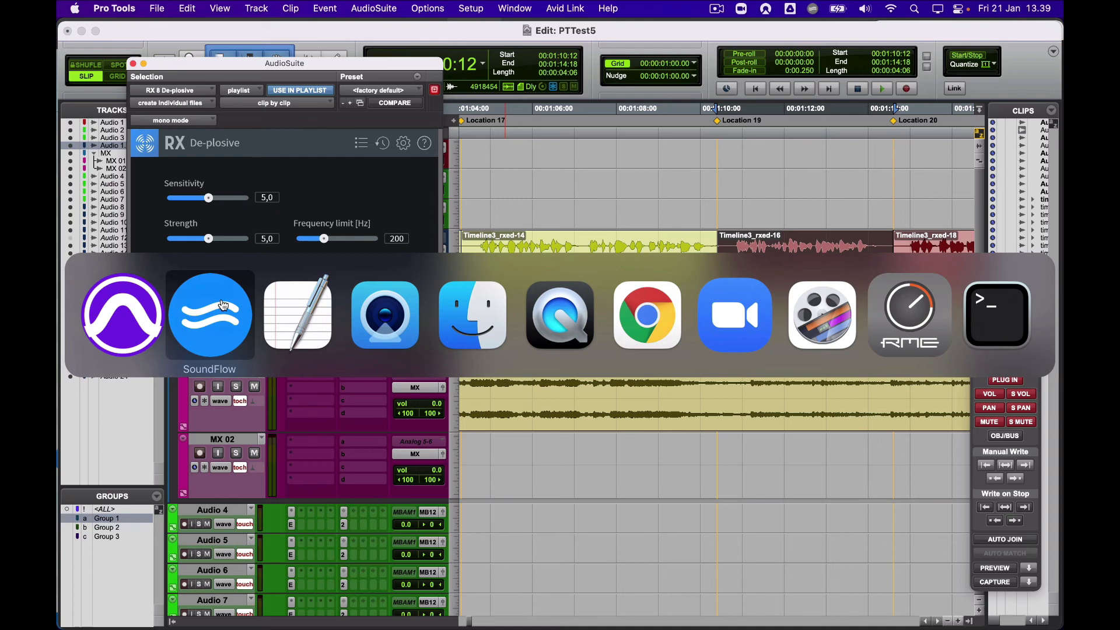
pyautogui.click(223, 305)
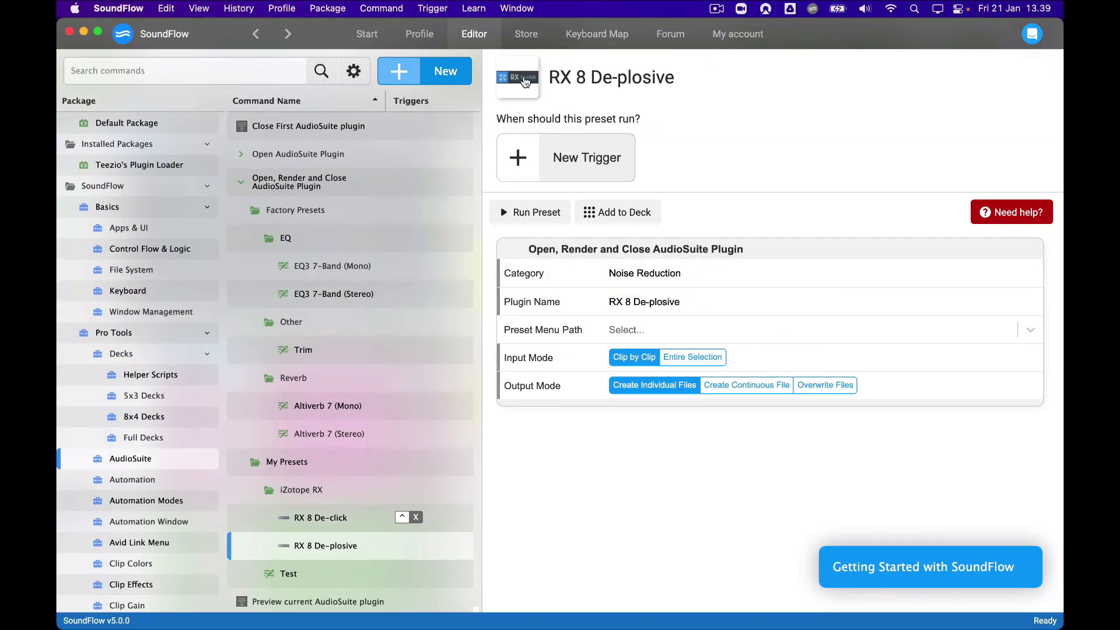
pyautogui.click(526, 81)
pyautogui.click(551, 120)
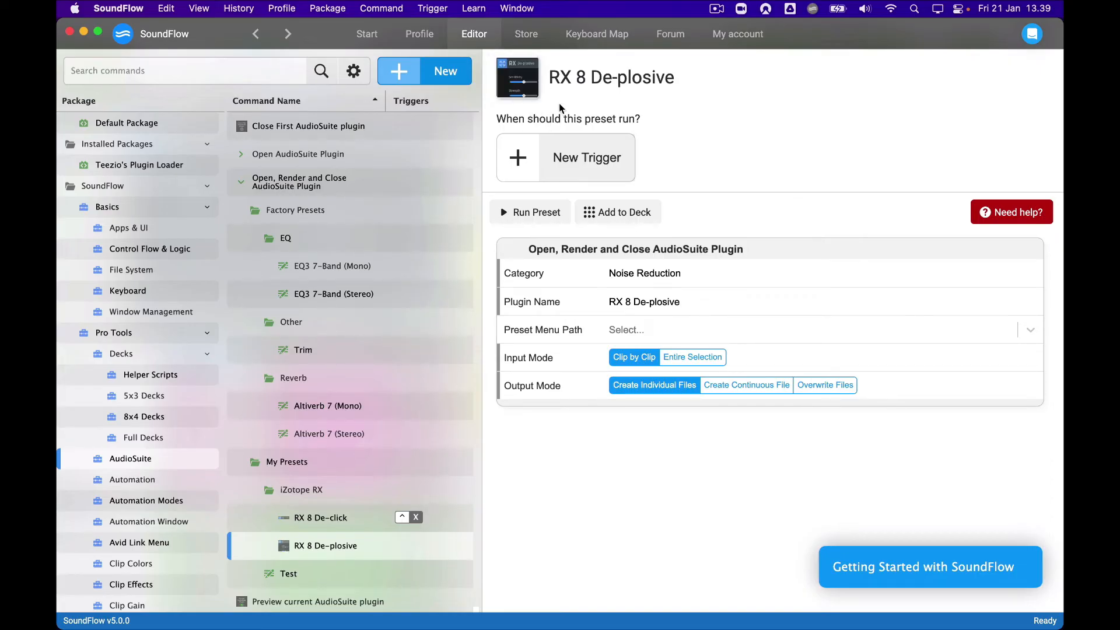
# - Open the Demo Deck in the Default Package and check the RX 8 De-plosive button's icon
pyautogui.scroll(1, 170, 338)
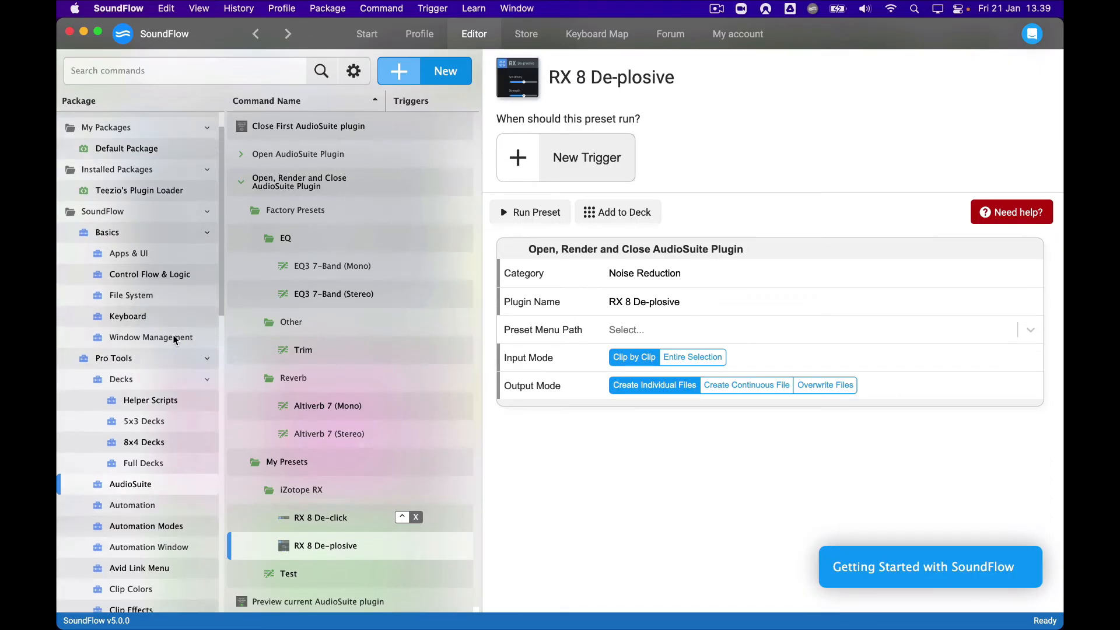
pyautogui.click(293, 551)
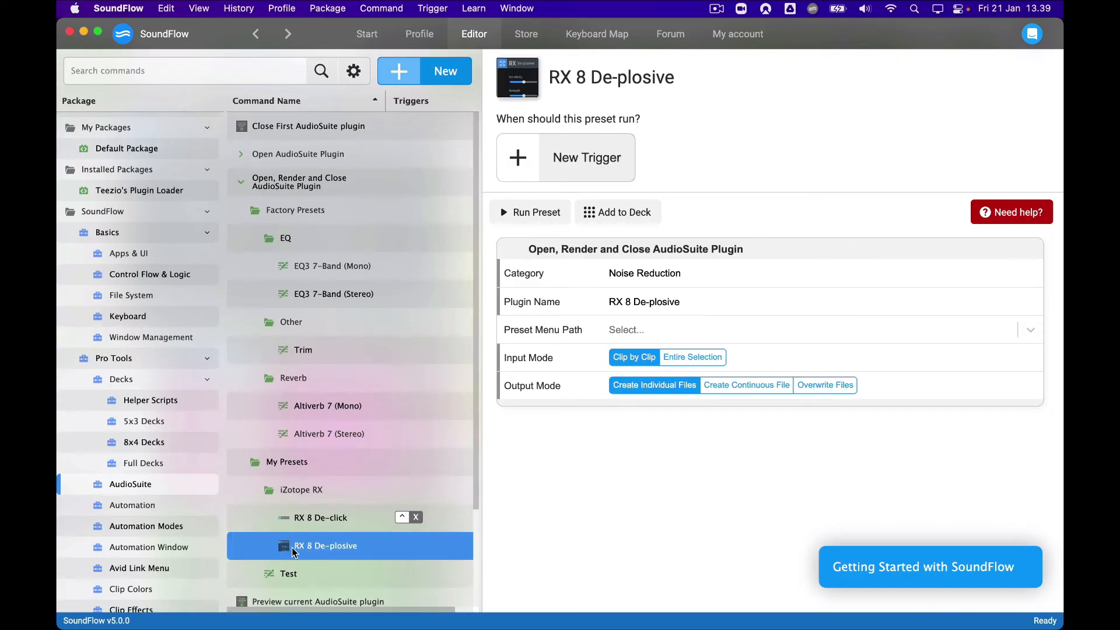
pyautogui.click(124, 150)
pyautogui.click(295, 130)
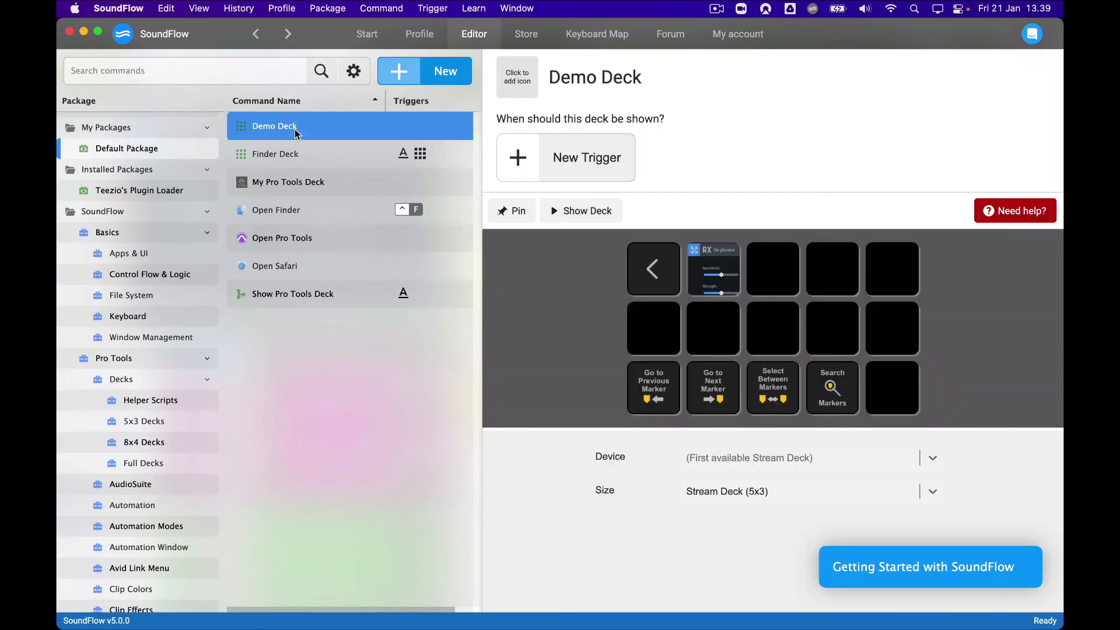
pyautogui.click(567, 273)
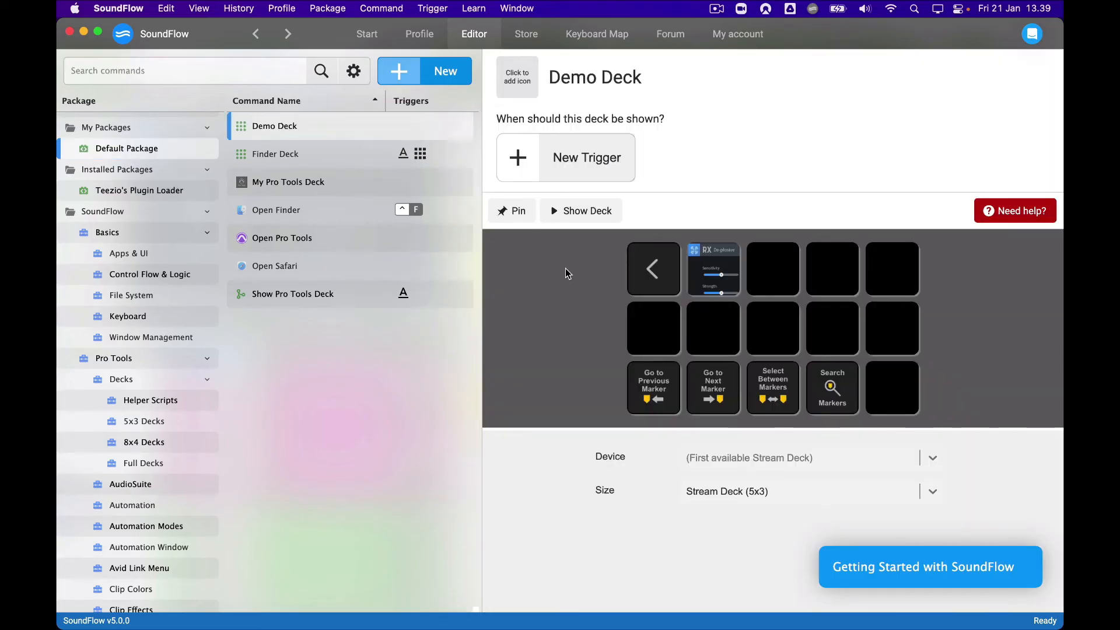
# - Pin the Demo Deck, view the Automation package's commands beside it, and unpin the deck
pyautogui.click(512, 211)
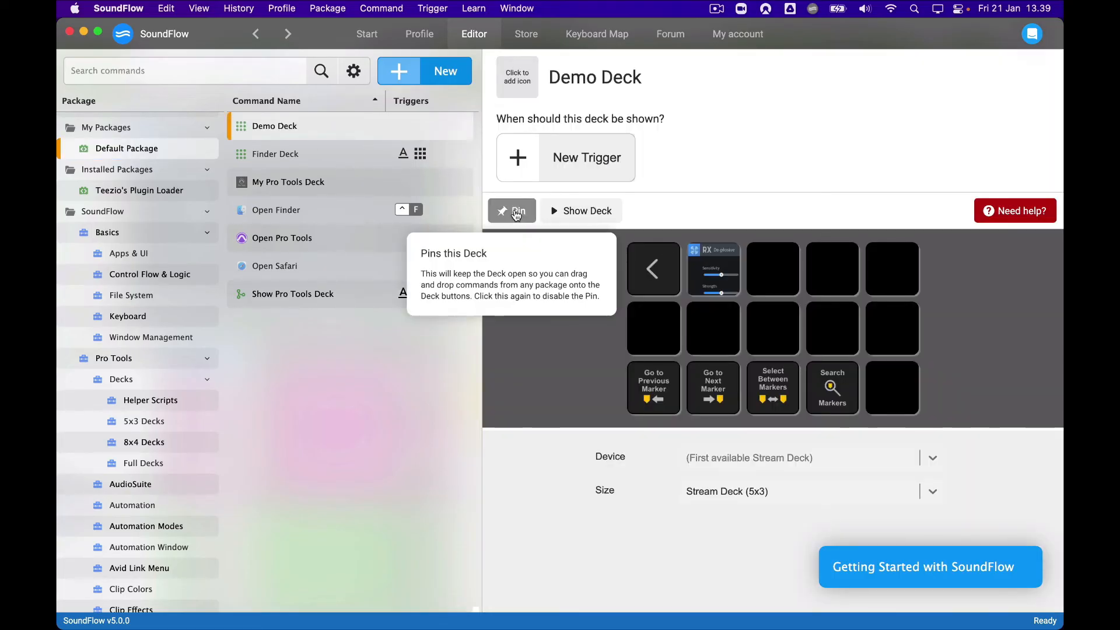
pyautogui.click(140, 504)
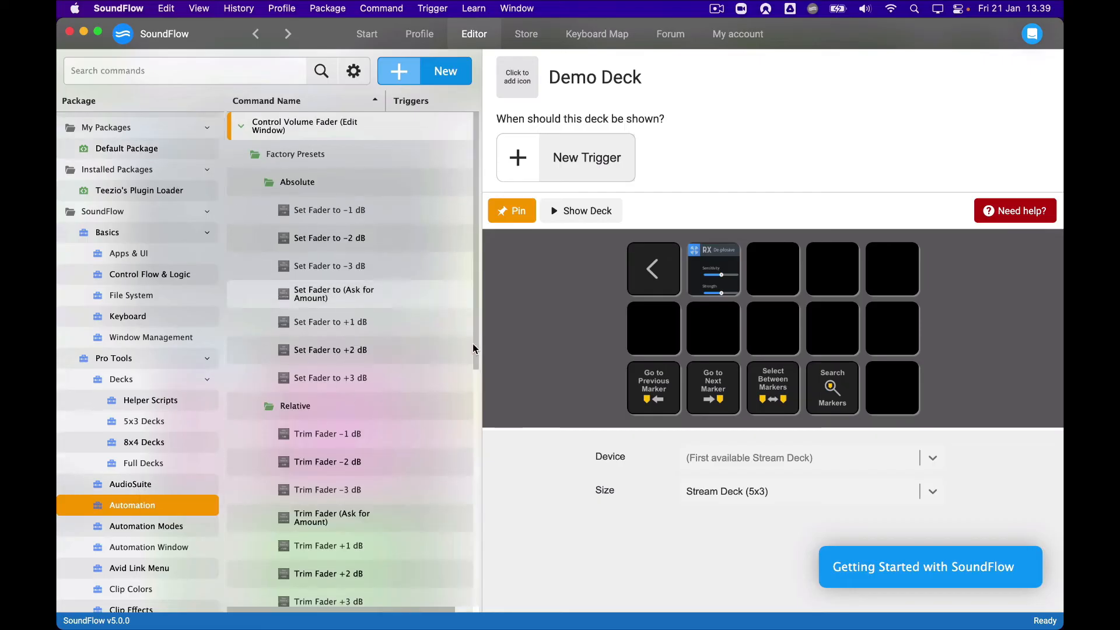
pyautogui.click(512, 211)
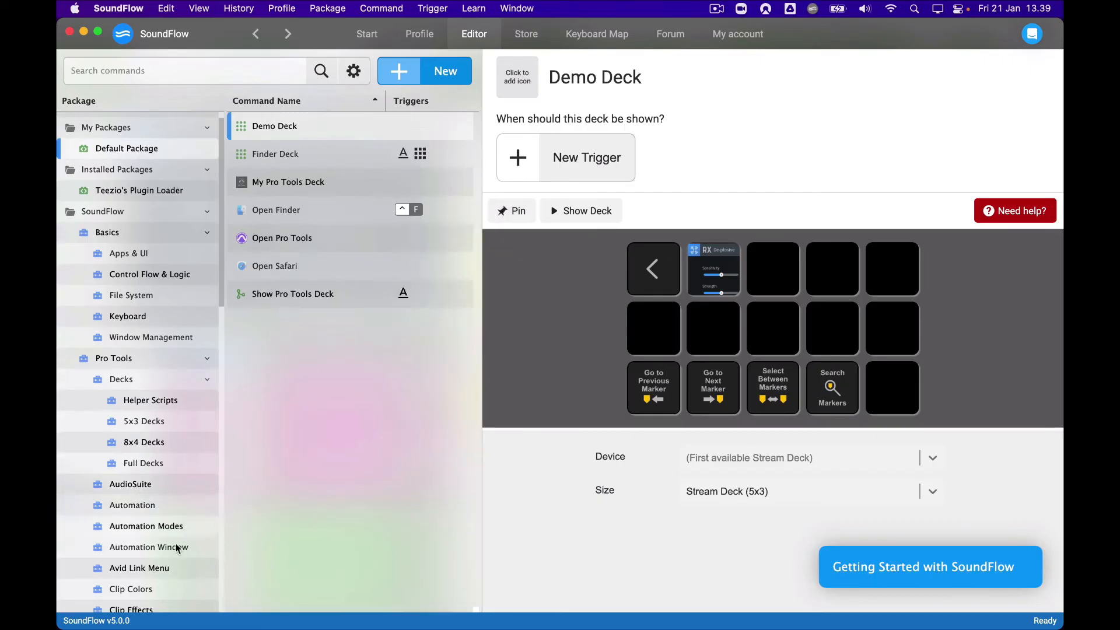
# - Reopen the RX 8 De-plosive preset in the AudioSuite package
pyautogui.click(149, 484)
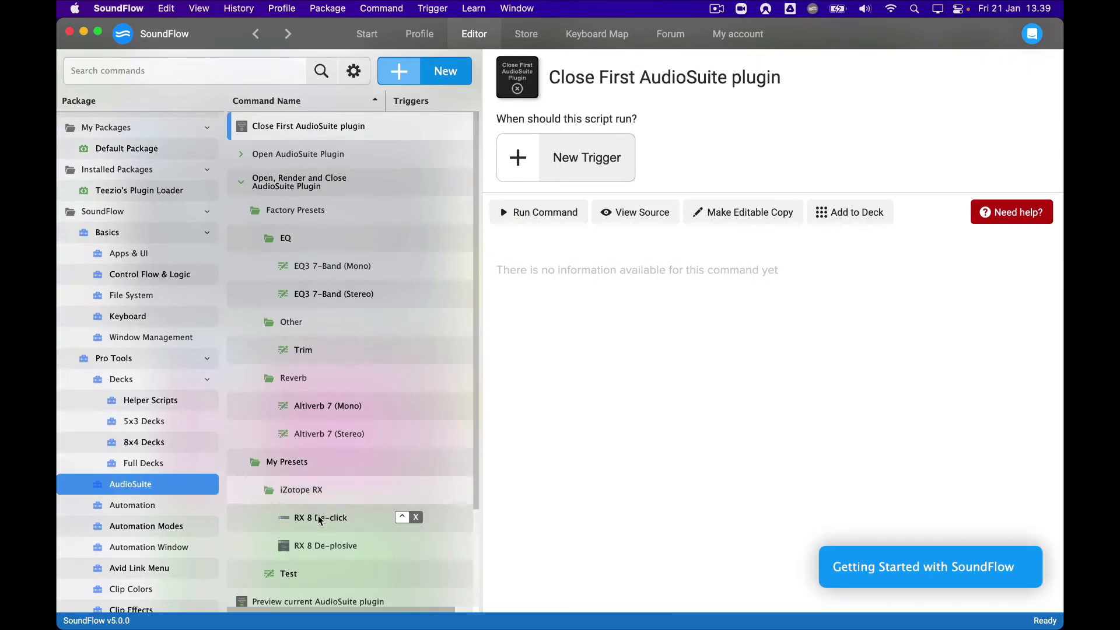
pyautogui.click(331, 548)
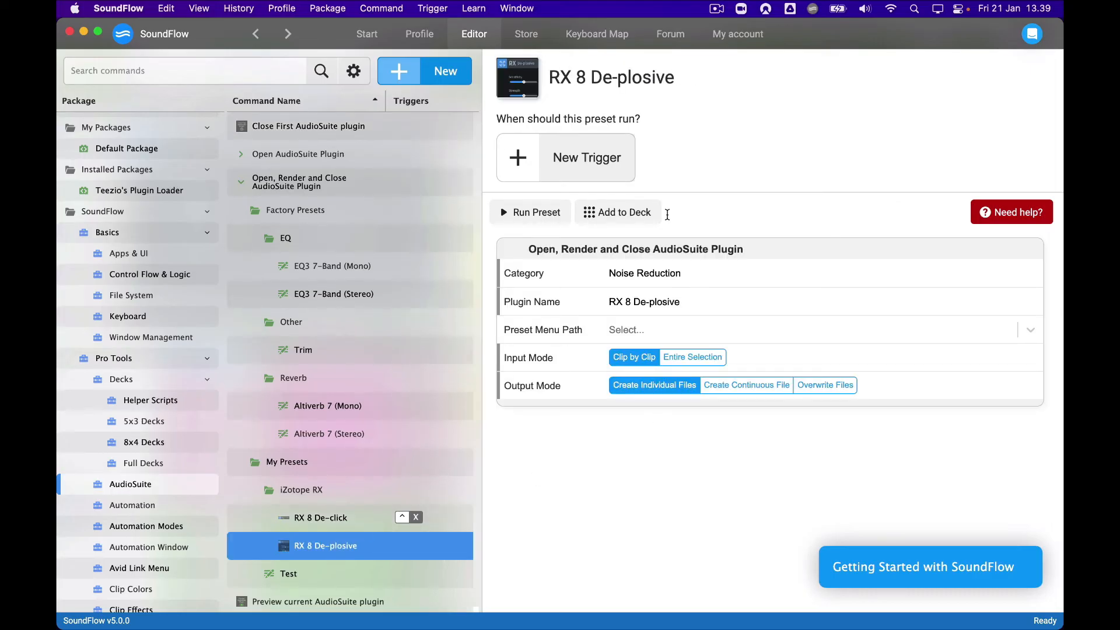
pyautogui.click(650, 212)
pyautogui.click(714, 184)
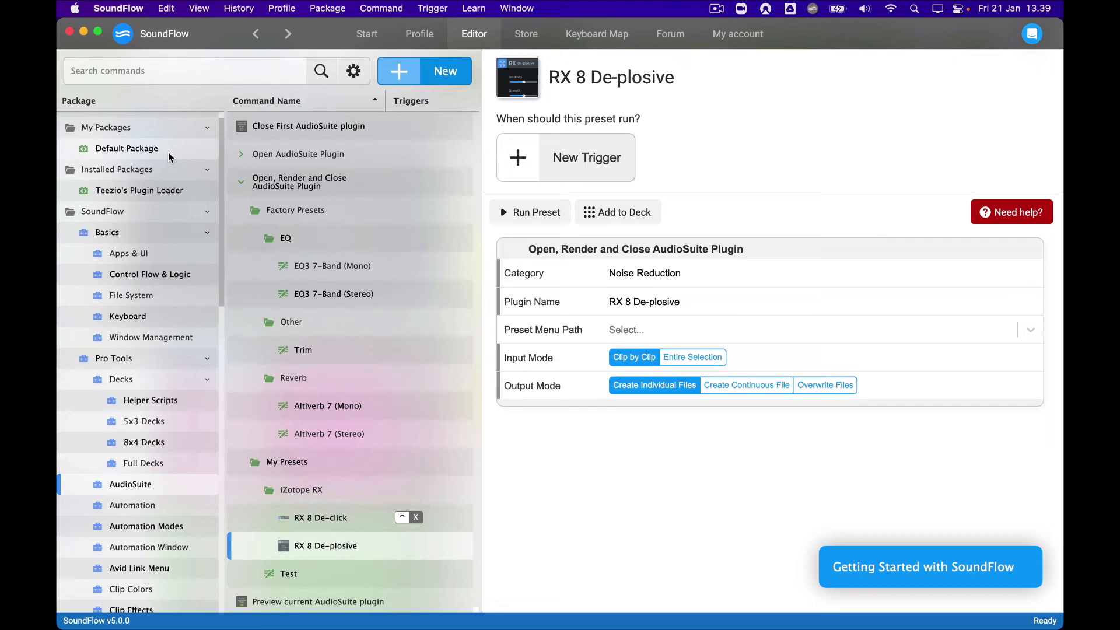
# - Switch to Pro Tools, close the De-plosive AudioSuite window and, beside the Stream Deck camera view, select the clip at Location 20 on Audio 1.1
pyautogui.press('super+Tab')
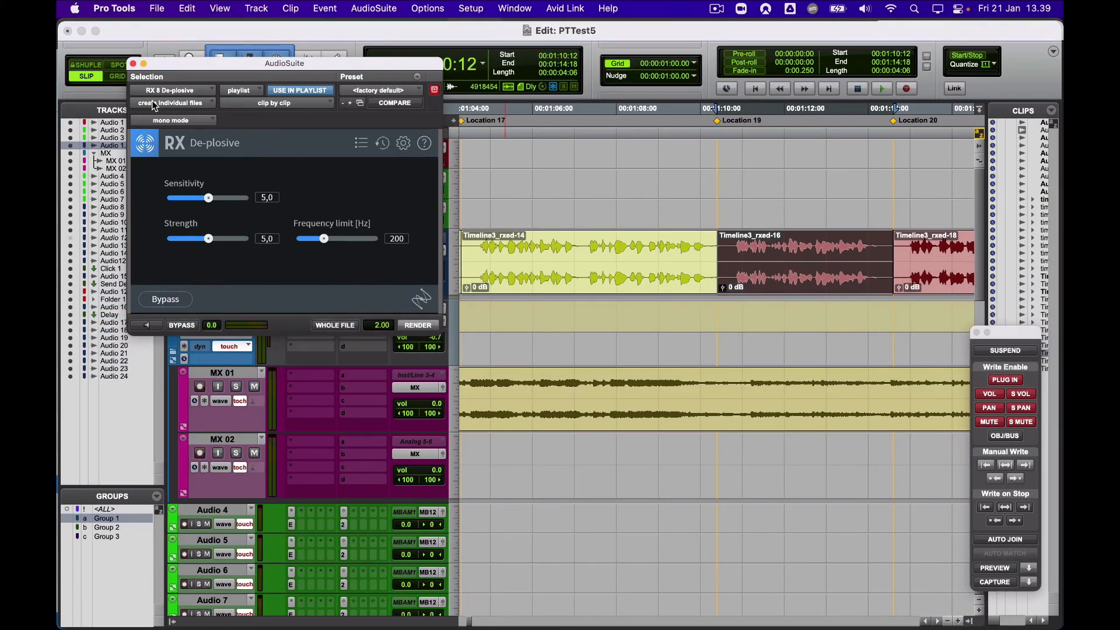
pyautogui.click(133, 64)
pyautogui.moveTo(548, 629); pyautogui.dragTo(379, 436)
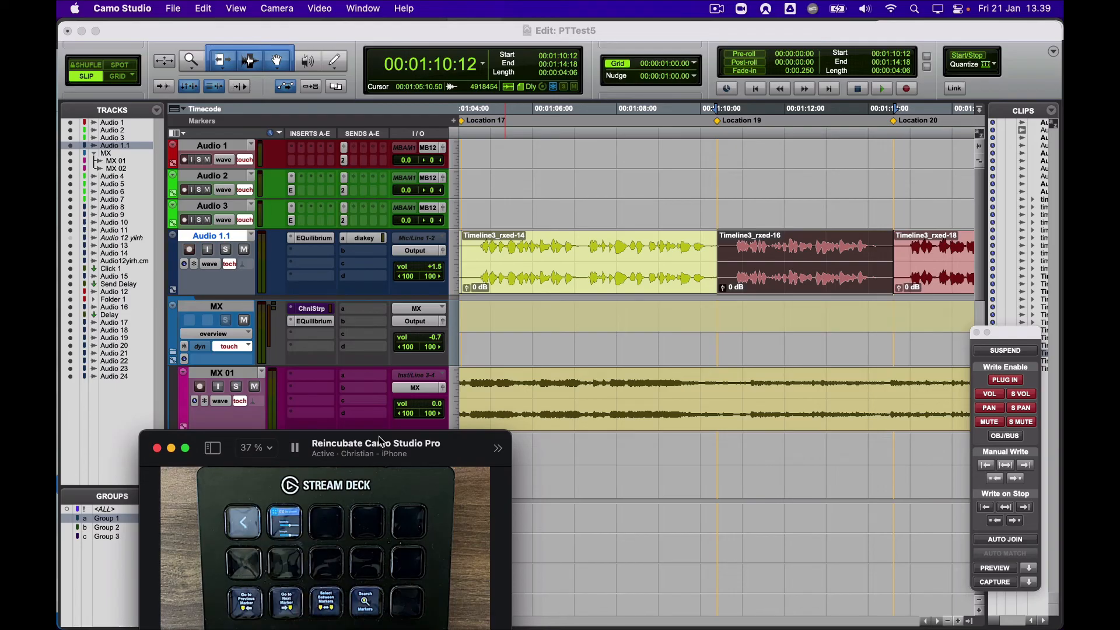
pyautogui.click(841, 273)
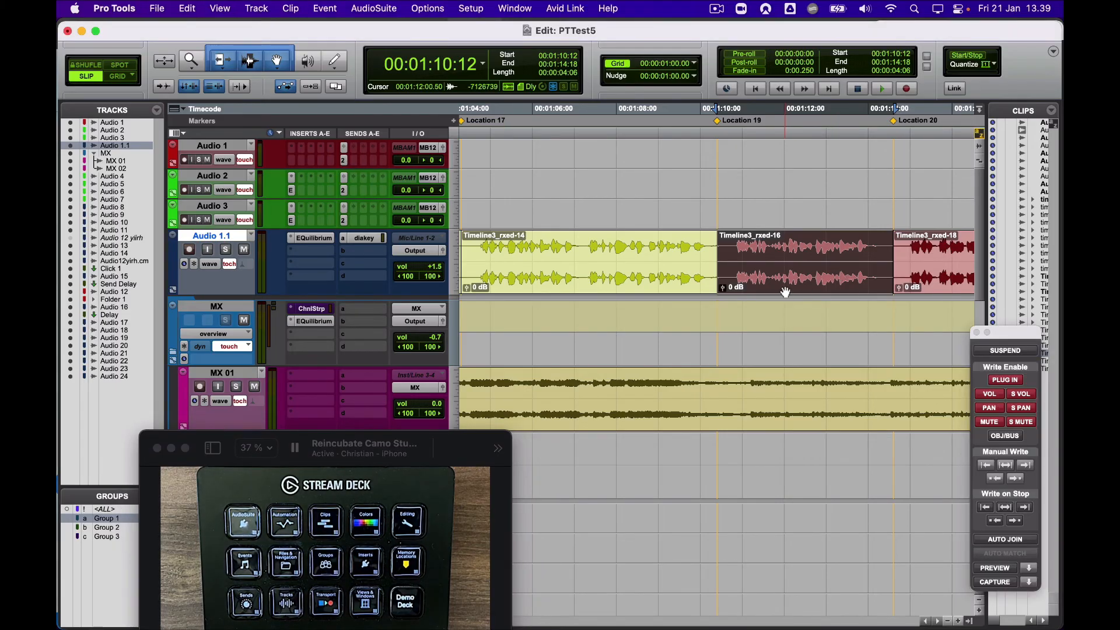
pyautogui.hscroll(3, 786, 292)
pyautogui.click(785, 292)
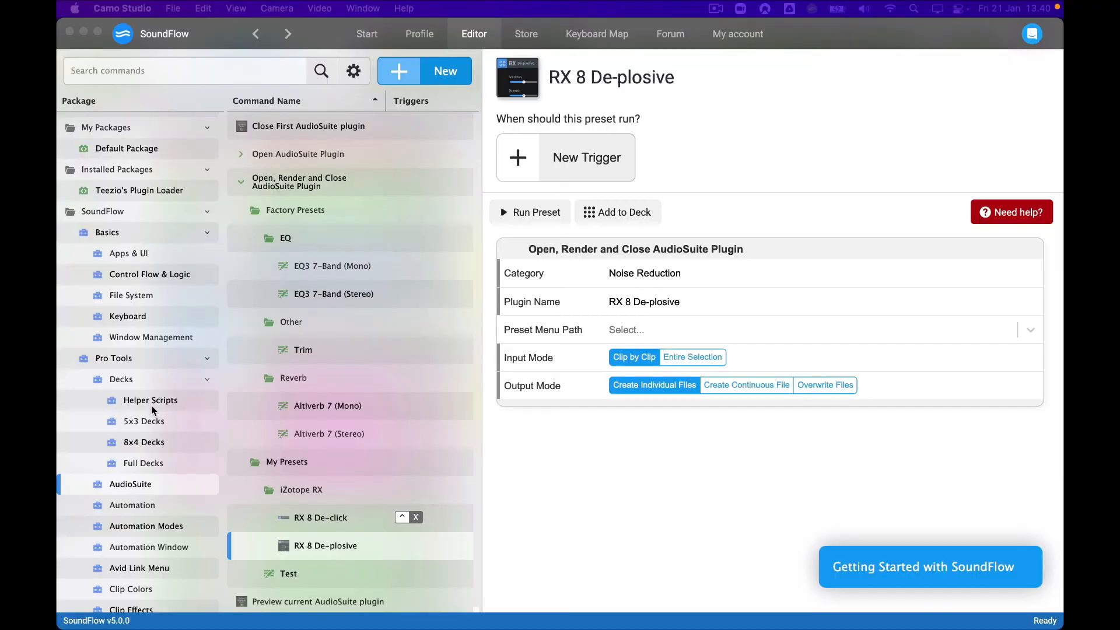
# - Return to SoundFlow and create a new macro named De-plosive in the Default Package
pyautogui.click(151, 150)
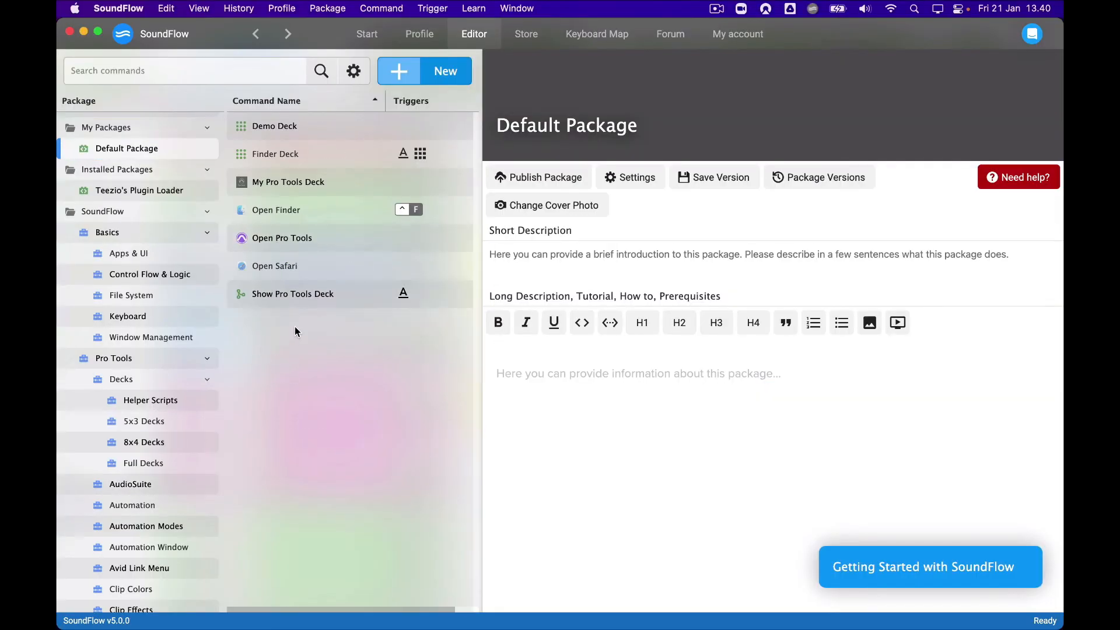
pyautogui.click(342, 135)
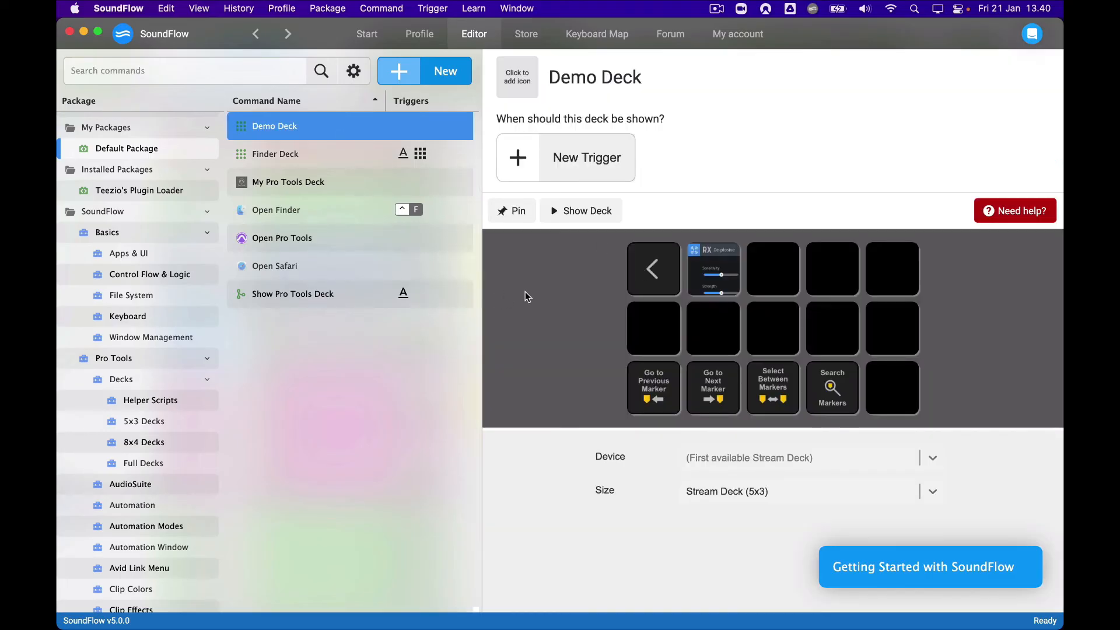
pyautogui.click(446, 76)
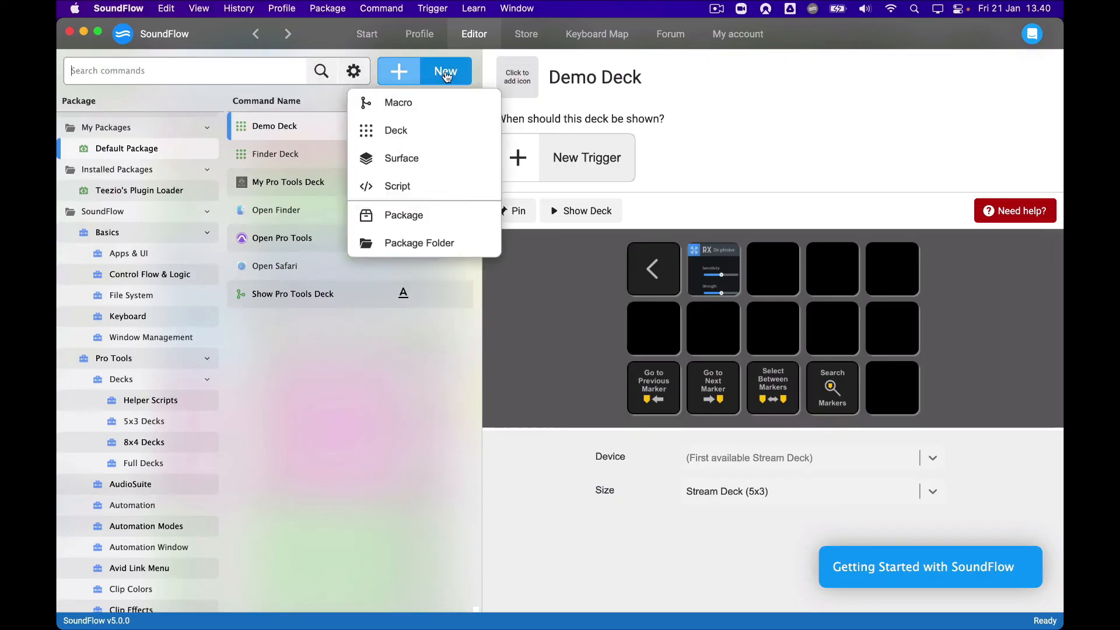
pyautogui.click(430, 105)
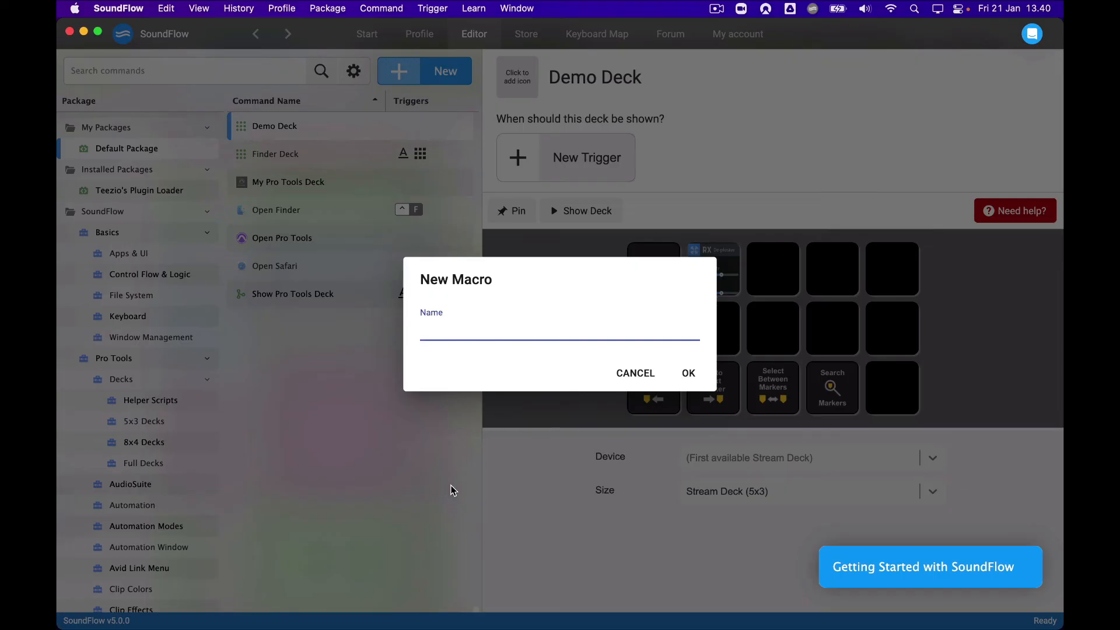
pyautogui.write('De-plosive')
pyautogui.press('Return')
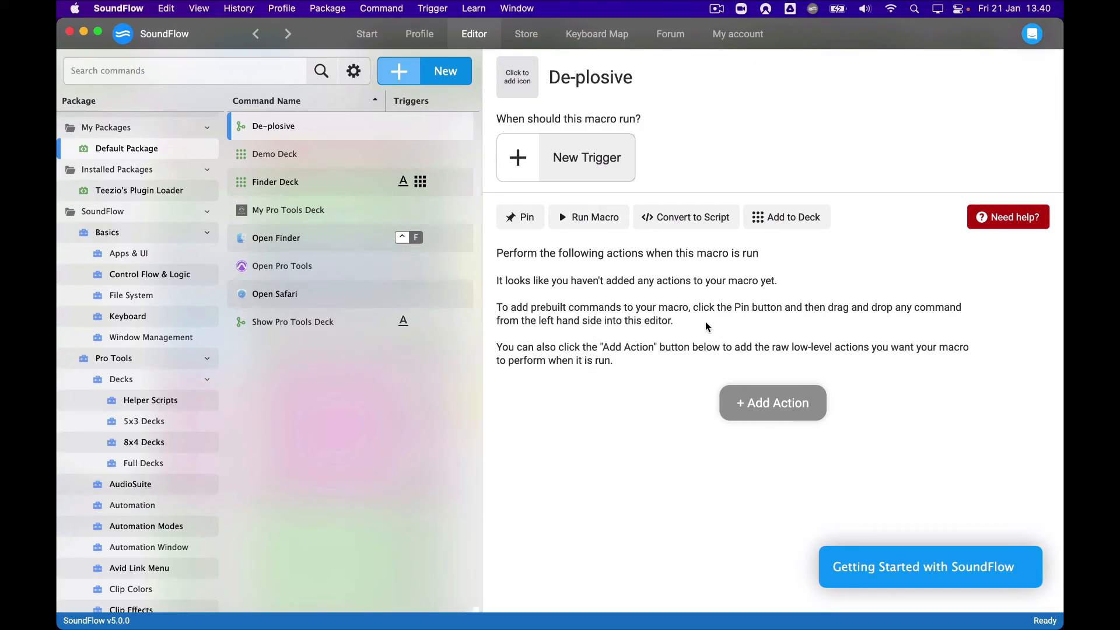
# - View the list of actions available for the De-plosive macro and close it without adding one
pyautogui.click(764, 416)
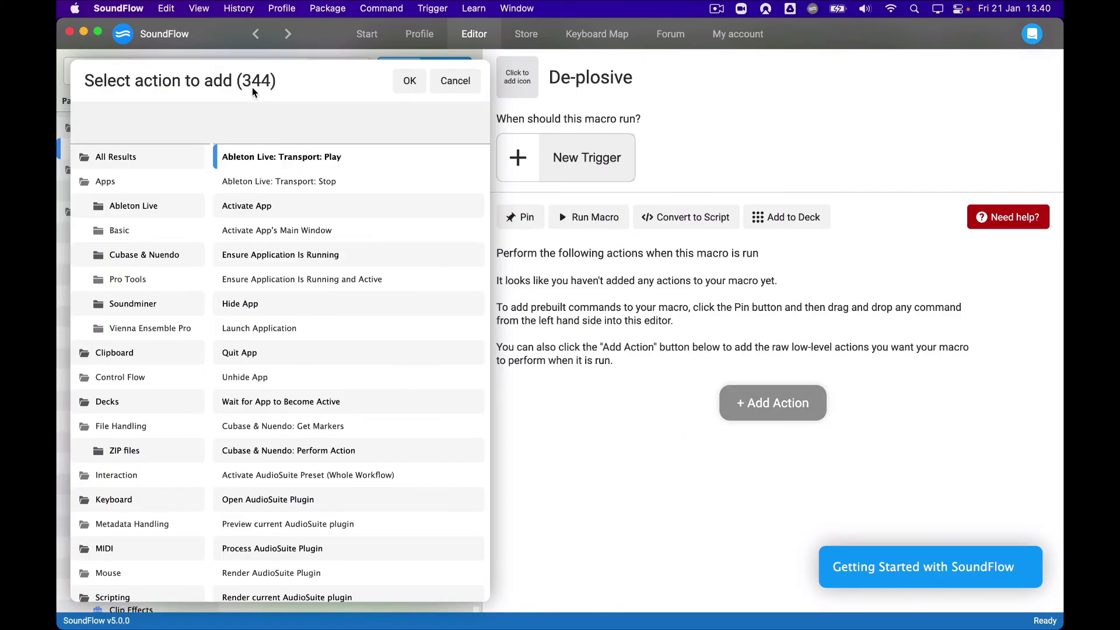
pyautogui.press('Down')
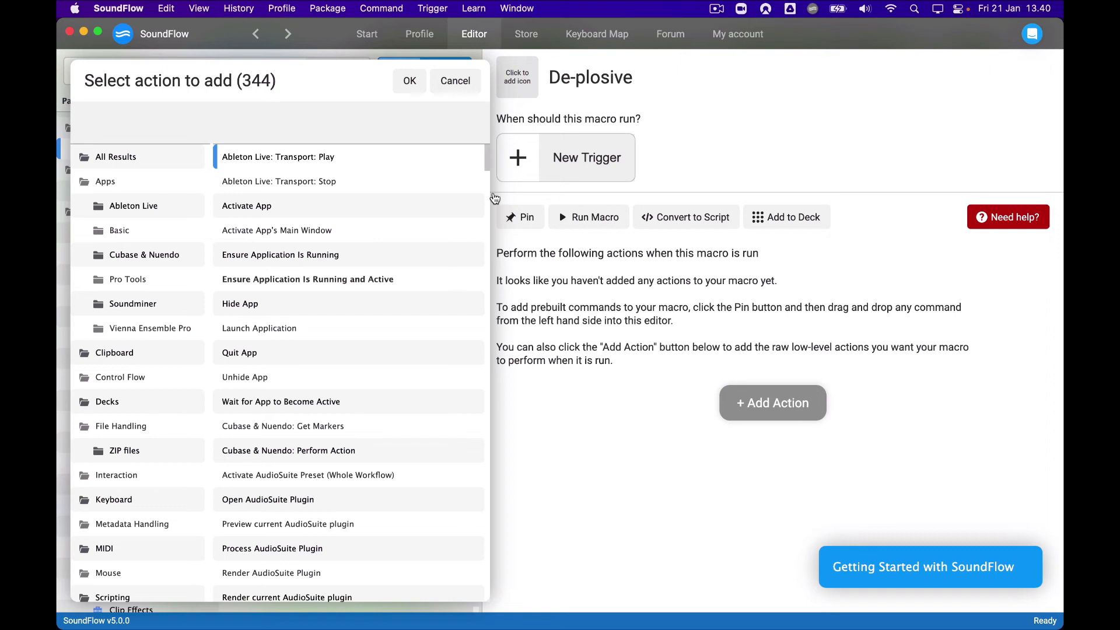
pyautogui.click(455, 81)
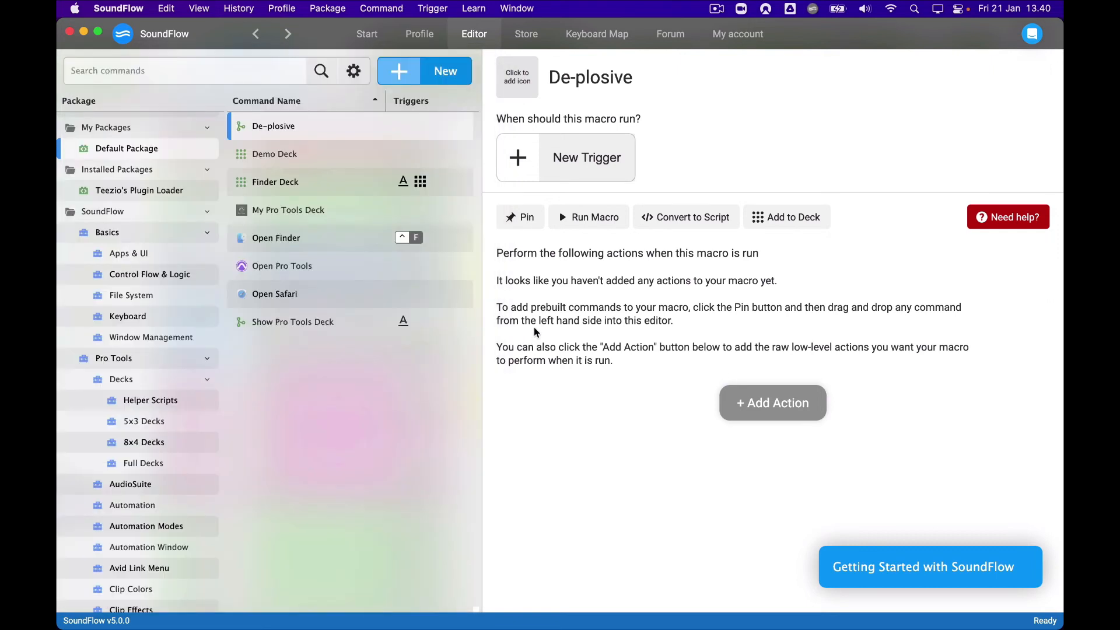
# - Pin the De-plosive macro and add the RX 8 De-plosive preset from the AudioSuite package as its first action
pyautogui.click(535, 227)
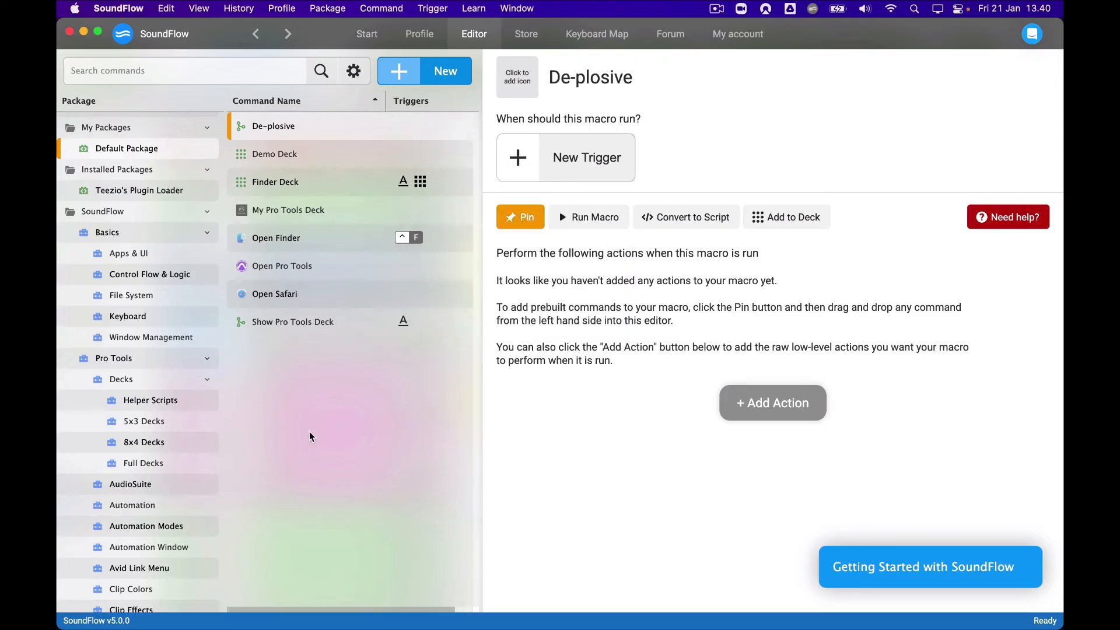
pyautogui.scroll(-1, 170, 465)
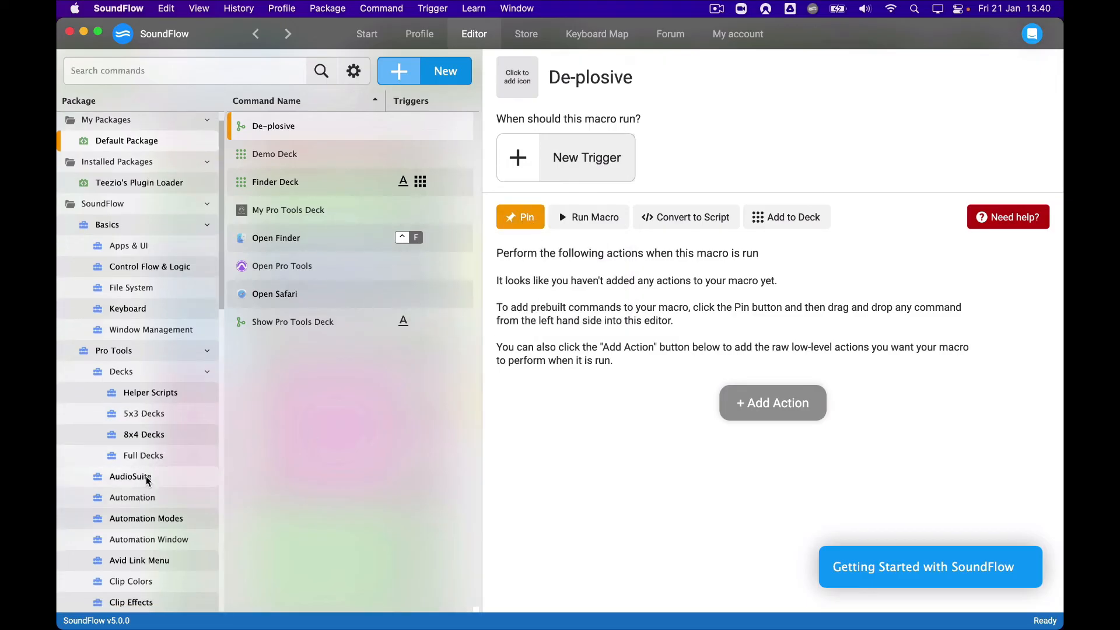
pyautogui.click(131, 477)
pyautogui.moveTo(295, 547); pyautogui.dragTo(648, 354)
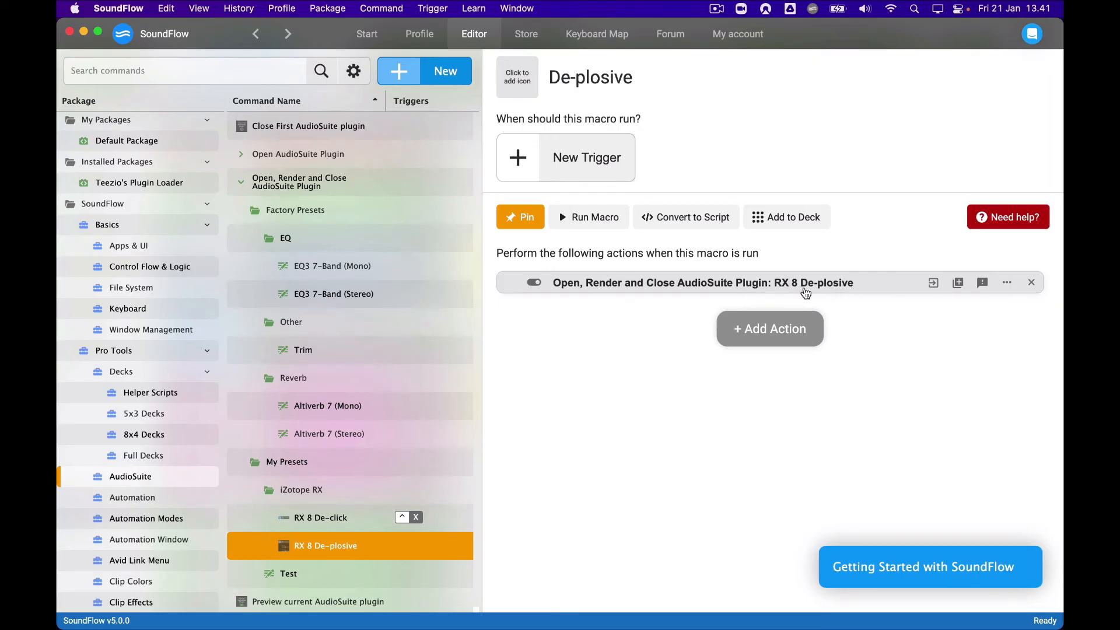
# - Add the Dark 2 preset from the Clip Colors package as the macro's second action and unpin the macro
pyautogui.scroll(-1, 133, 486)
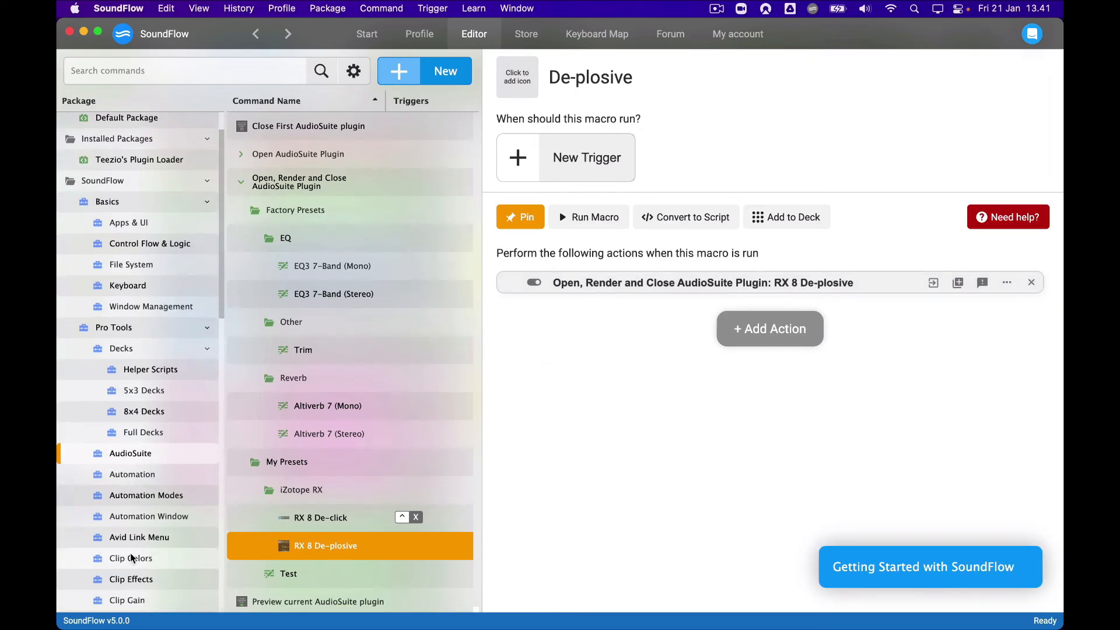
pyautogui.click(132, 559)
pyautogui.scroll(-3, 291, 432)
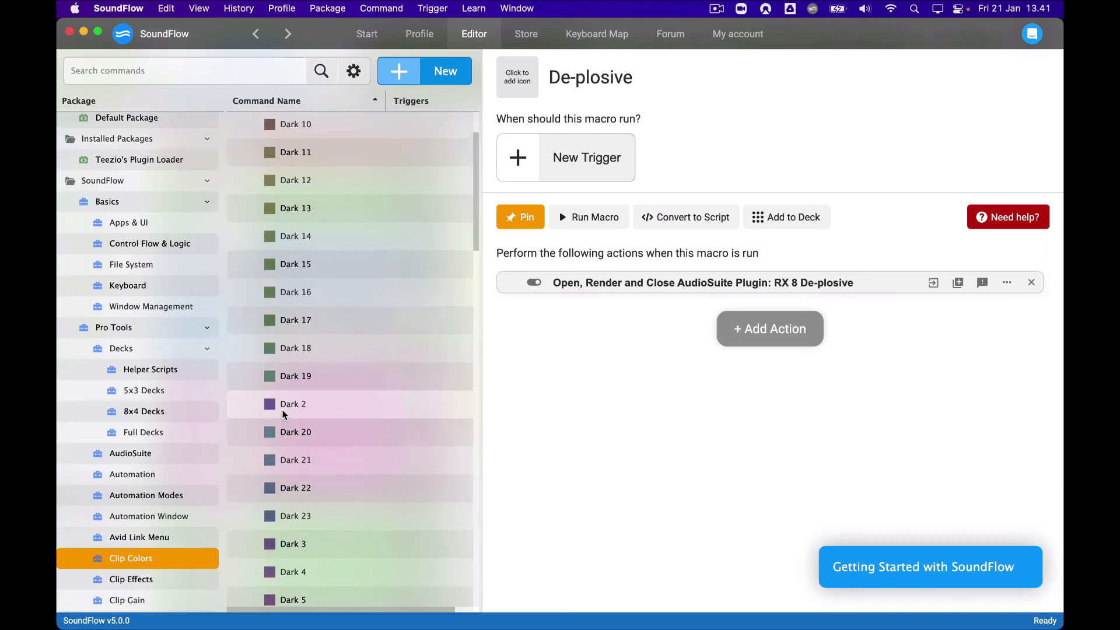
pyautogui.moveTo(283, 408); pyautogui.dragTo(698, 371)
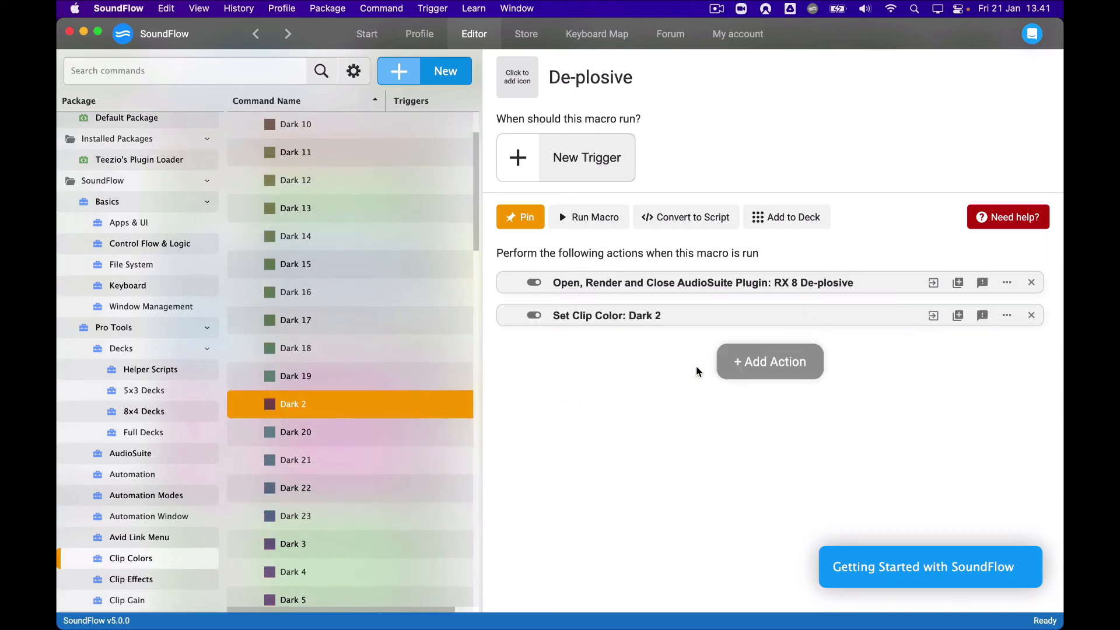
pyautogui.click(526, 228)
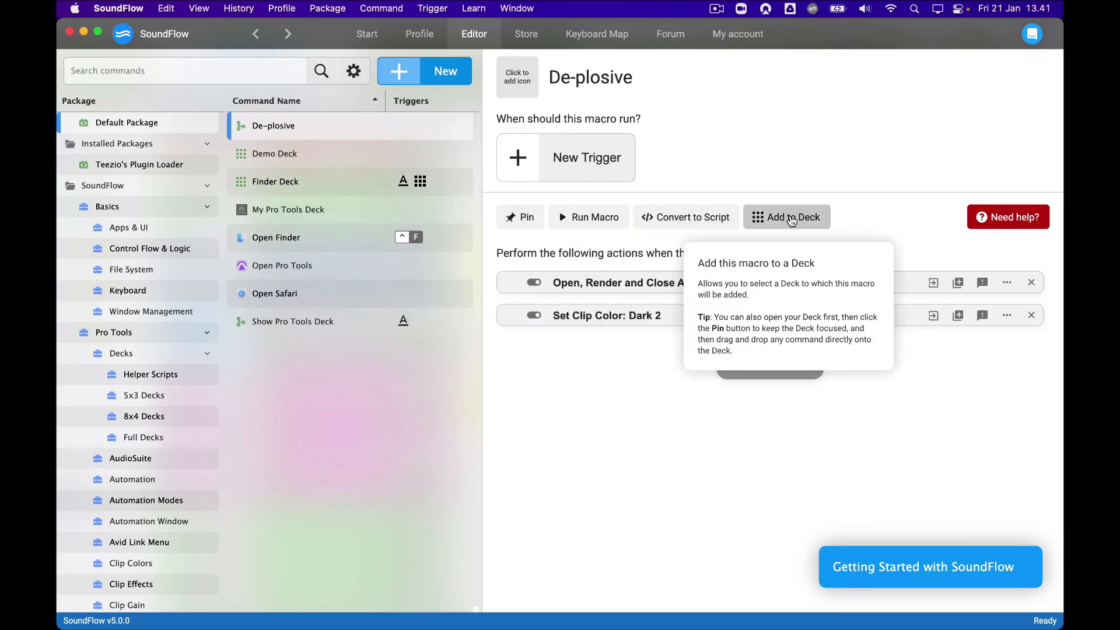
# - Place the De-plosive macro on the empty Demo Deck button beside the RX 8 De-plosive button and title it DP
pyautogui.click(292, 154)
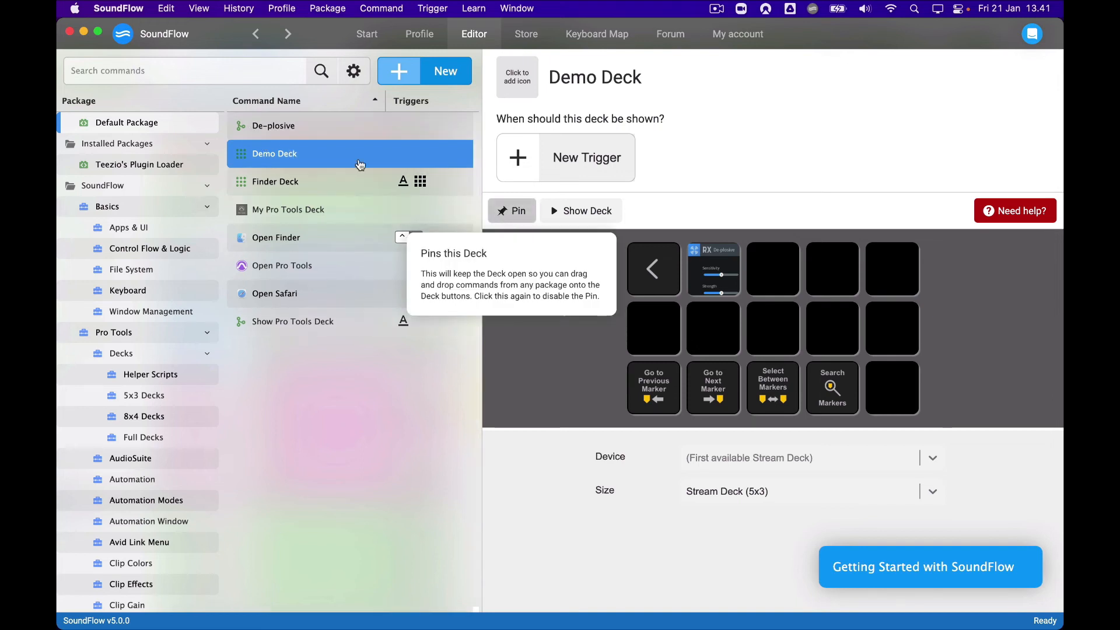
pyautogui.moveTo(260, 126); pyautogui.dragTo(756, 274)
pyautogui.click(764, 275)
pyautogui.click(750, 507)
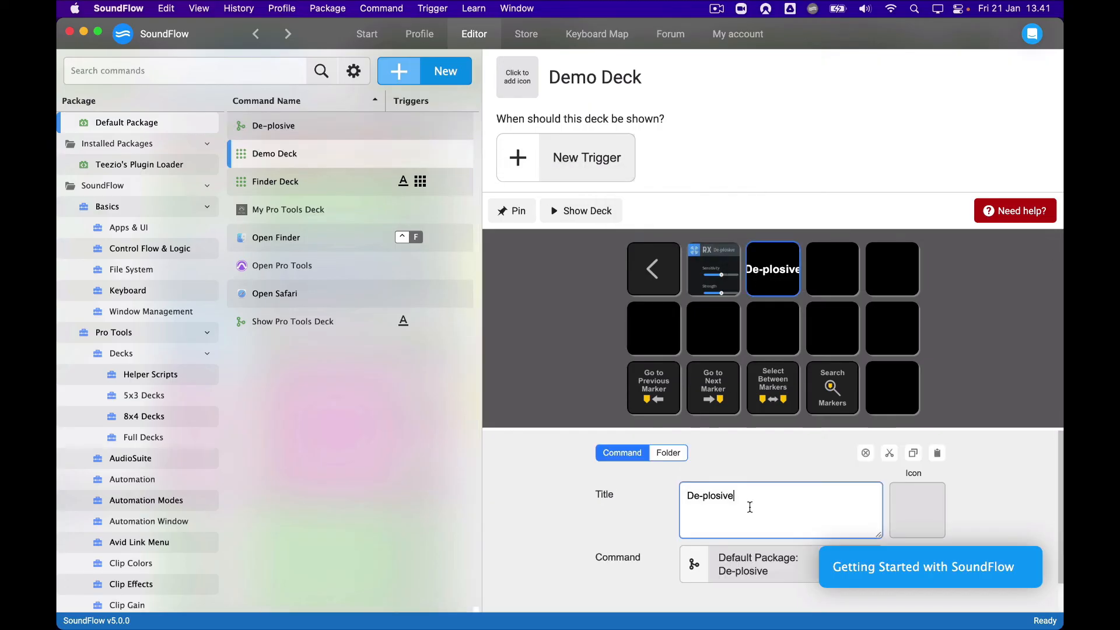
pyautogui.moveTo(750, 507); pyautogui.dragTo(648, 501)
pyautogui.write('DP')
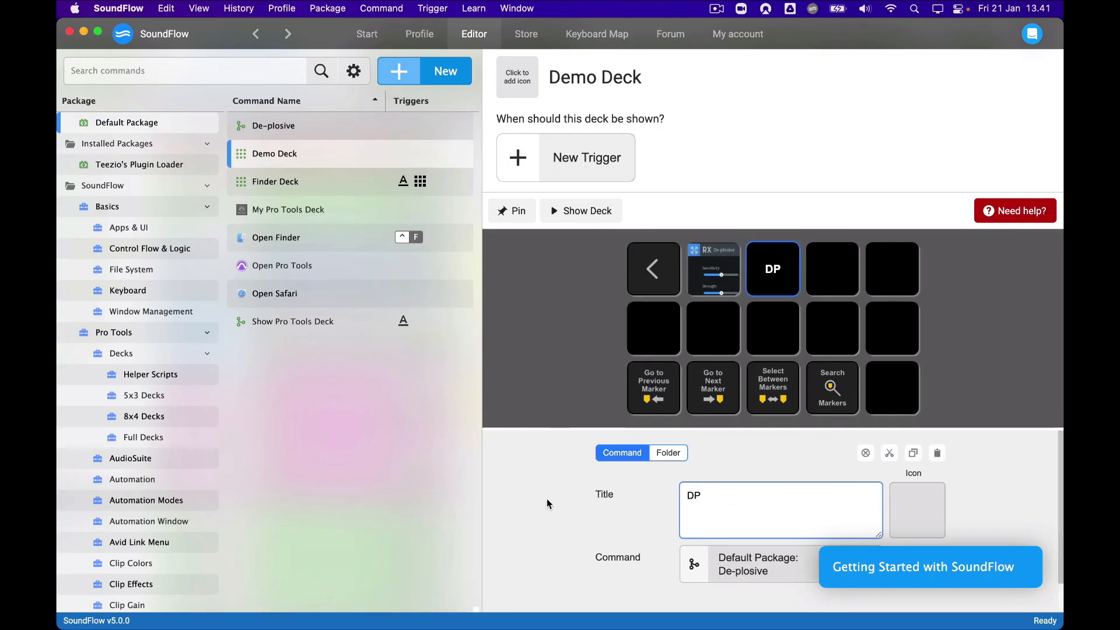
pyautogui.click(548, 504)
pyautogui.click(548, 288)
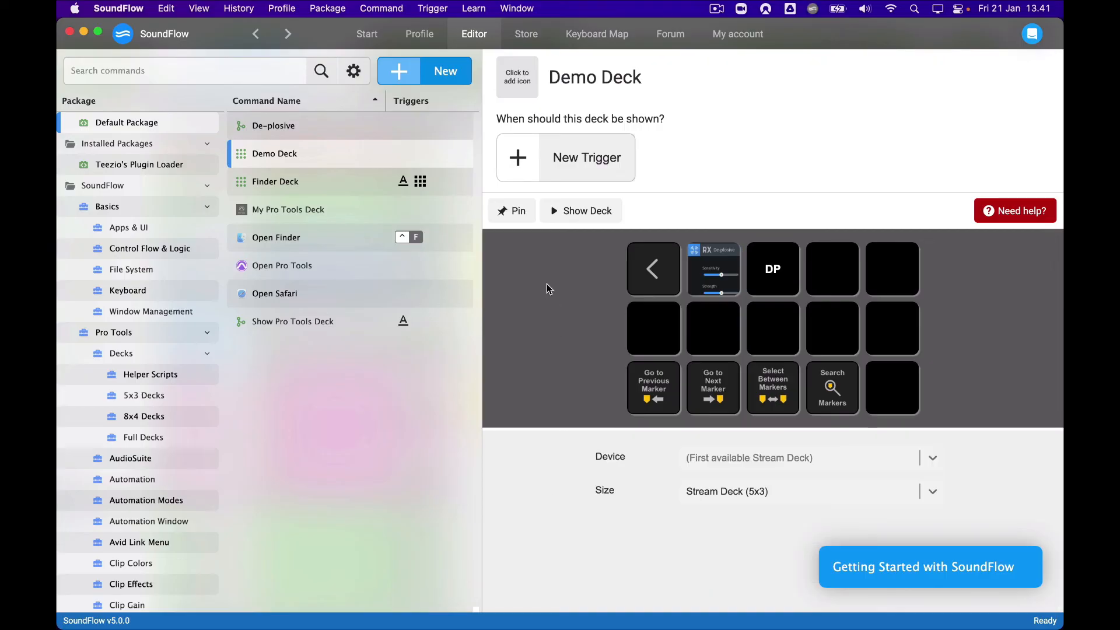
# - Bring the Stream Deck camera view beside Pro Tools and select the long clip at Location 21 on Audio 1.1
pyautogui.moveTo(656, 629); pyautogui.dragTo(351, 421)
pyautogui.press('super+Tab')
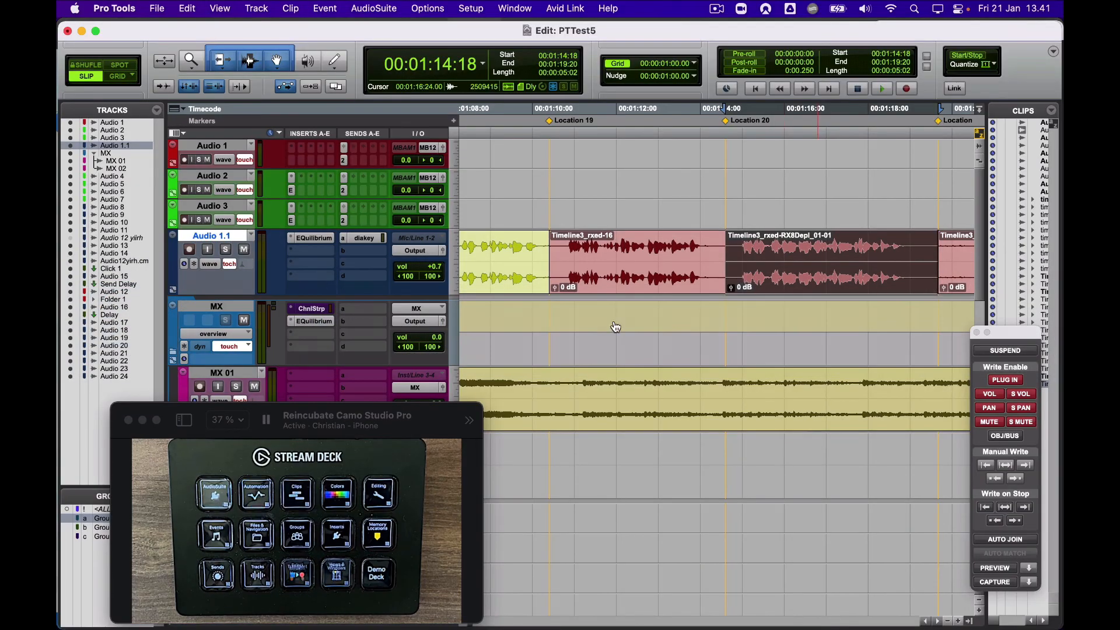
pyautogui.hscroll(5, 773, 278)
pyautogui.click(688, 280)
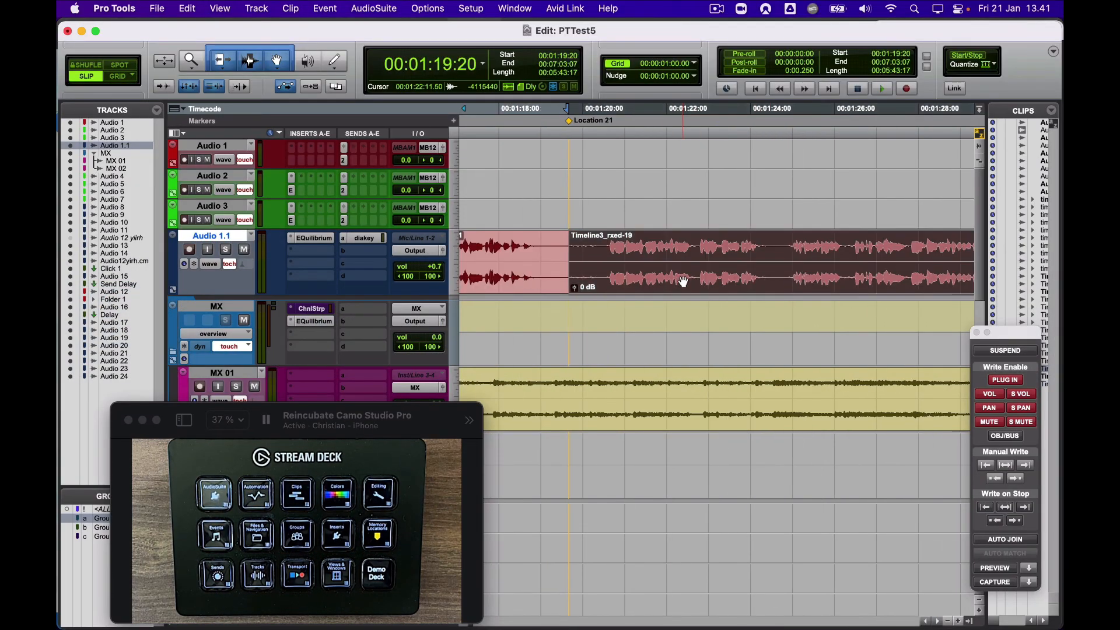
# - Separate the Location 21 clip on Audio 1.1 at 00:01:24:18 and select its first part
pyautogui.scroll(-2, 711, 256)
pyautogui.click(732, 257)
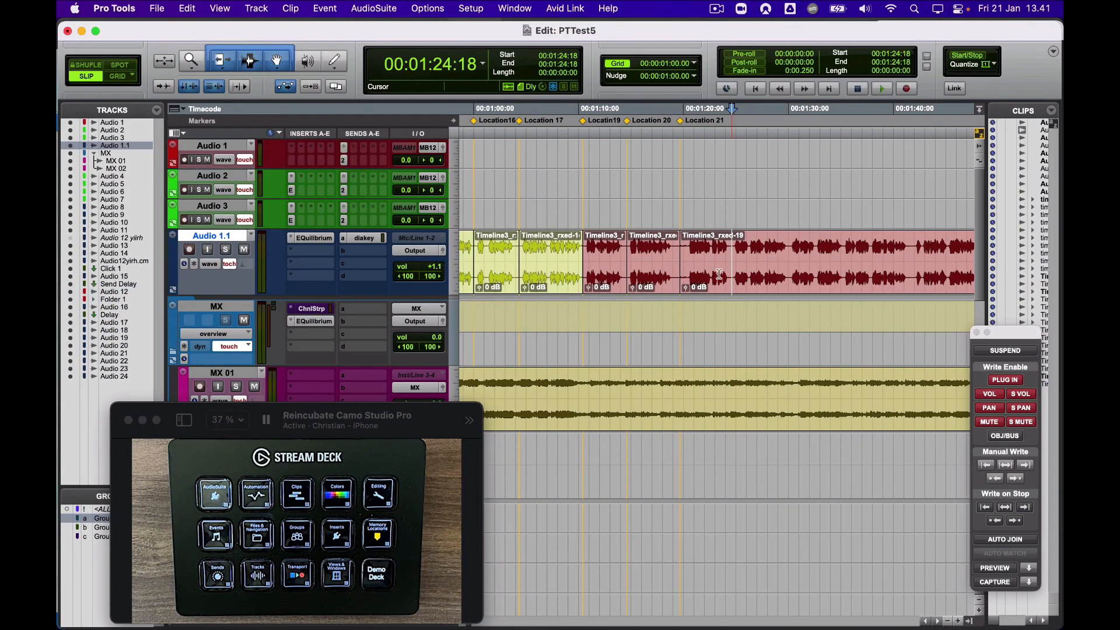
pyautogui.press('super+e')
pyautogui.click(703, 282)
pyautogui.press('t')
pyautogui.press('t')
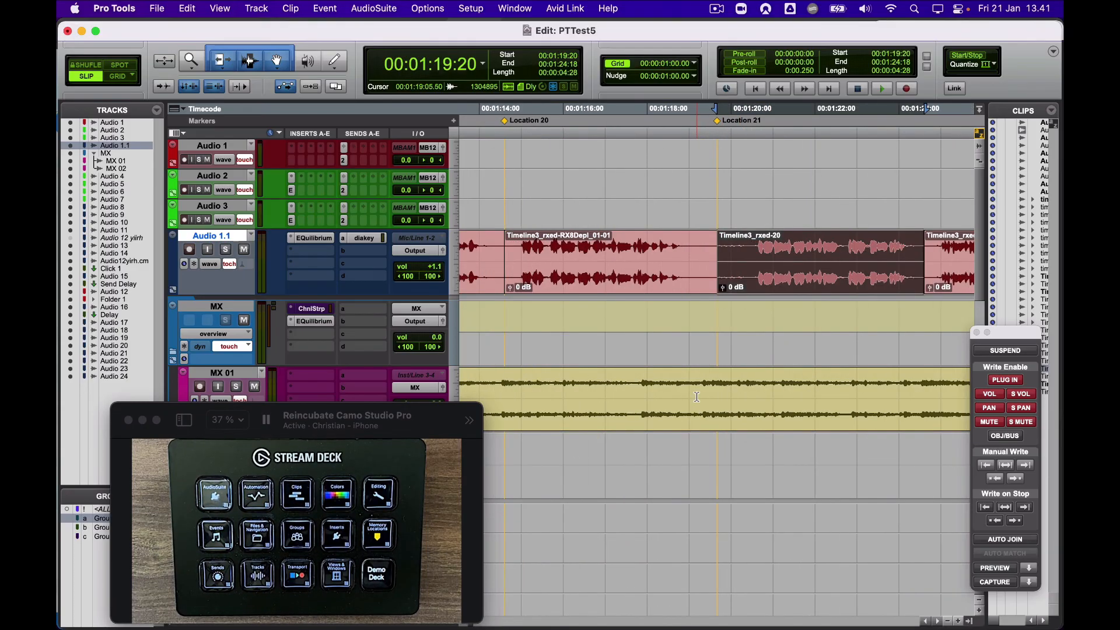
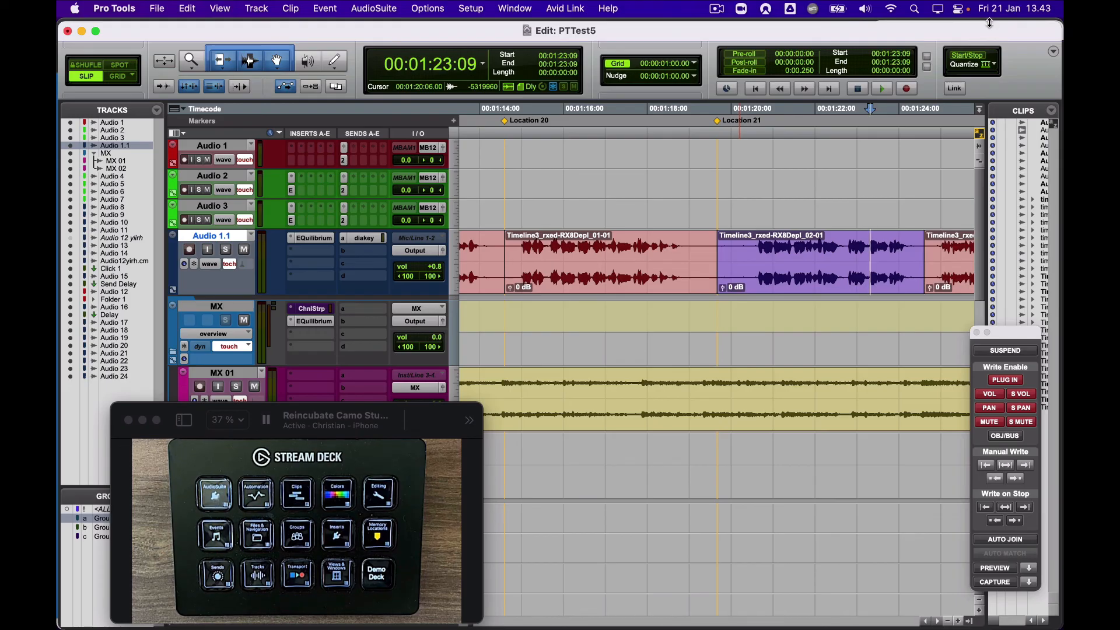
# - Minimize the Stream Deck camera view and bring the Pro Tools Edit window into focus
pyautogui.press('super+m')
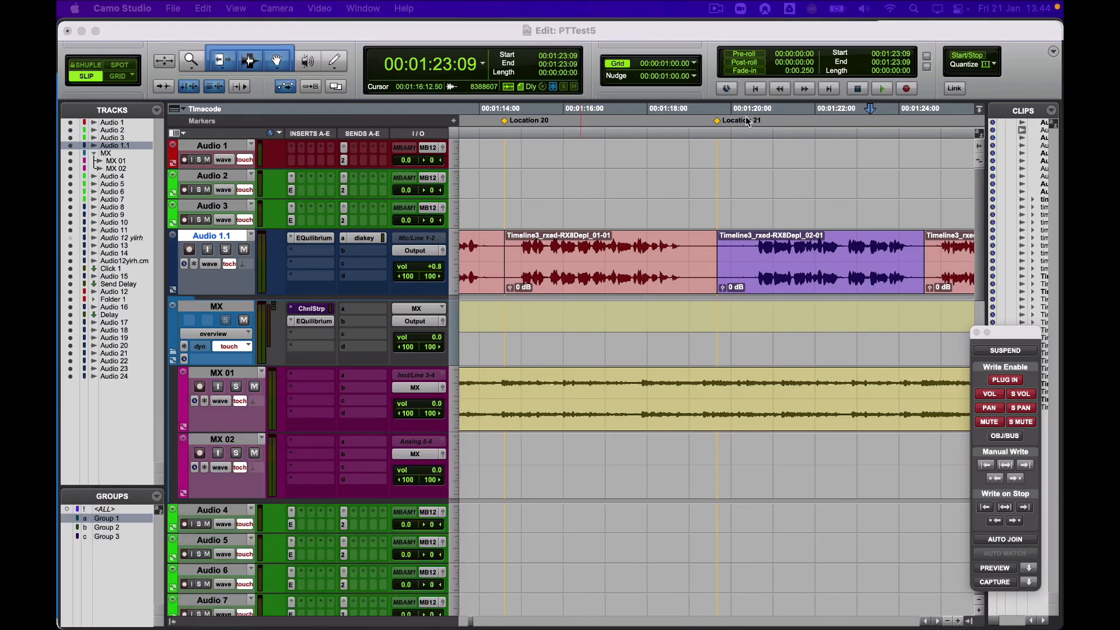
pyautogui.click(695, 33)
pyautogui.moveTo(694, 29); pyautogui.dragTo(693, 24)
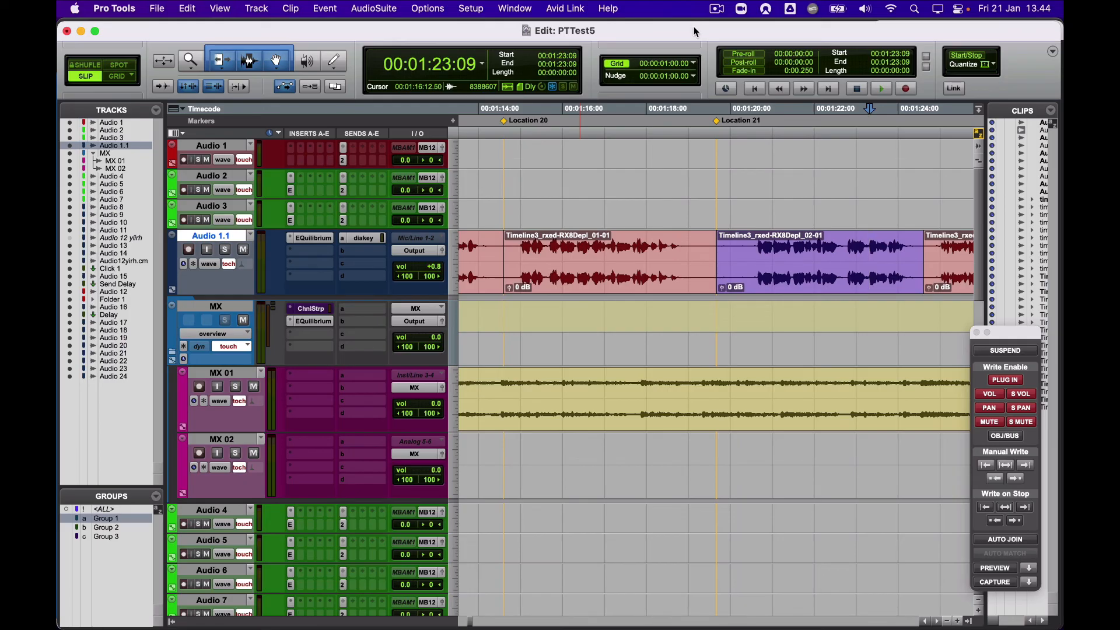
# - Switch to the soundflow.org page in Chrome, open its chat window and close it again
pyautogui.press('super+Tab')
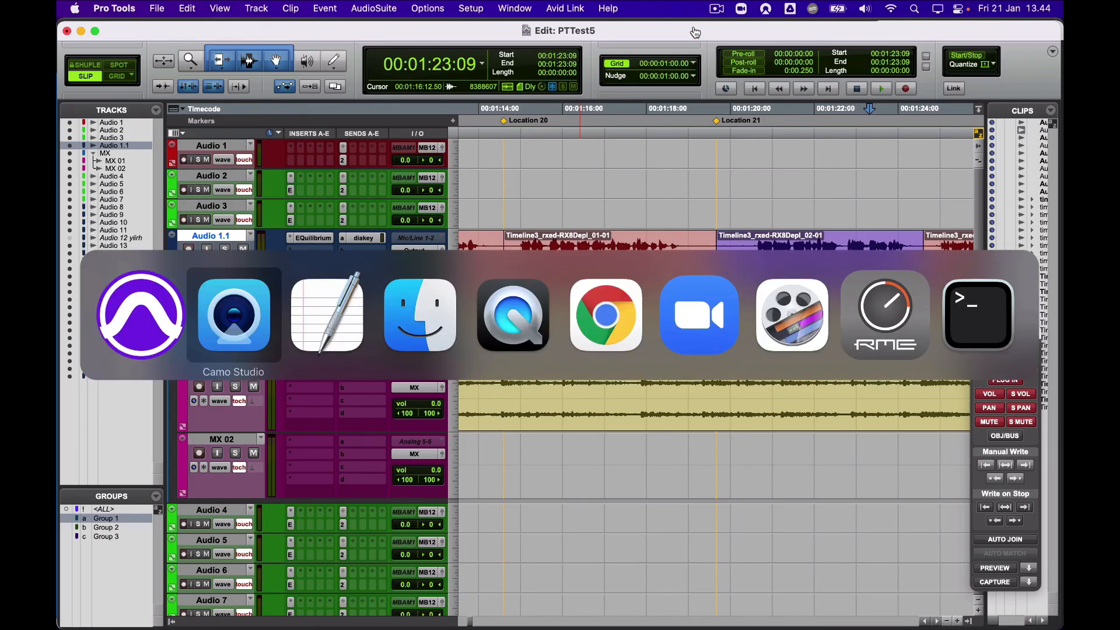
pyautogui.press('super+Tab')
pyautogui.press('super+Tab')
pyautogui.press('super+Tab')
pyautogui.press('super+Tab')
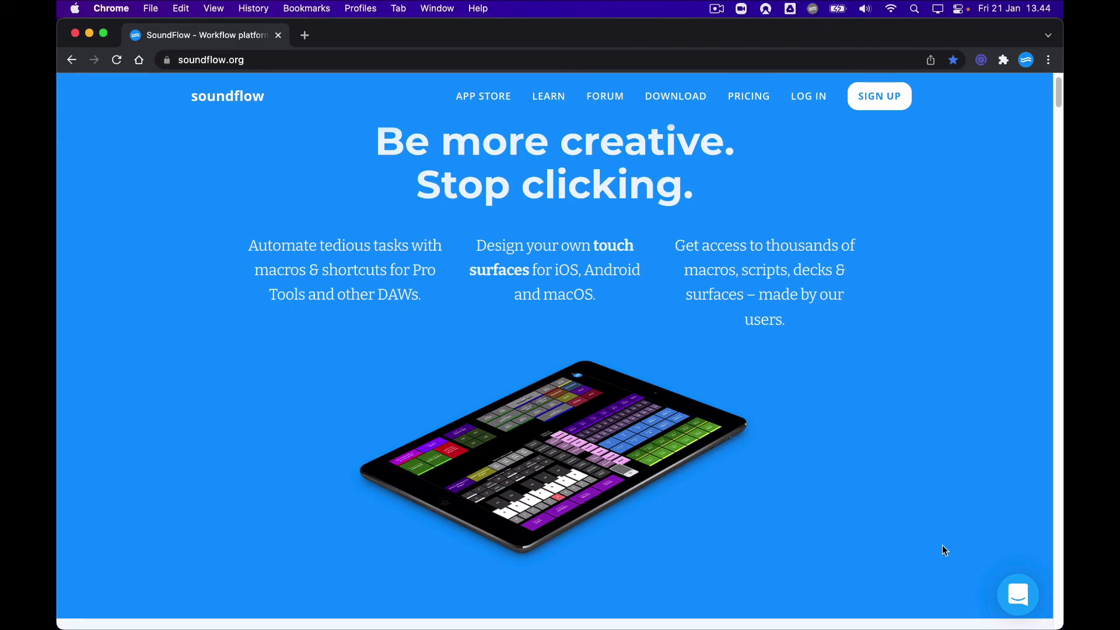
pyautogui.click(1022, 599)
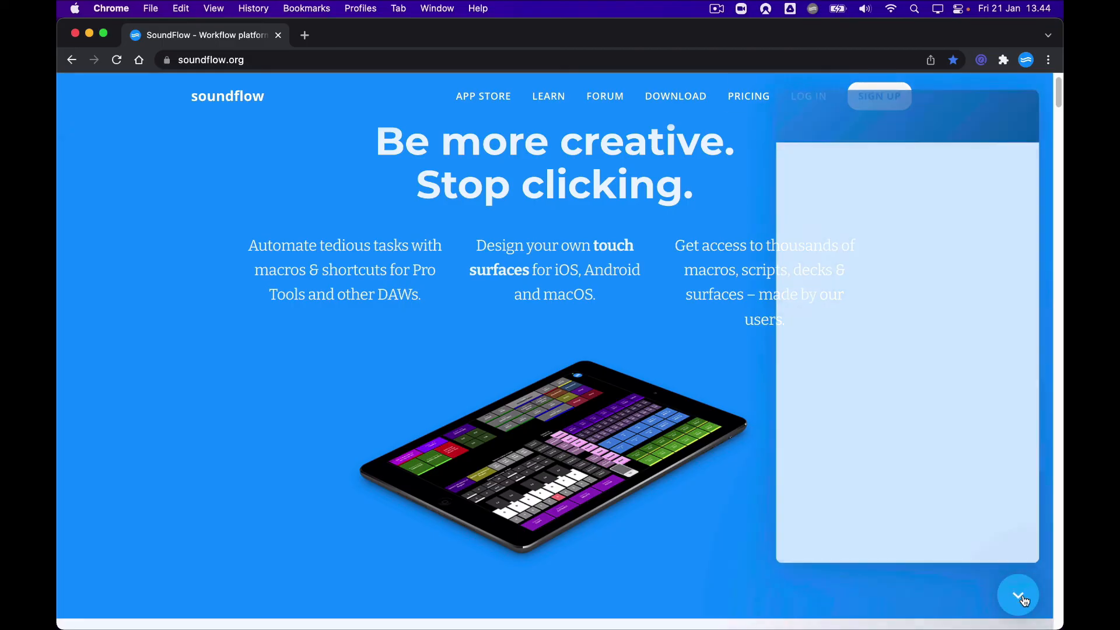
pyautogui.click(1021, 596)
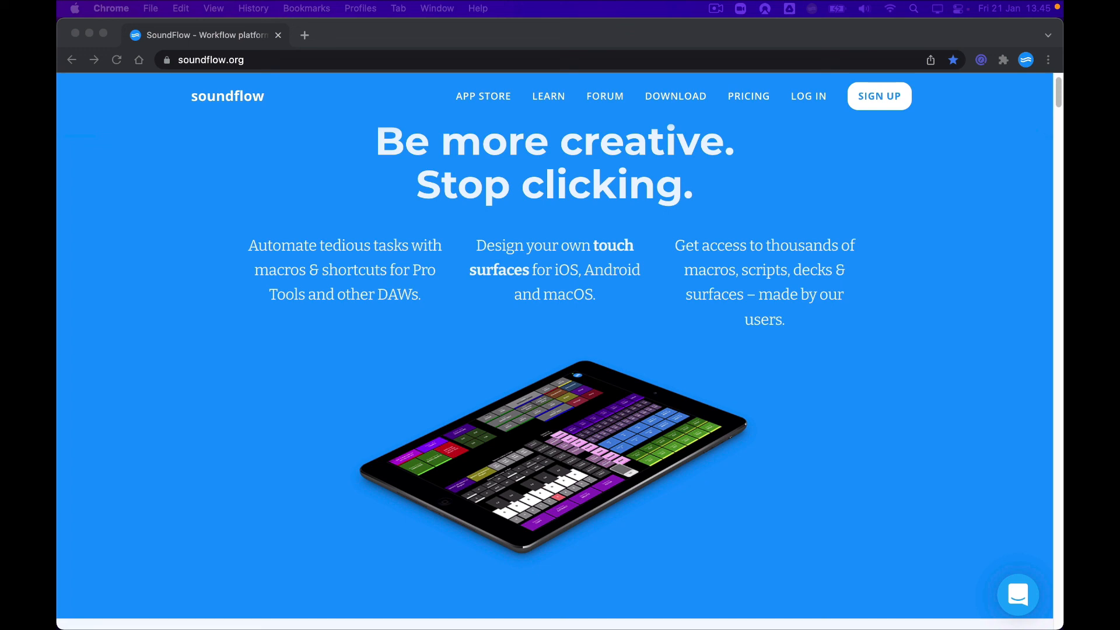
# - Open the SoundFlow forum from the website and view its How to and Tutorials categories
pyautogui.click(286, 478)
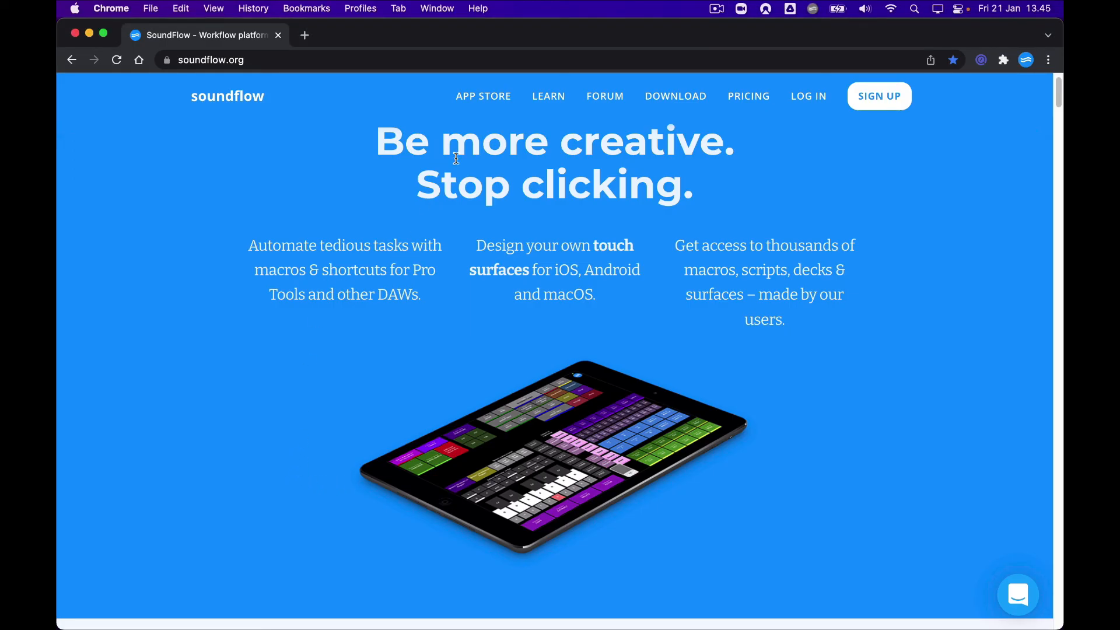
pyautogui.click(605, 99)
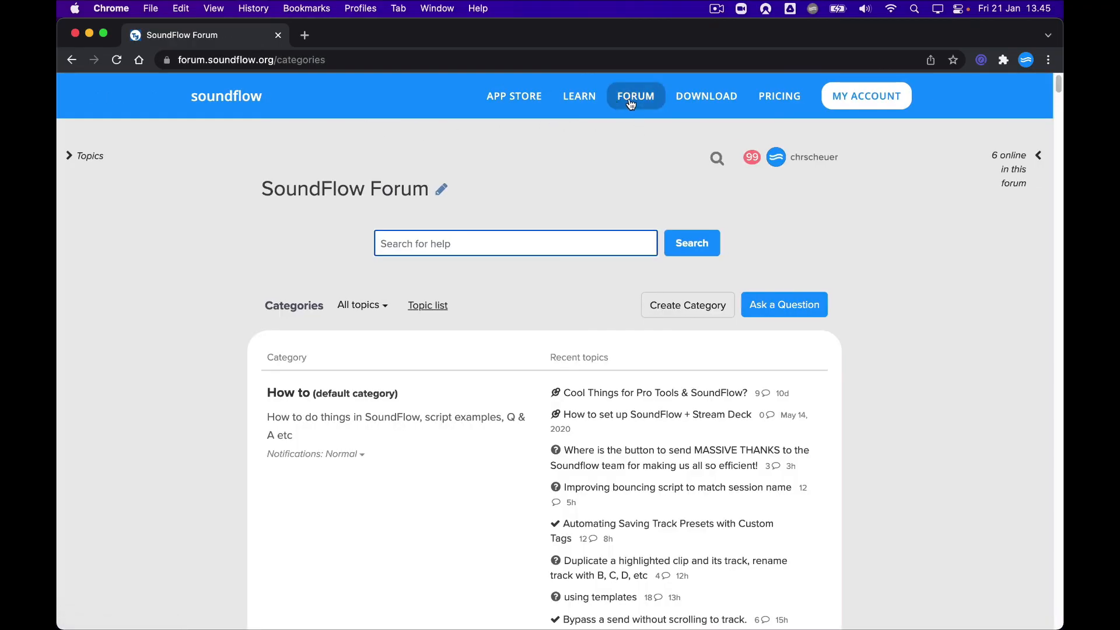
pyautogui.click(181, 445)
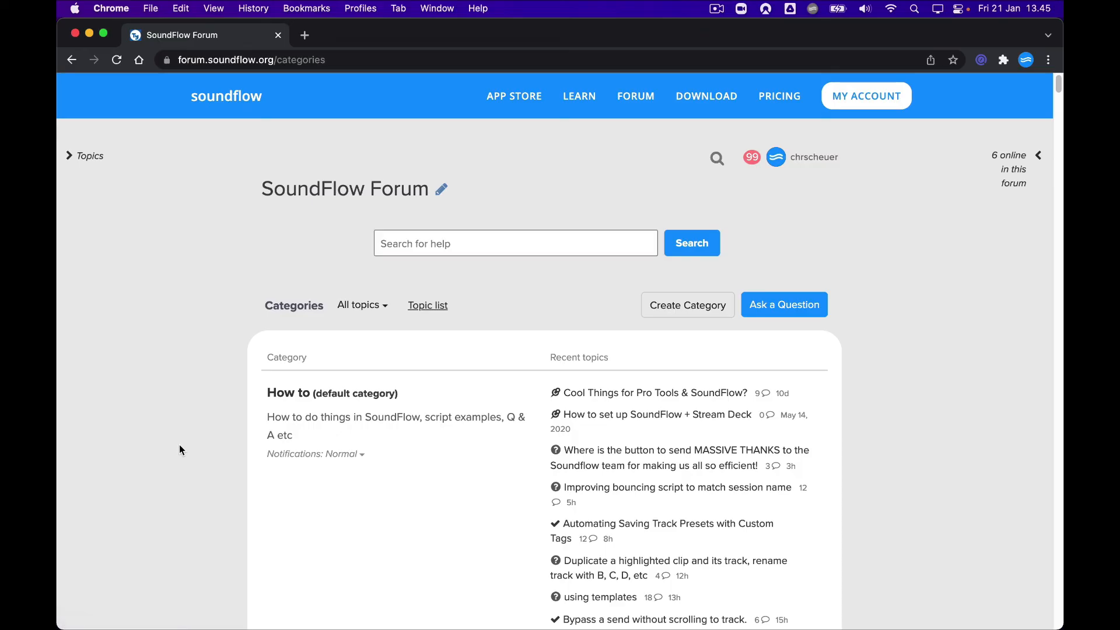
pyautogui.scroll(-5, 180, 444)
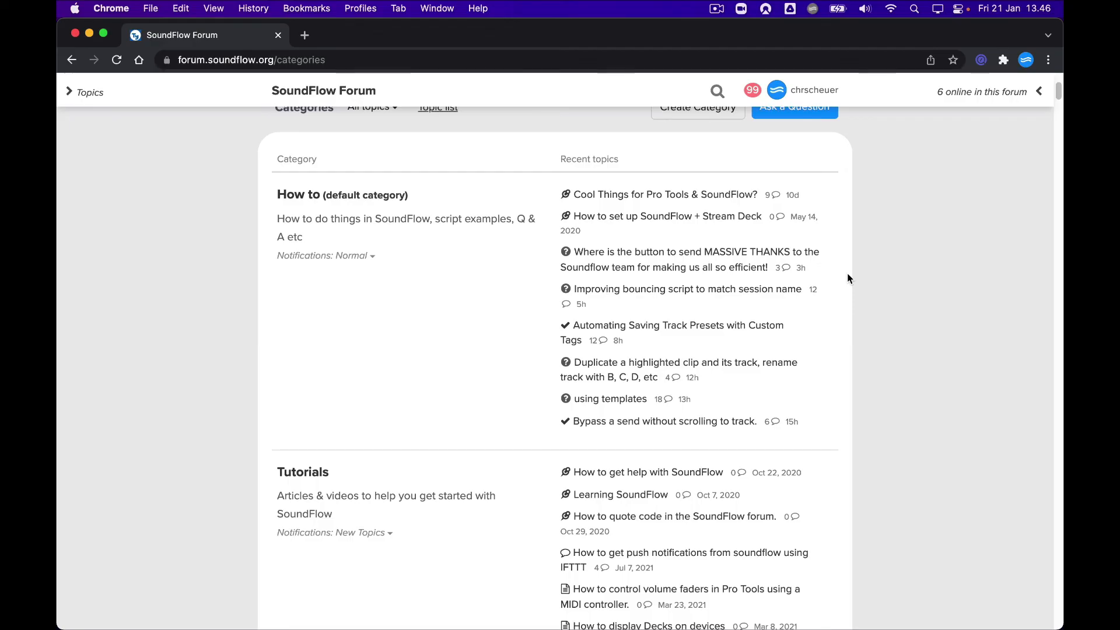
# - Search for "learning" in a new browser tab and open the suggested Learning SoundFlow YouTube playlist
pyautogui.press('super+t')
pyautogui.write('learning')
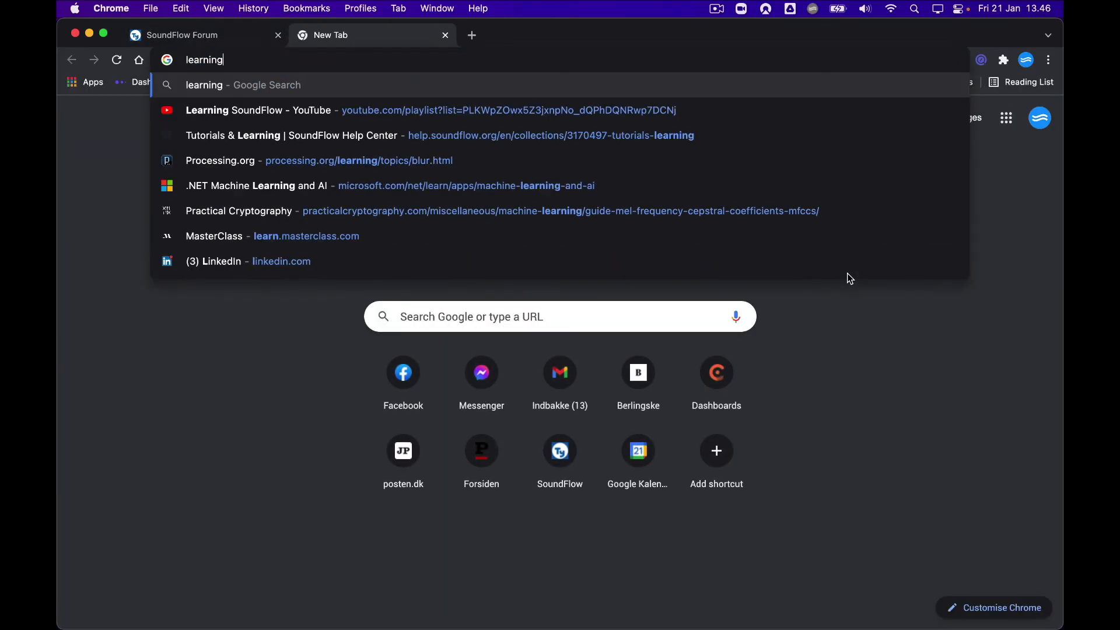
pyautogui.press('Down')
pyautogui.press('Down')
pyautogui.press('Down')
pyautogui.press('Up')
pyautogui.press('Return')
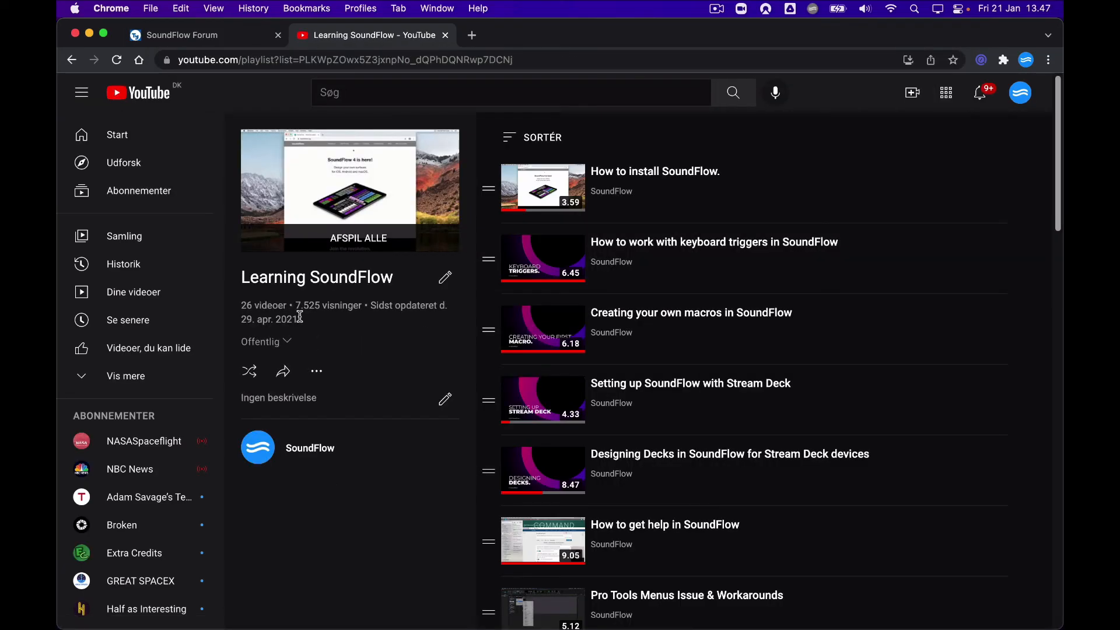
# - Look through the videos in the Learning SoundFlow playlist and close its tab to return to the forum
pyautogui.scroll(-1, 751, 449)
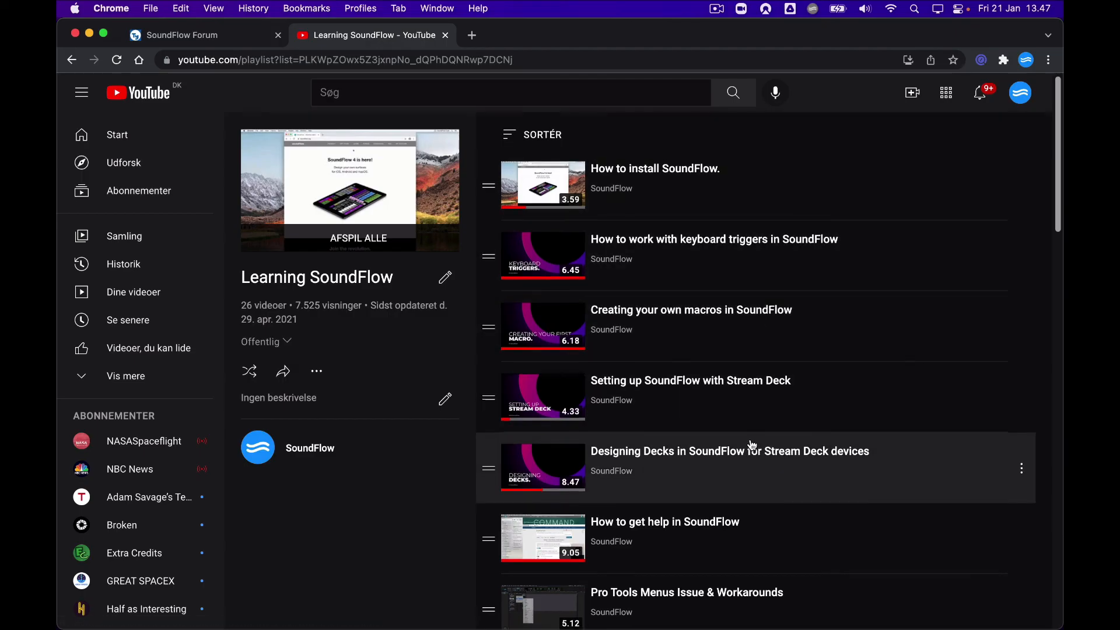
pyautogui.scroll(-2, 749, 444)
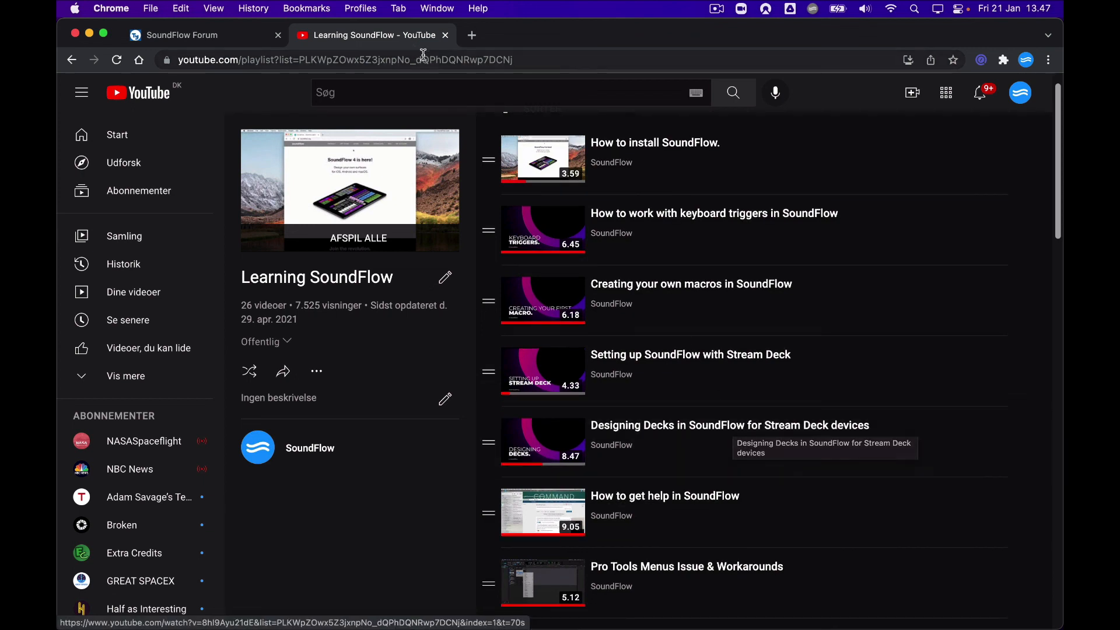
pyautogui.click(446, 36)
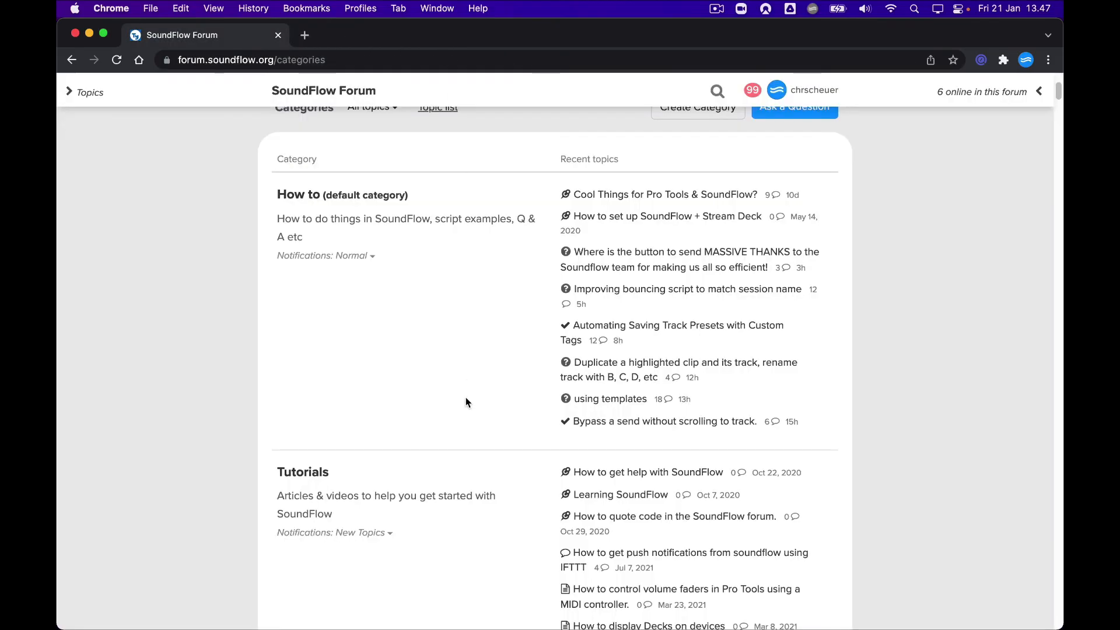